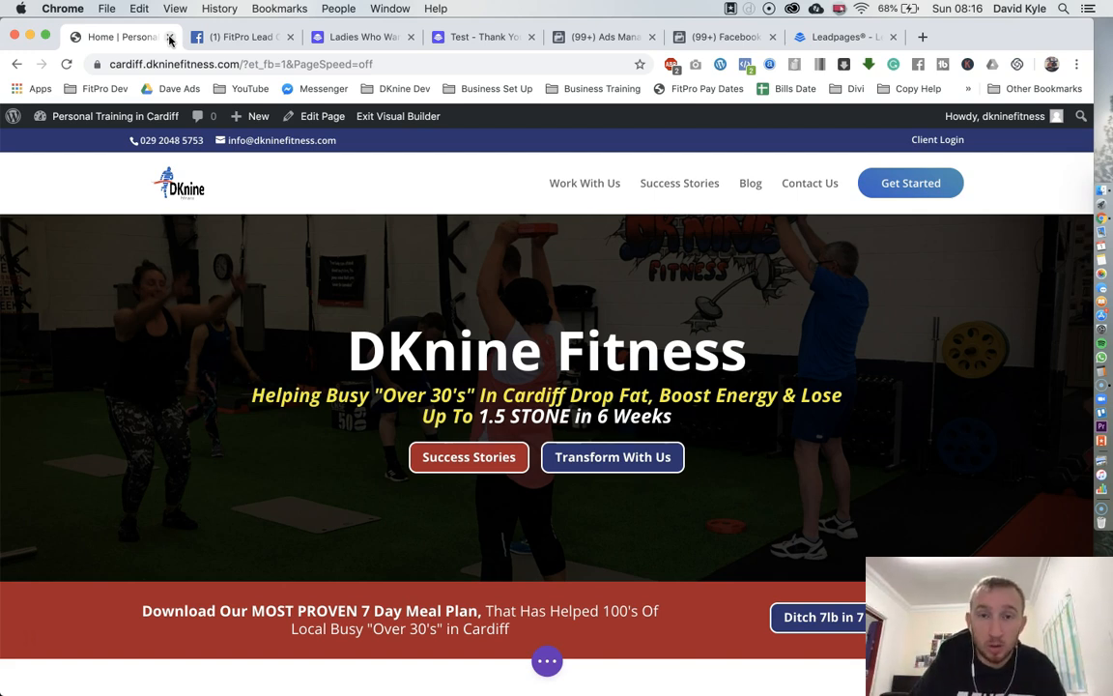
Step: Close the DKnine Fitness website page and look through the discussion feed of the FitPro Lead Generation Facebook group
{"action": "left_click", "coordinate": [170, 38]}
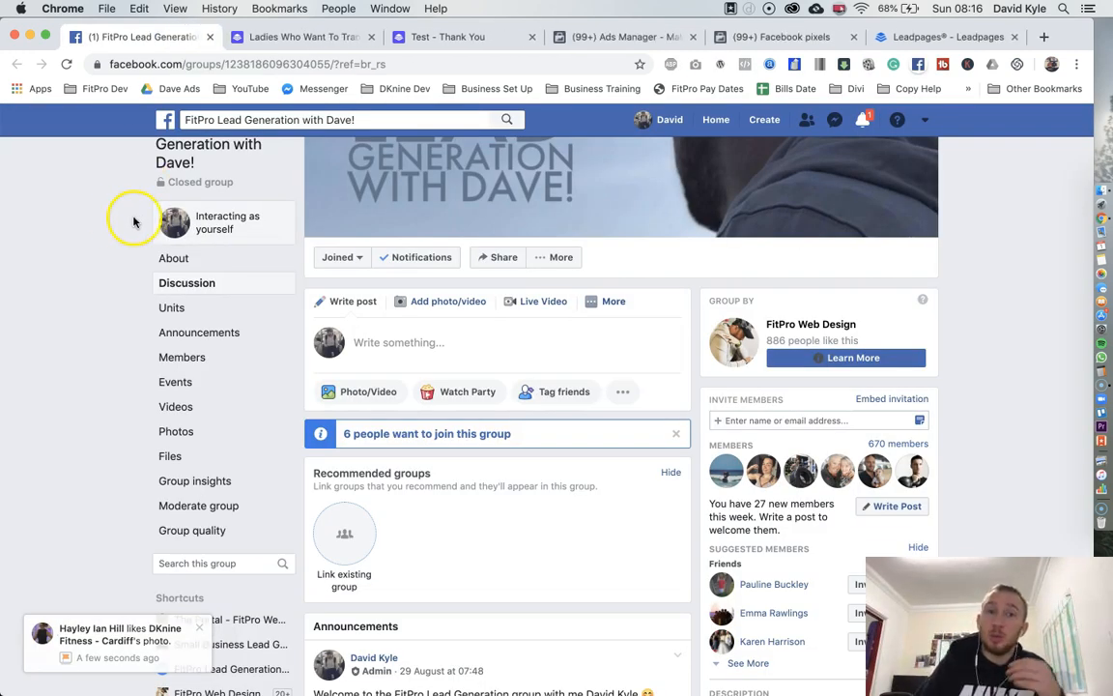
{"action": "scroll", "coordinate": [112, 221], "scroll_direction": "up", "scroll_amount": 3}
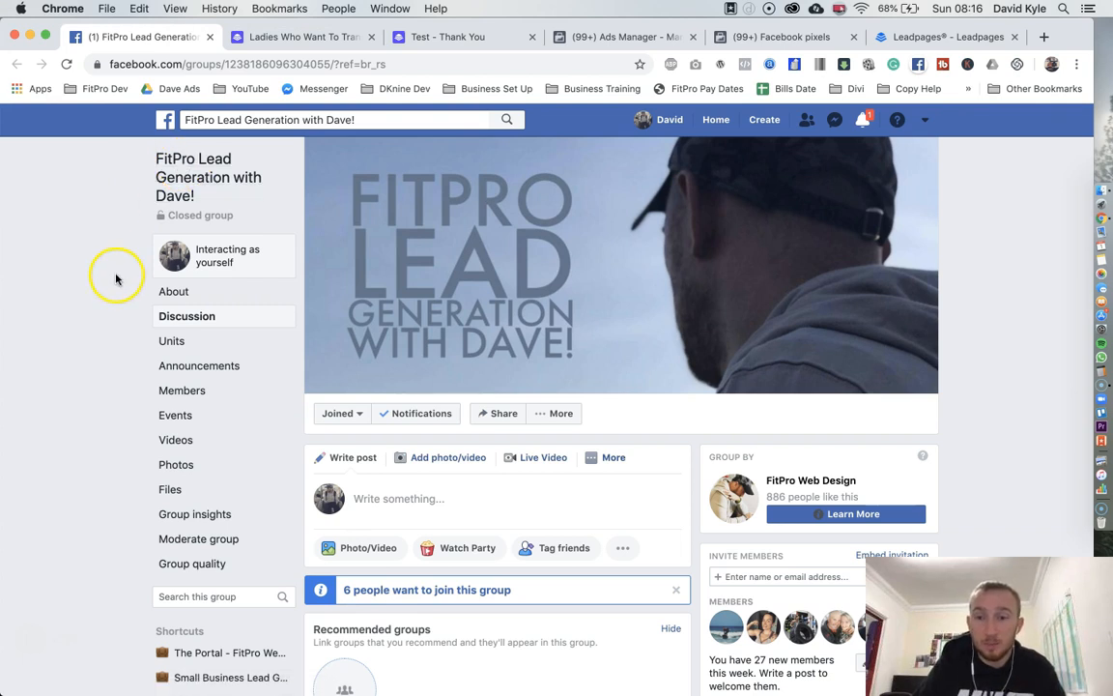
{"action": "scroll", "coordinate": [114, 269], "scroll_direction": "down", "scroll_amount": 4}
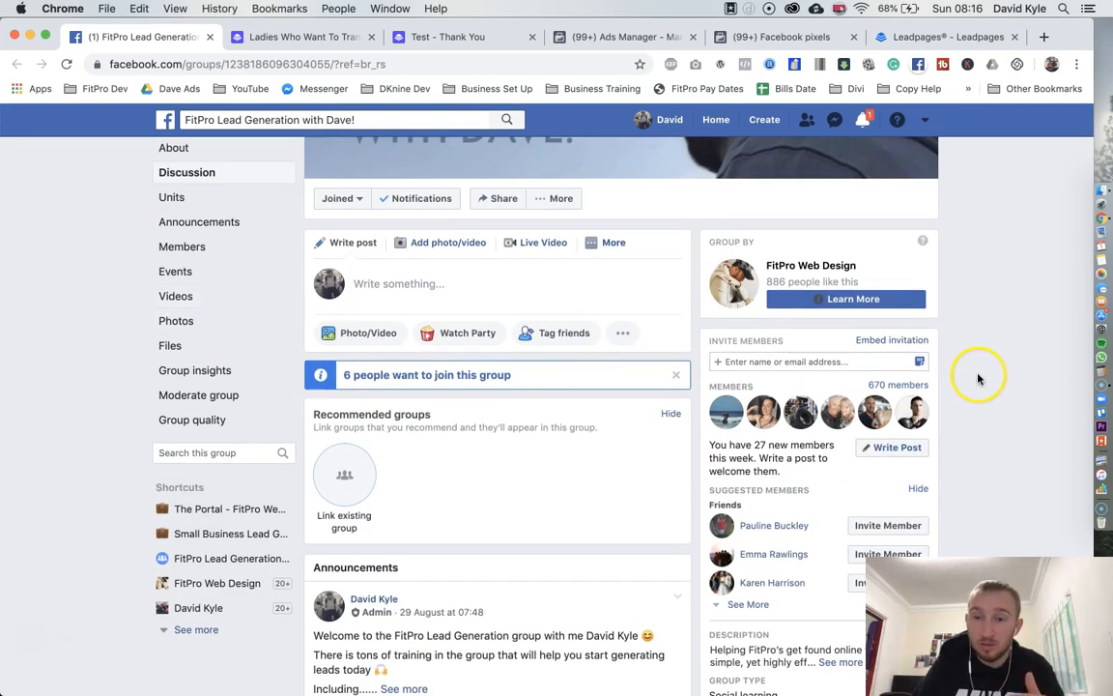
{"action": "scroll", "coordinate": [978, 379], "scroll_direction": "down", "scroll_amount": 8}
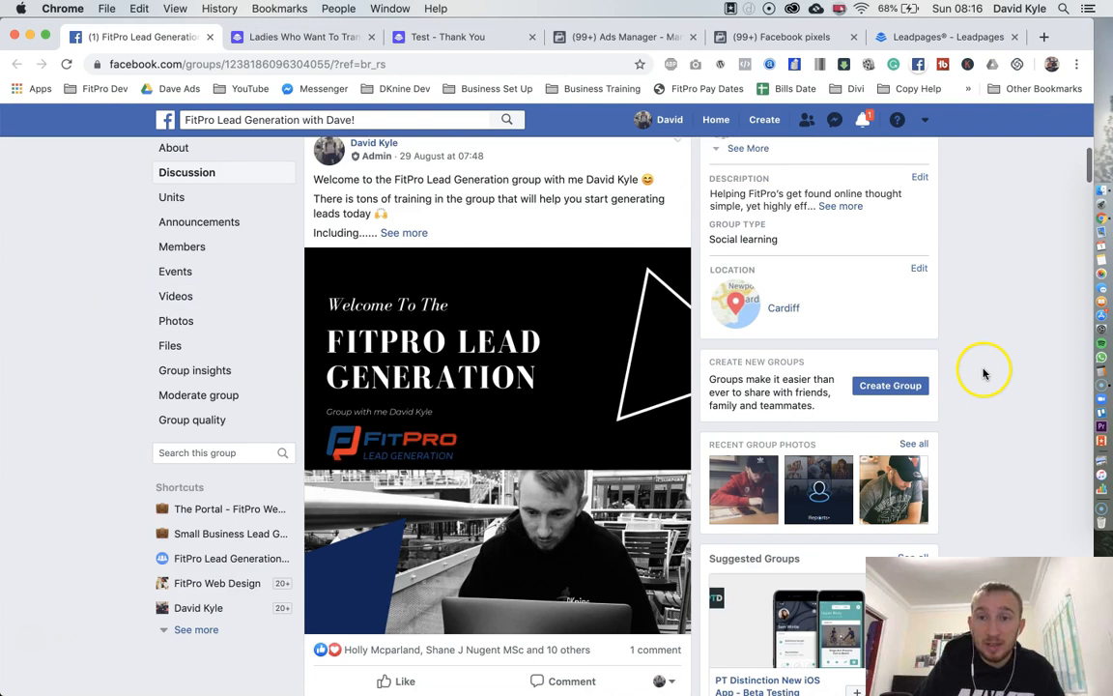
{"action": "scroll", "coordinate": [984, 374], "scroll_direction": "down", "scroll_amount": 6}
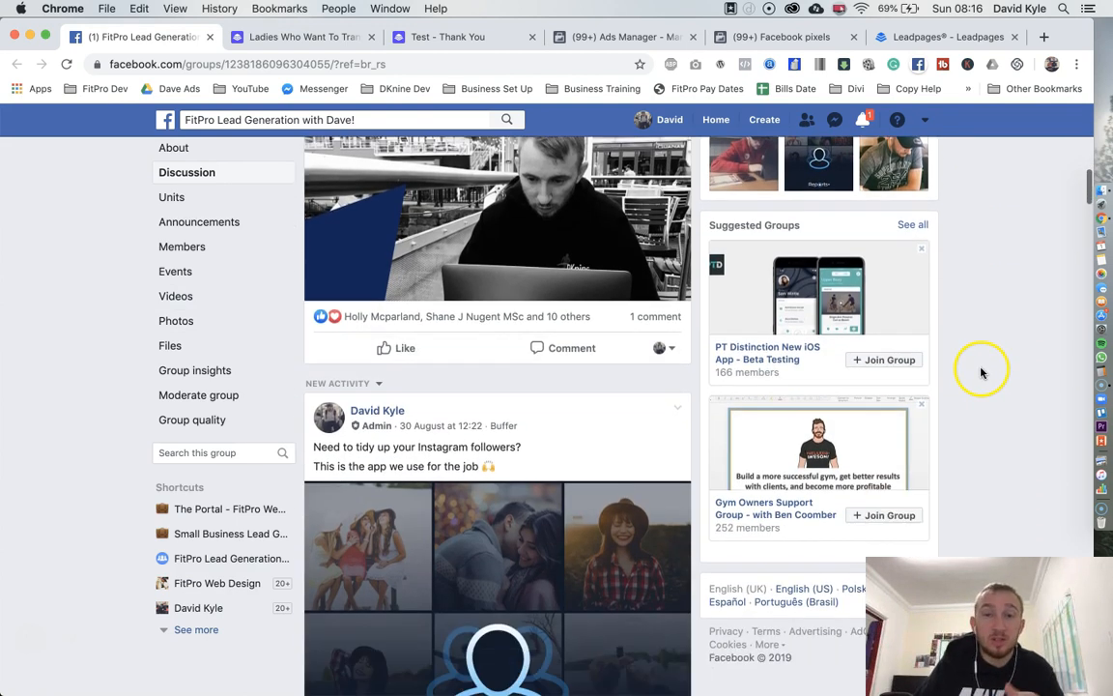
{"action": "scroll", "coordinate": [981, 372], "scroll_direction": "down", "scroll_amount": 12}
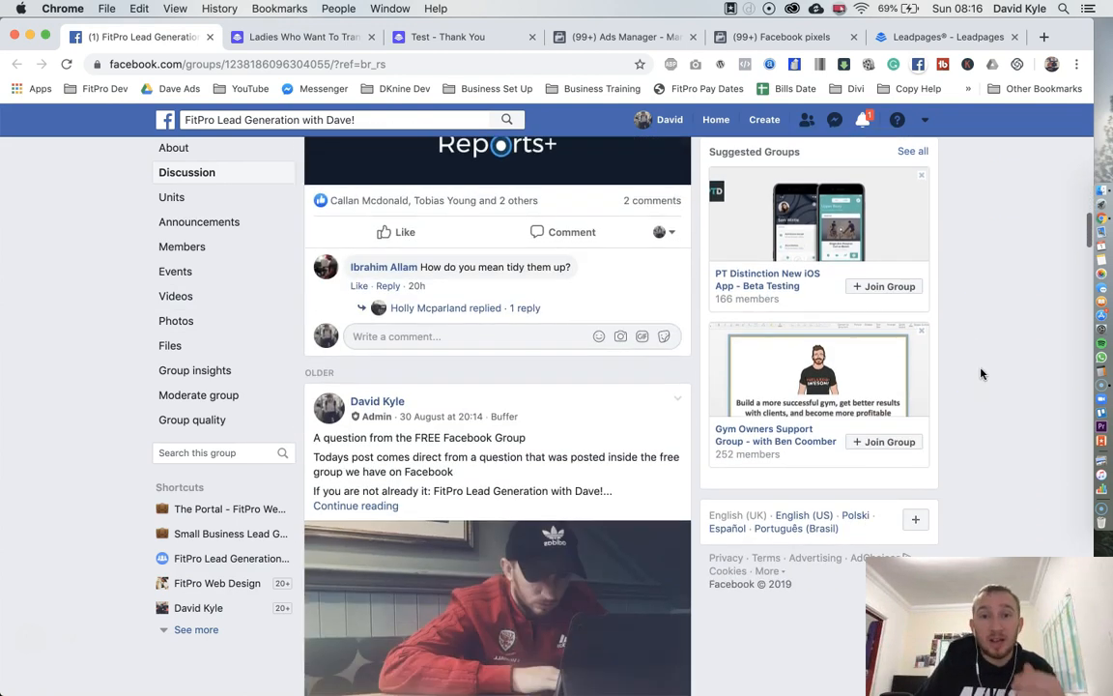
{"action": "scroll", "coordinate": [981, 374], "scroll_direction": "down", "scroll_amount": 4}
{"action": "scroll", "coordinate": [979, 374], "scroll_direction": "up", "scroll_amount": 20}
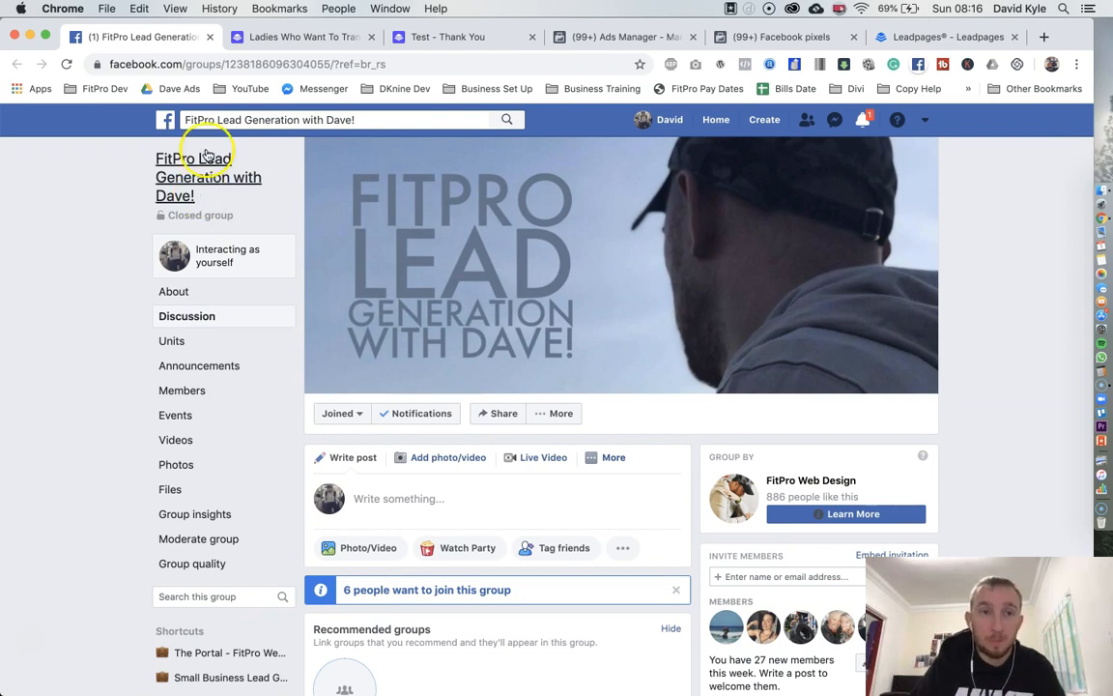
Step: Close the Facebook group, landing page, thank-you page and Ads Manager pages, leaving Facebook pixels and Leadpages open
{"action": "left_click", "coordinate": [210, 37]}
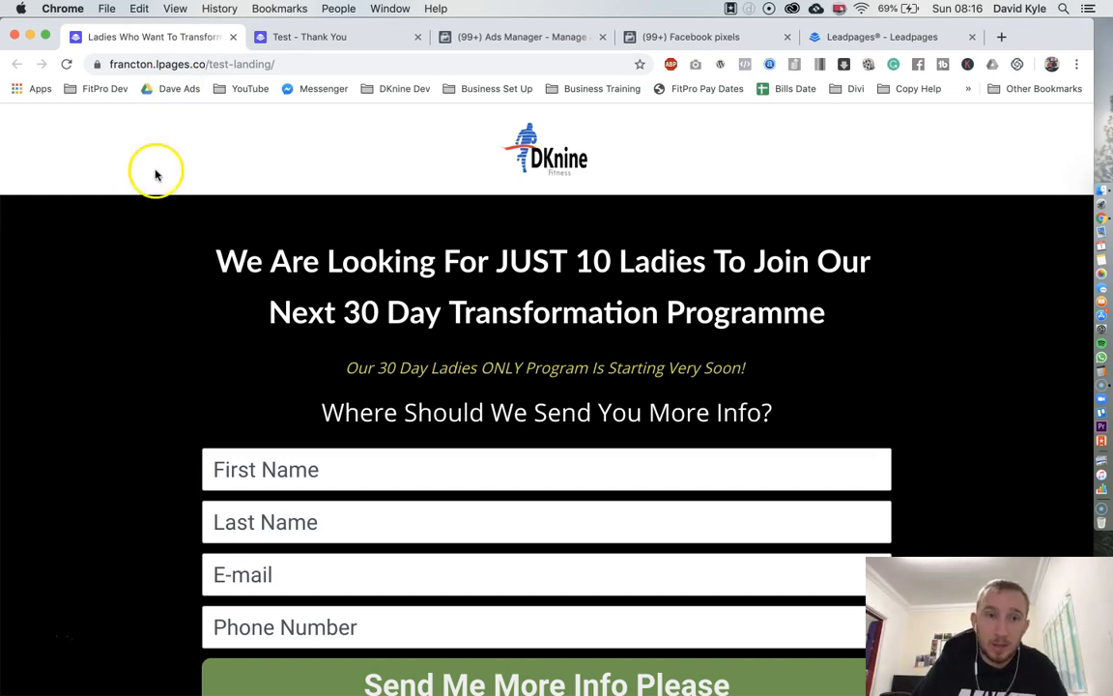
{"action": "left_click", "coordinate": [232, 38]}
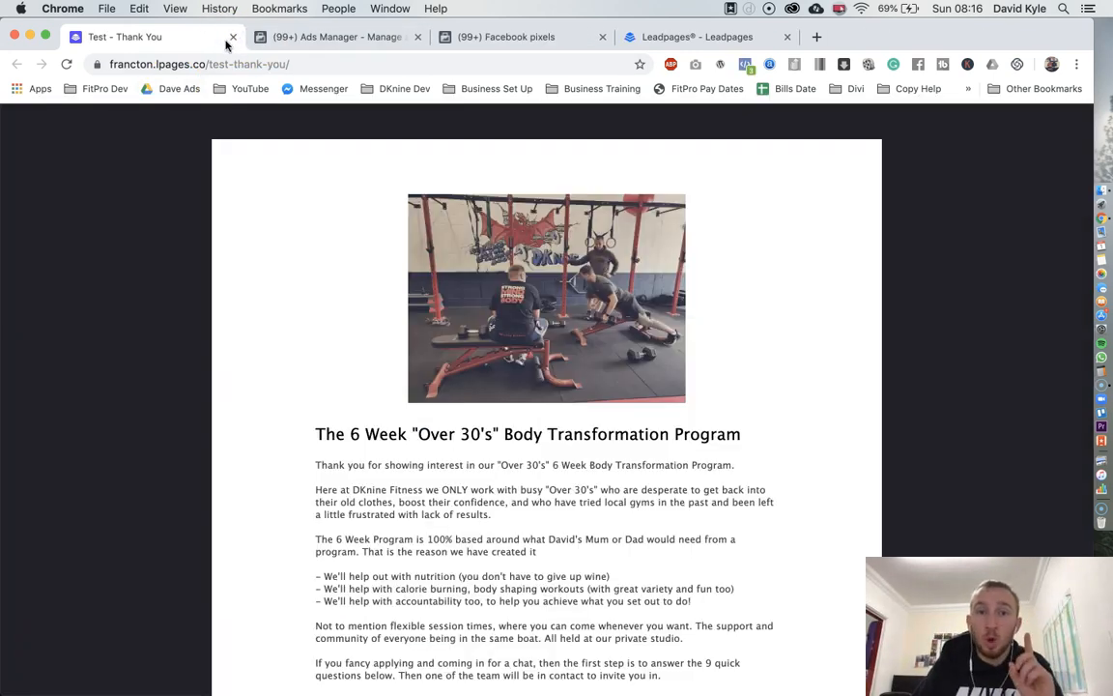
{"action": "left_click", "coordinate": [232, 37]}
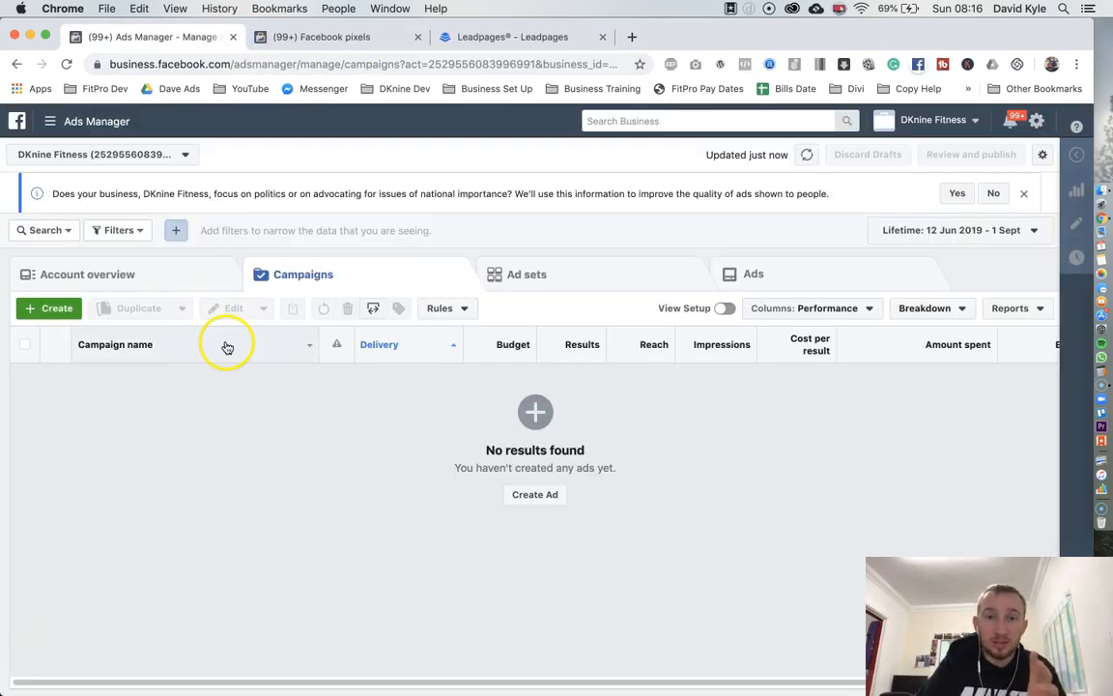
{"action": "left_click", "coordinate": [232, 37]}
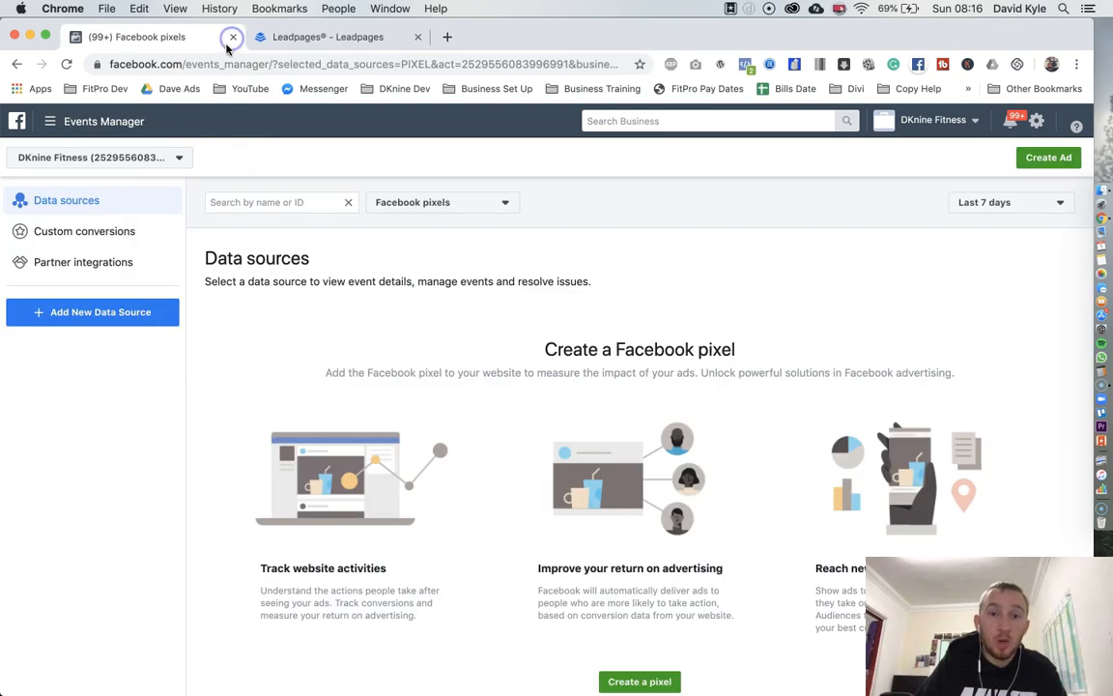
Step: Go to Ads Manager for the DKnine Fitness account and open its Pixels page in Events Manager
{"action": "left_click", "coordinate": [69, 120]}
{"action": "left_click", "coordinate": [261, 227]}
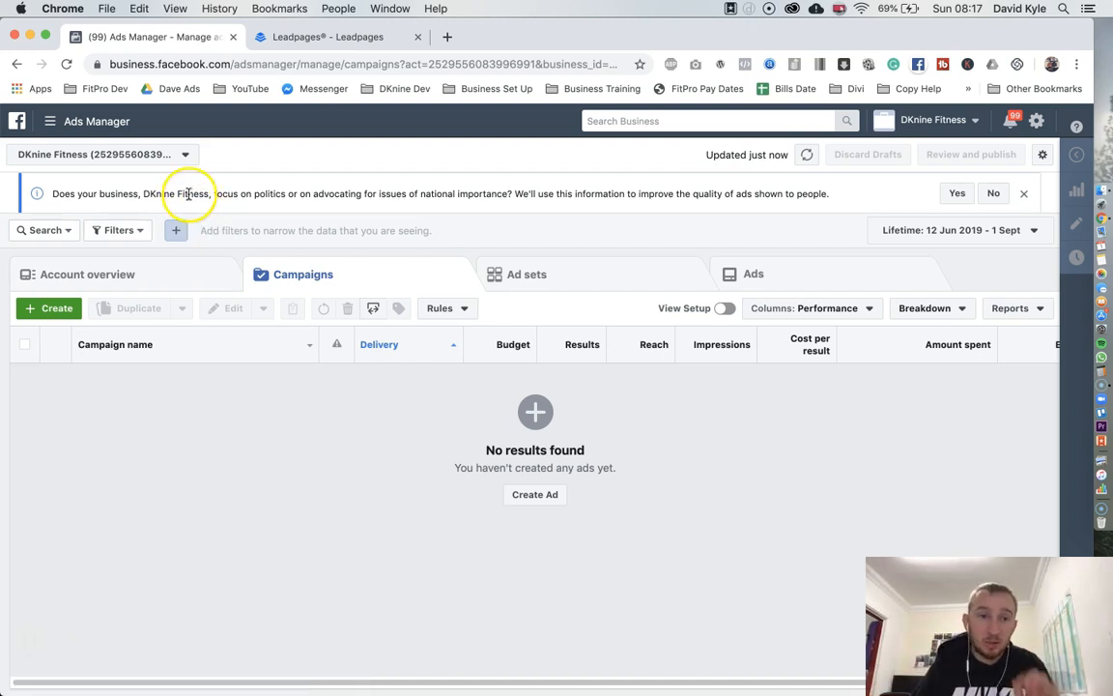
{"action": "left_click", "coordinate": [53, 122]}
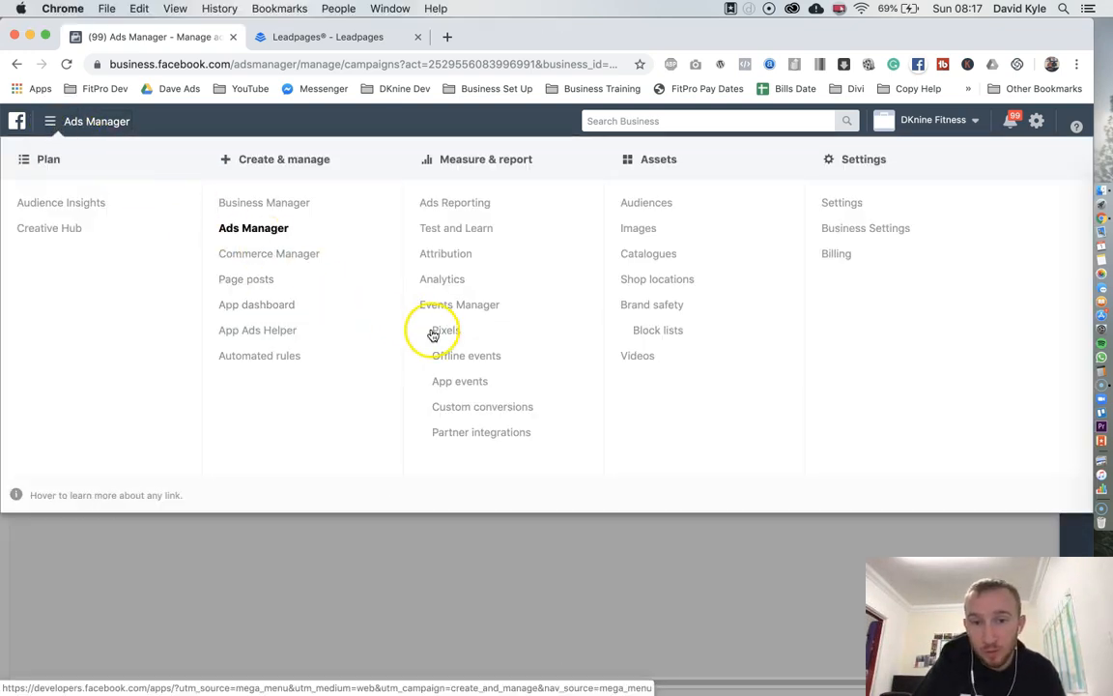
{"action": "left_click", "coordinate": [447, 332]}
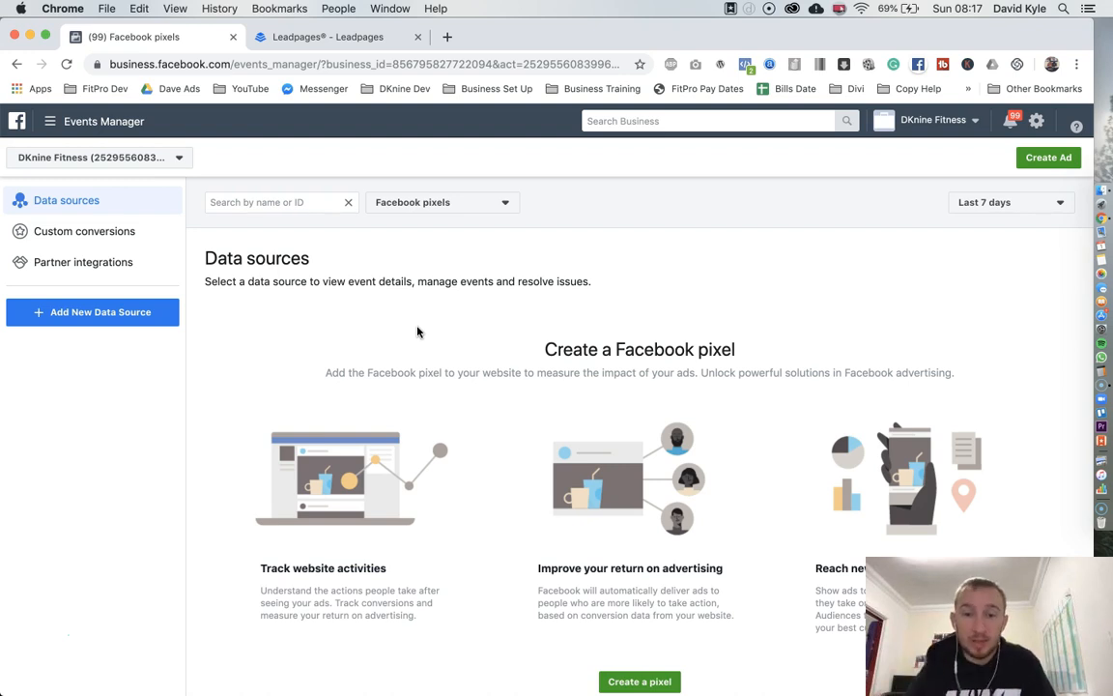
{"action": "scroll", "coordinate": [463, 309], "scroll_direction": "down", "scroll_amount": 1}
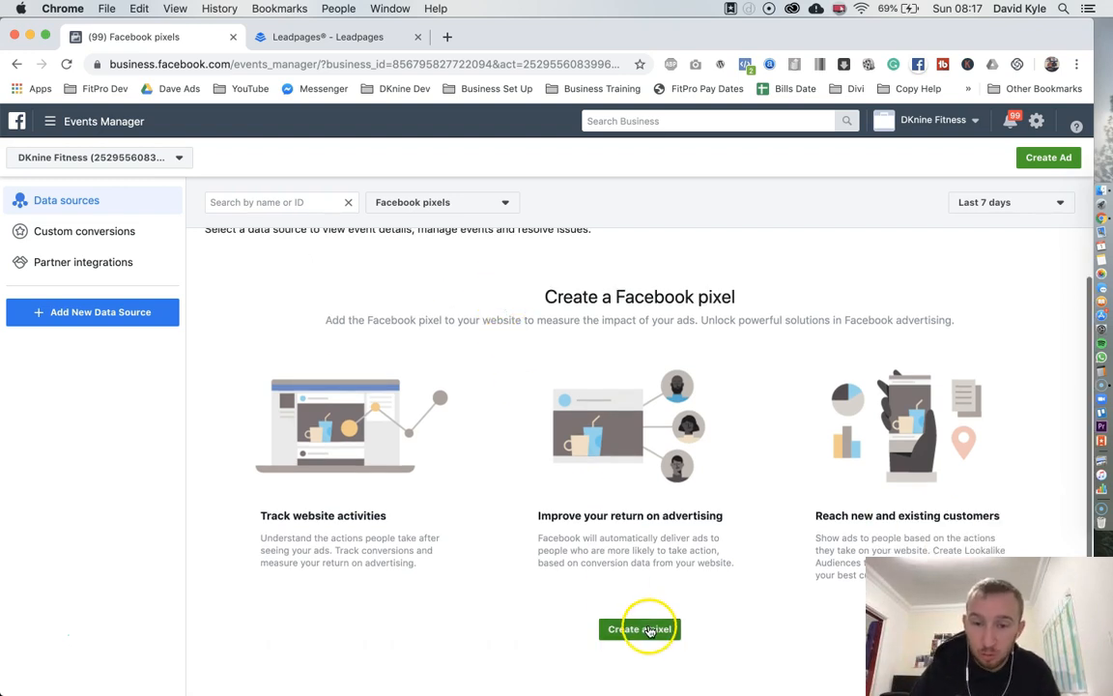
{"action": "left_click", "coordinate": [640, 629]}
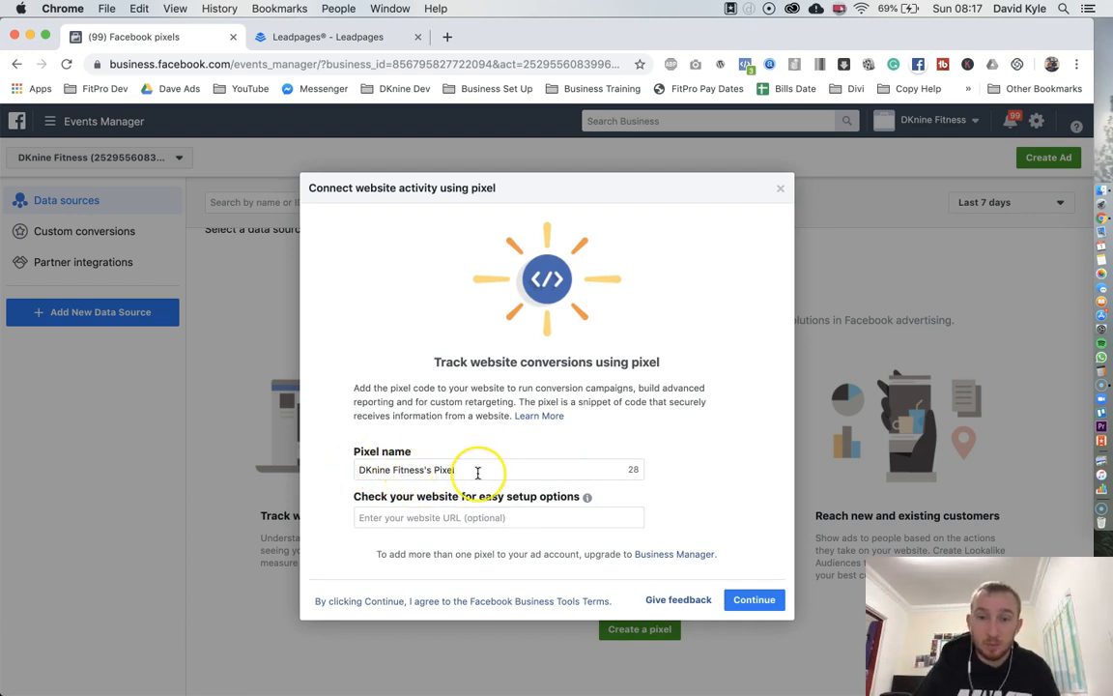
{"action": "left_click", "coordinate": [477, 471]}
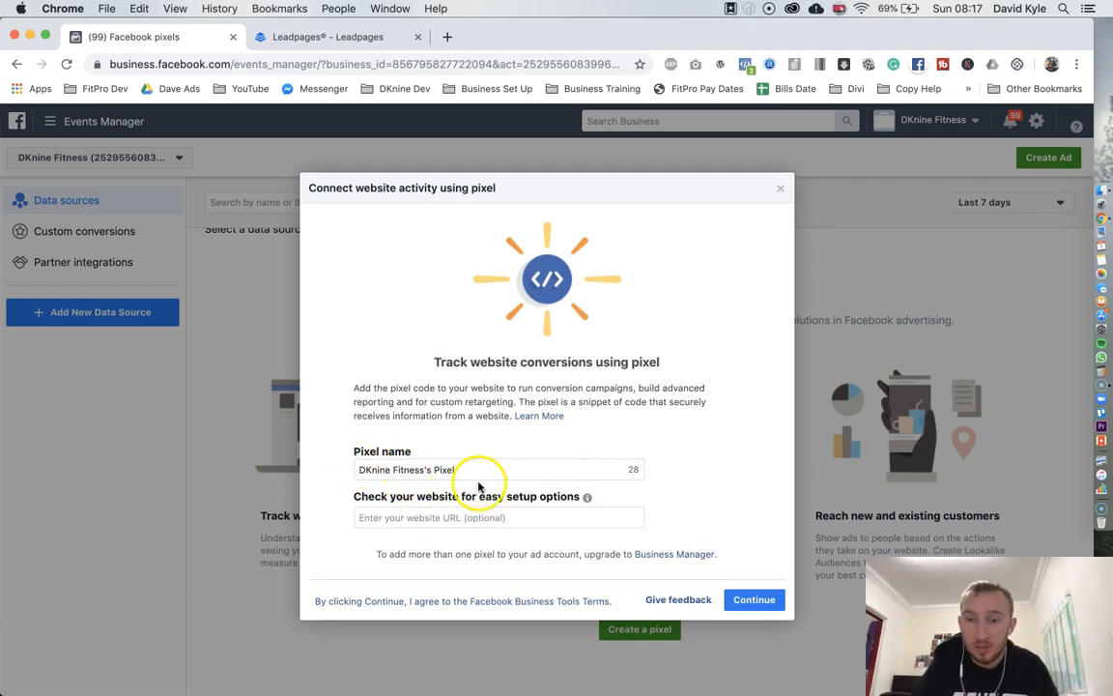
{"action": "left_click", "coordinate": [465, 470]}
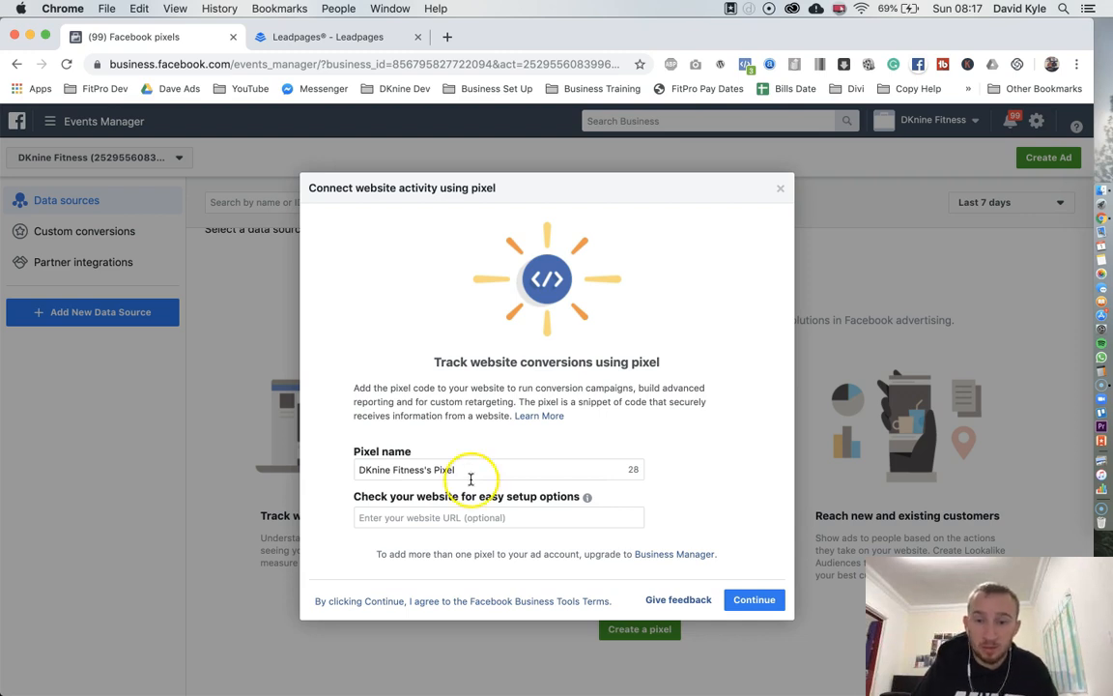
{"action": "left_click", "coordinate": [752, 600]}
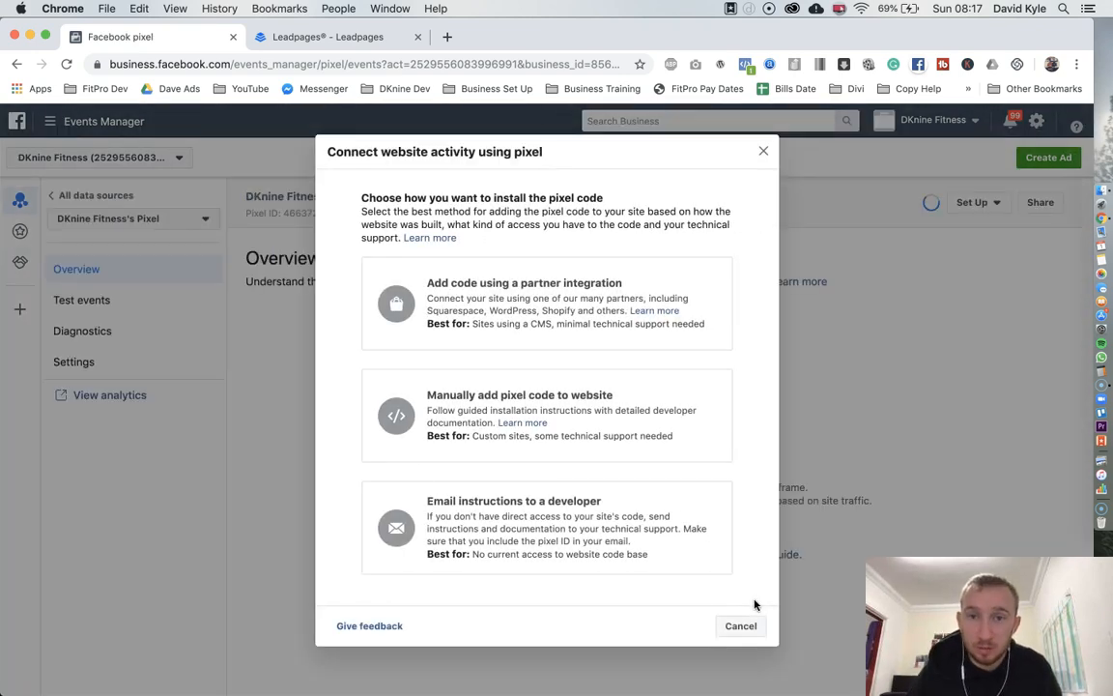
{"action": "left_click", "coordinate": [736, 626]}
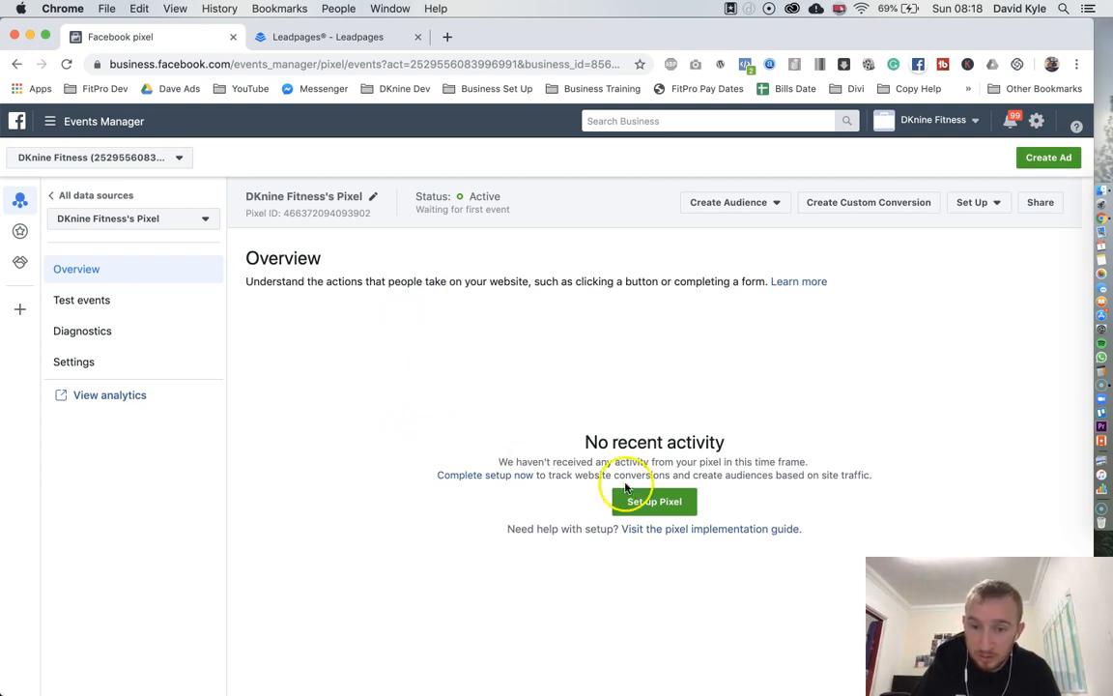
Step: Set up the new pixel by manually adding code to the website and copy the base pixel code to the clipboard
{"action": "left_click", "coordinate": [654, 502]}
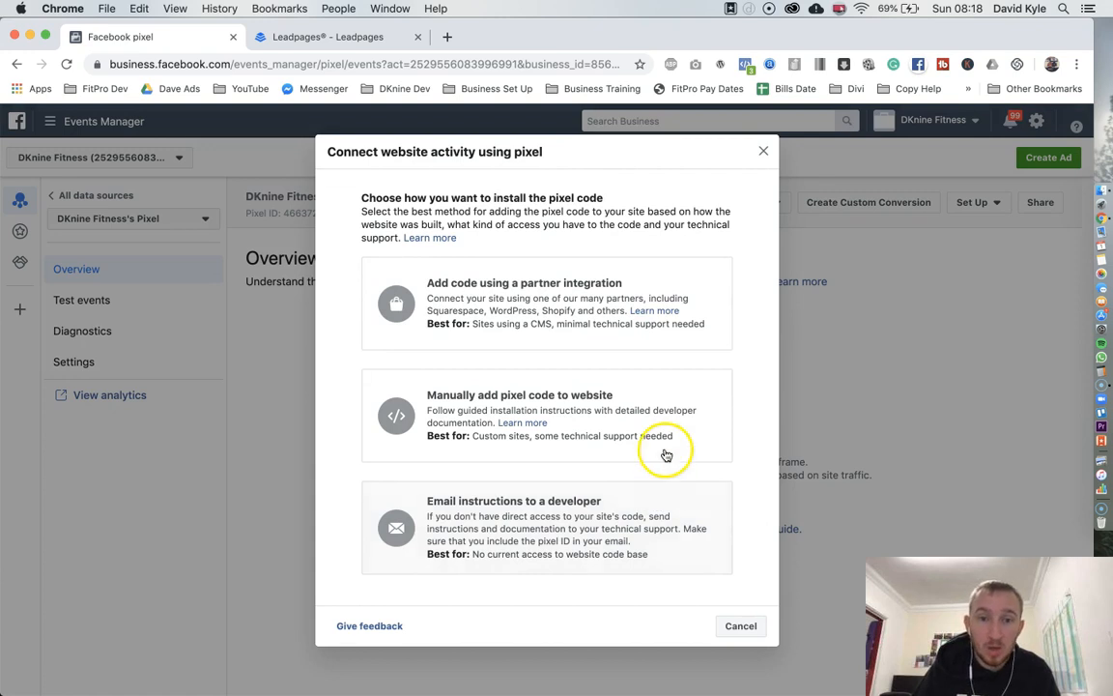
{"action": "left_click", "coordinate": [529, 406]}
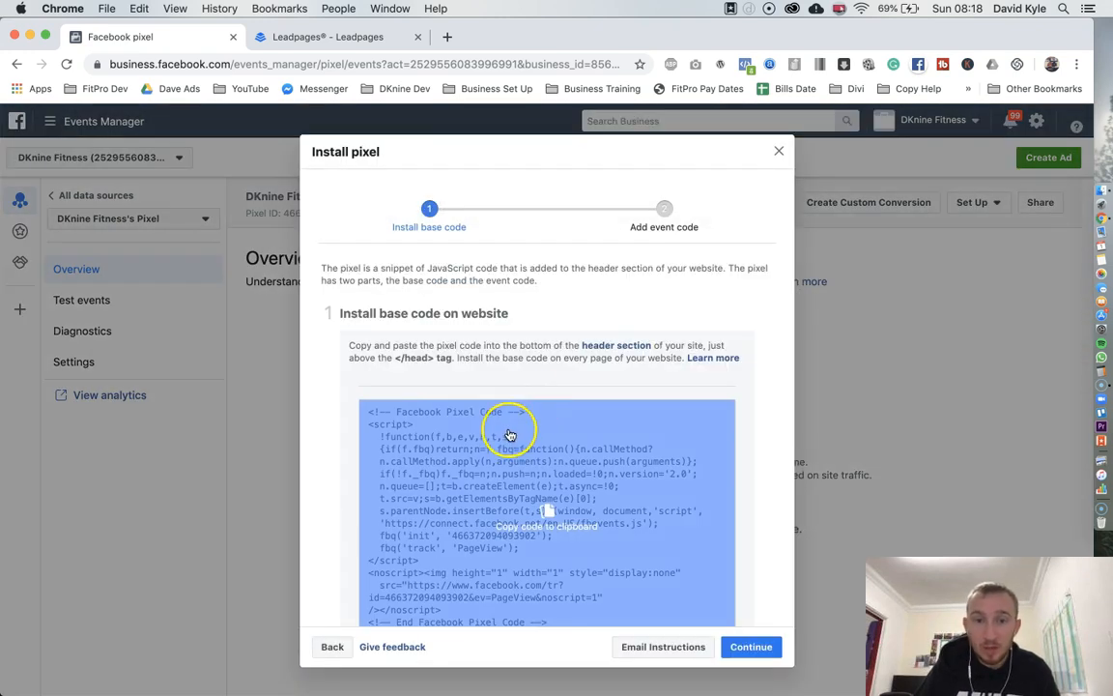
{"action": "scroll", "coordinate": [509, 434], "scroll_direction": "down", "scroll_amount": 3}
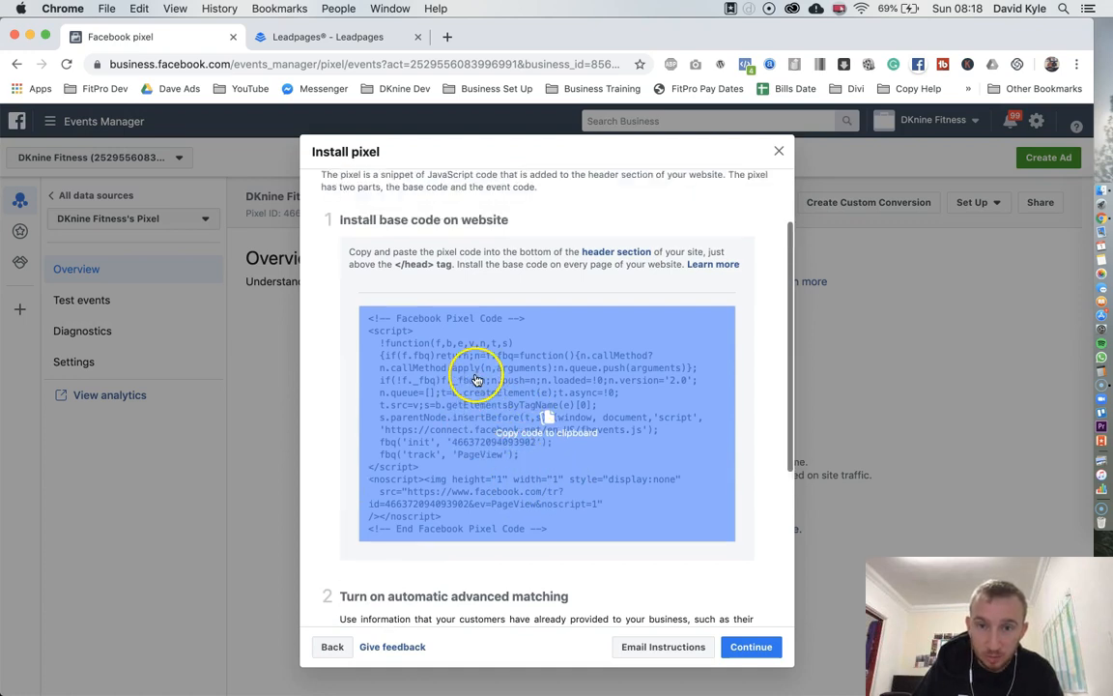
{"action": "scroll", "coordinate": [470, 319], "scroll_direction": "up", "scroll_amount": 2}
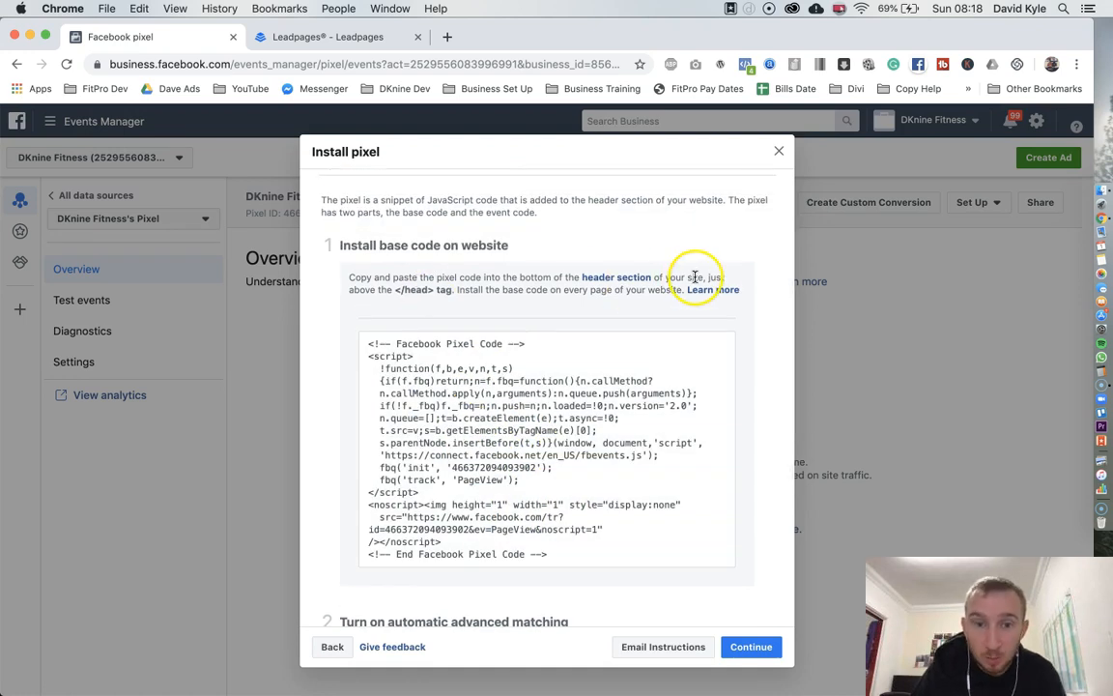
{"action": "left_click_drag", "start_coordinate": [375, 292], "coordinate": [406, 291]}
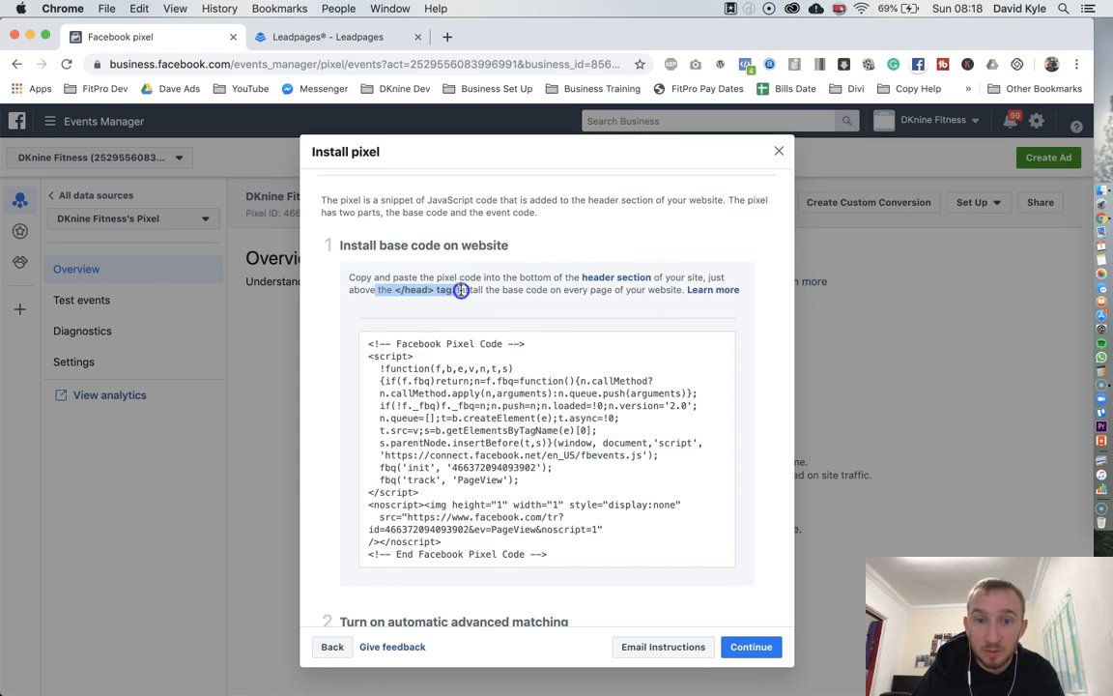
{"action": "left_click_drag", "start_coordinate": [478, 290], "coordinate": [471, 286]}
{"action": "scroll", "coordinate": [471, 329], "scroll_direction": "down", "scroll_amount": 2}
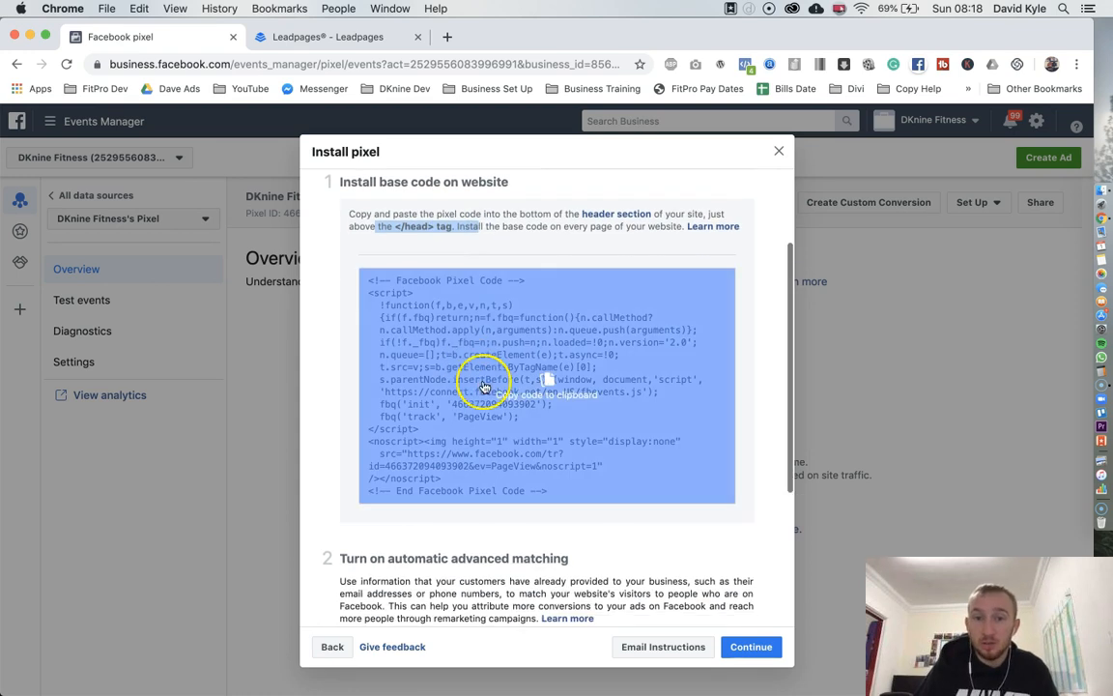
{"action": "left_click", "coordinate": [498, 389]}
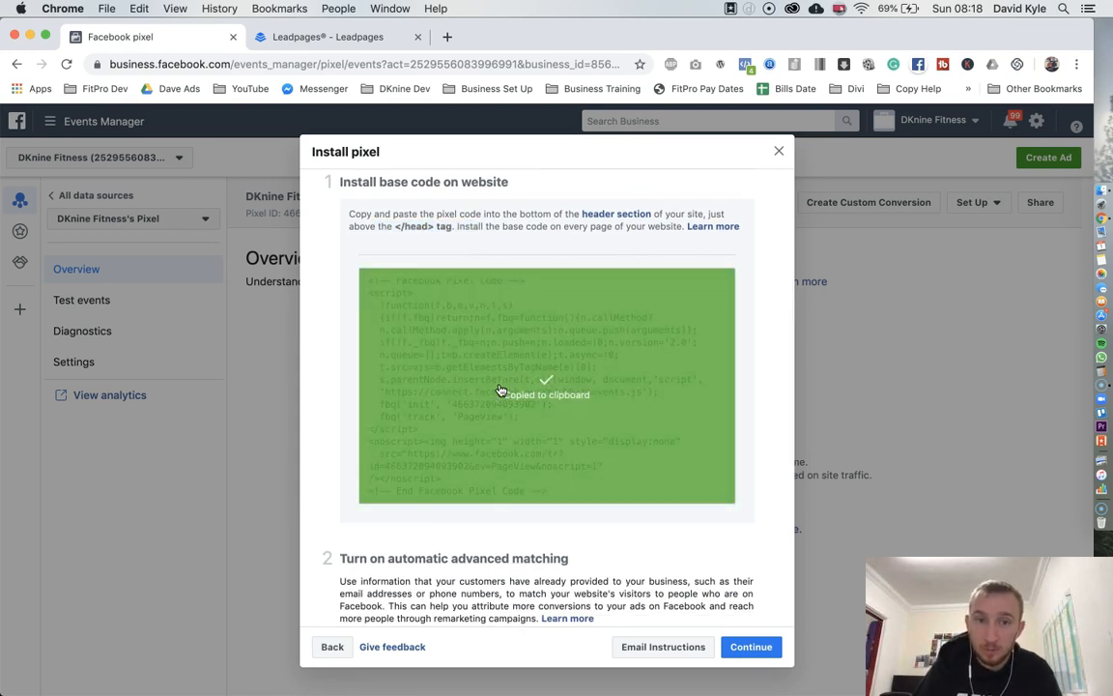
Step: Open the Test - Landing page in the Leadpages editor and recheck the pixel code's </head> placement instruction in Events Manager
{"action": "left_click", "coordinate": [353, 38]}
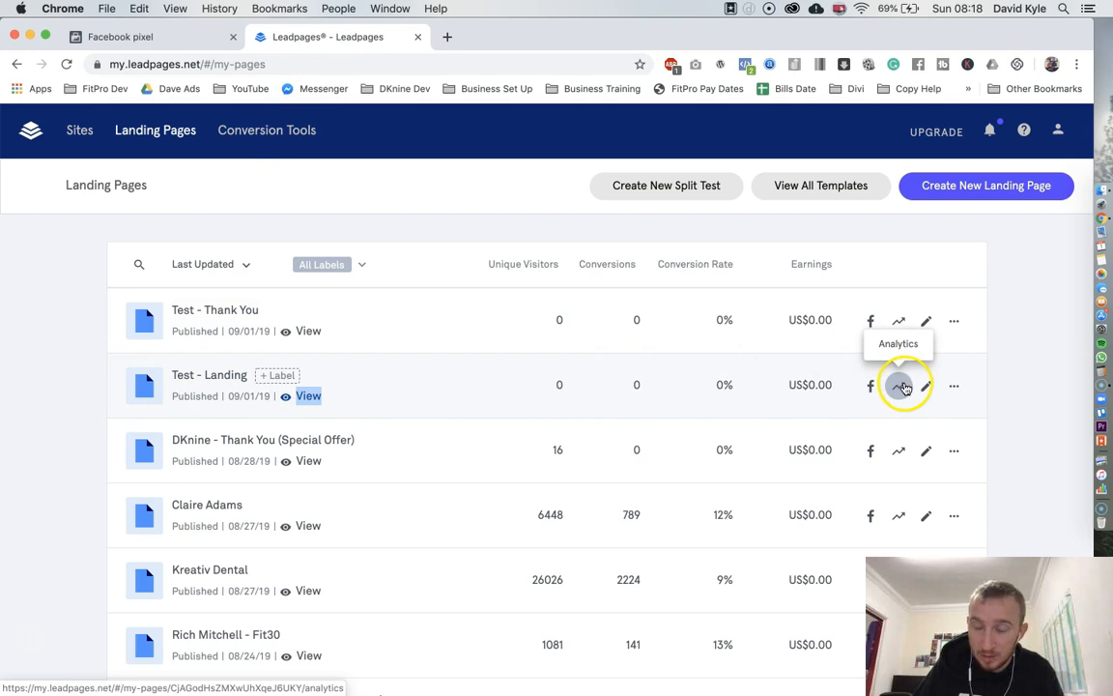
{"action": "left_click", "coordinate": [210, 377]}
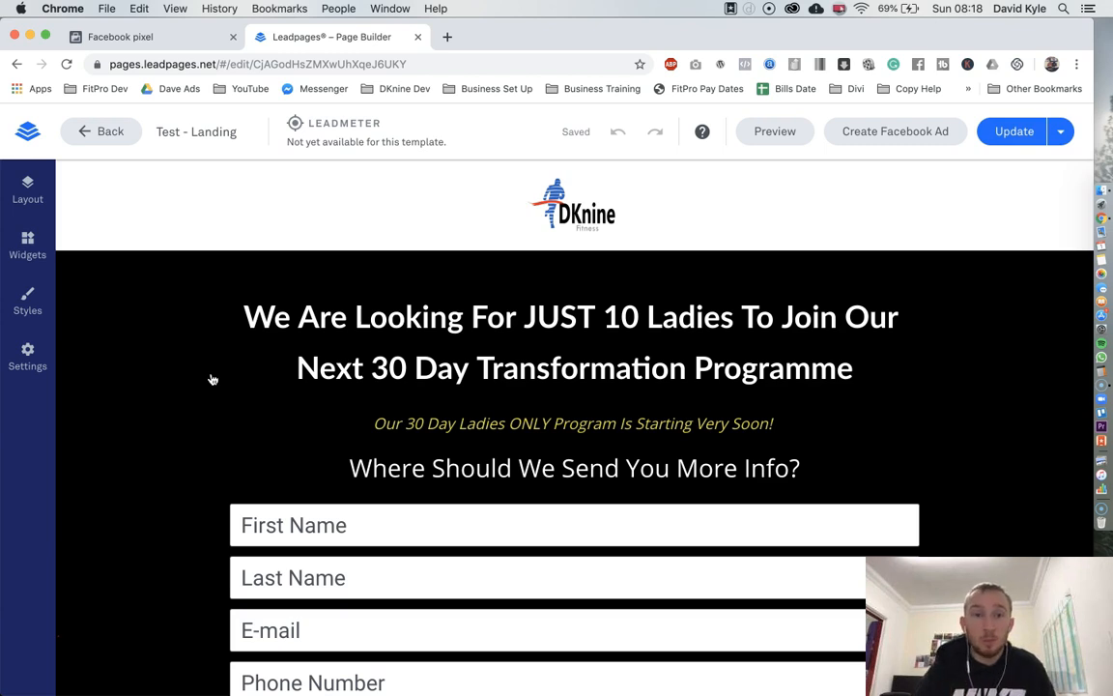
{"action": "left_click", "coordinate": [117, 38]}
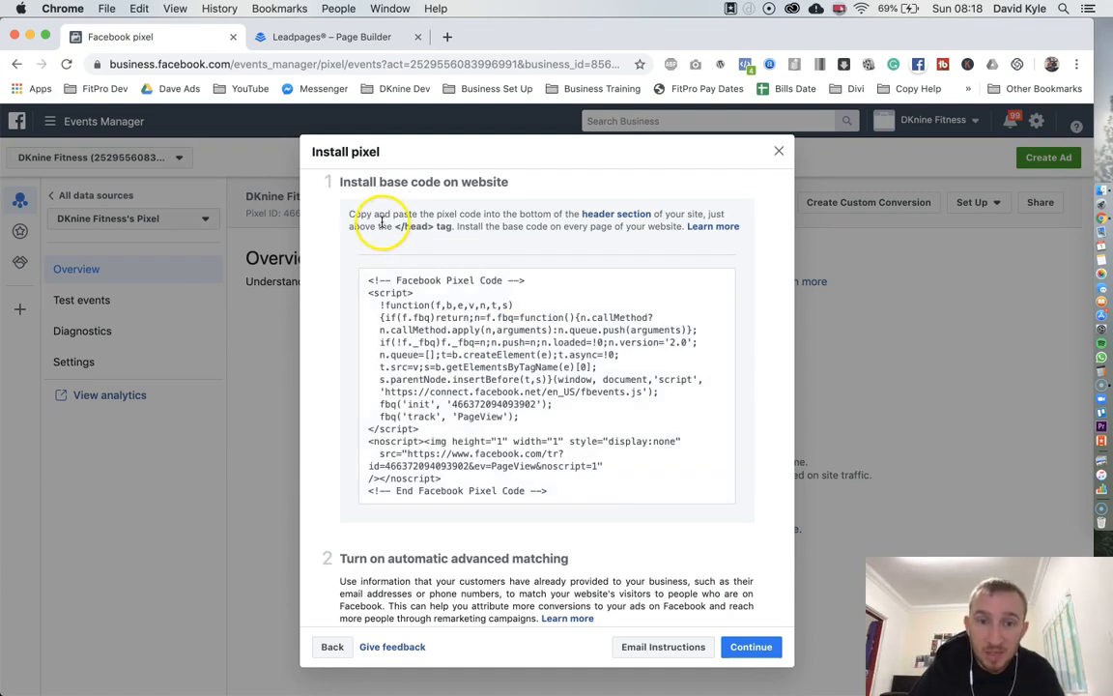
{"action": "left_click_drag", "start_coordinate": [379, 227], "coordinate": [458, 224]}
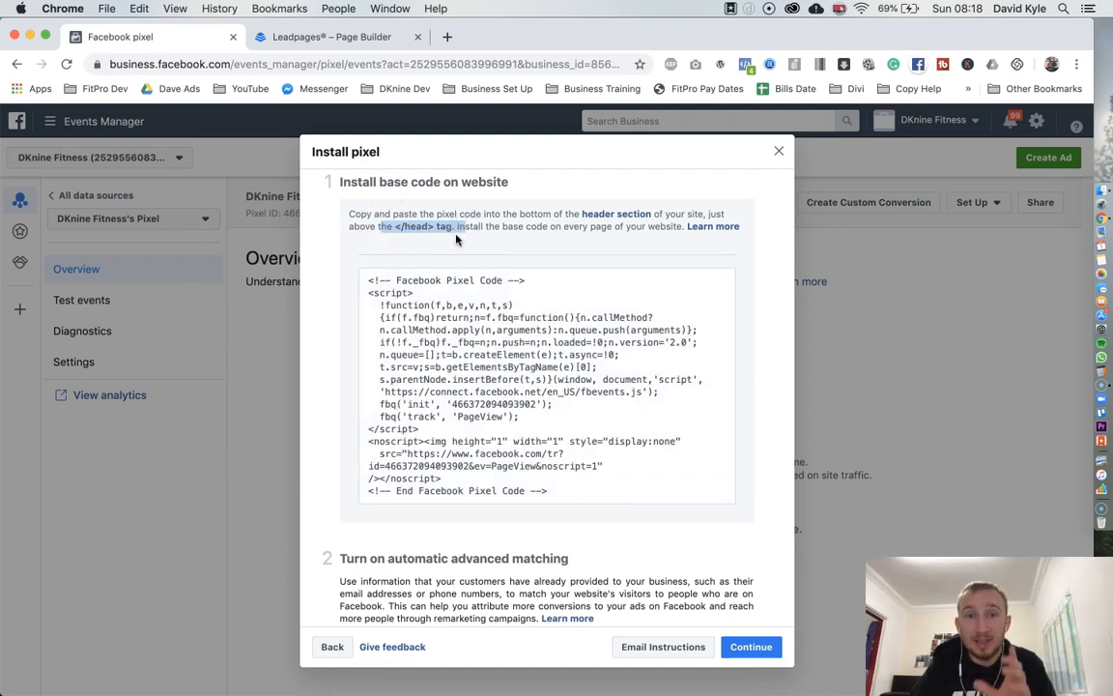
{"action": "left_click", "coordinate": [357, 38]}
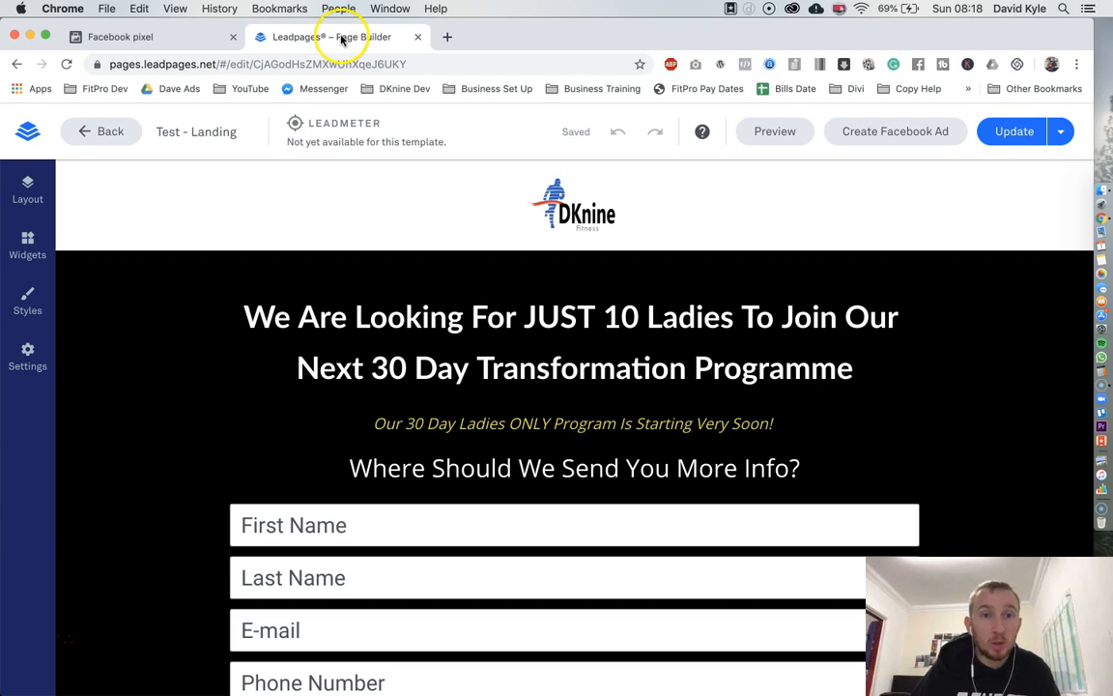
Step: Open the Analytics settings of the Test - Landing page and recheck the </head> tag placement instruction in Events Manager
{"action": "scroll", "coordinate": [581, 366], "scroll_direction": "down", "scroll_amount": 1}
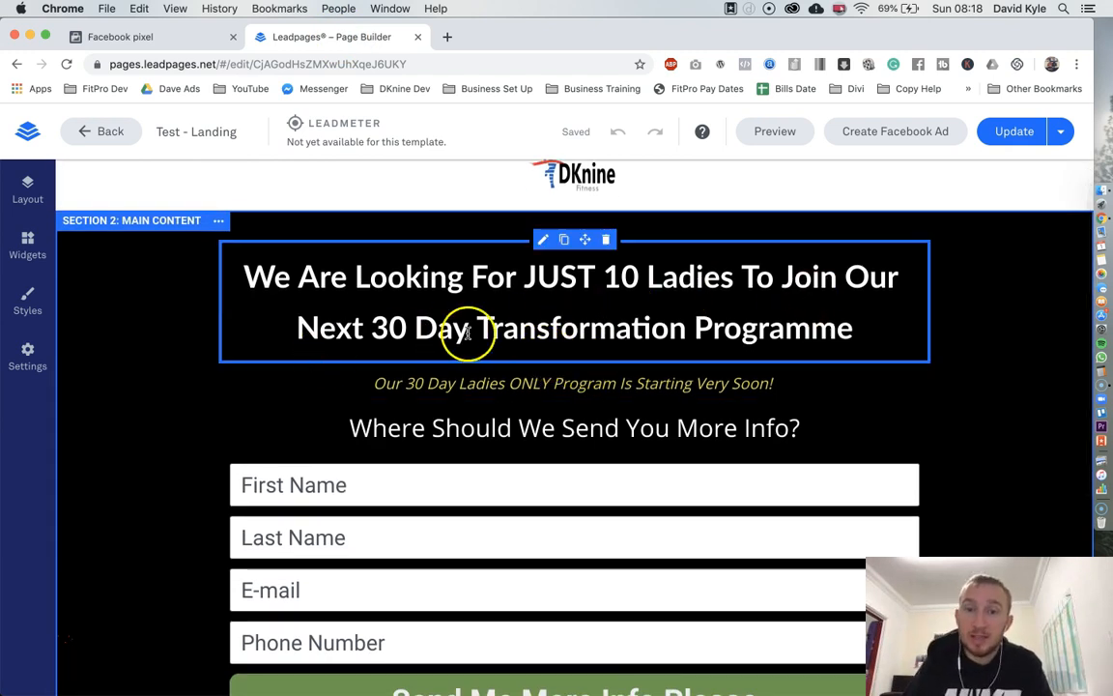
{"action": "scroll", "coordinate": [745, 318], "scroll_direction": "down", "scroll_amount": 2}
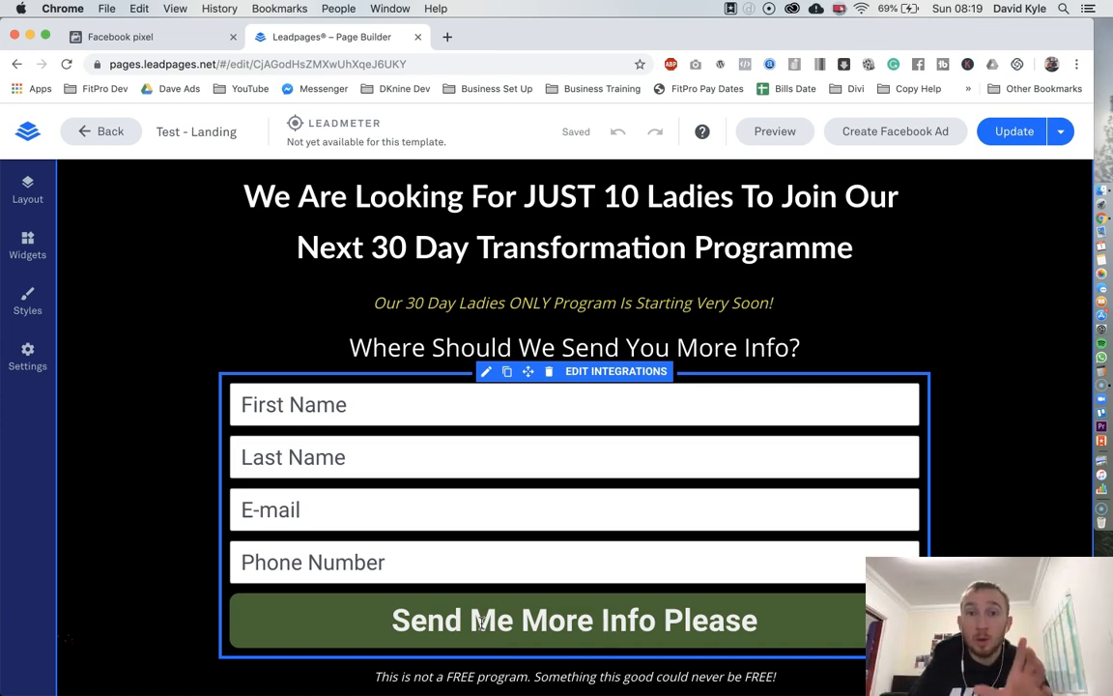
{"action": "left_click", "coordinate": [28, 349]}
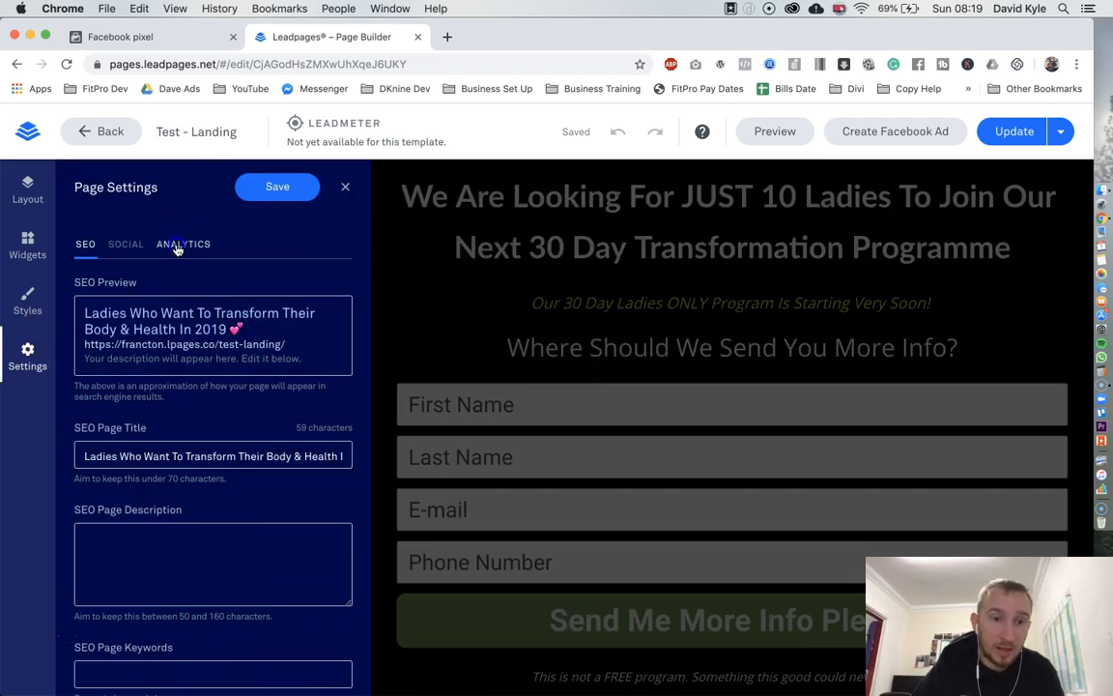
{"action": "left_click", "coordinate": [176, 247]}
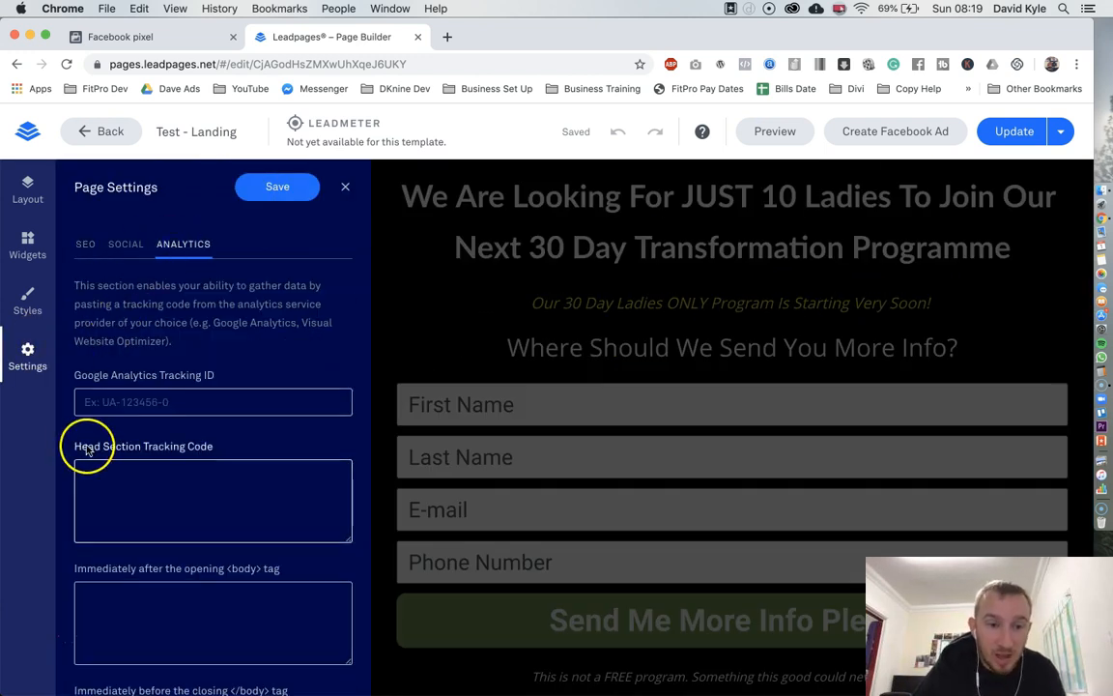
{"action": "left_click", "coordinate": [162, 36]}
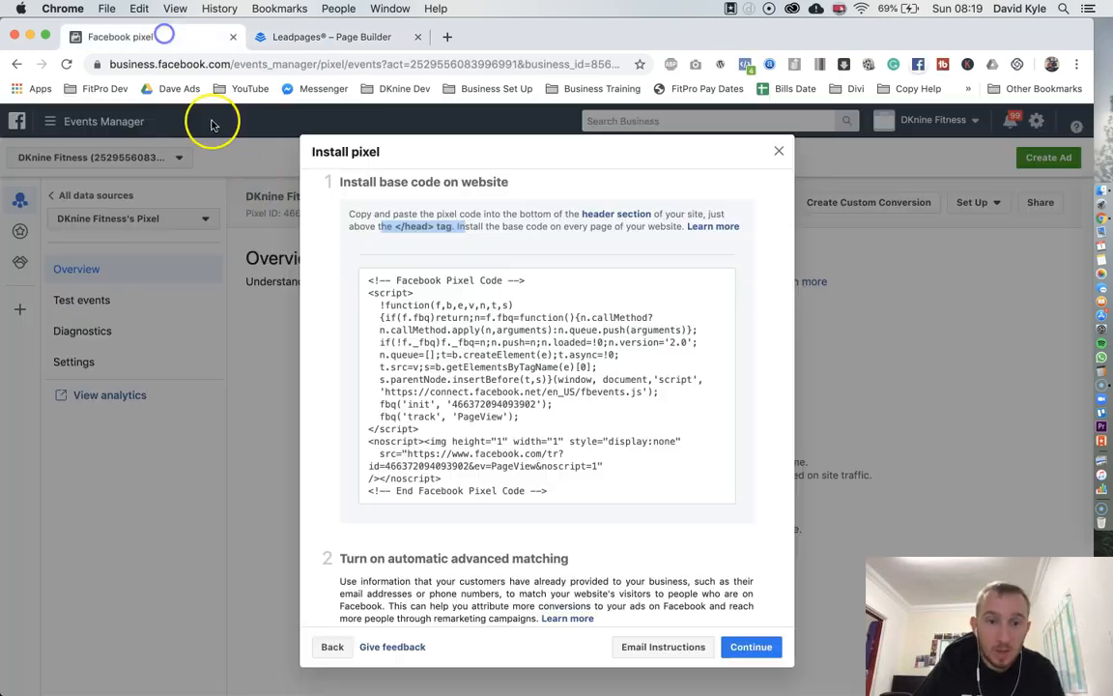
{"action": "left_click_drag", "start_coordinate": [394, 226], "coordinate": [450, 226]}
{"action": "left_click", "coordinate": [324, 37]}
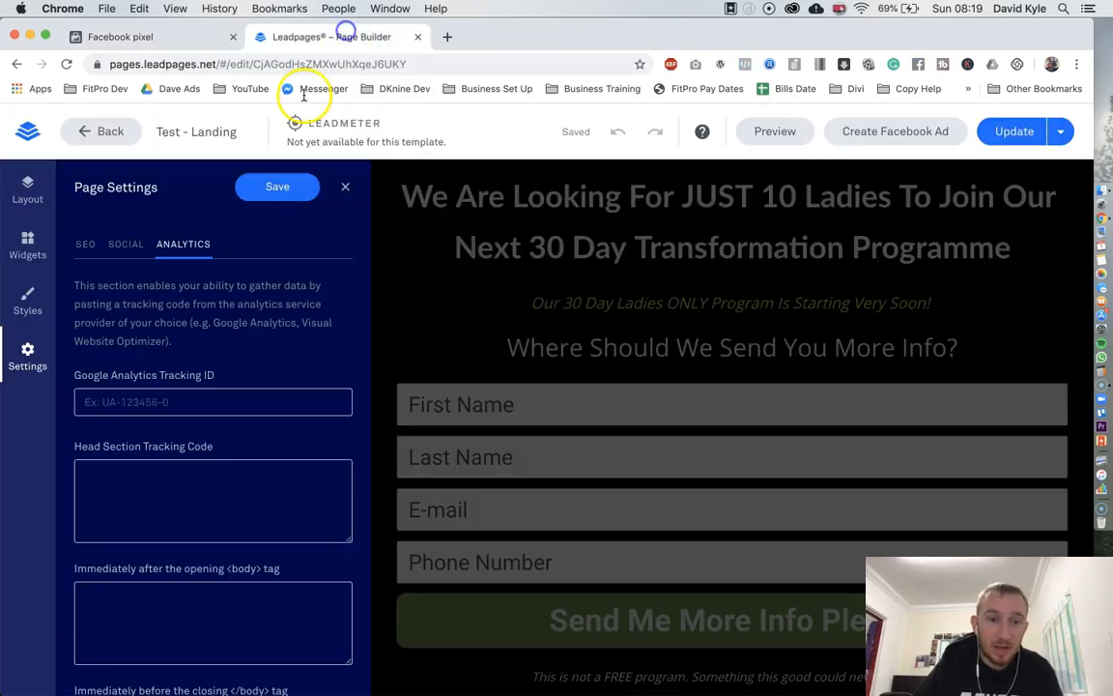
Step: Paste the copied pixel base code as the Head Section Tracking Code, save the page settings and update the published page
{"action": "left_click", "coordinate": [130, 475]}
{"action": "key", "text": "super+v"}
{"action": "scroll", "coordinate": [198, 480], "scroll_direction": "up", "scroll_amount": 10}
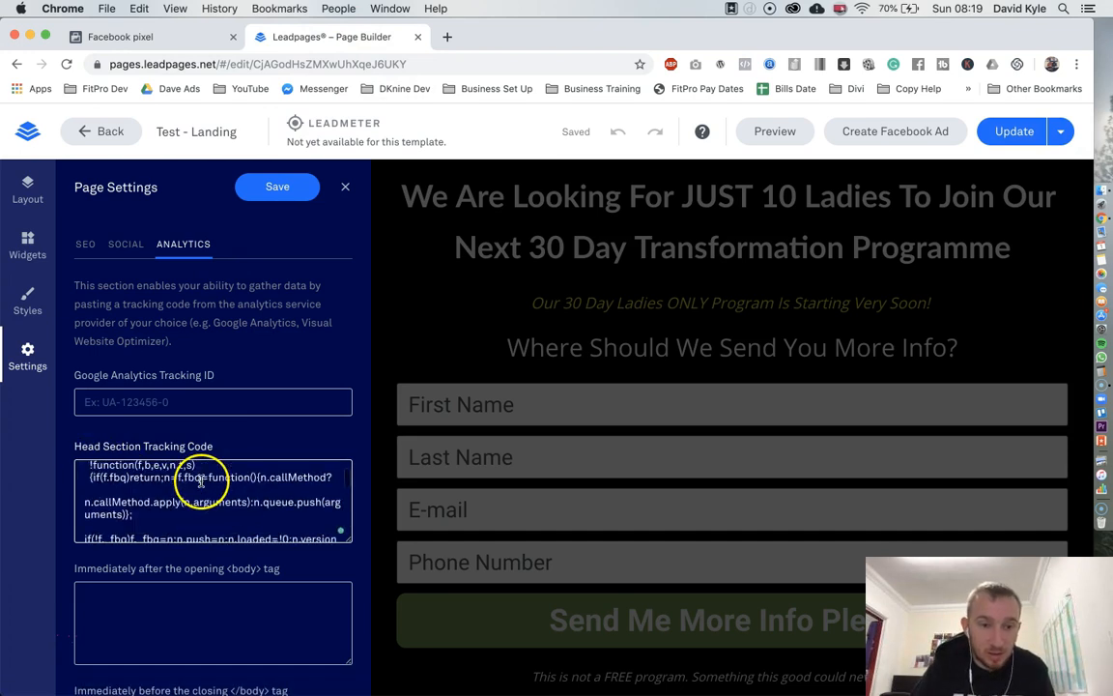
{"action": "left_click", "coordinate": [276, 193]}
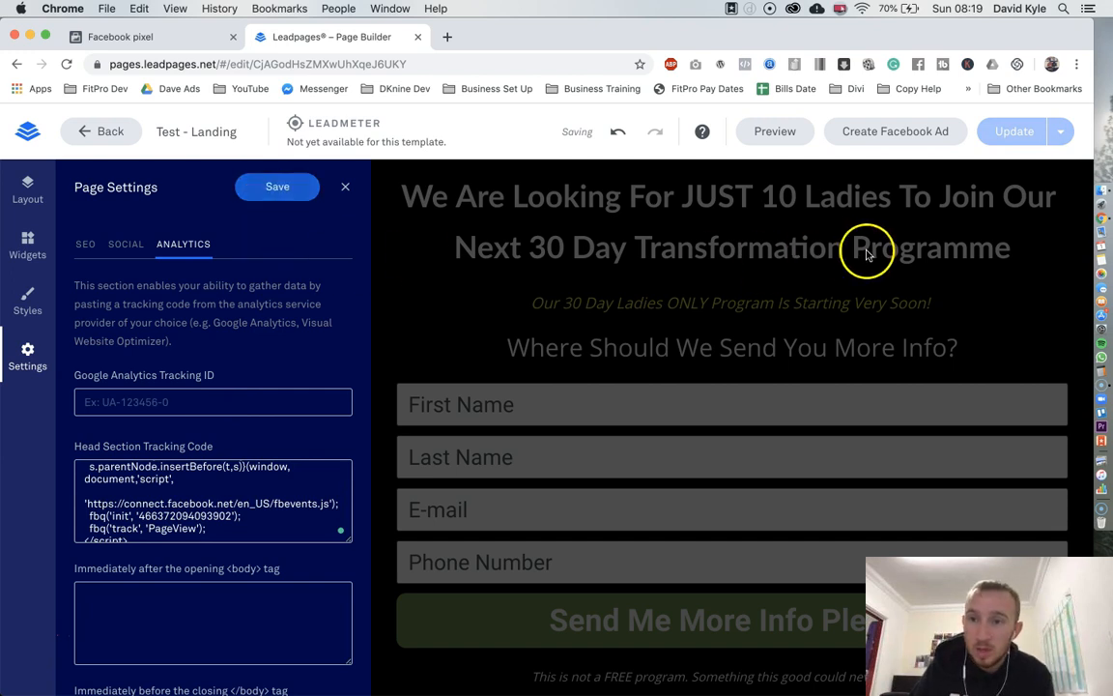
{"action": "left_click", "coordinate": [1015, 132]}
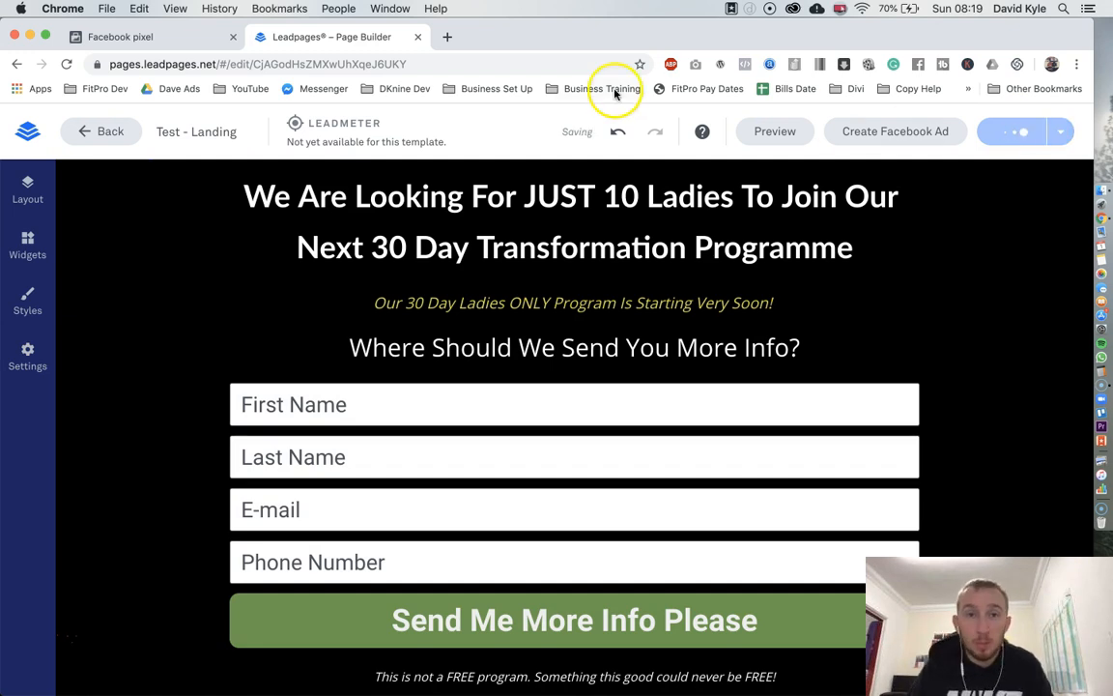
Step: Search Google for "facebook pixel chrome extension", view the Facebook Pixel Helper page in the Chrome Web Store and close it
{"action": "left_click", "coordinate": [446, 39]}
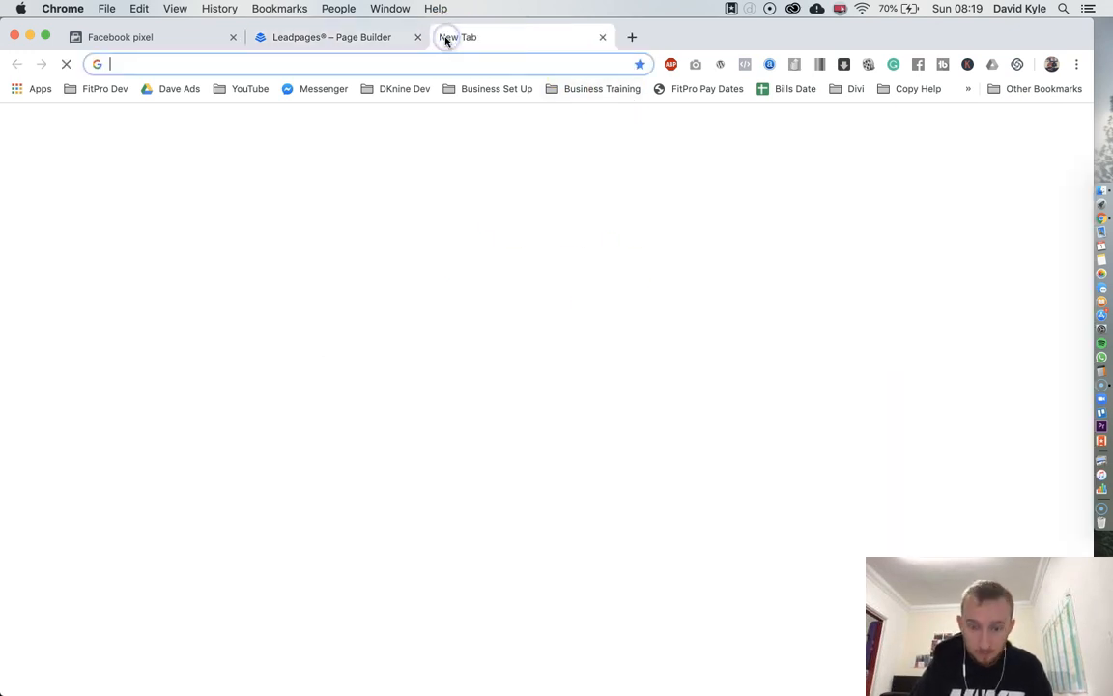
{"action": "type", "text": "facebook pix"}
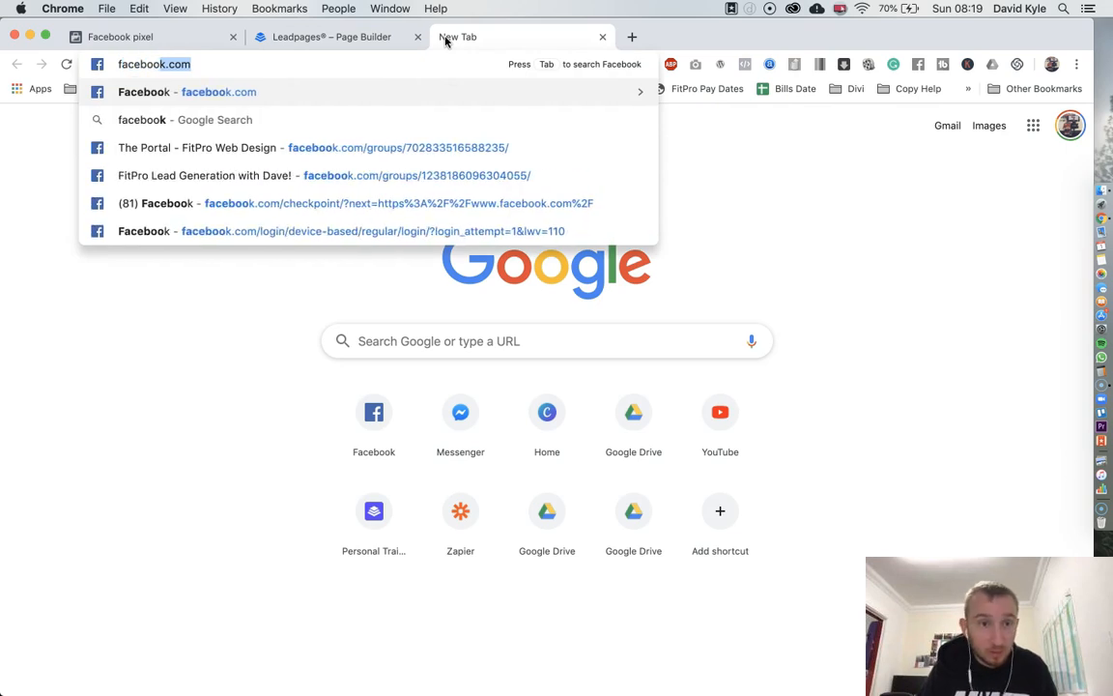
{"action": "type", "text": "el "}
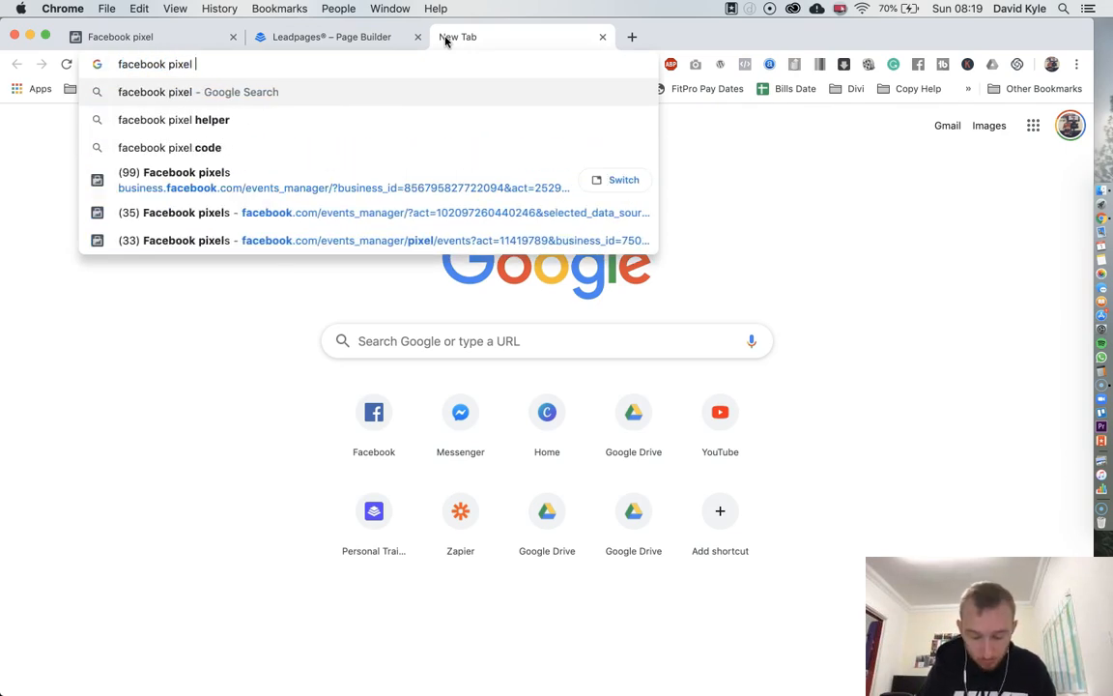
{"action": "type", "text": "chrome"}
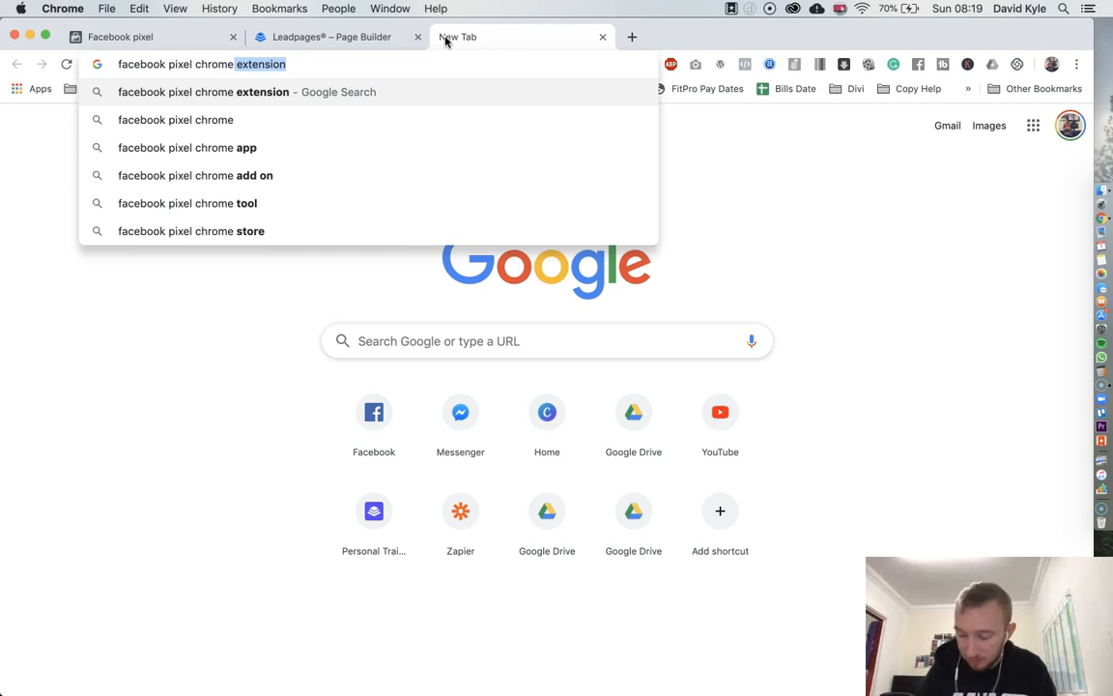
{"action": "key", "text": "Return"}
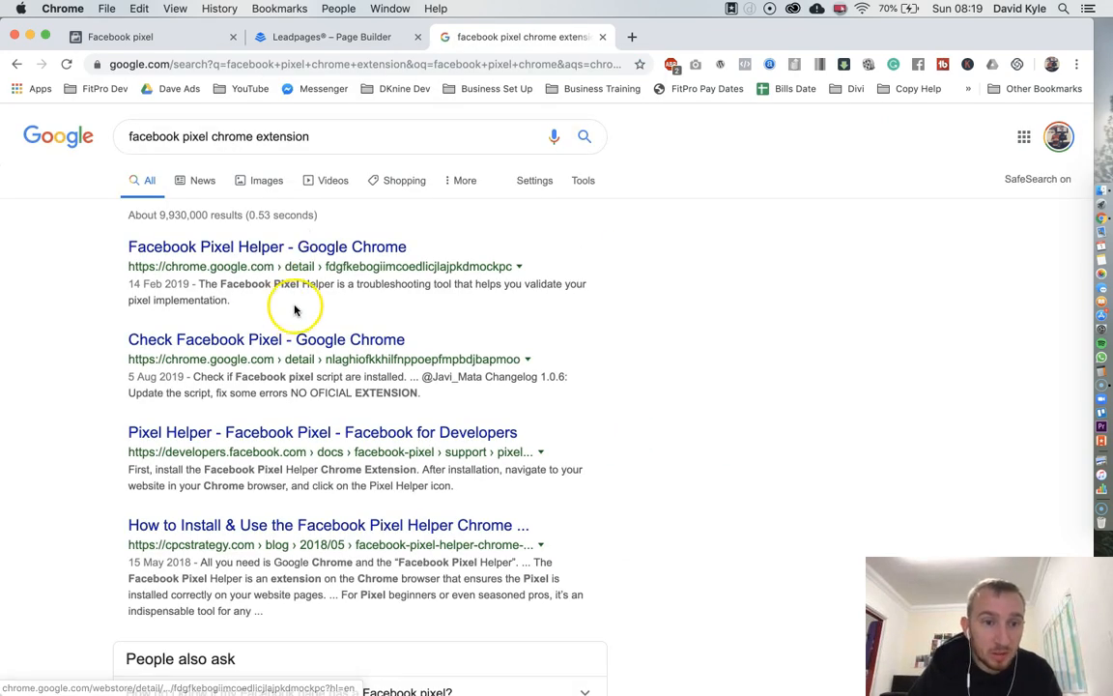
{"action": "left_click", "coordinate": [213, 249]}
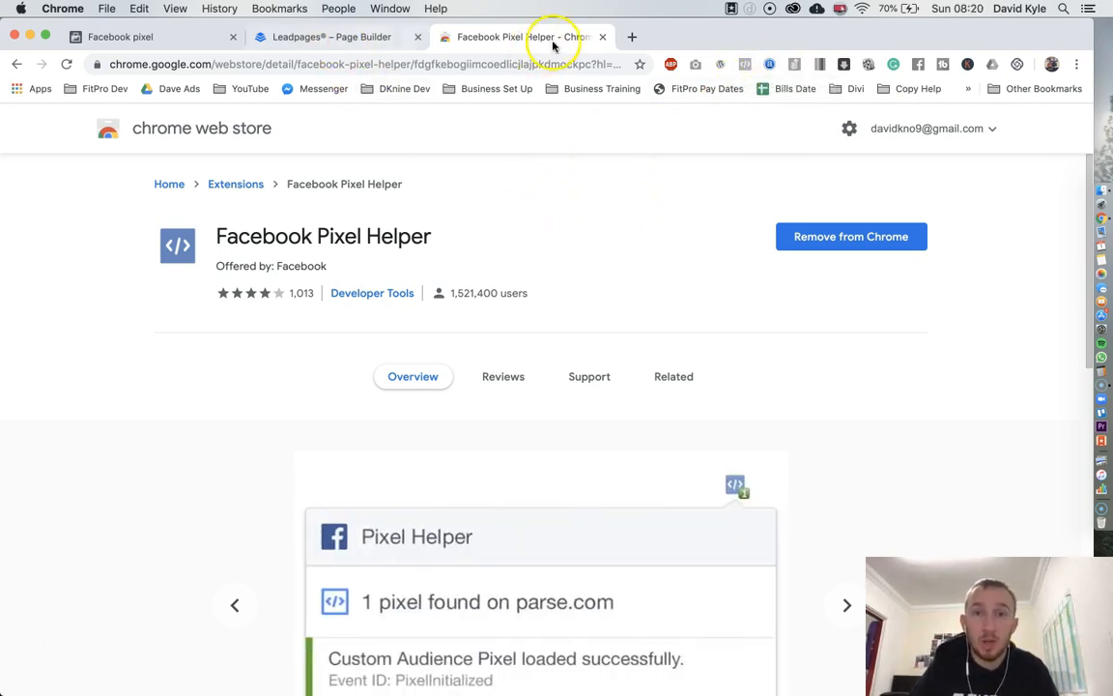
{"action": "left_click", "coordinate": [602, 37]}
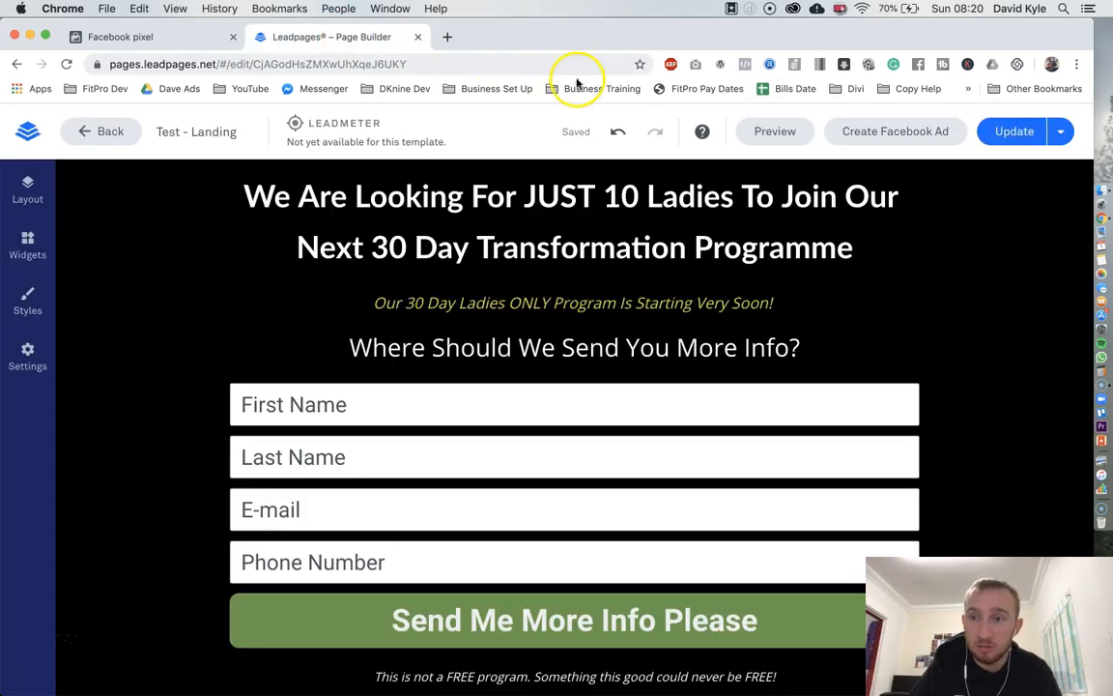
Step: View the published landing page and inspect its pixel with Facebook Pixel Helper, comparing it with the base code in Events Manager
{"action": "left_click", "coordinate": [1061, 132]}
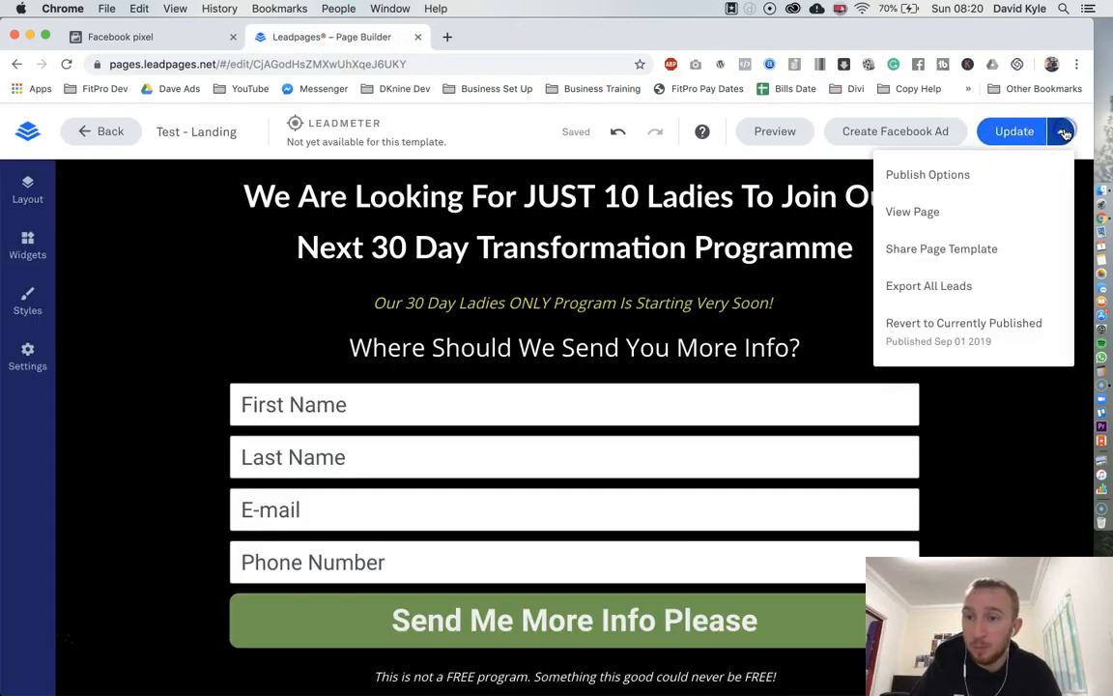
{"action": "left_click", "coordinate": [953, 211]}
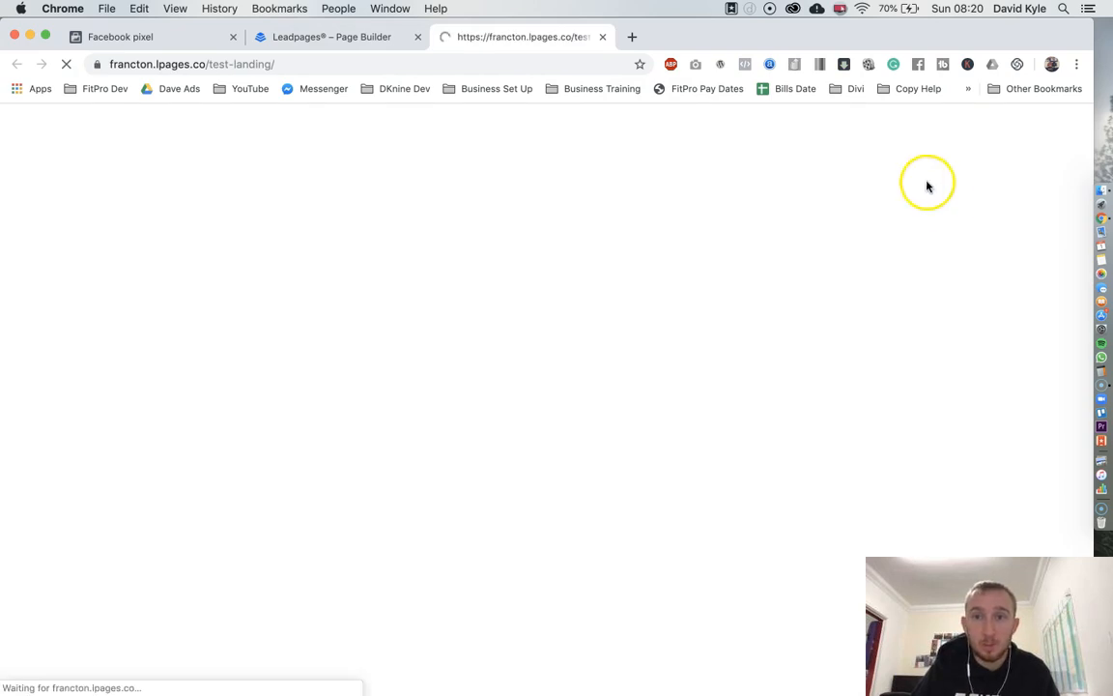
{"action": "left_click", "coordinate": [747, 66]}
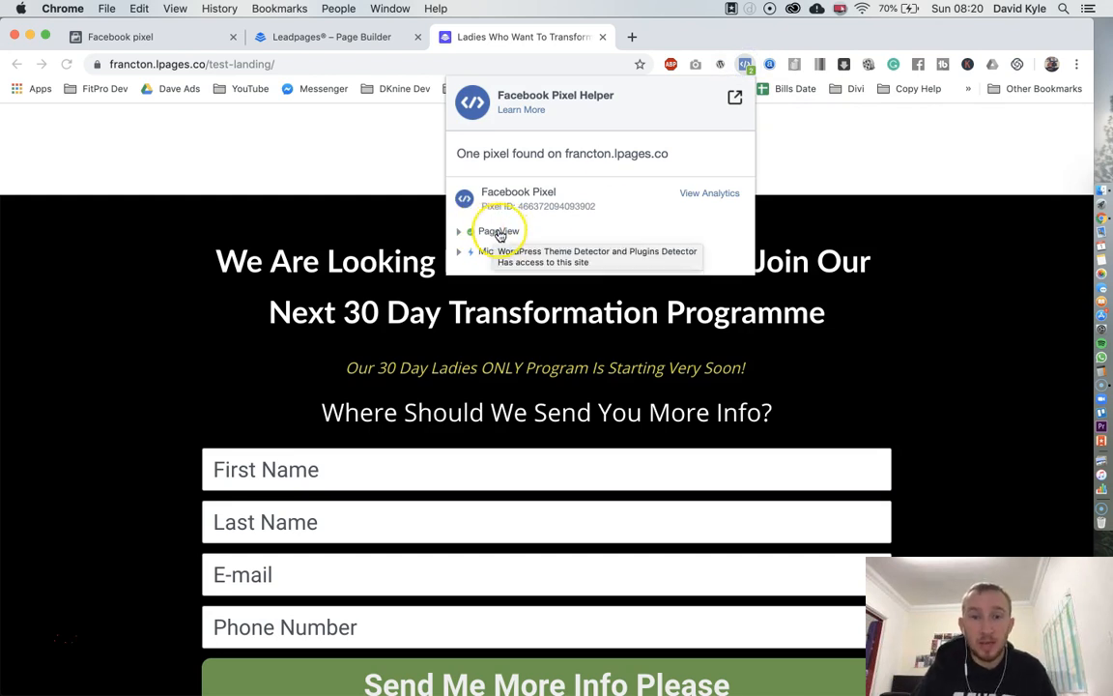
{"action": "left_click", "coordinate": [188, 38]}
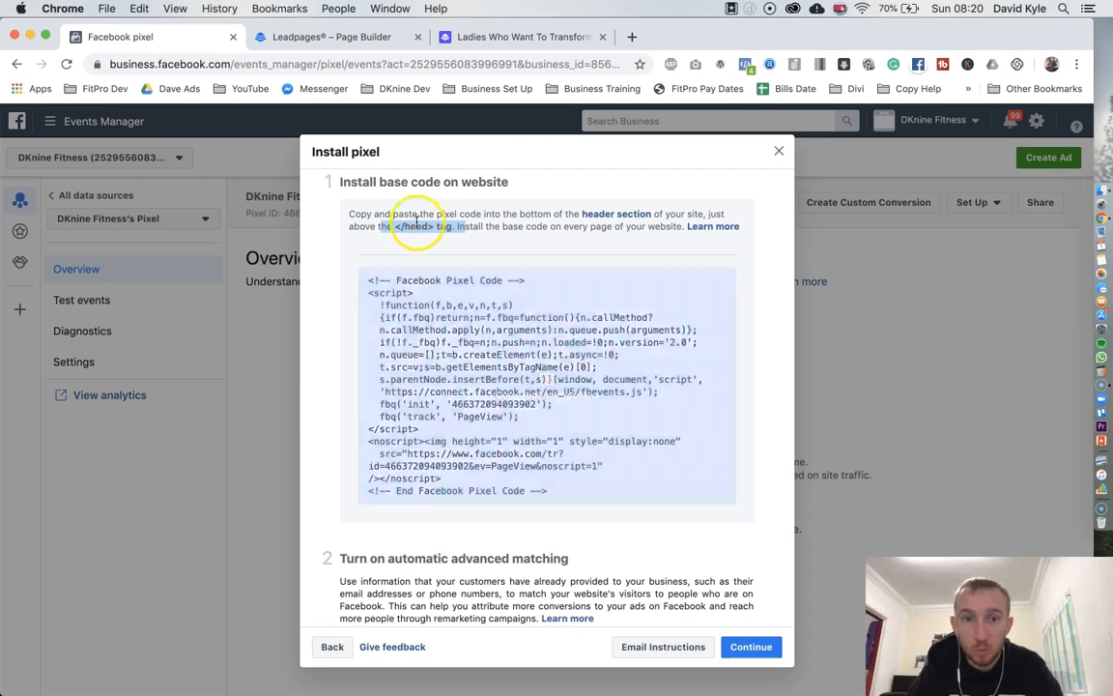
{"action": "left_click", "coordinate": [531, 39]}
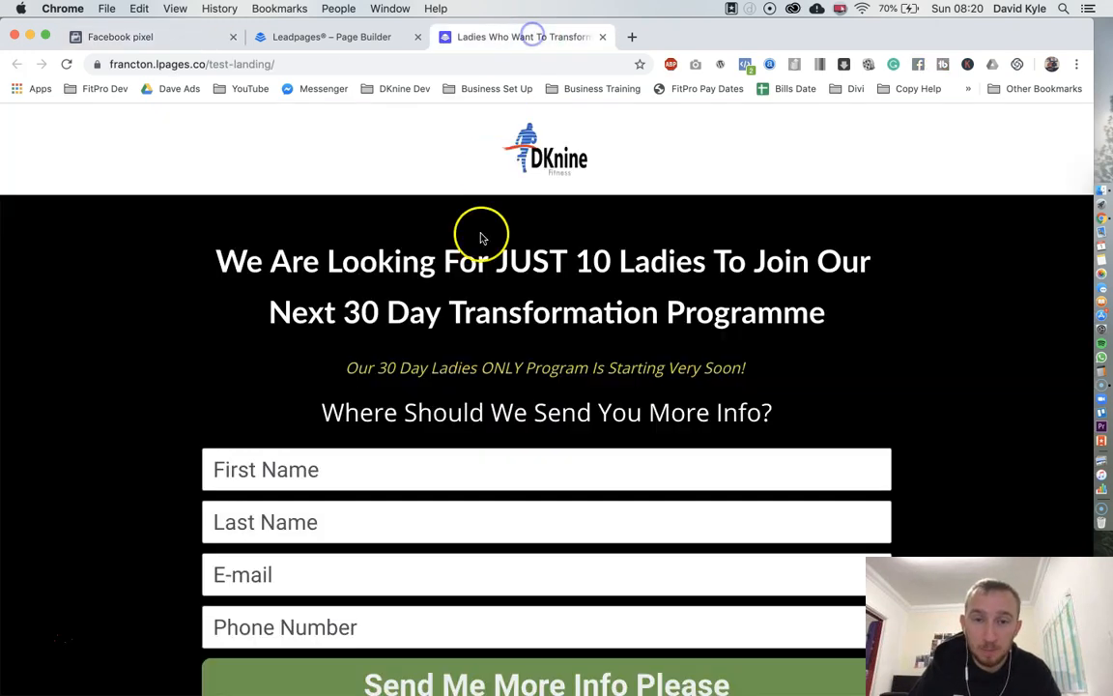
{"action": "left_click", "coordinate": [747, 65]}
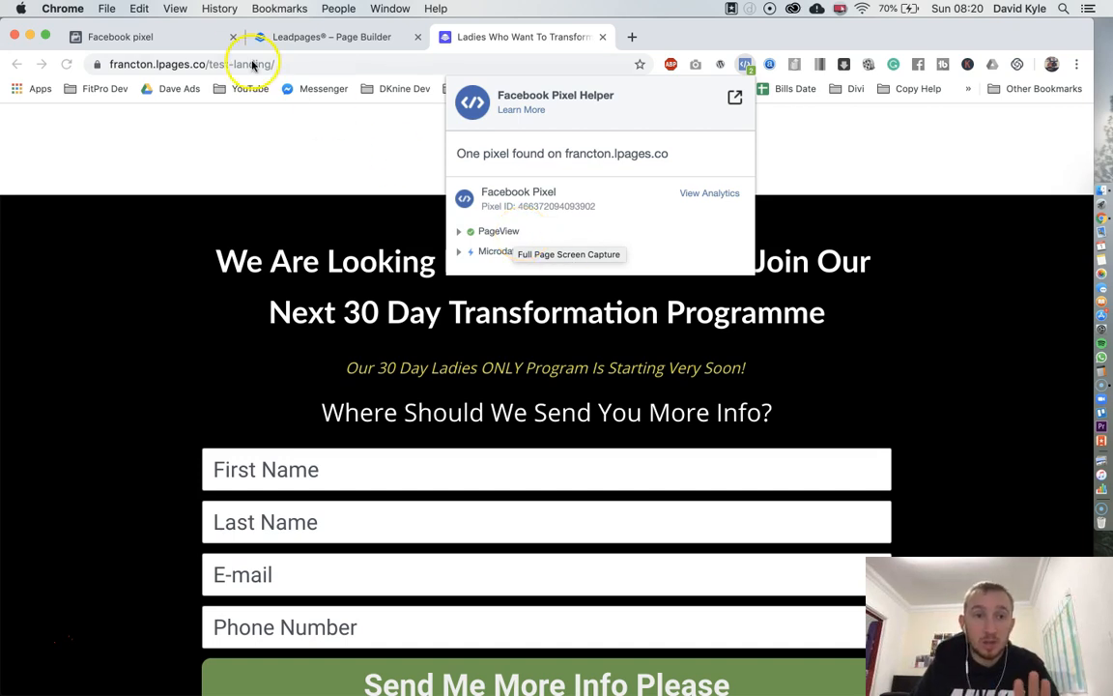
Step: Copy the pixel base code in Events Manager again and return to the published landing page
{"action": "left_click", "coordinate": [166, 38]}
{"action": "left_click", "coordinate": [522, 350]}
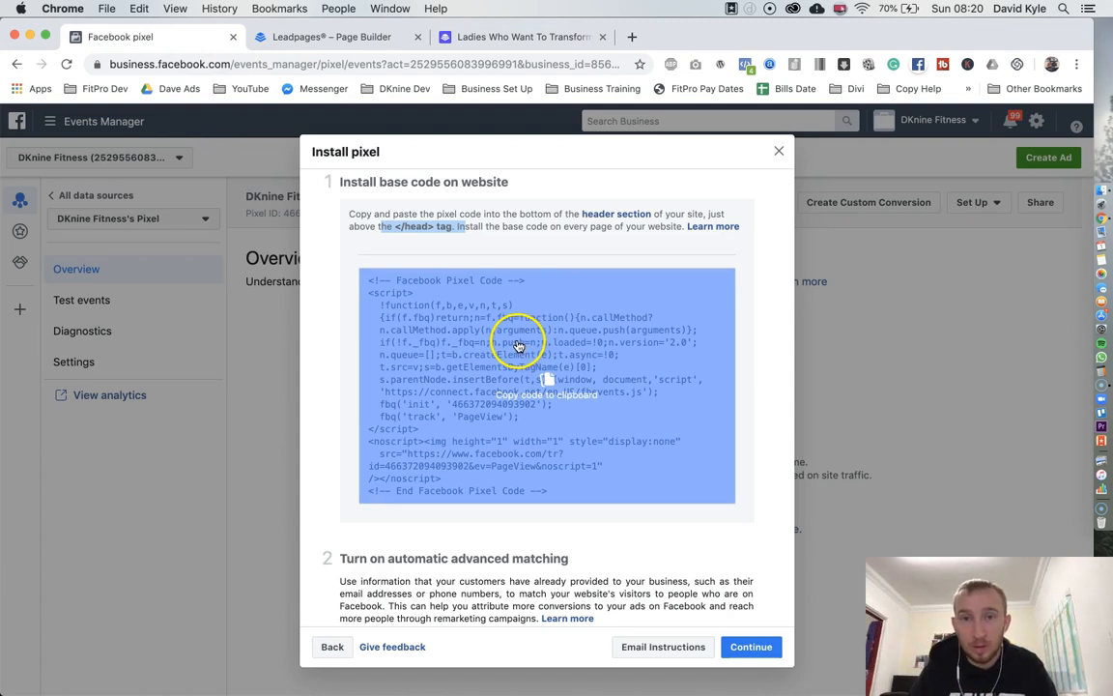
{"action": "left_click", "coordinate": [525, 36]}
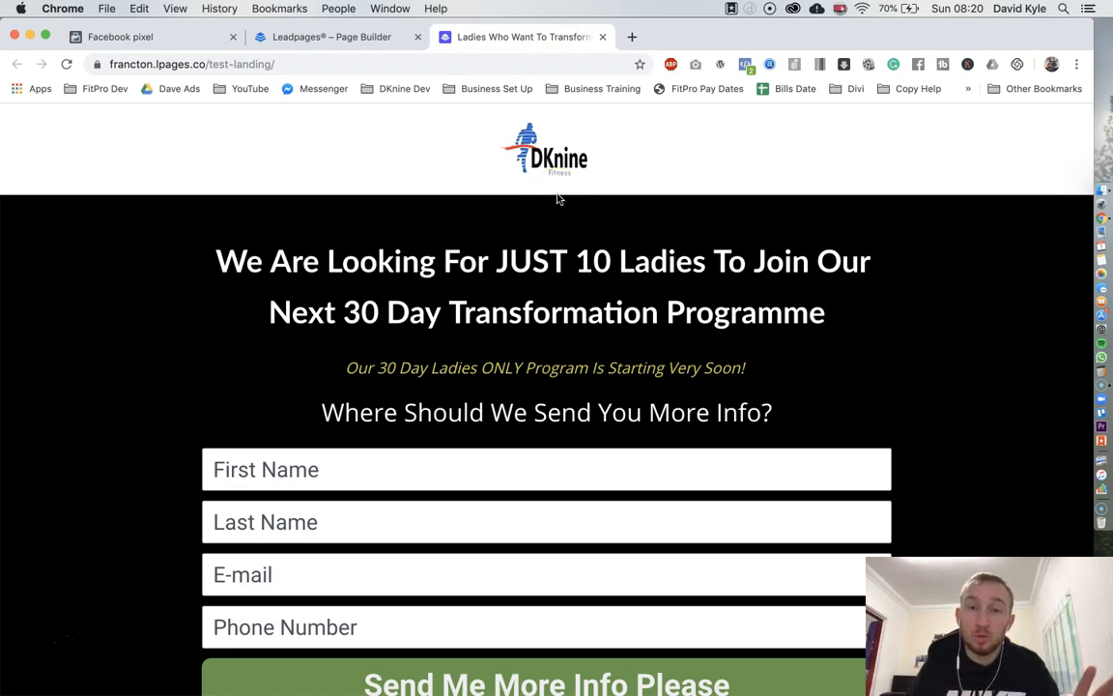
Step: Close the Install pixel dialog in Events Manager and reload the pixel's overview to check its status
{"action": "left_click", "coordinate": [193, 38]}
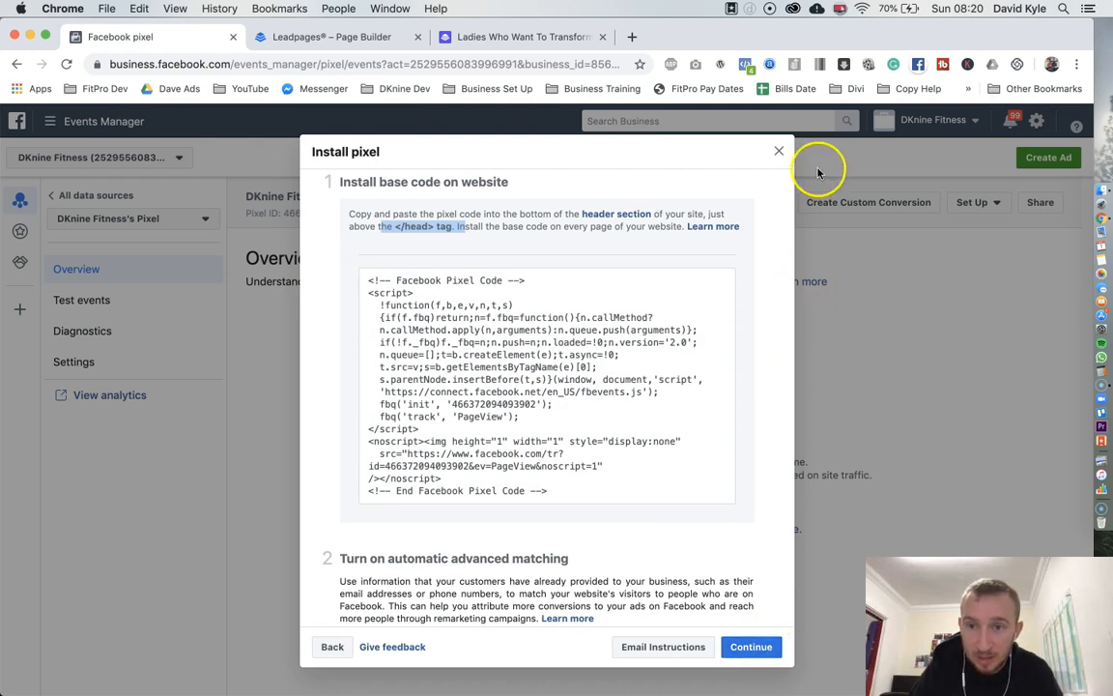
{"action": "left_click", "coordinate": [779, 151]}
{"action": "left_click", "coordinate": [553, 63]}
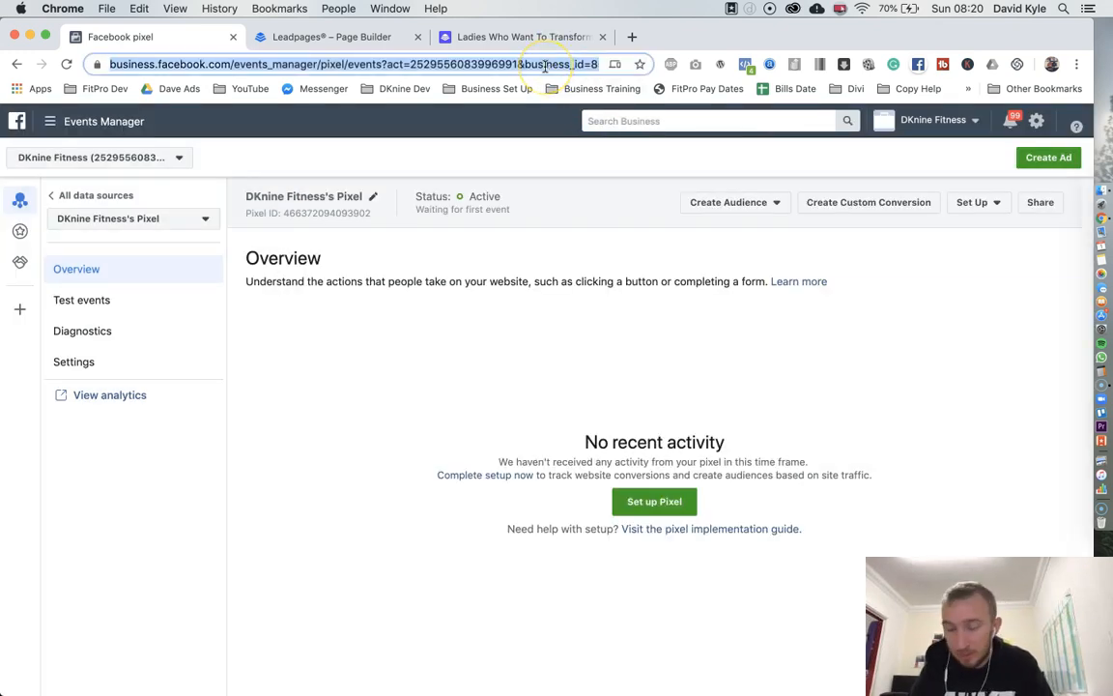
{"action": "key", "text": "Return"}
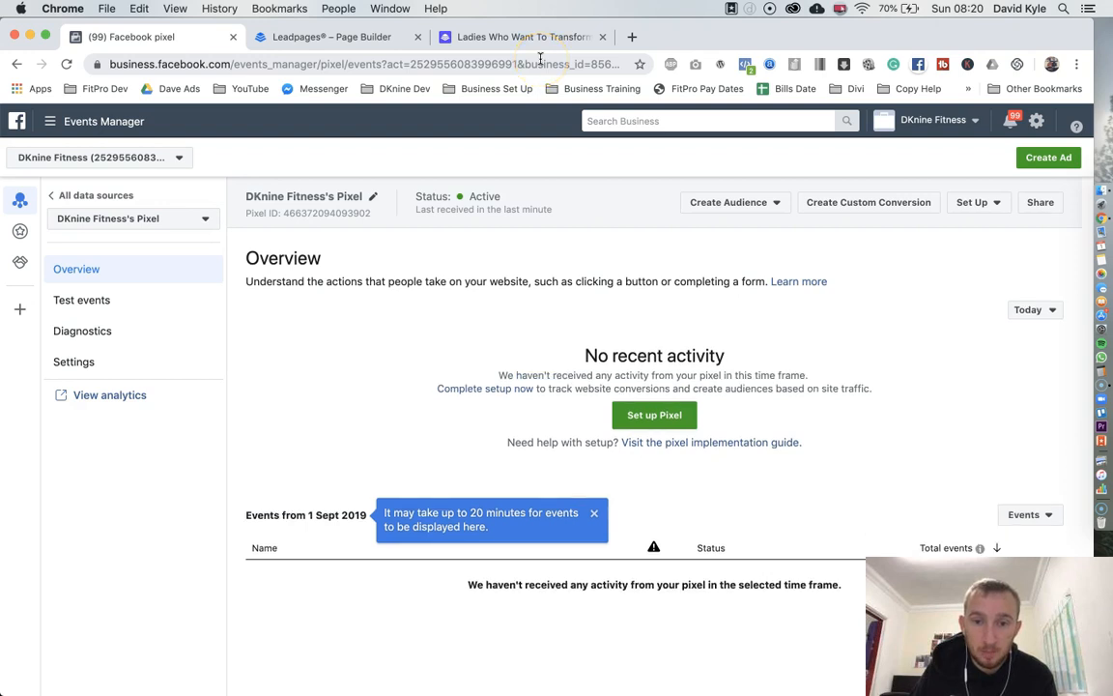
Step: Reload the published landing page to trigger a visit, and refresh the pixel's overview in Events Manager to check for received activity
{"action": "left_click", "coordinate": [469, 37]}
{"action": "left_click", "coordinate": [451, 62]}
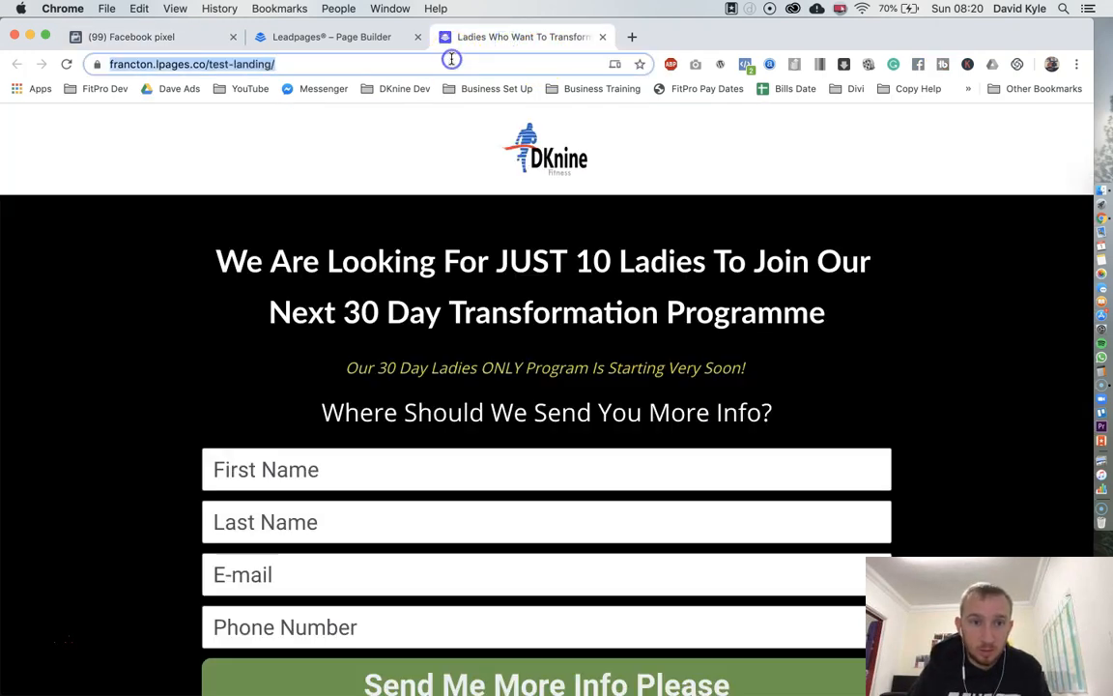
{"action": "key", "text": "Return"}
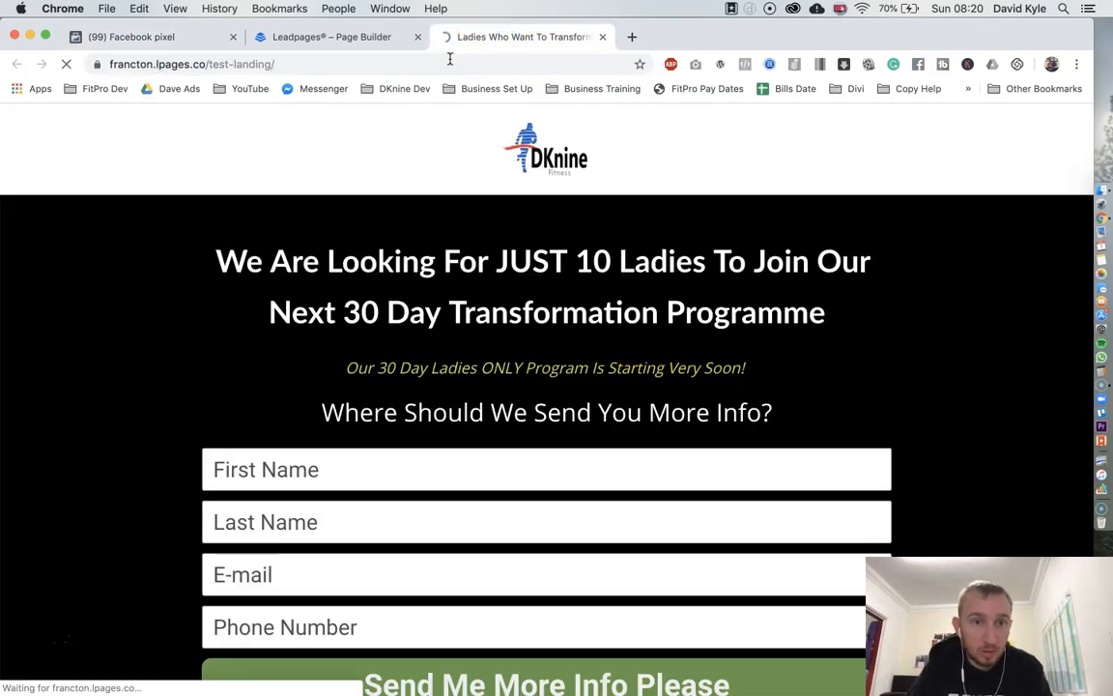
{"action": "left_click", "coordinate": [223, 45]}
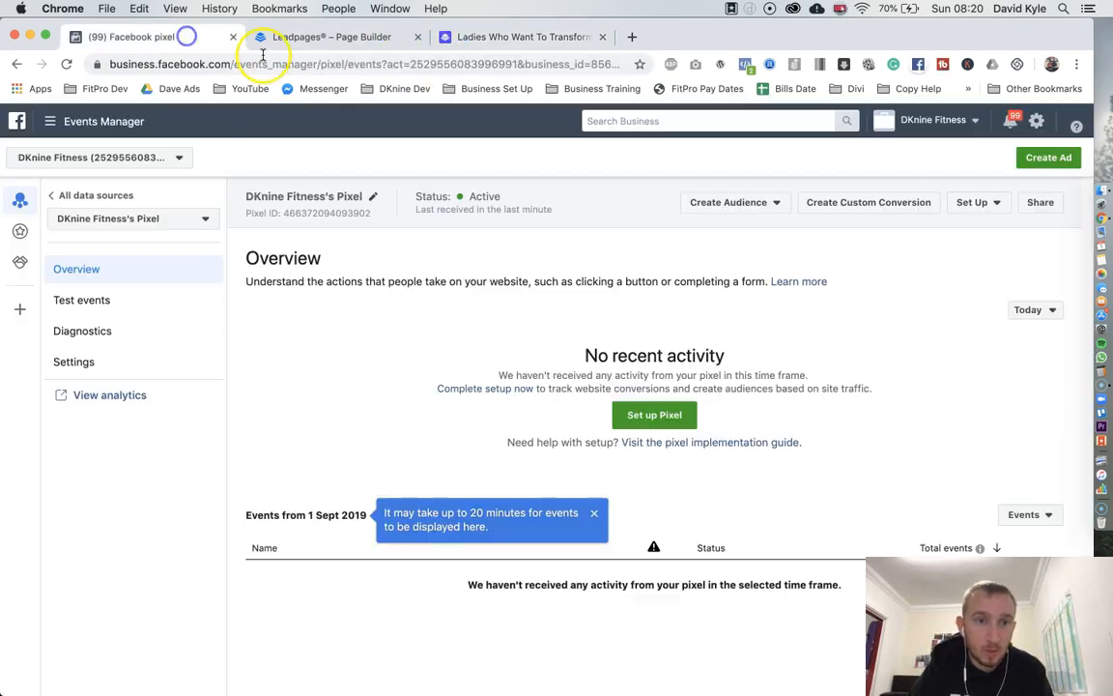
{"action": "left_click", "coordinate": [303, 64]}
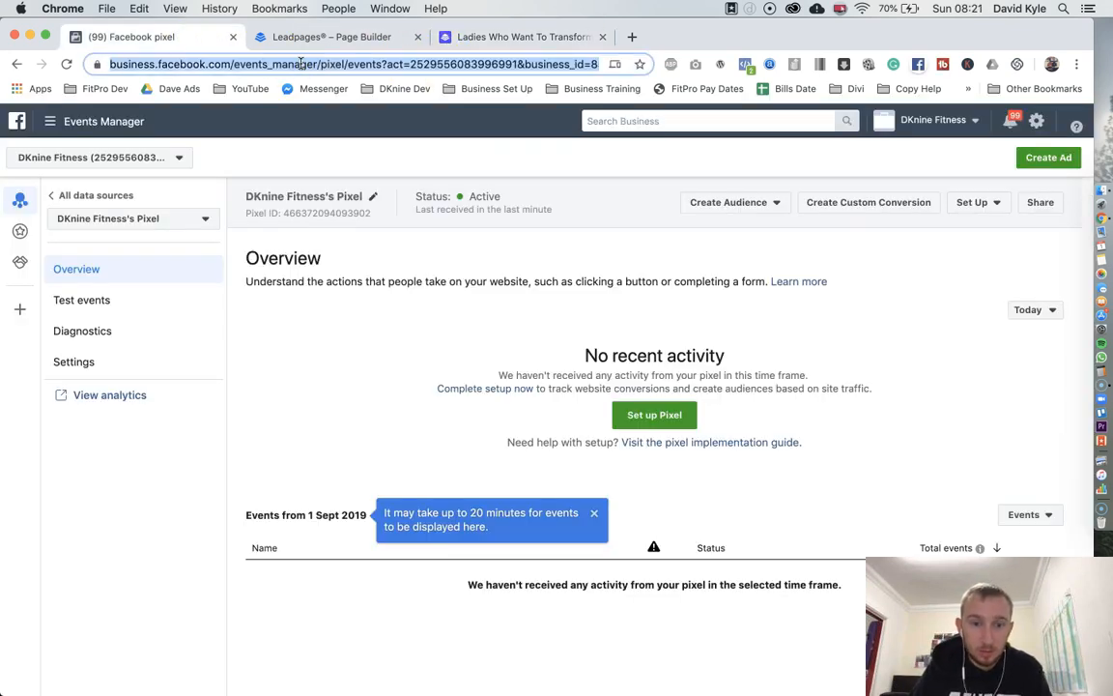
{"action": "key", "text": "Return"}
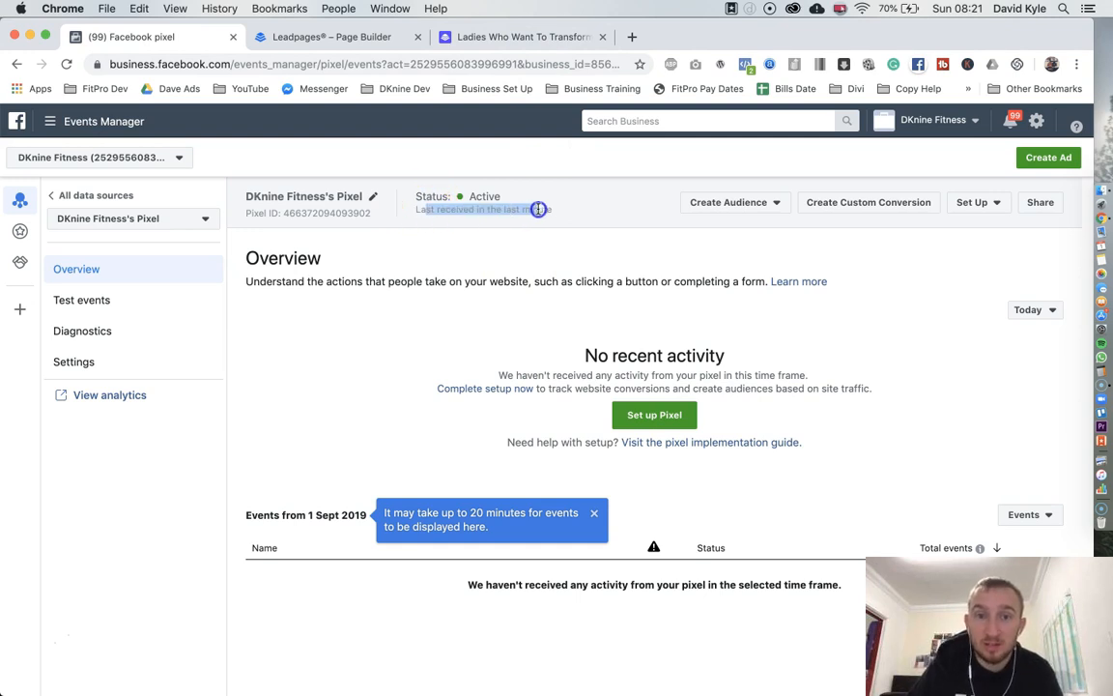
Step: Return to the published landing page and close it to get back to the Leadpages editor
{"action": "left_click", "coordinate": [499, 46]}
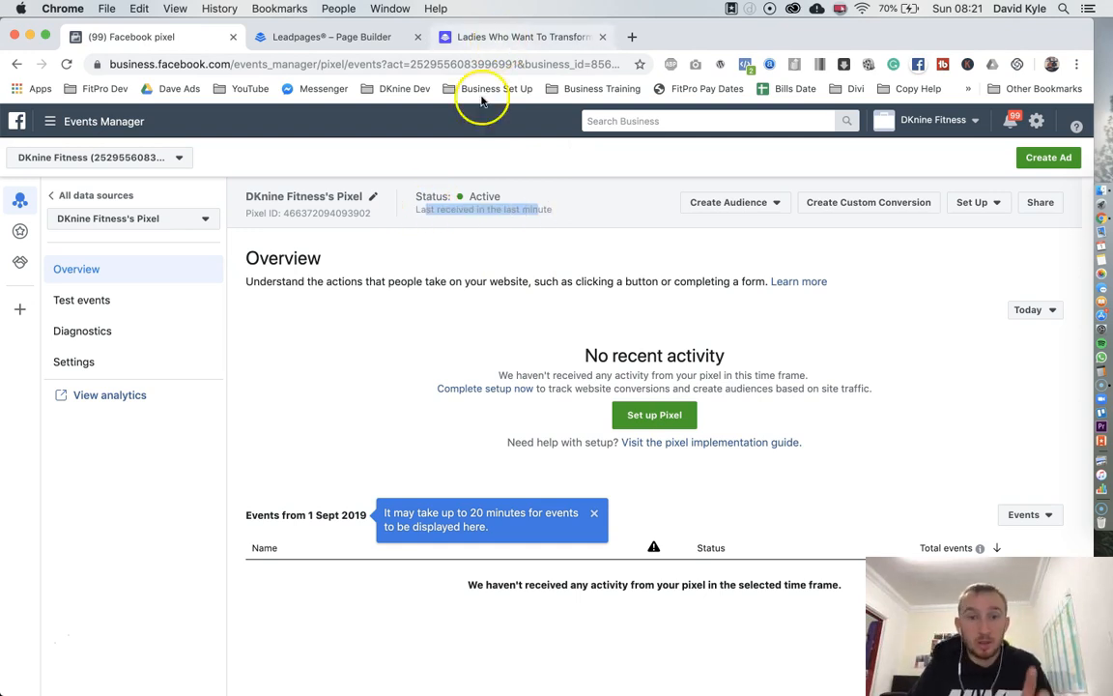
{"action": "left_click", "coordinate": [537, 36]}
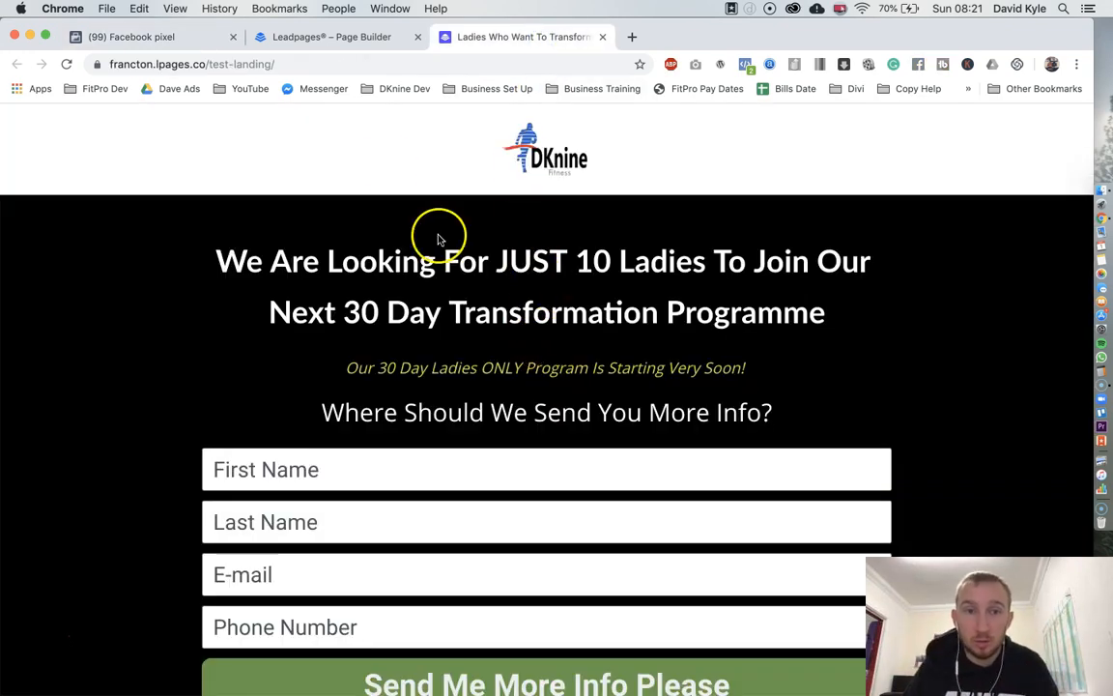
{"action": "left_click", "coordinate": [603, 37]}
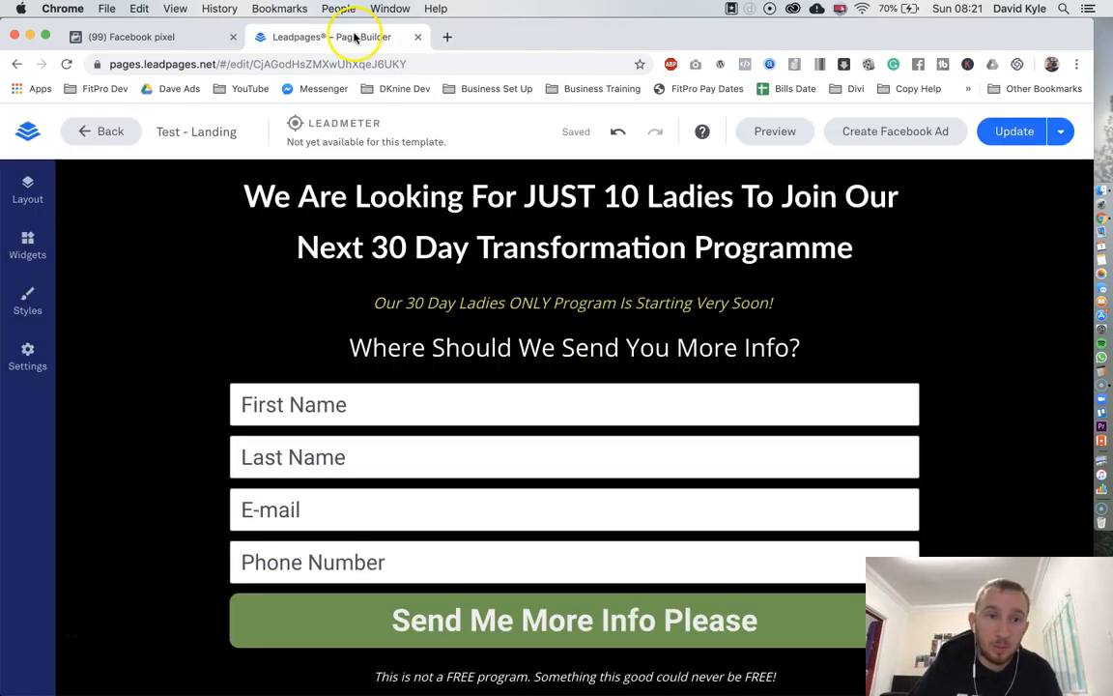
Step: Open the Test - Thank You page for editing and clear the head section tracking code in its analytics settings
{"action": "left_click", "coordinate": [26, 133]}
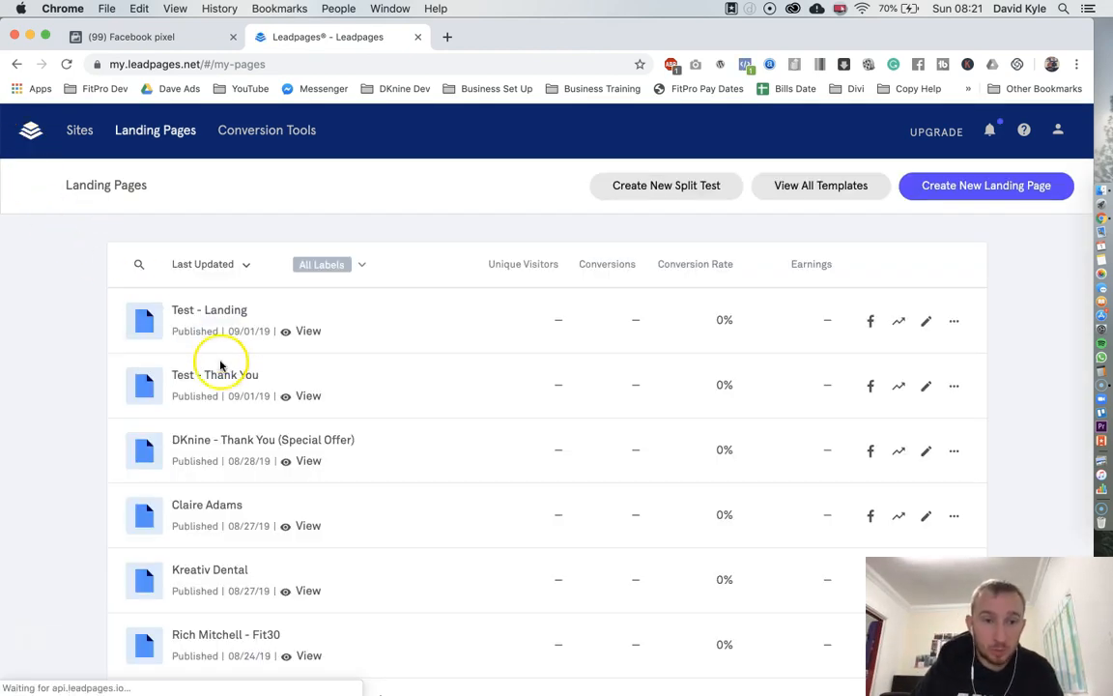
{"action": "left_click", "coordinate": [219, 381]}
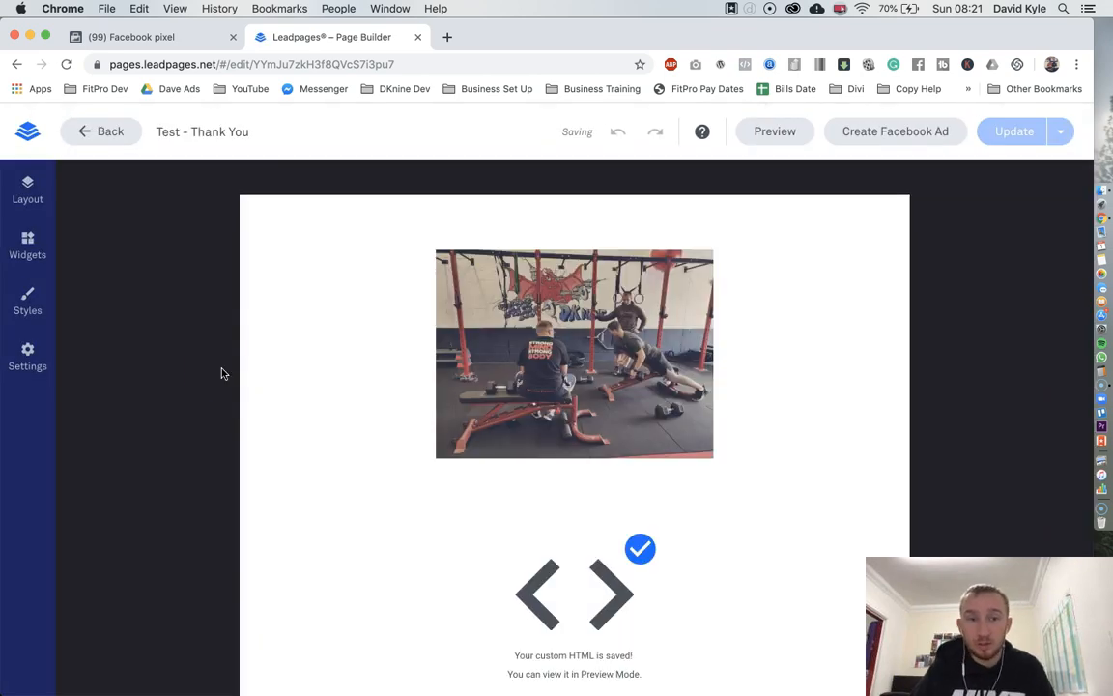
{"action": "left_click", "coordinate": [27, 354]}
{"action": "left_click", "coordinate": [192, 247]}
{"action": "left_click", "coordinate": [183, 479]}
{"action": "key", "text": "super+a"}
{"action": "key", "text": "BackSpace"}
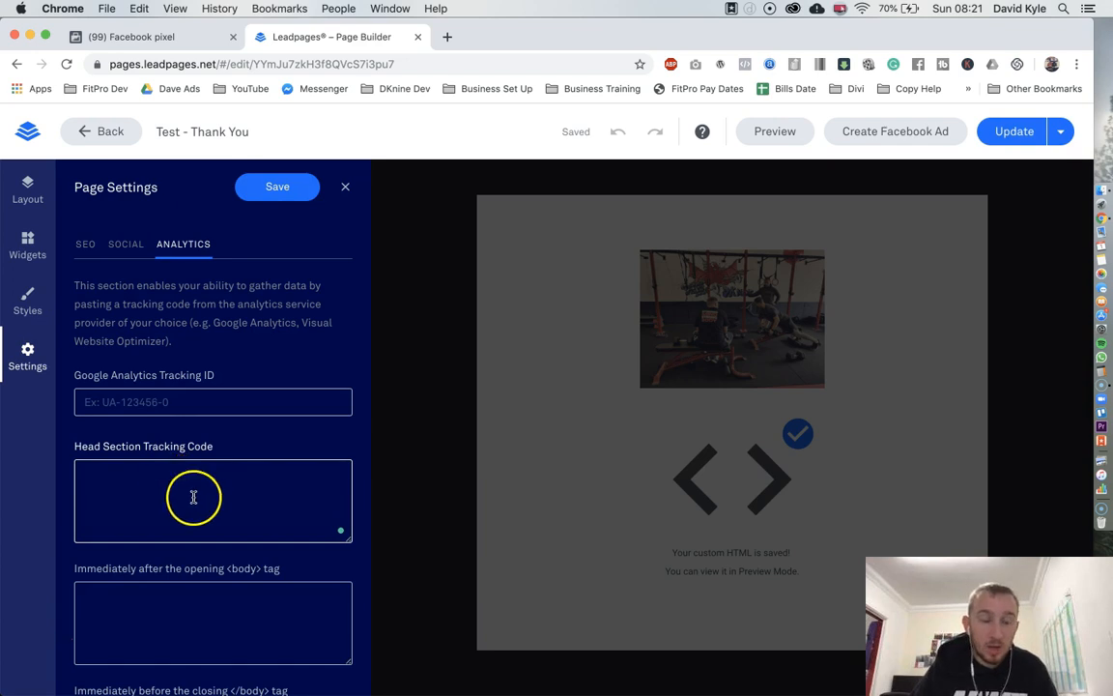
Step: Copy the pixel's base code from the manual installation option in Events Manager and paste it into the thank-you page's head section tracking code
{"action": "left_click", "coordinate": [155, 39]}
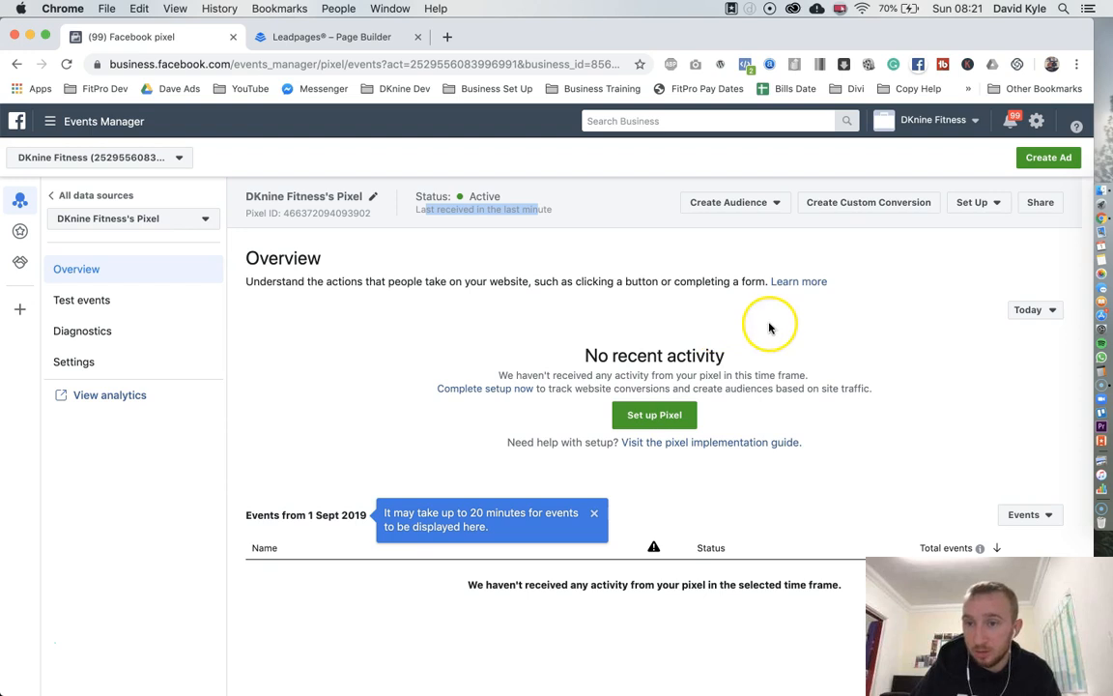
{"action": "left_click", "coordinate": [984, 205]}
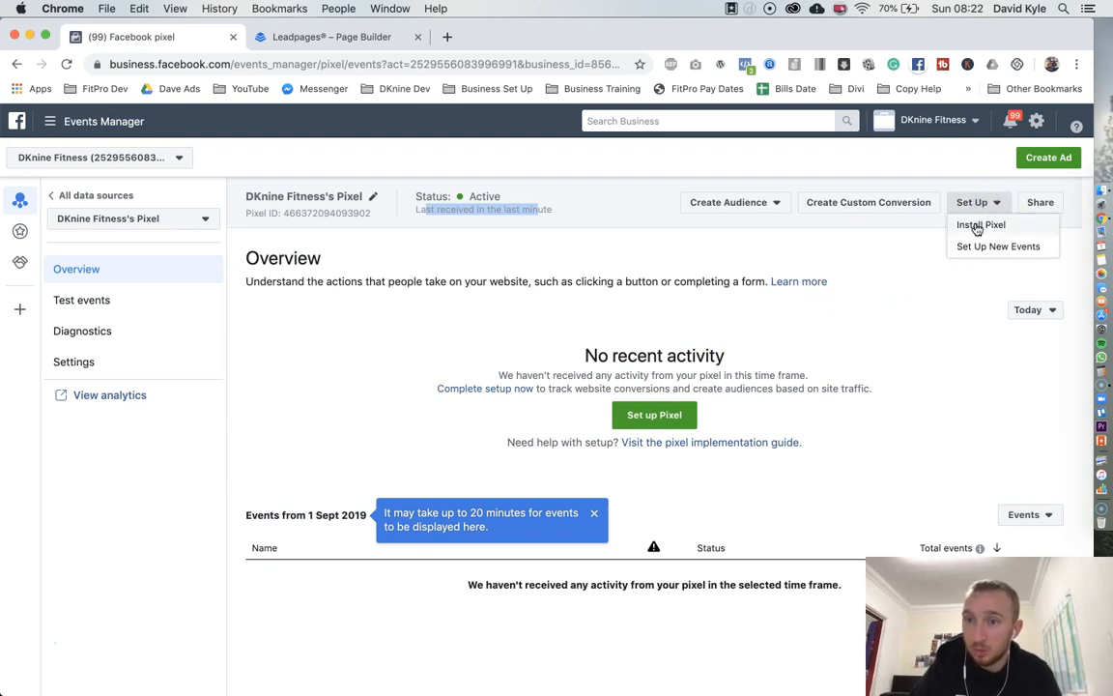
{"action": "left_click", "coordinate": [978, 225]}
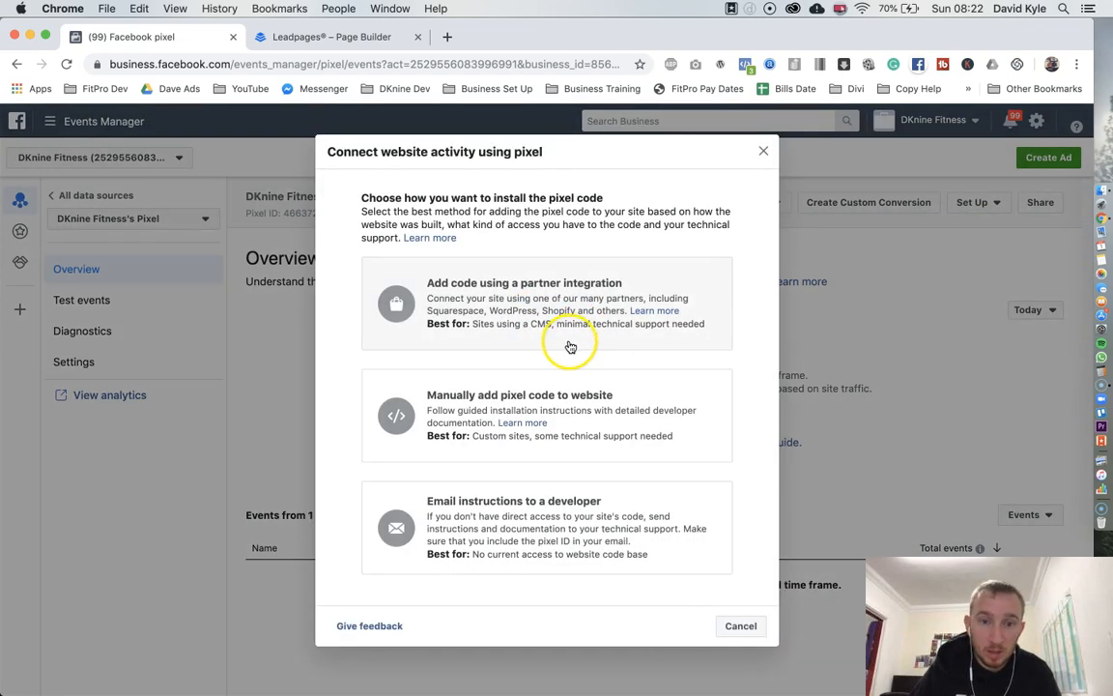
{"action": "left_click", "coordinate": [512, 403]}
{"action": "left_click", "coordinate": [482, 509]}
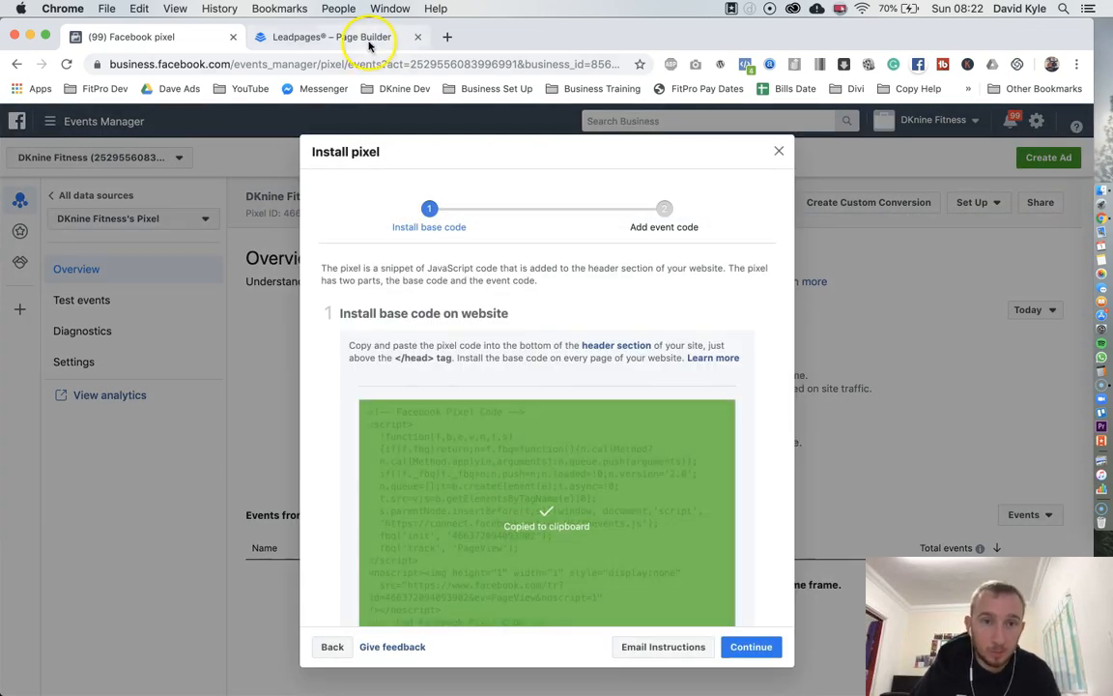
{"action": "left_click", "coordinate": [332, 37]}
{"action": "key", "text": "super+v"}
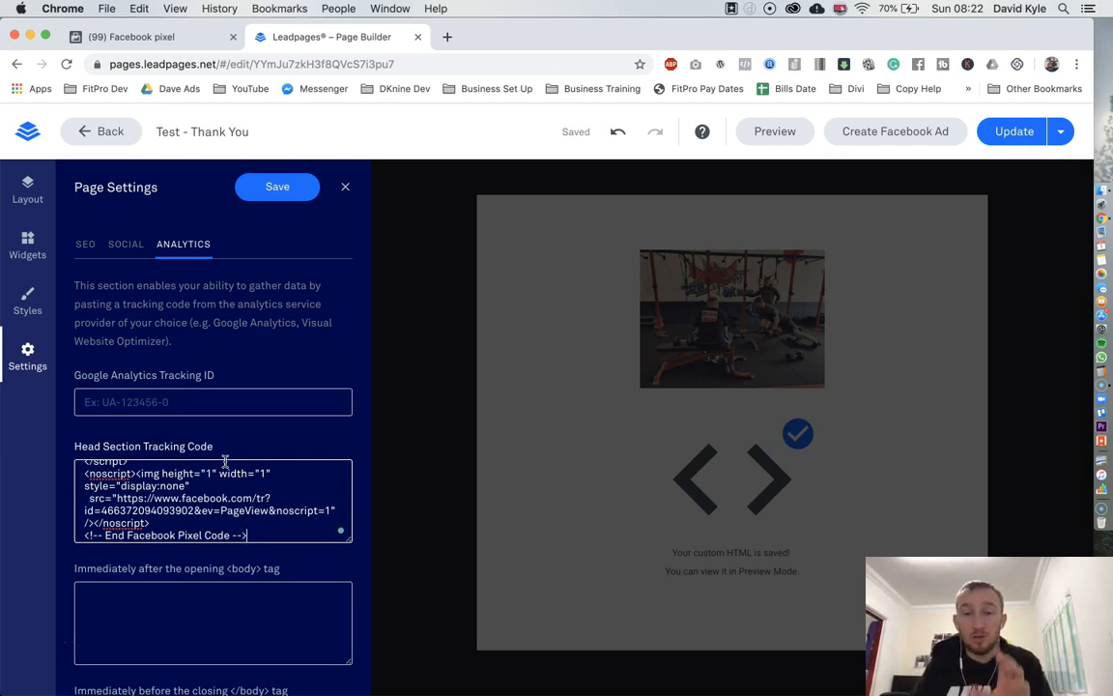
Step: Return to the pixel installation in Events Manager and continue from the base code to manually adding event code
{"action": "left_click", "coordinate": [147, 37]}
{"action": "left_click", "coordinate": [484, 526]}
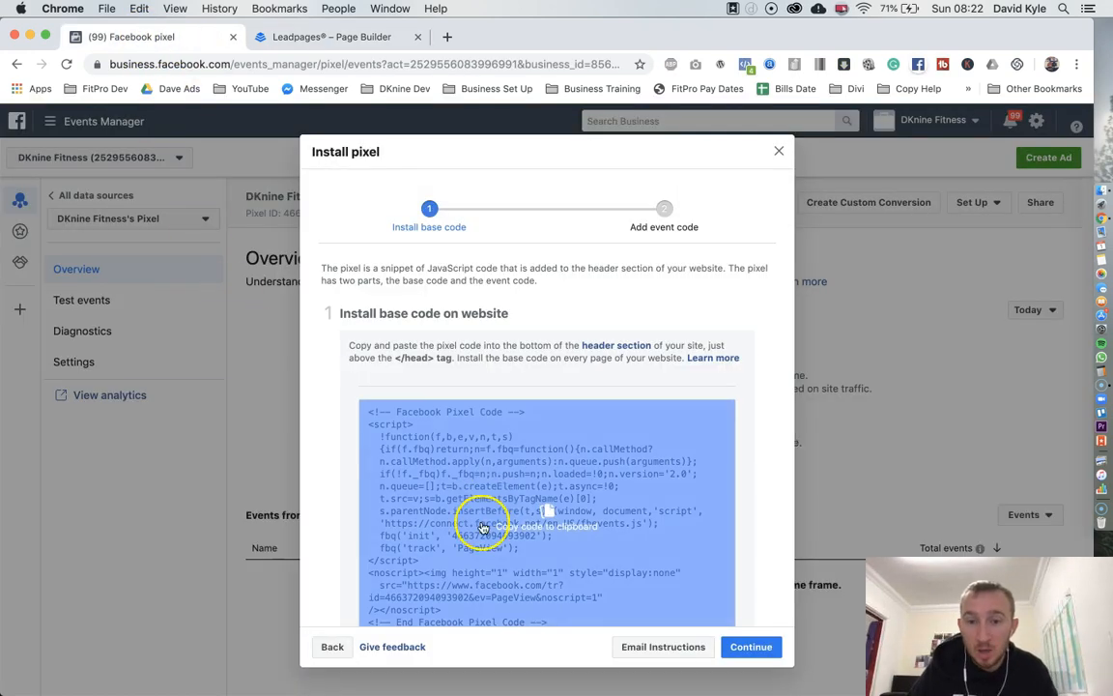
{"action": "left_click", "coordinate": [751, 646]}
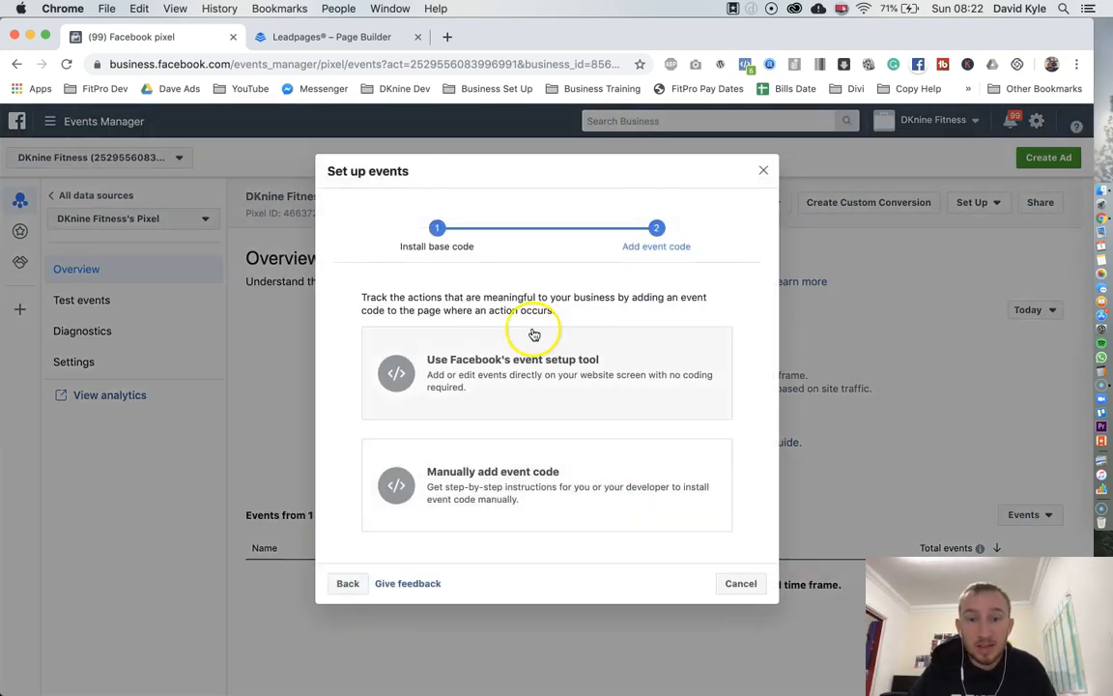
{"action": "left_click", "coordinate": [439, 488]}
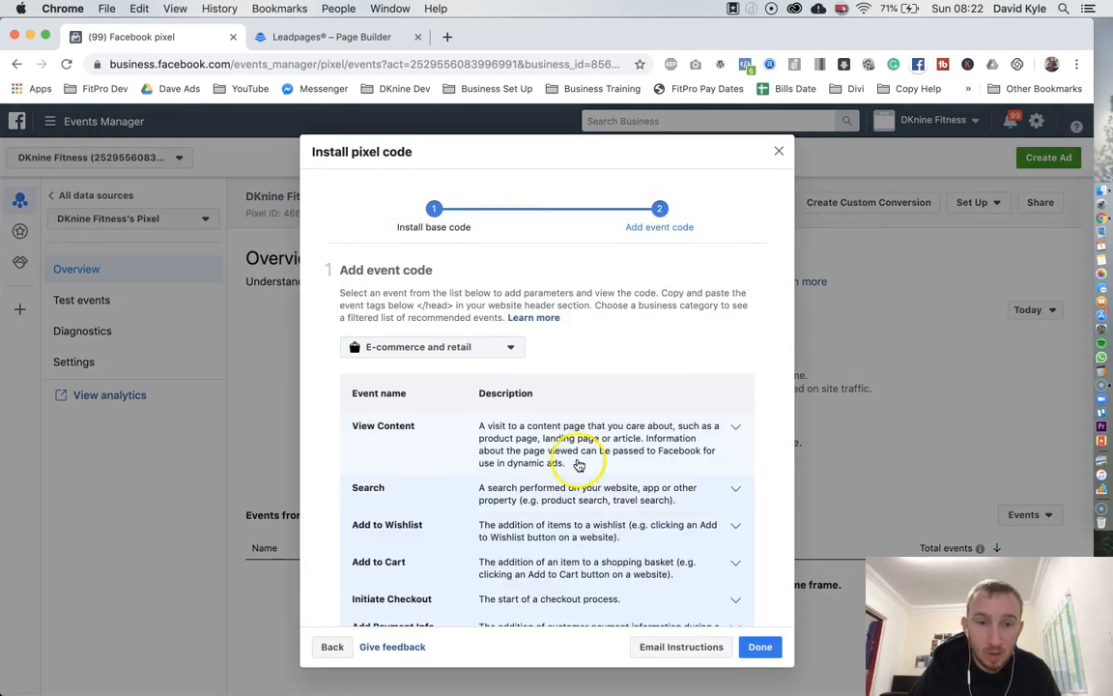
Step: Show the additional events in the event code list and expand the Lead event down to its page-load code snippet
{"action": "scroll", "coordinate": [579, 461], "scroll_direction": "down", "scroll_amount": 5}
{"action": "scroll", "coordinate": [582, 462], "scroll_direction": "down", "scroll_amount": 4}
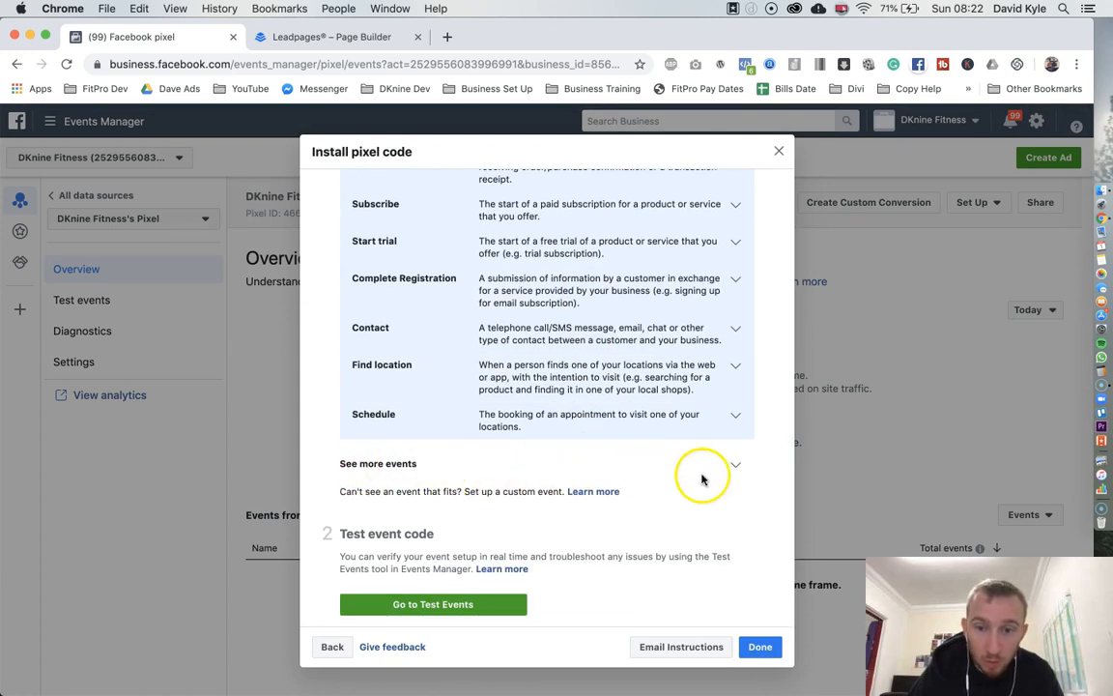
{"action": "left_click", "coordinate": [735, 463]}
{"action": "scroll", "coordinate": [649, 463], "scroll_direction": "down", "scroll_amount": 4}
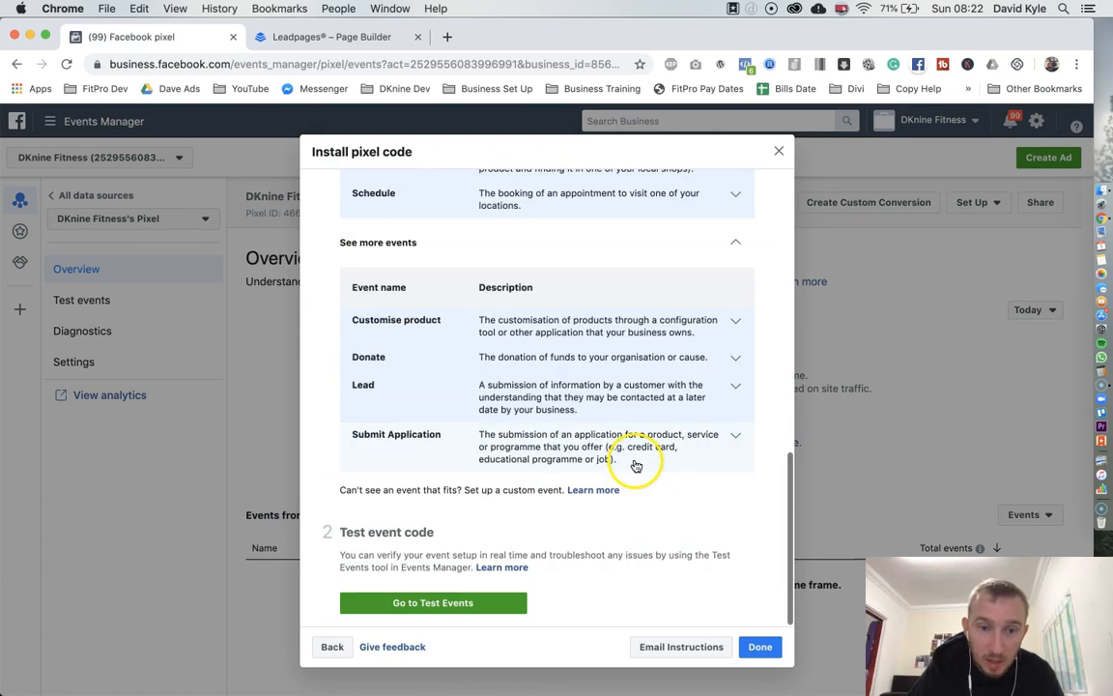
{"action": "left_click", "coordinate": [734, 386]}
{"action": "scroll", "coordinate": [670, 422], "scroll_direction": "down", "scroll_amount": 5}
{"action": "mouse_move", "coordinate": [534, 489]}
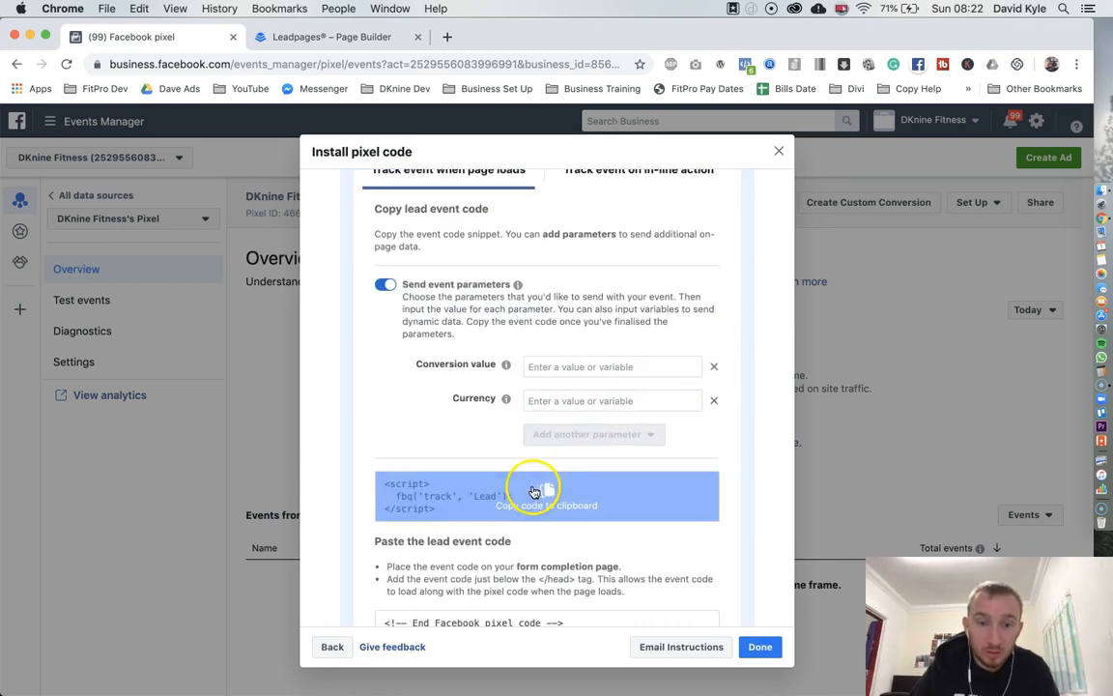
{"action": "scroll", "coordinate": [539, 485], "scroll_direction": "down", "scroll_amount": 2}
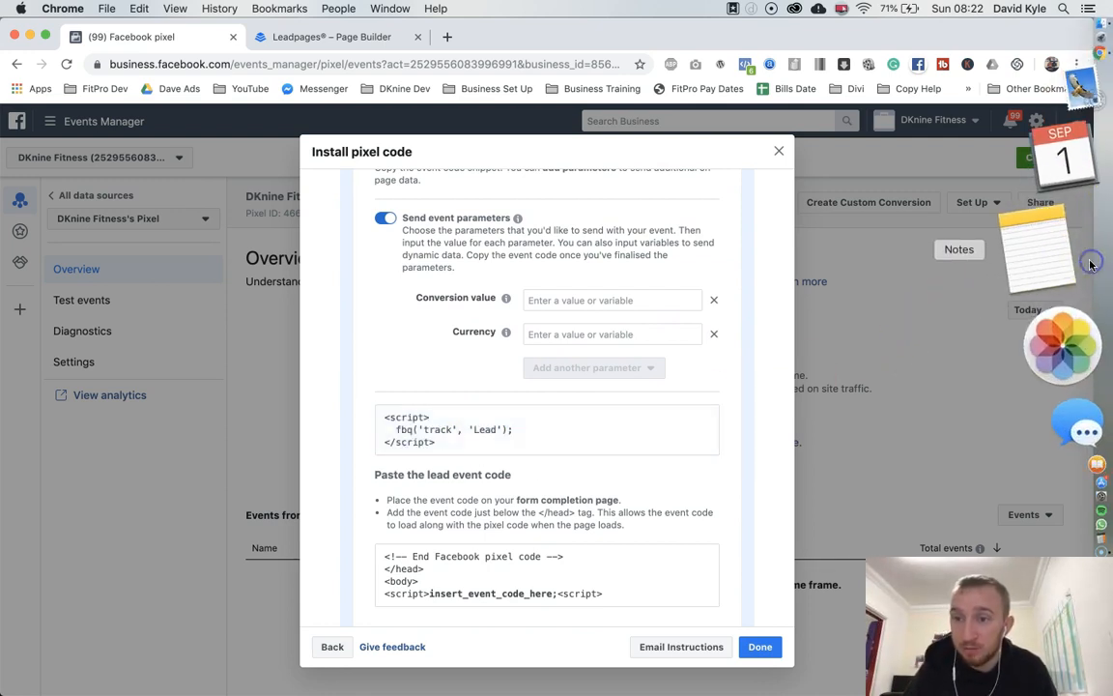
Step: Create a new note in Notes and paste the Lead event code copied from Events Manager into it
{"action": "left_click", "coordinate": [1089, 264]}
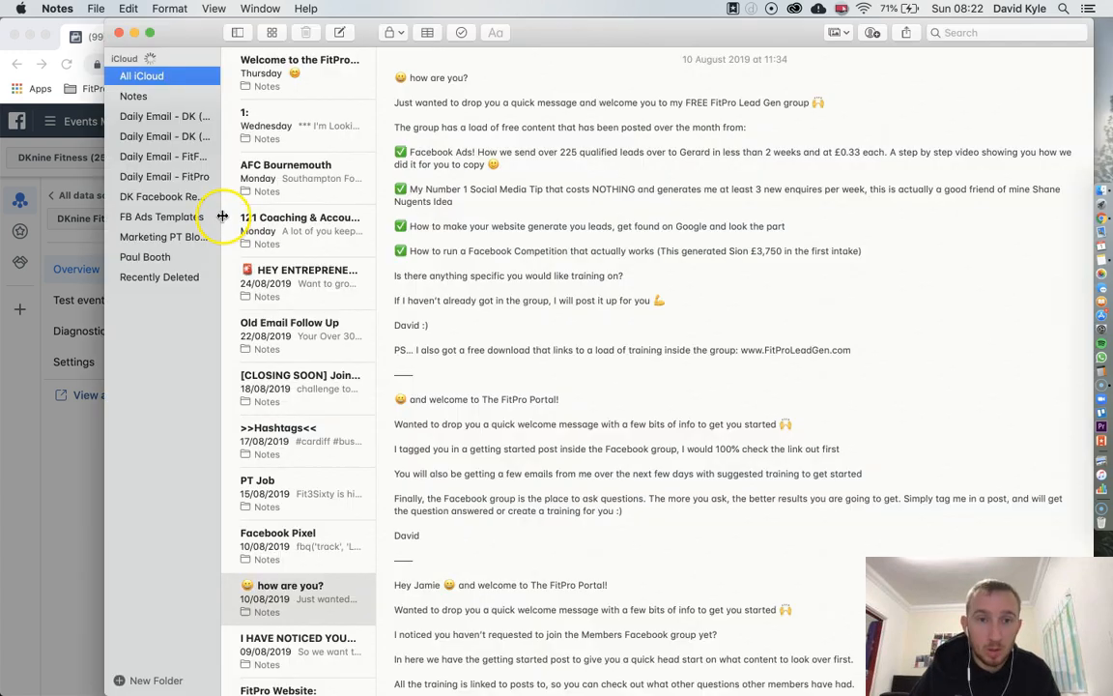
{"action": "left_click", "coordinate": [338, 34]}
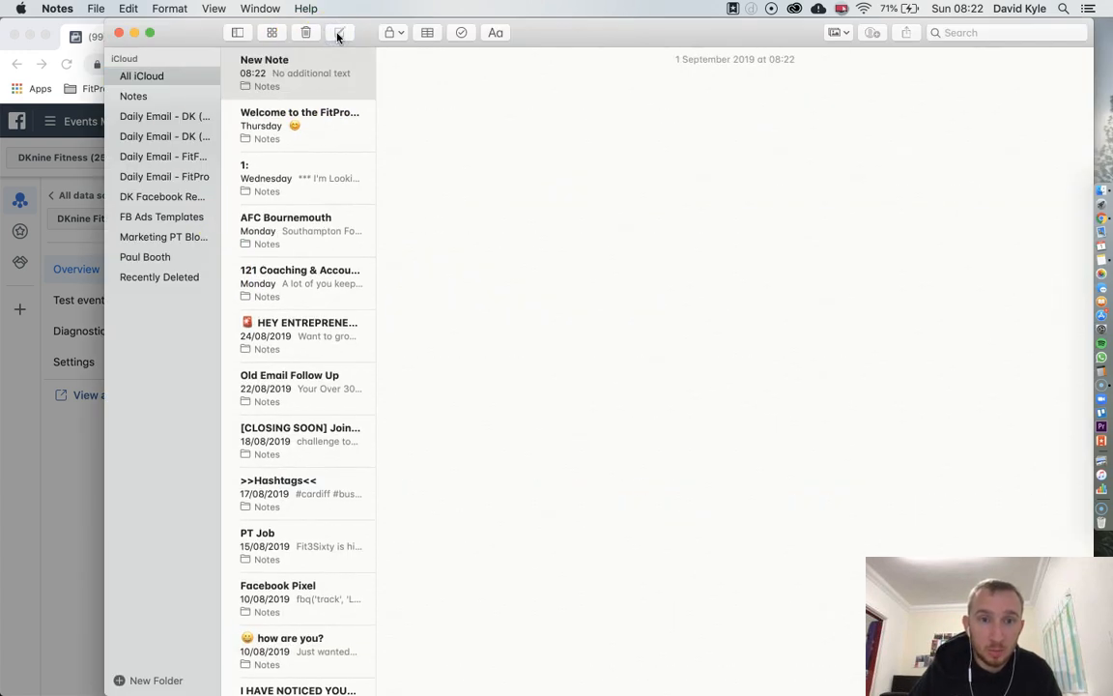
{"action": "left_click", "coordinate": [35, 393]}
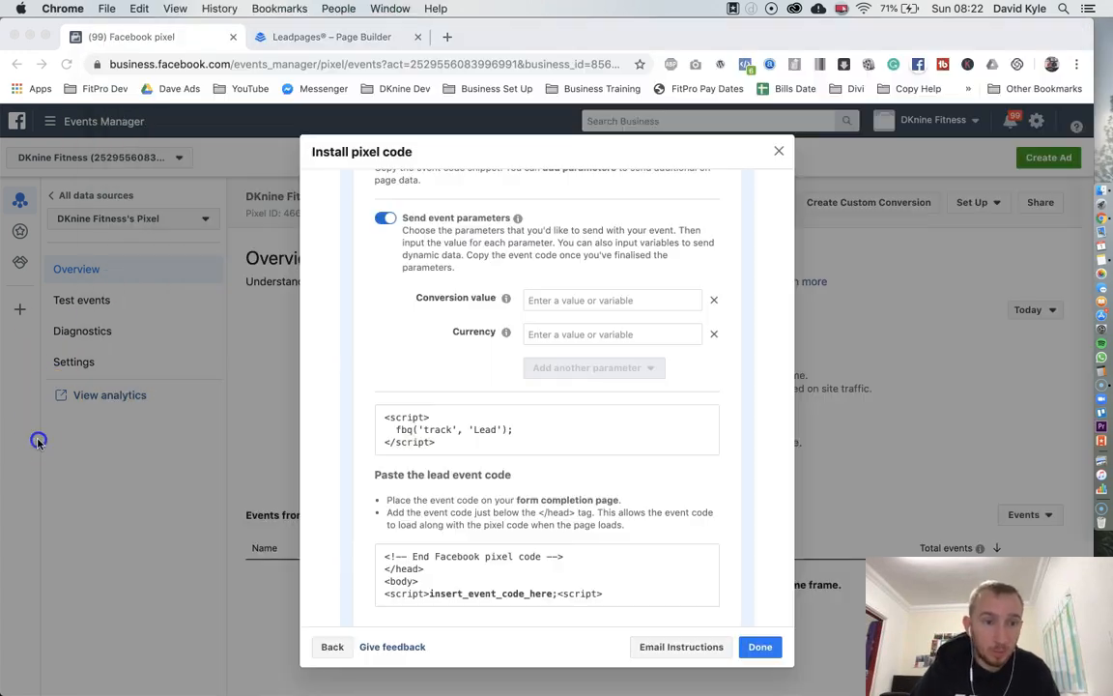
{"action": "left_click", "coordinate": [463, 437]}
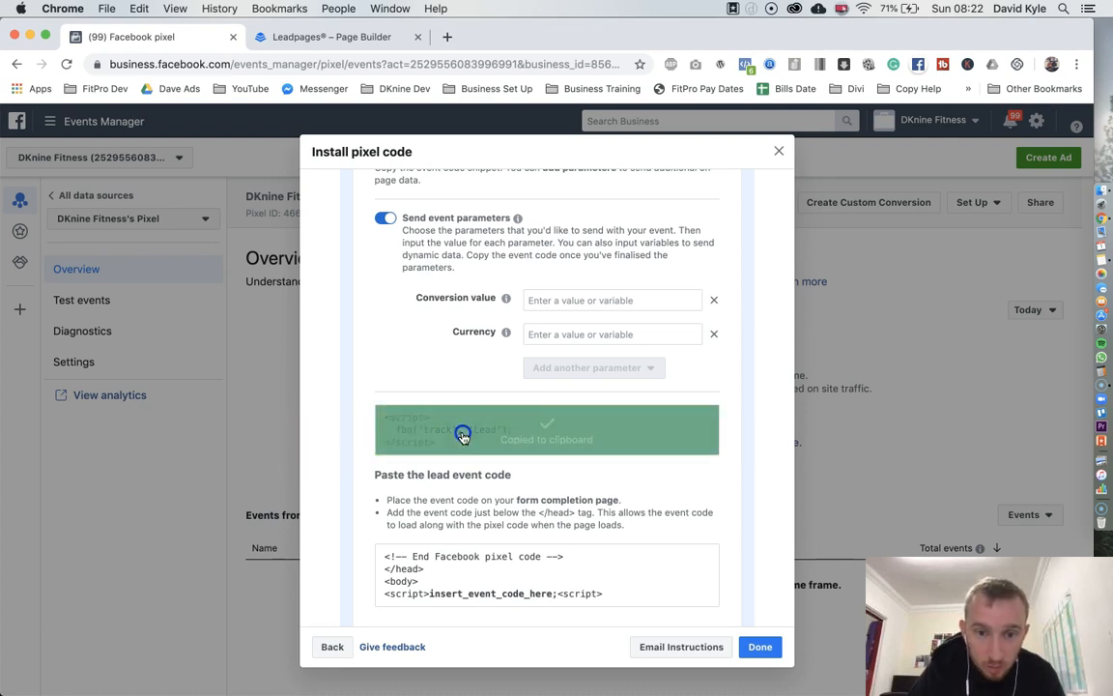
{"action": "left_click", "coordinate": [1099, 258]}
{"action": "key", "text": "super+v"}
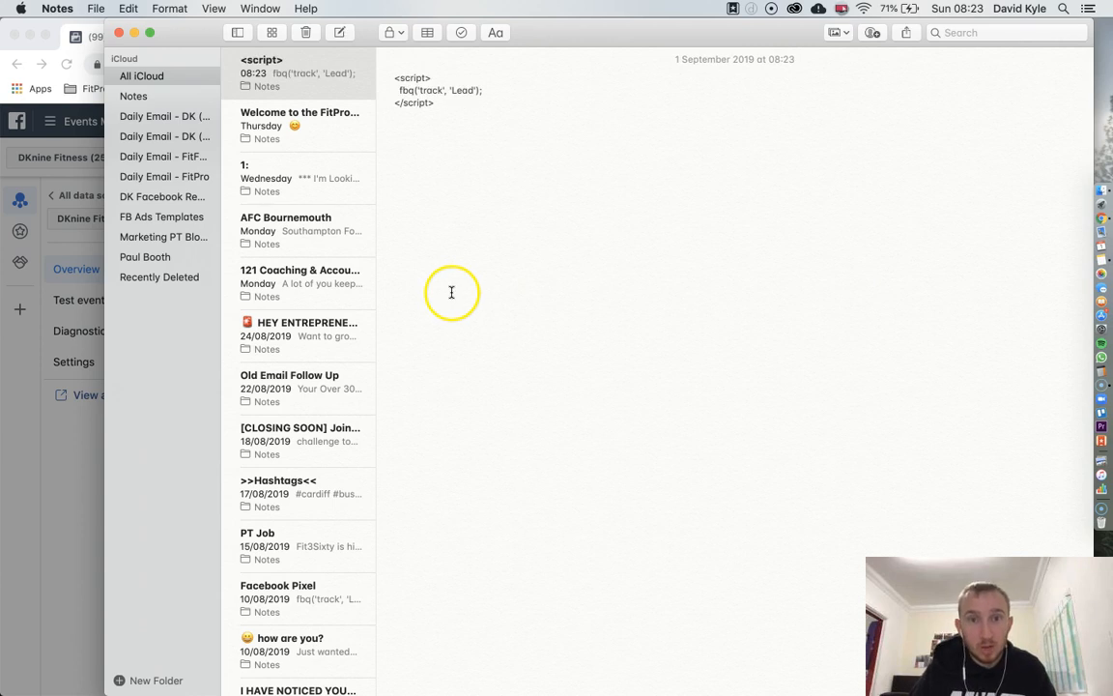
Step: Insert 12 blank lines above the Lead event script in the note
{"action": "left_click_drag", "start_coordinate": [434, 103], "coordinate": [390, 78]}
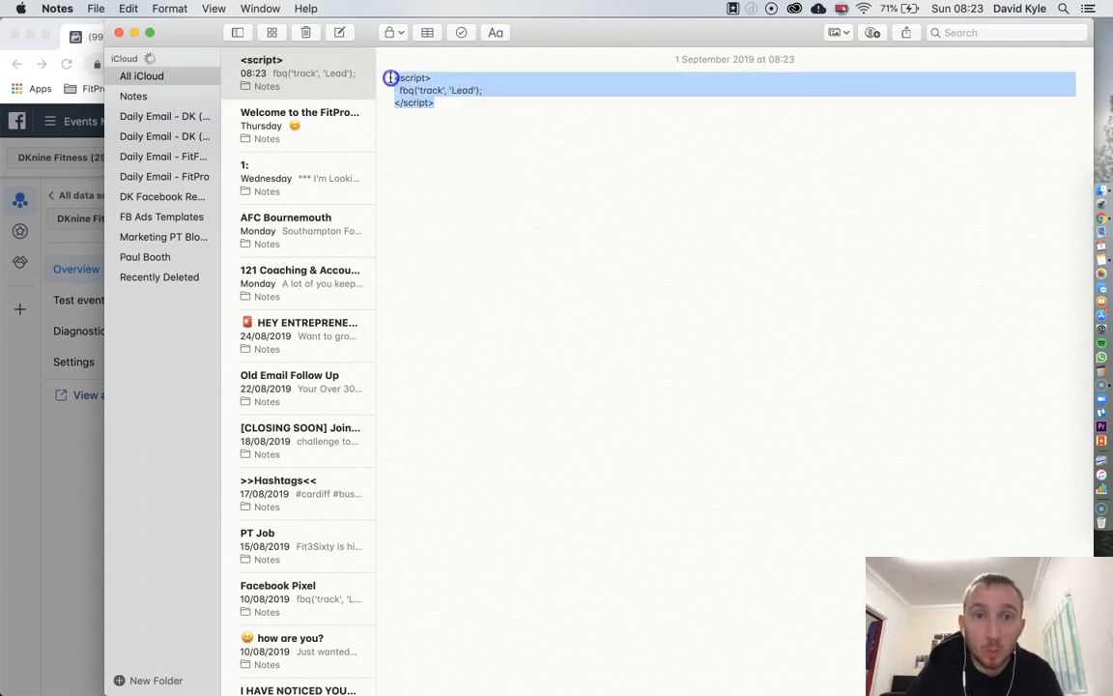
{"action": "left_click", "coordinate": [391, 78]}
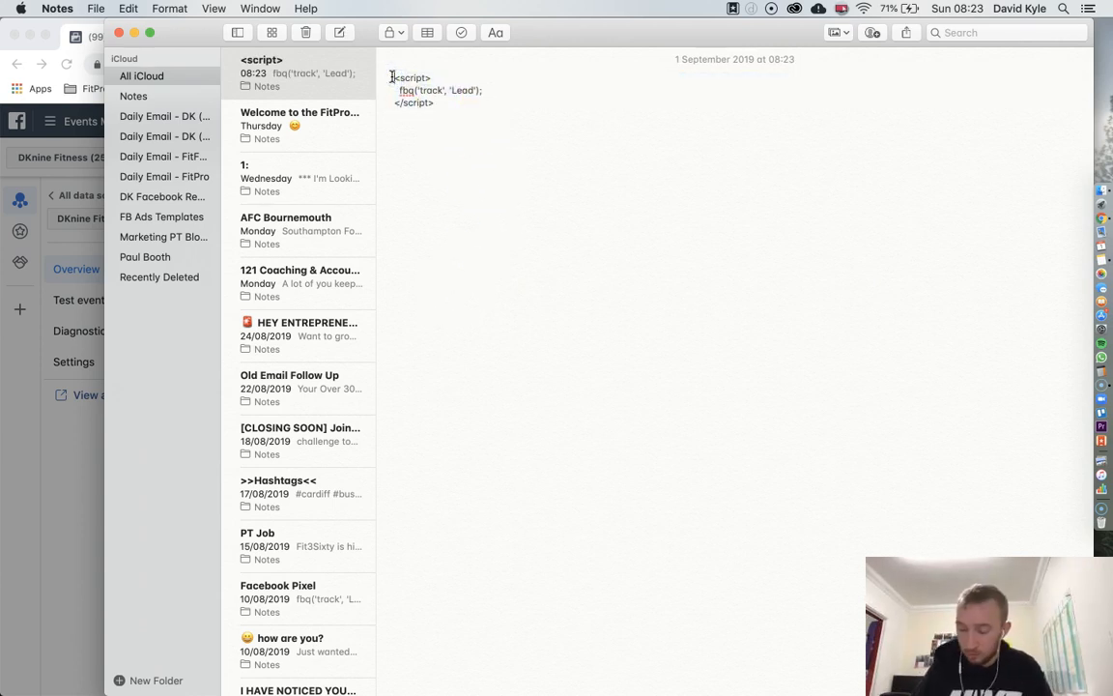
{"action": "key", "text": "Return"}
{"action": "key", "text": "Return"}
{"action": "key", "text": "Return"}
{"action": "key", "text": "Return"}
{"action": "key", "text": "Return"}
{"action": "key", "text": "Return"}
{"action": "key", "text": "Return"}
{"action": "key", "text": "Return"}
{"action": "key", "text": "Return"}
{"action": "key", "text": "Return"}
{"action": "key", "text": "Return"}
{"action": "key", "text": "Return"}
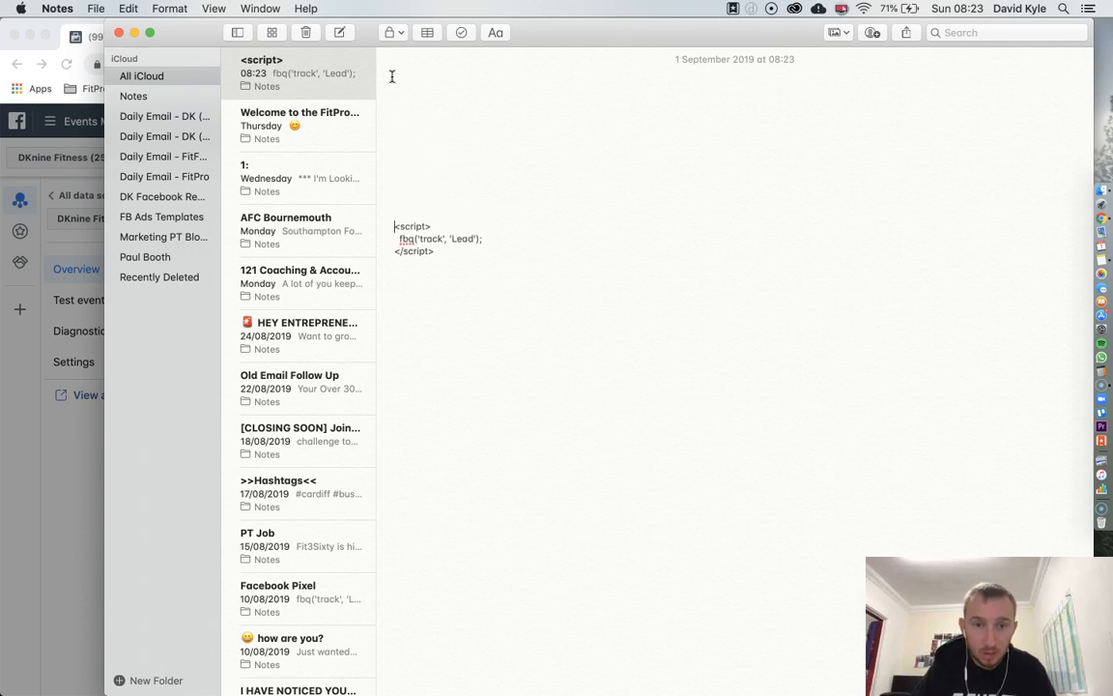
Step: Go back to the base code stage in Events Manager, copy the base code and paste it at the top of the note
{"action": "left_click", "coordinate": [8, 432]}
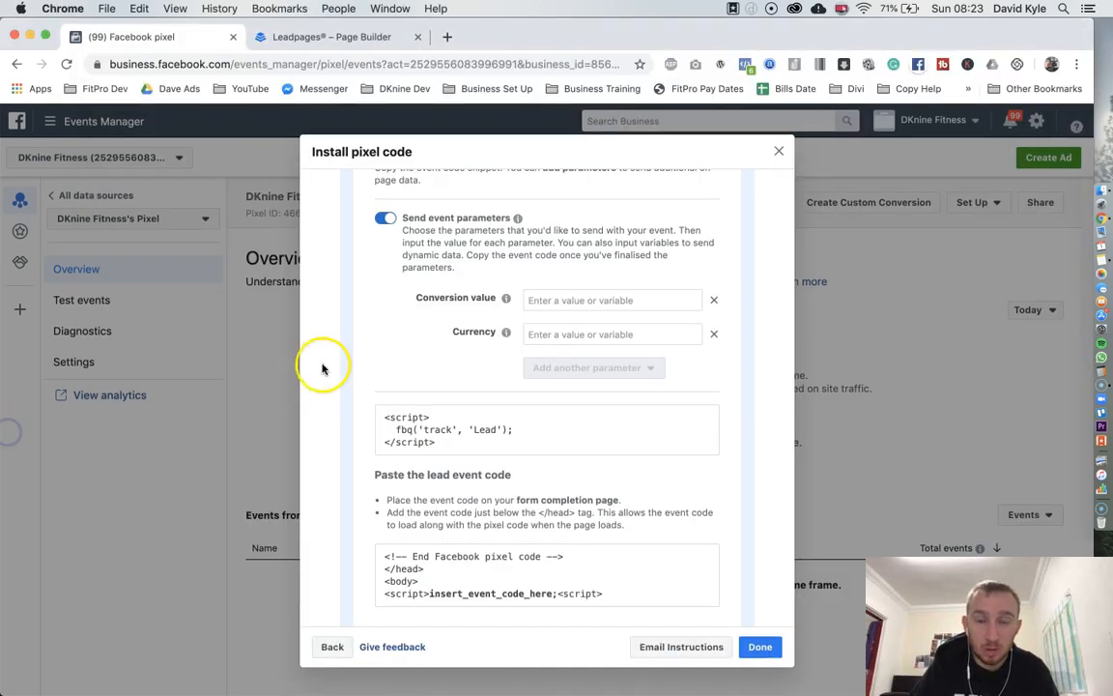
{"action": "scroll", "coordinate": [427, 390], "scroll_direction": "up", "scroll_amount": 8}
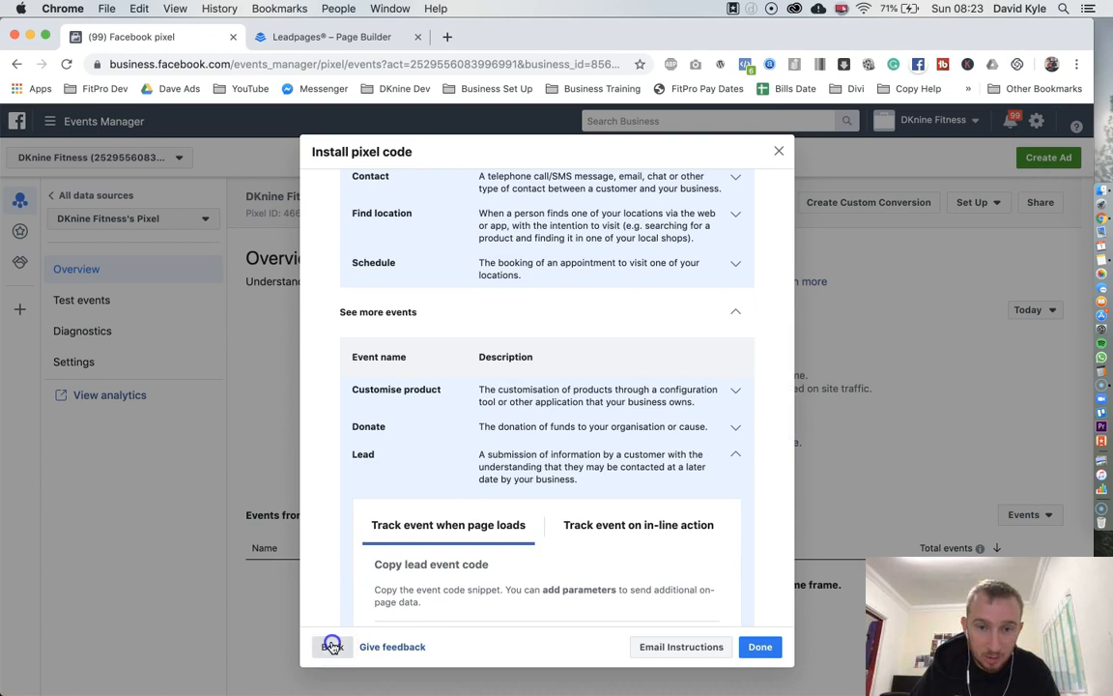
{"action": "left_click", "coordinate": [330, 644]}
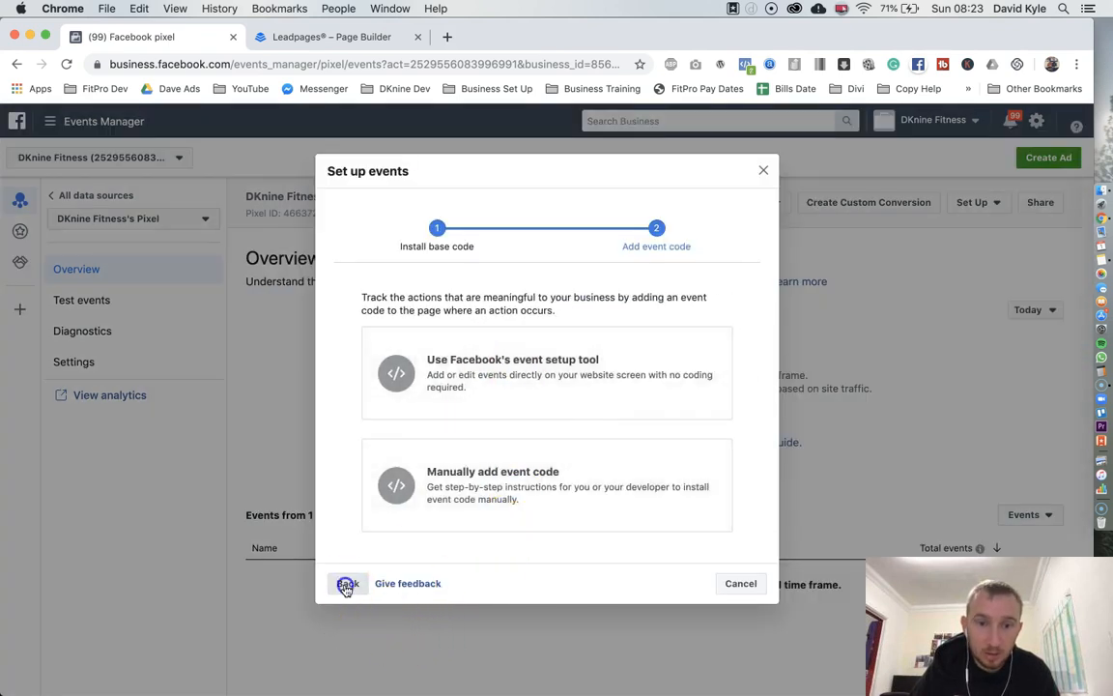
{"action": "left_click", "coordinate": [344, 651]}
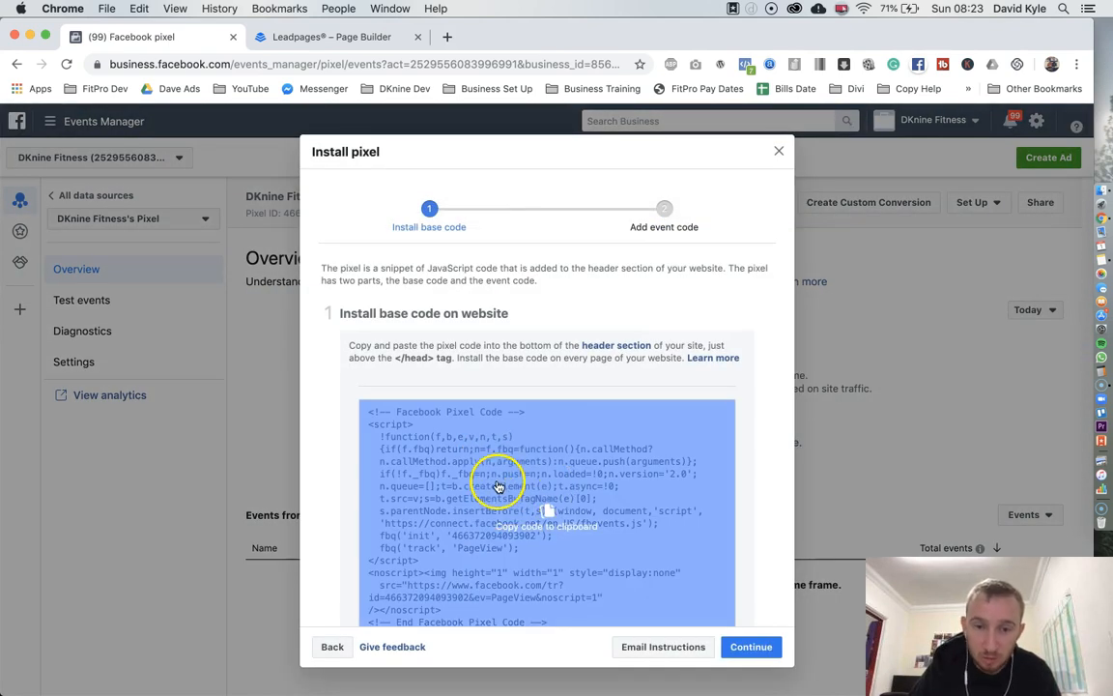
{"action": "left_click", "coordinate": [495, 484]}
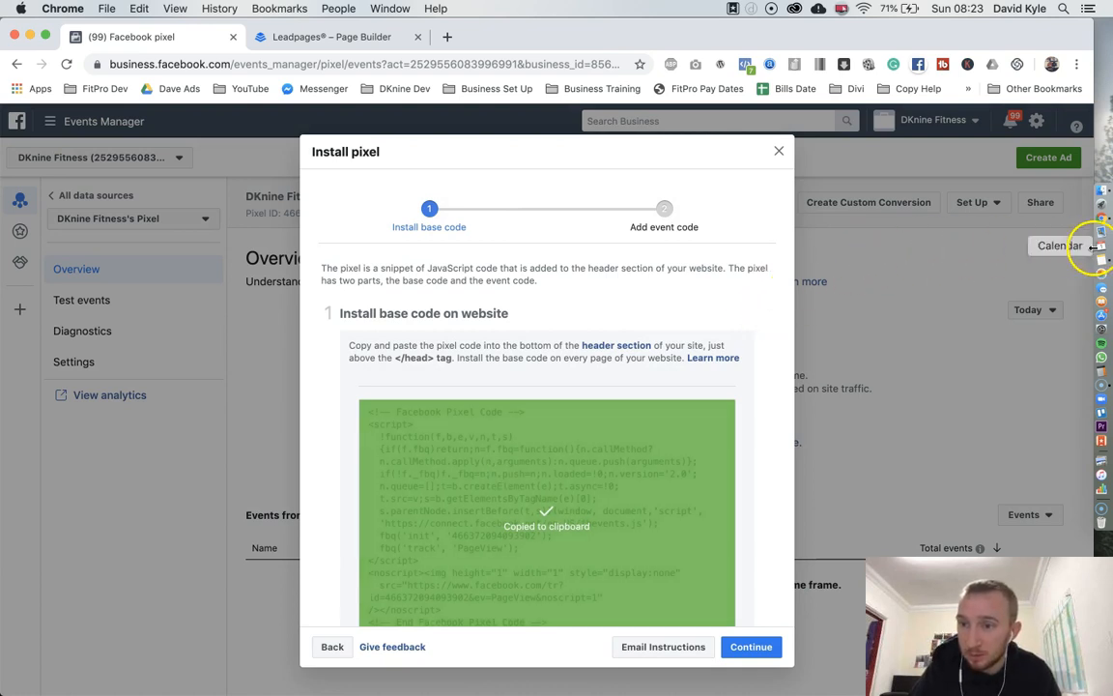
{"action": "left_click", "coordinate": [1068, 265]}
{"action": "left_click", "coordinate": [432, 74]}
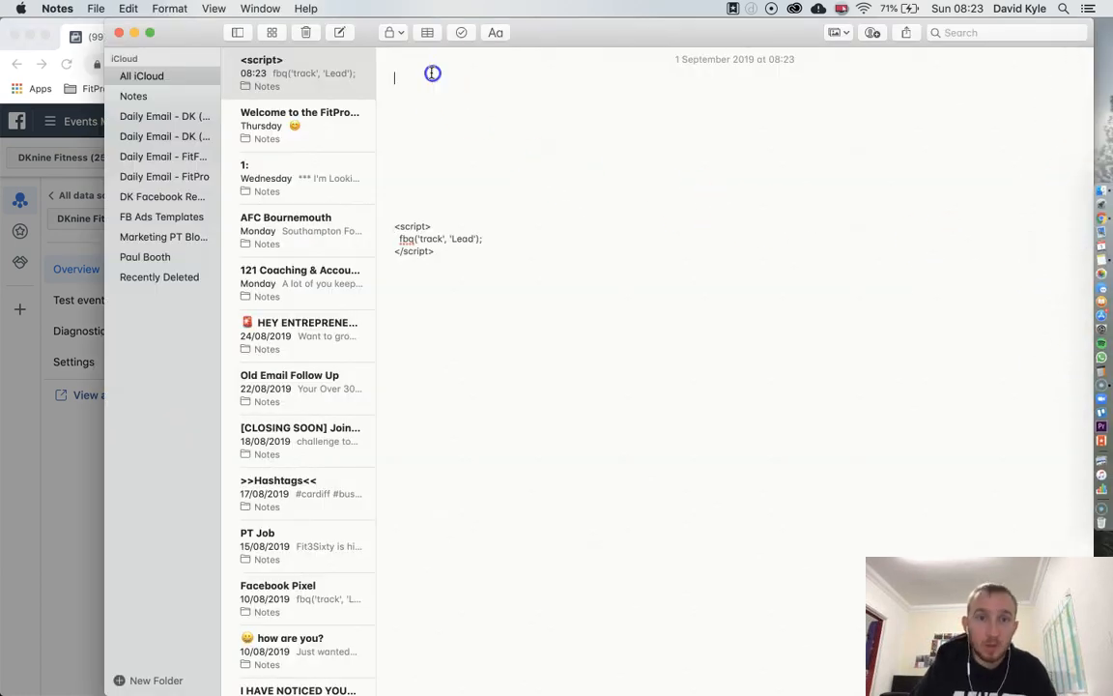
{"action": "key", "text": "super+v"}
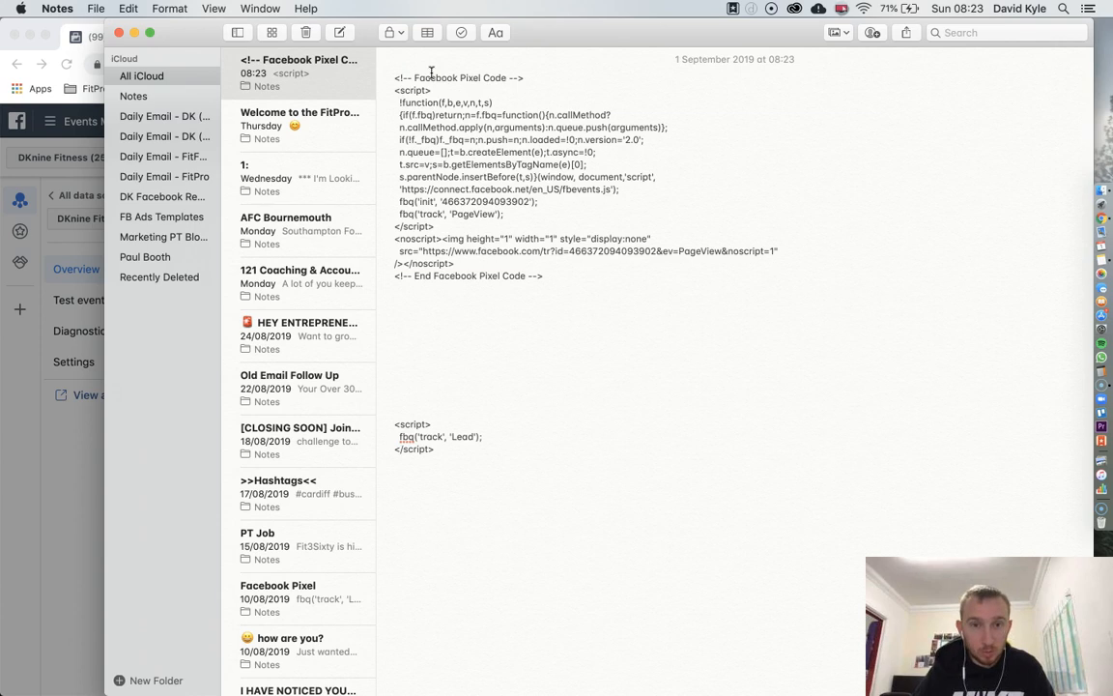
Step: Examine the base code and the Lead event script in the note, focusing on the base code's PageView tracking line
{"action": "left_click_drag", "start_coordinate": [593, 279], "coordinate": [379, 79]}
{"action": "left_click_drag", "start_coordinate": [470, 451], "coordinate": [396, 417]}
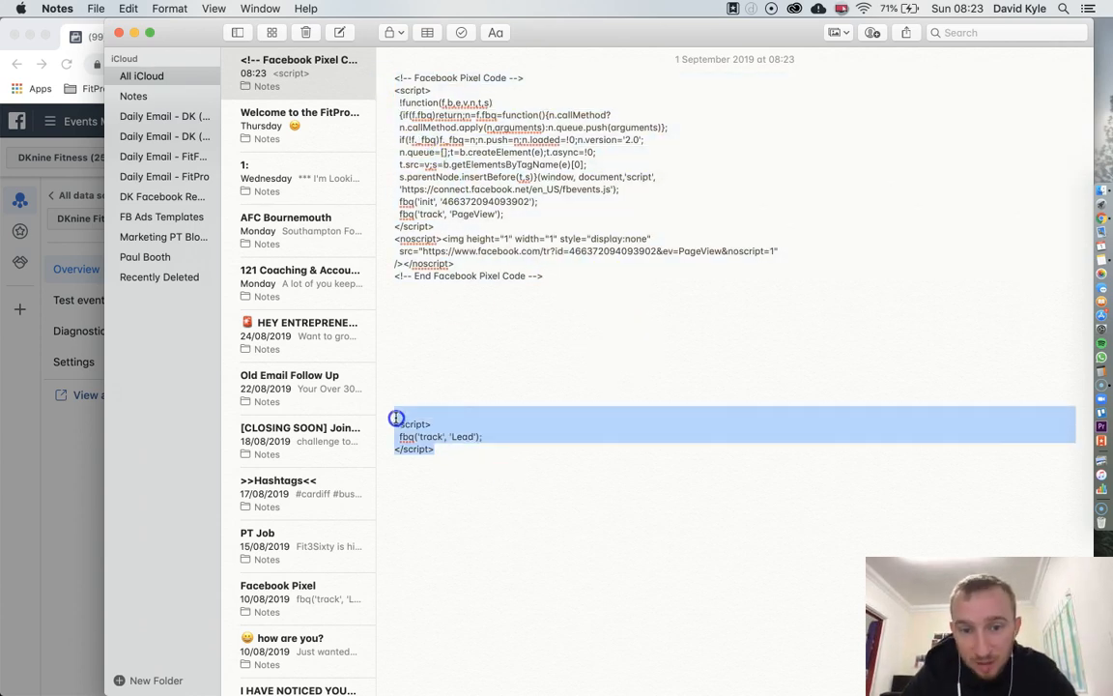
{"action": "left_click", "coordinate": [497, 350]}
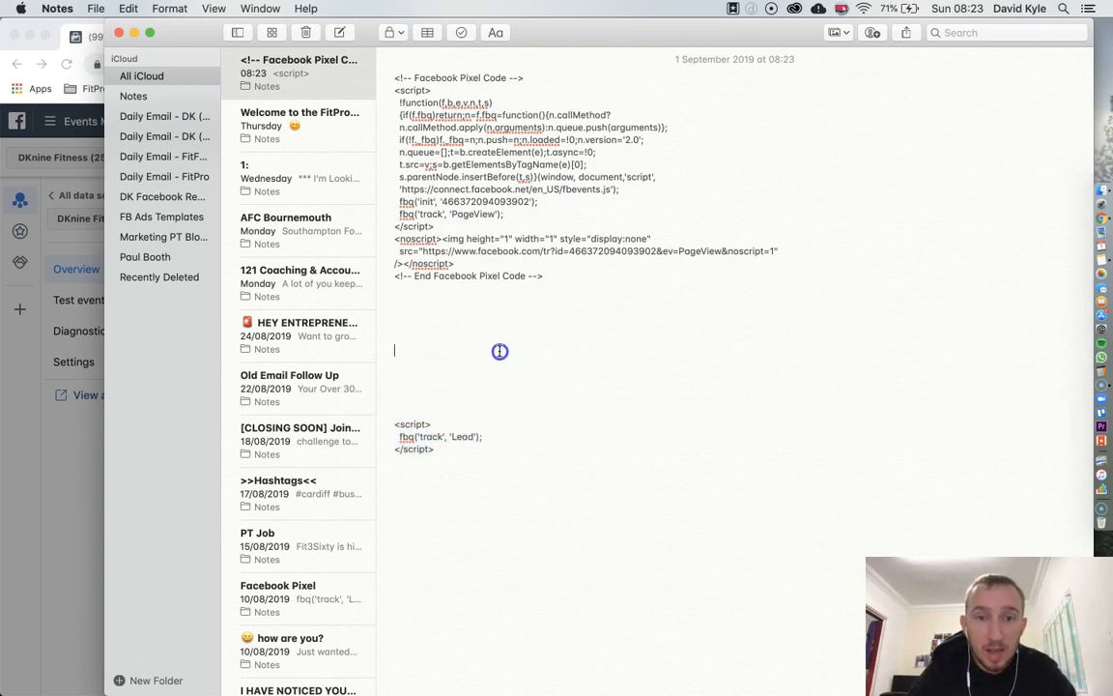
{"action": "left_click_drag", "start_coordinate": [457, 210], "coordinate": [397, 213]}
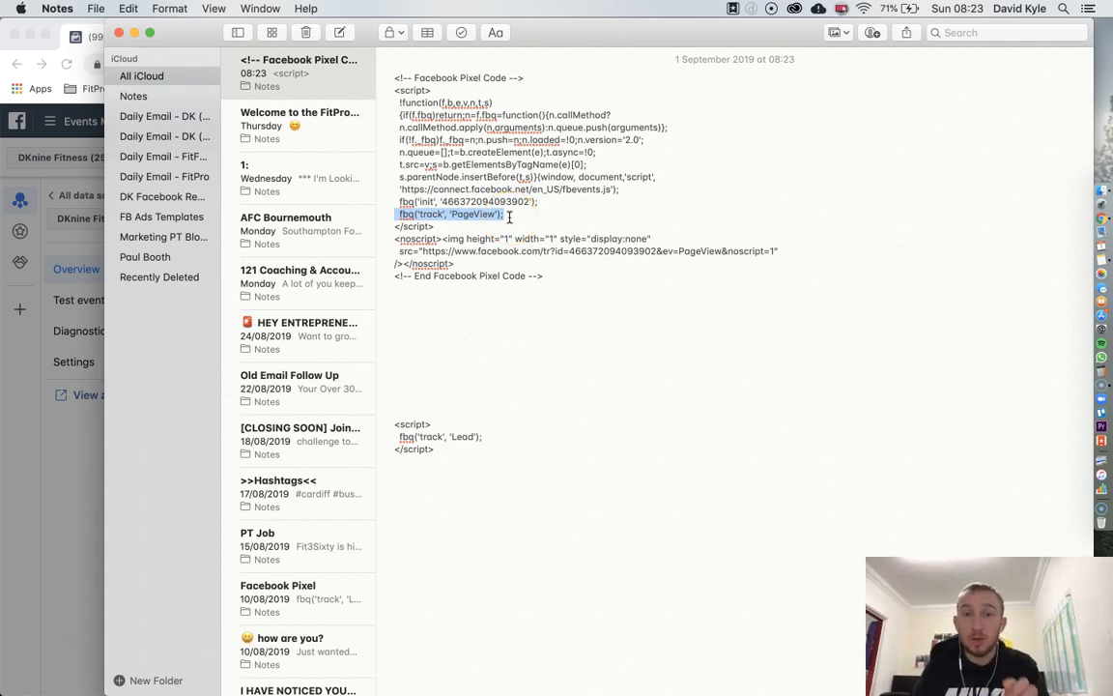
Step: Copy the fbq('track', 'Lead'); line in the note and insert it below the base code's PageView tracking line
{"action": "left_click", "coordinate": [502, 437]}
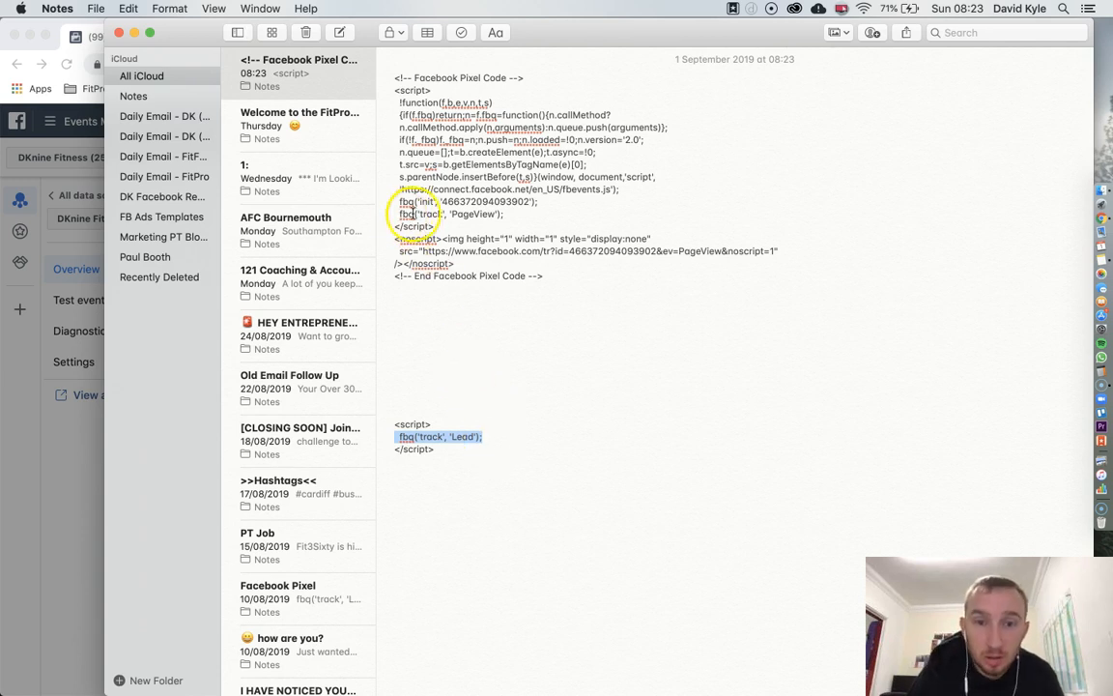
{"action": "left_click", "coordinate": [504, 213]}
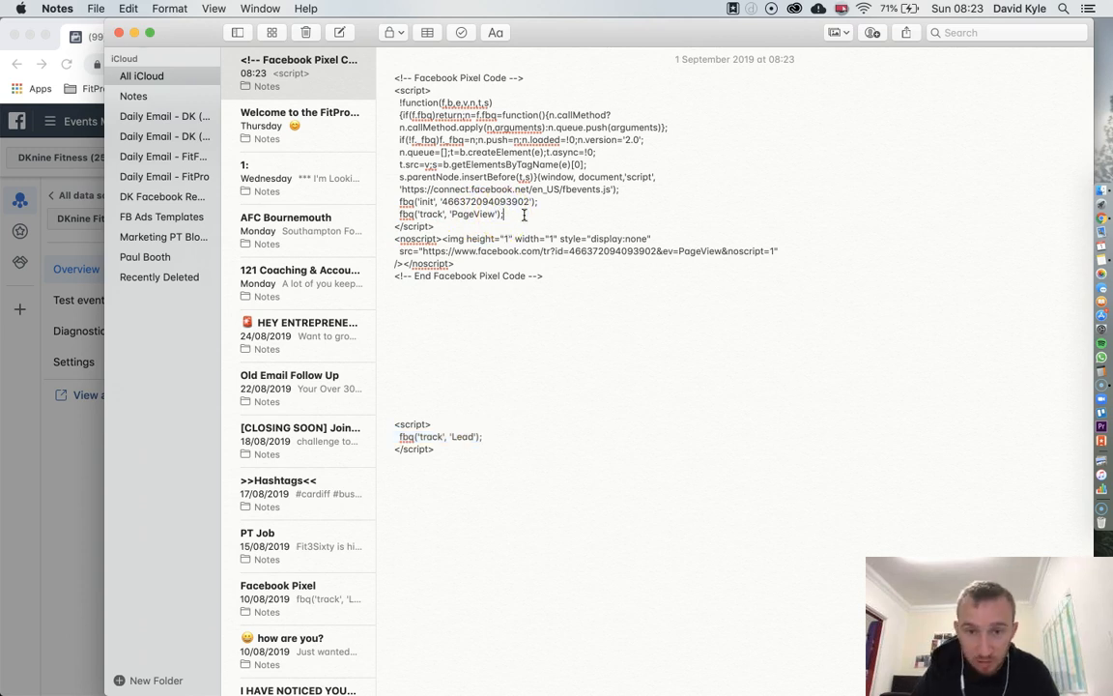
{"action": "key", "text": "Return"}
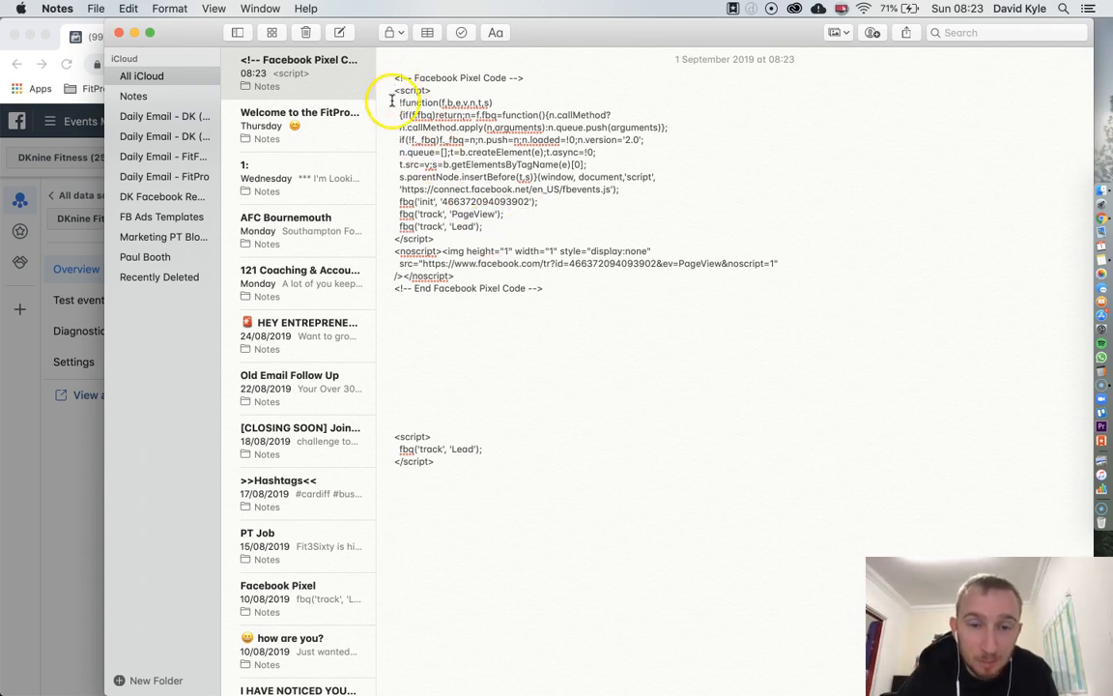
Step: Copy the unmodified base code from Events Manager, paste it as Test - Thank You's head section tracking code in Leadpages, and save the page settings
{"action": "left_click", "coordinate": [85, 439]}
{"action": "left_click", "coordinate": [603, 473]}
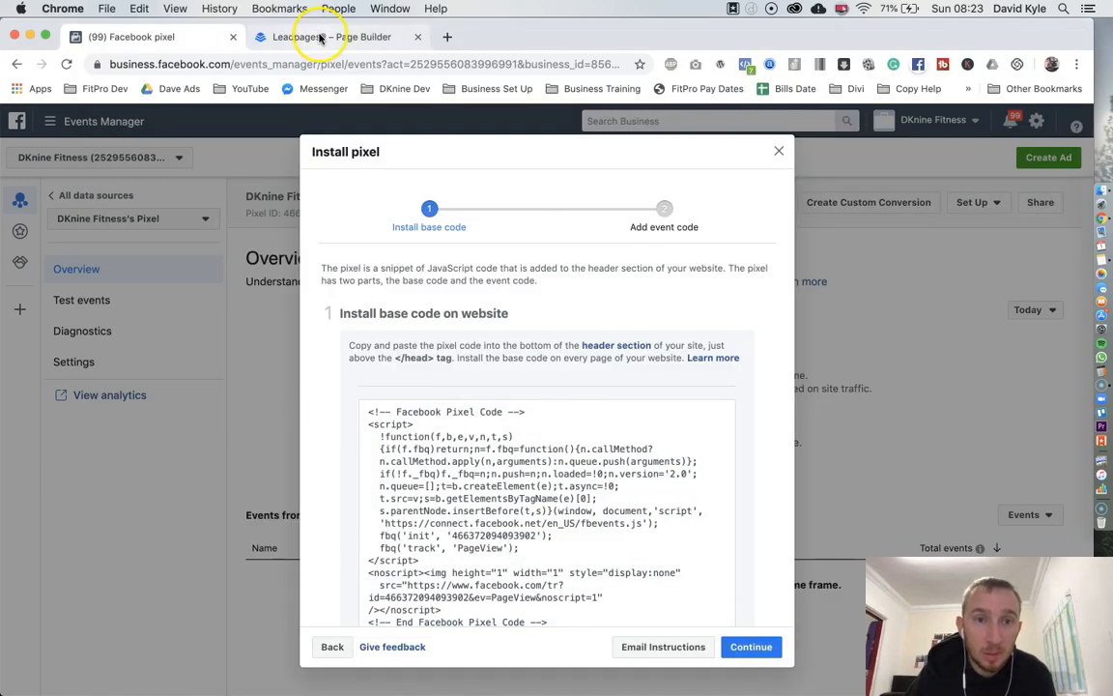
{"action": "left_click", "coordinate": [521, 500]}
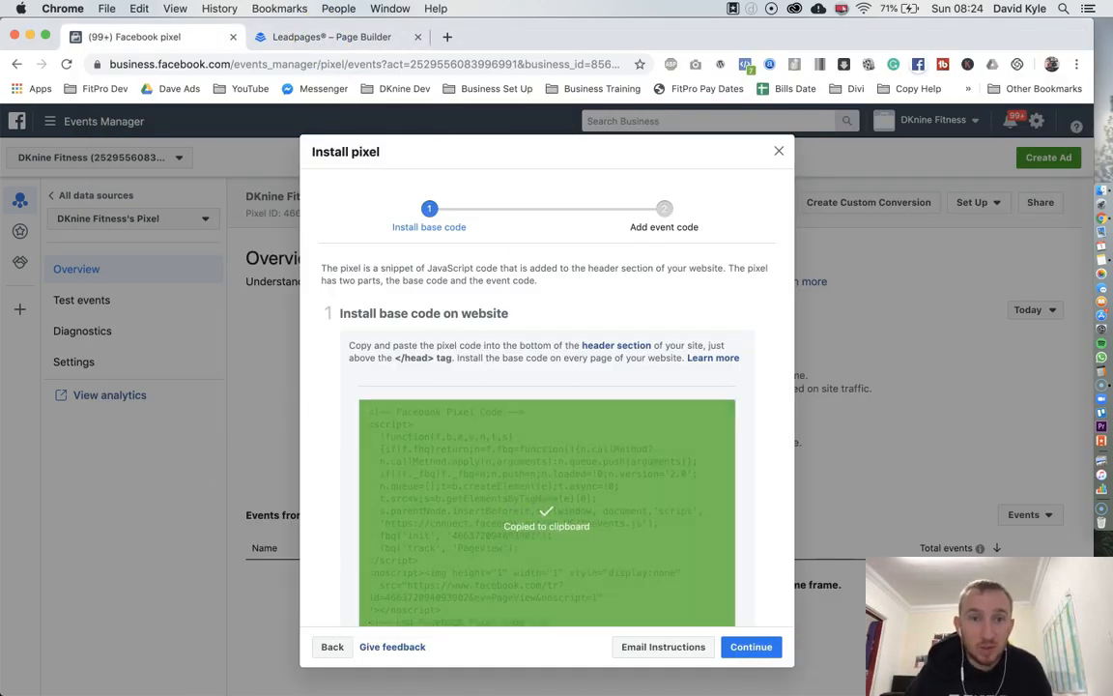
{"action": "left_click", "coordinate": [280, 36]}
{"action": "key", "text": "super+v"}
{"action": "left_click", "coordinate": [274, 188]}
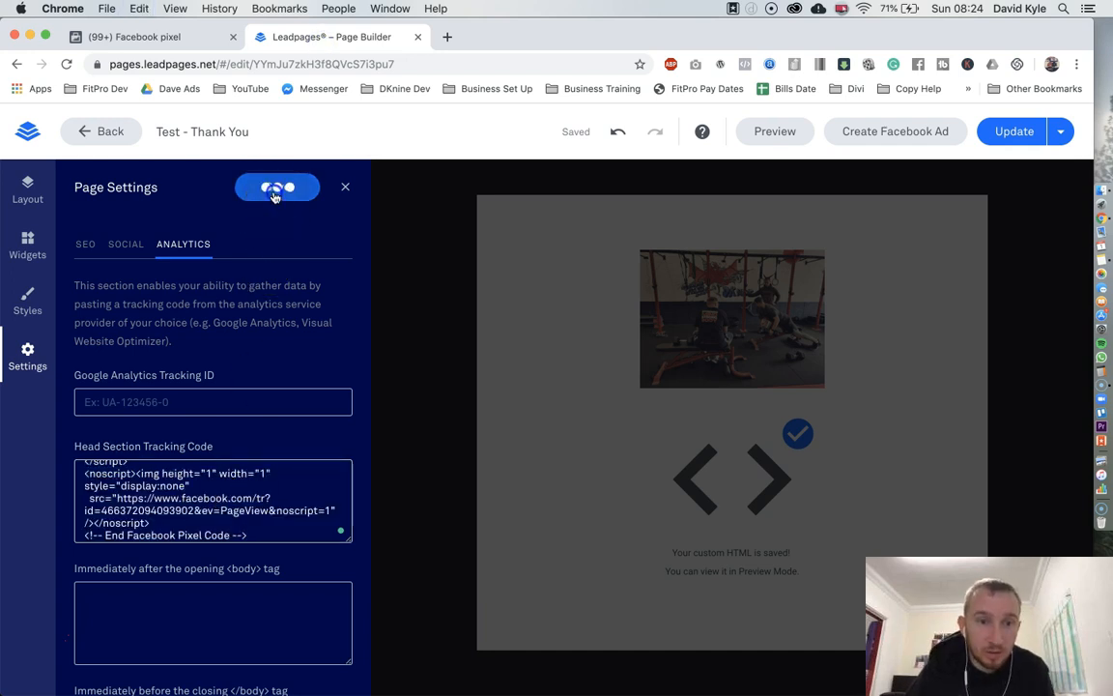
Step: Publish the Test - Thank You update and inspect the live page with Facebook Pixel Helper
{"action": "left_click", "coordinate": [1016, 132]}
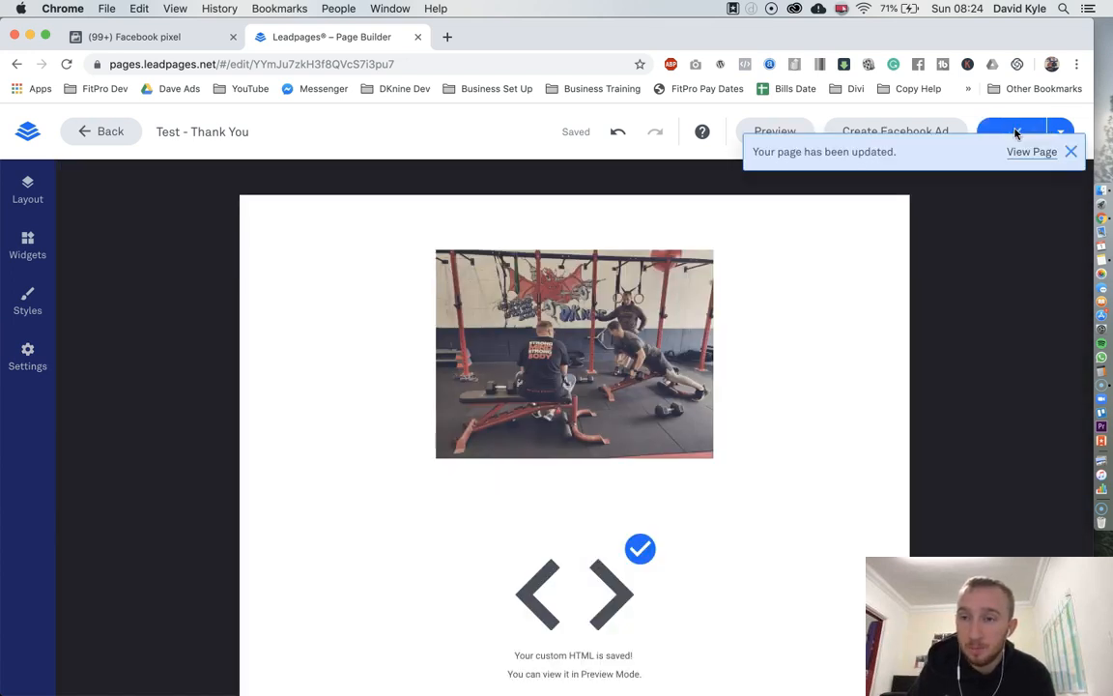
{"action": "left_click", "coordinate": [1028, 152]}
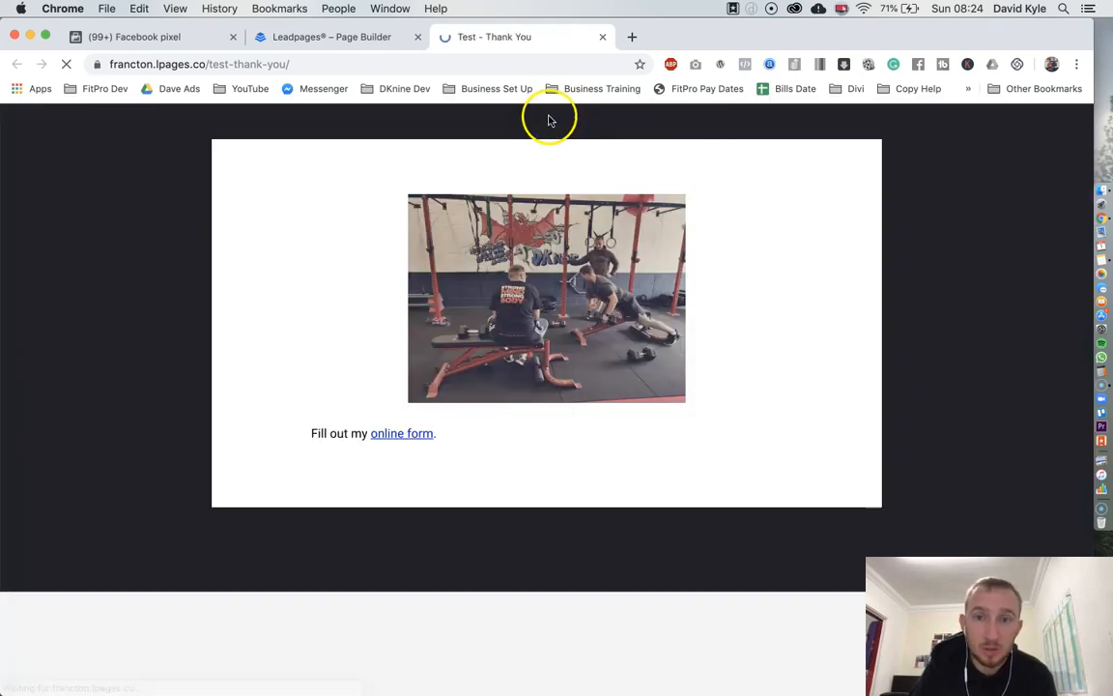
{"action": "left_click", "coordinate": [745, 66]}
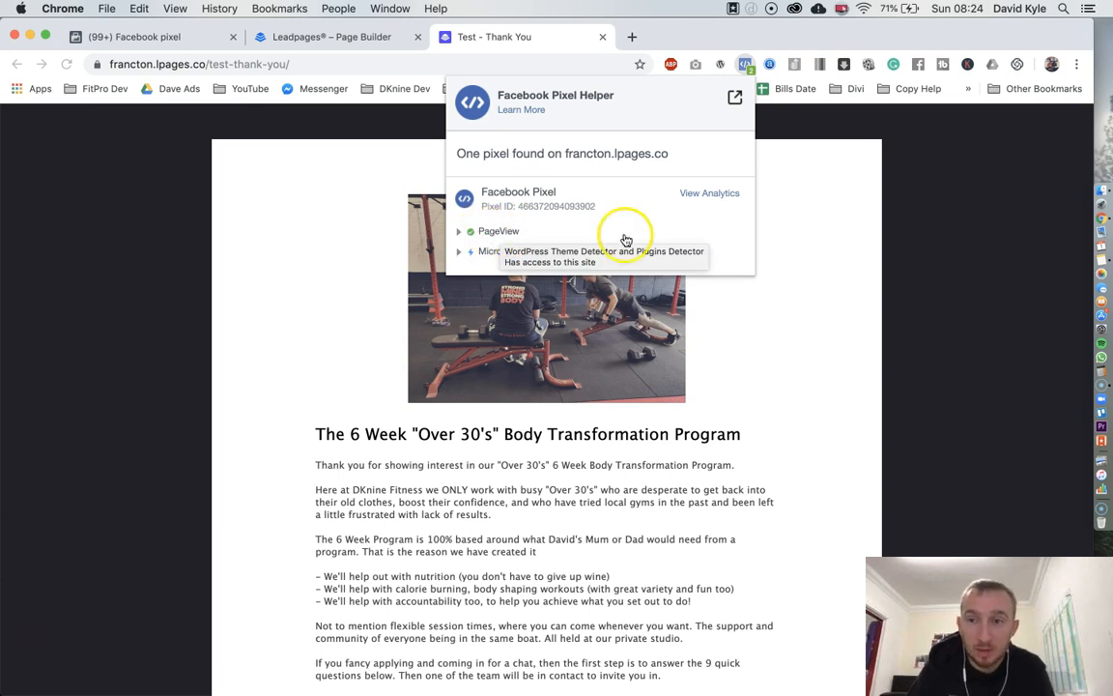
Step: Return to the note in Notes and copy the full pixel code containing both the PageView and Lead tracking lines
{"action": "left_click", "coordinate": [1073, 256]}
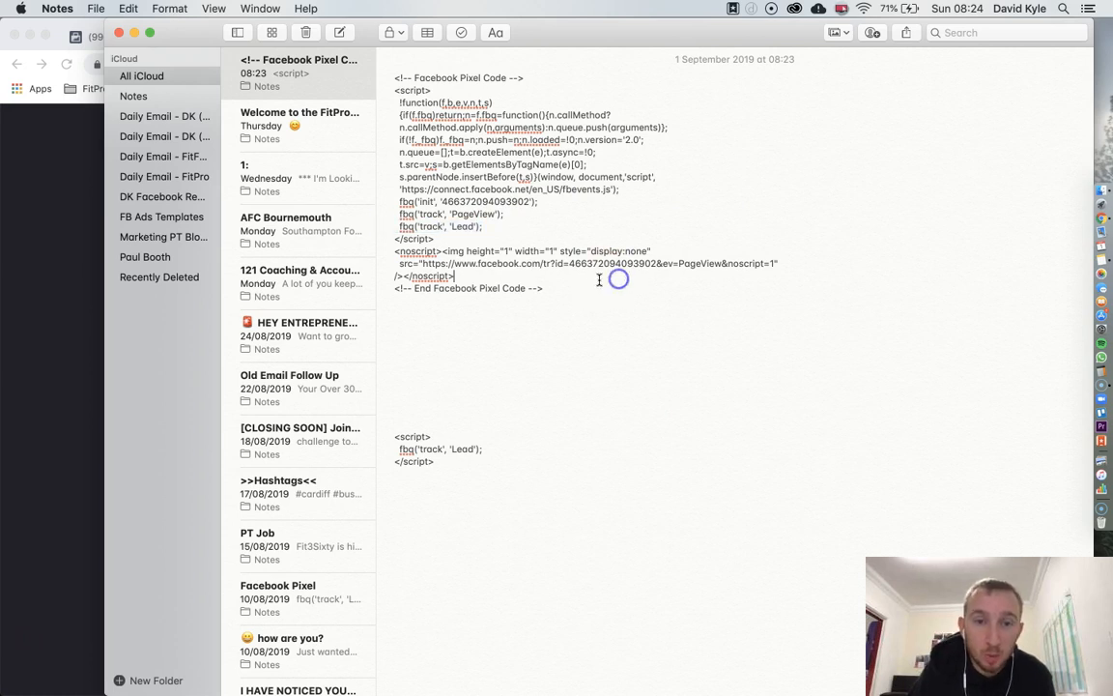
{"action": "left_click_drag", "start_coordinate": [561, 282], "coordinate": [392, 77]}
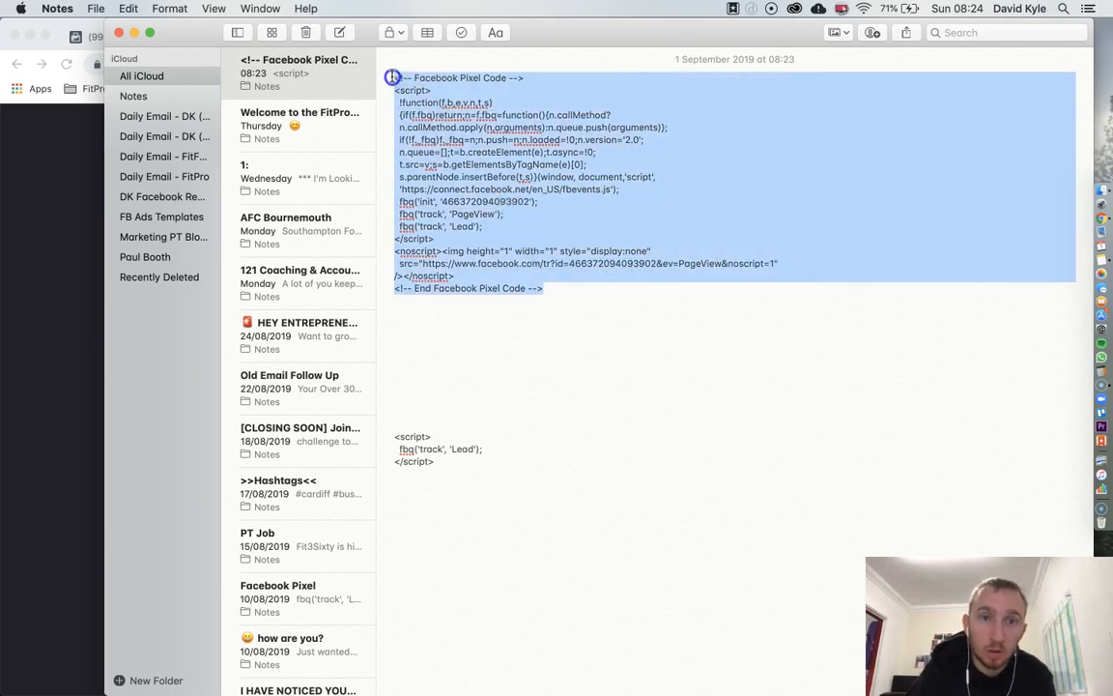
{"action": "right_click", "coordinate": [417, 94]}
{"action": "left_click", "coordinate": [454, 152]}
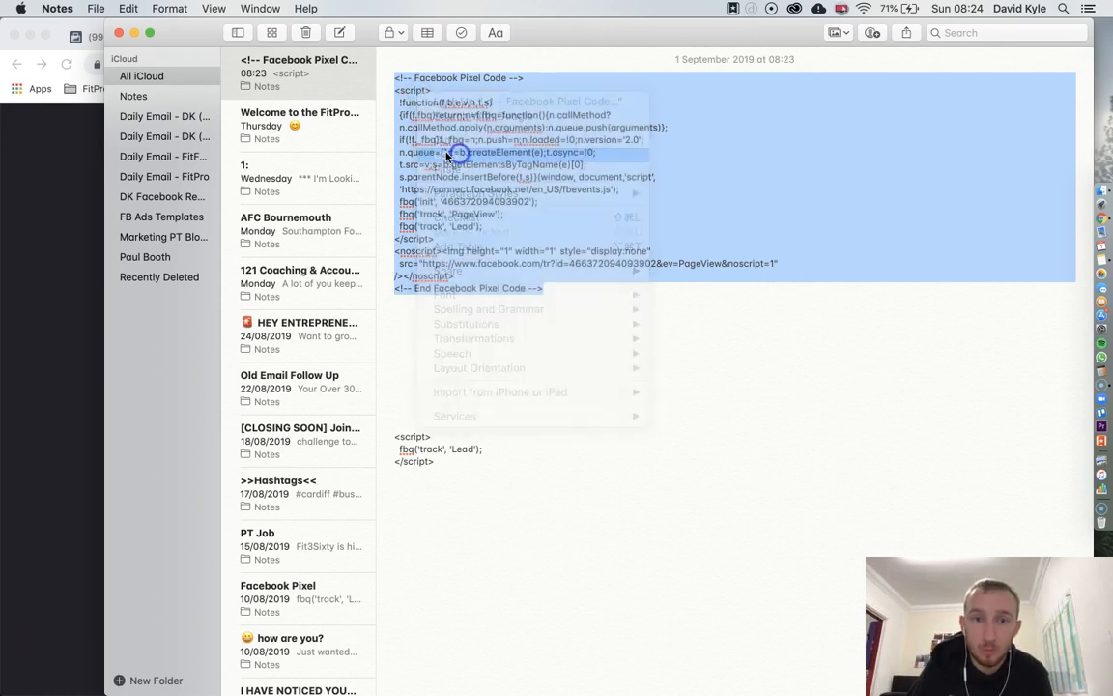
Step: Close the live thank-you page, replace Test - Thank You's head section tracking code in Leadpages with the copied combined code, and save the settings
{"action": "left_click", "coordinate": [70, 203]}
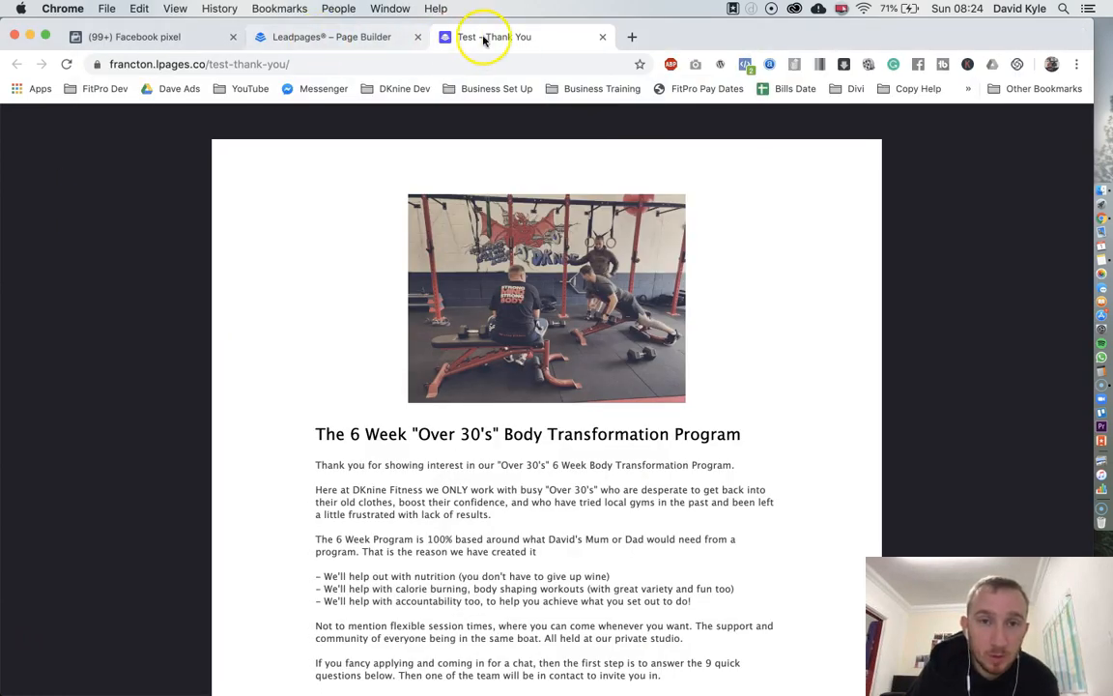
{"action": "left_click", "coordinate": [602, 37]}
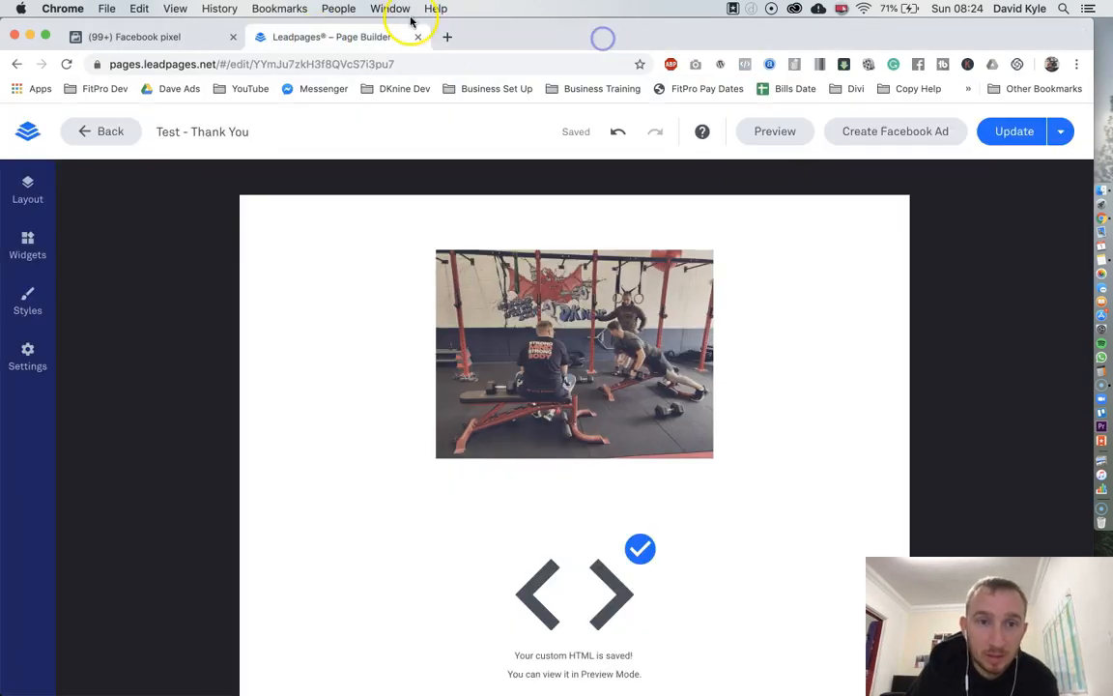
{"action": "left_click", "coordinate": [28, 349]}
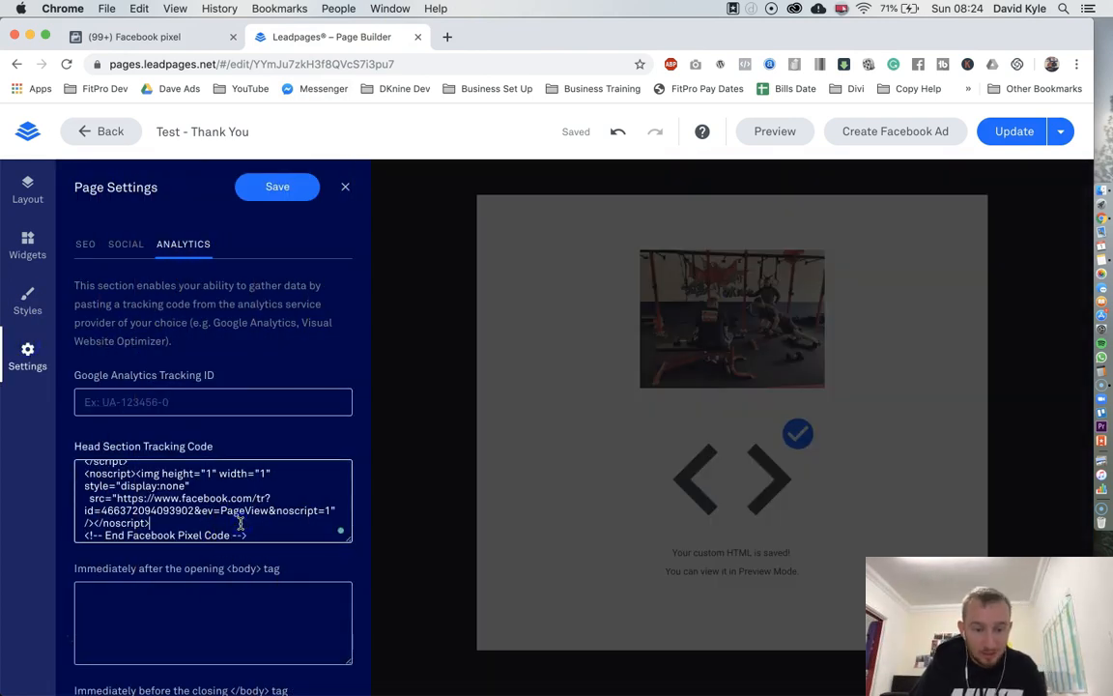
{"action": "key", "text": "super+a"}
{"action": "key", "text": "Right"}
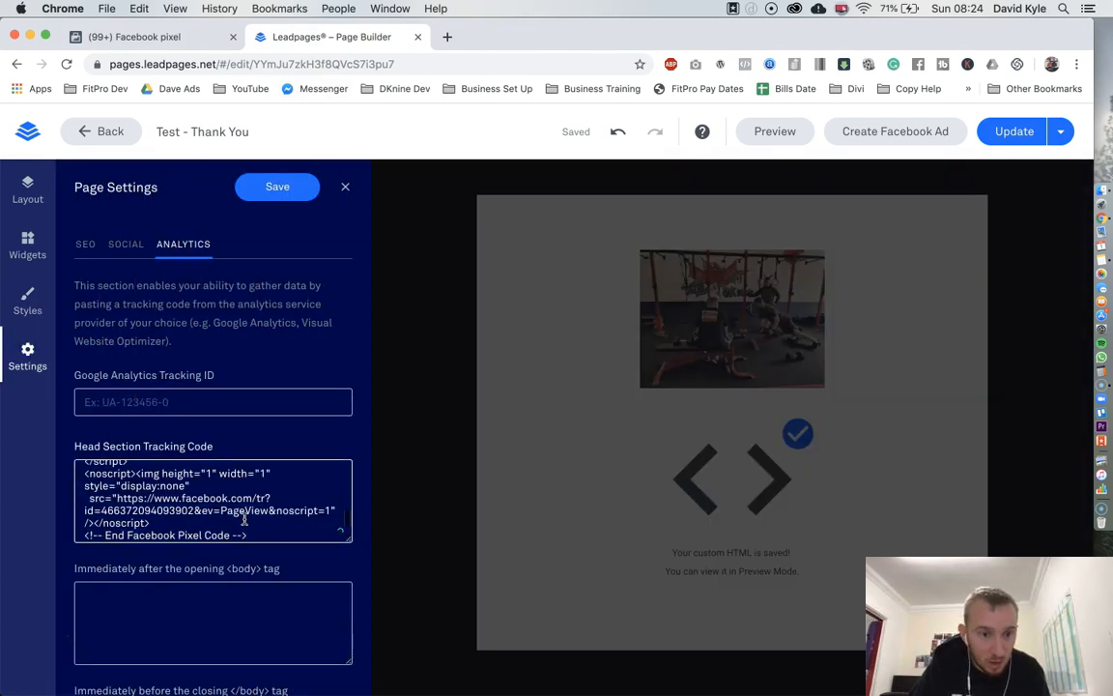
{"action": "left_click_drag", "start_coordinate": [345, 538], "coordinate": [353, 636]}
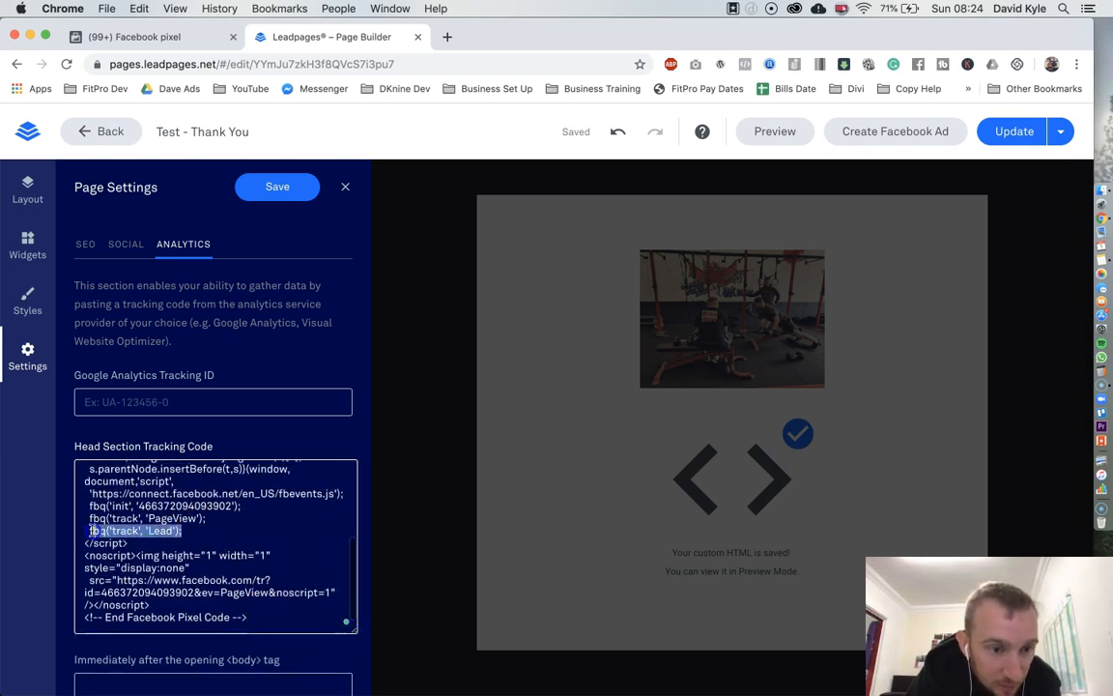
{"action": "left_click", "coordinate": [286, 188]}
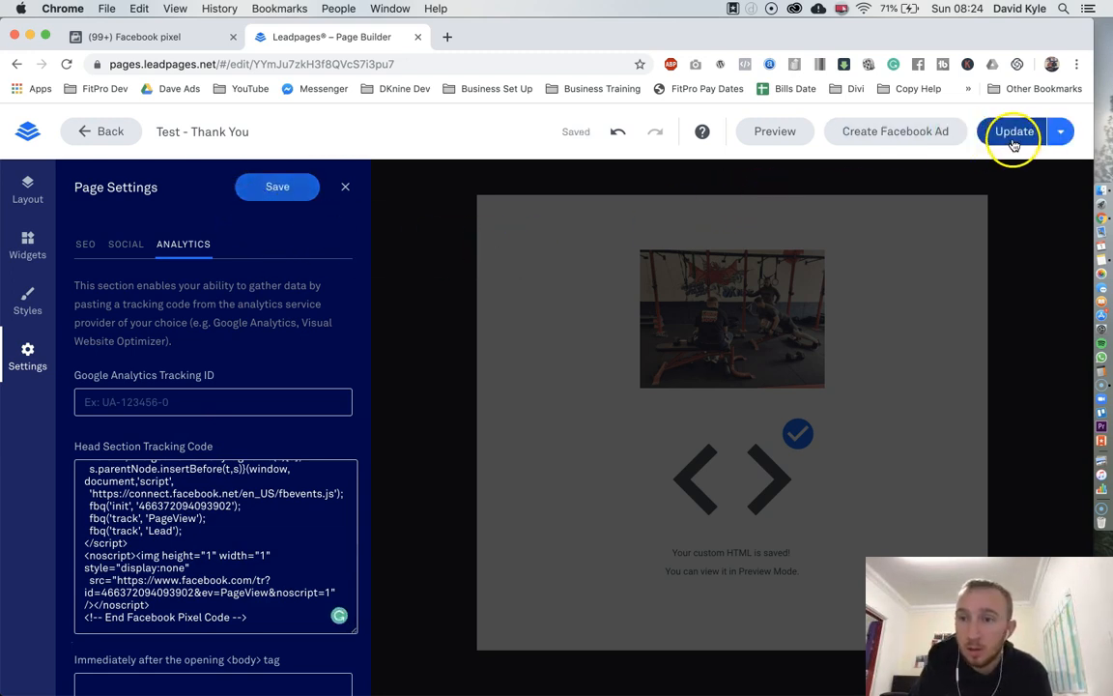
Step: Publish the revised Test - Thank You page and check the live page for the Lead event with Facebook Pixel Helper
{"action": "left_click", "coordinate": [1012, 143]}
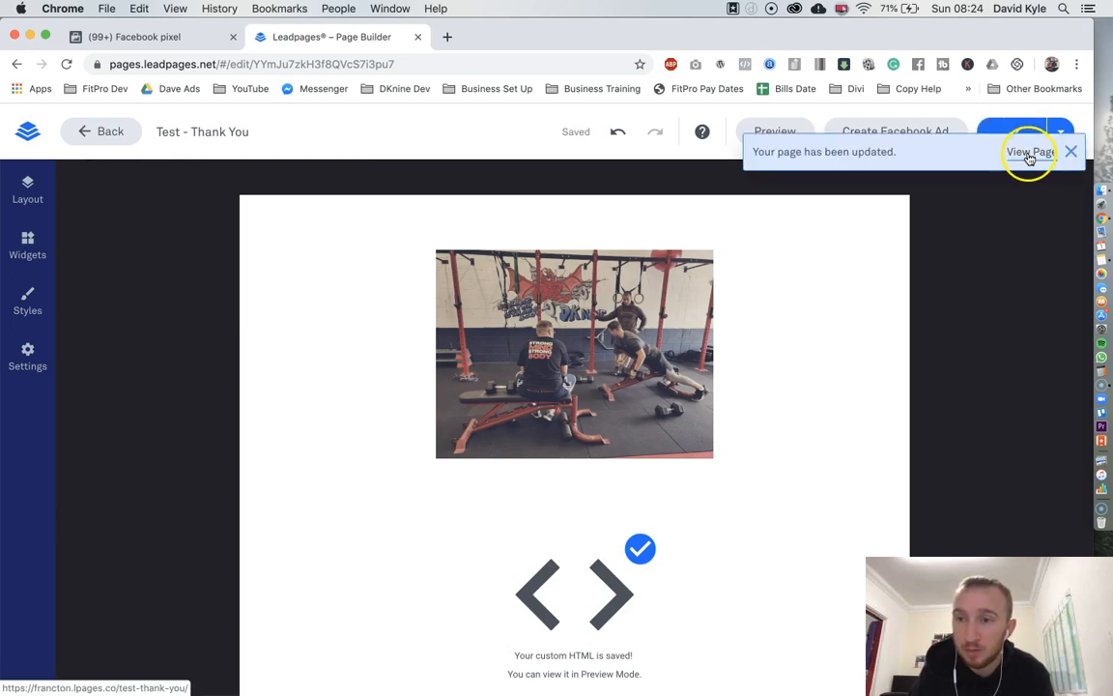
{"action": "left_click", "coordinate": [1027, 153]}
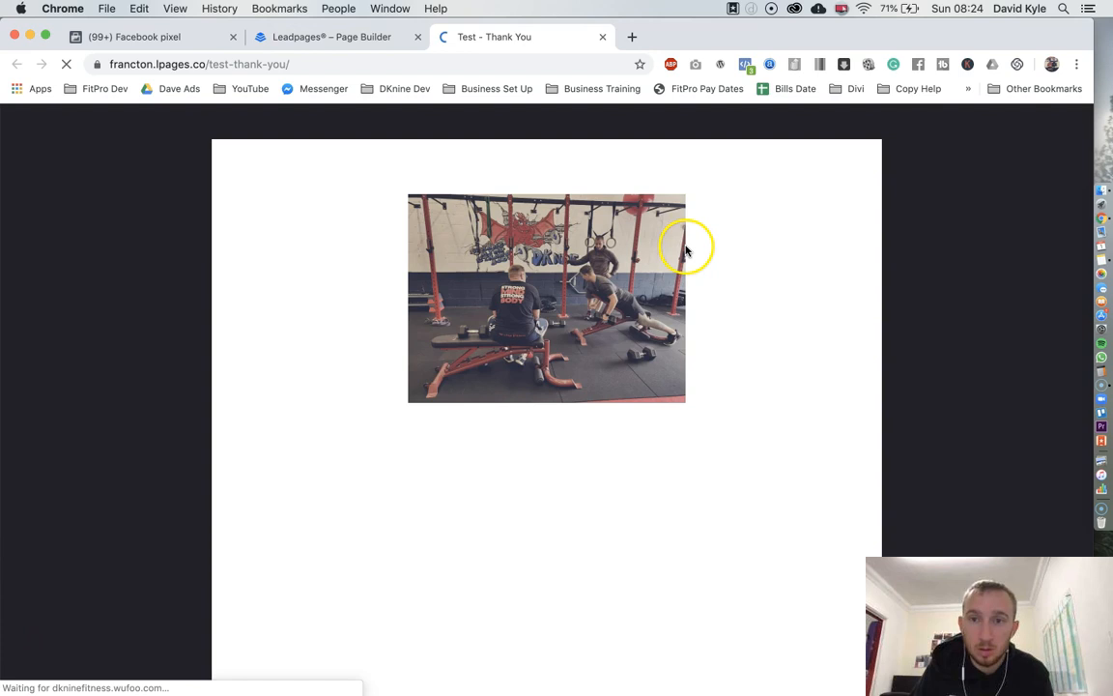
{"action": "left_click", "coordinate": [747, 70]}
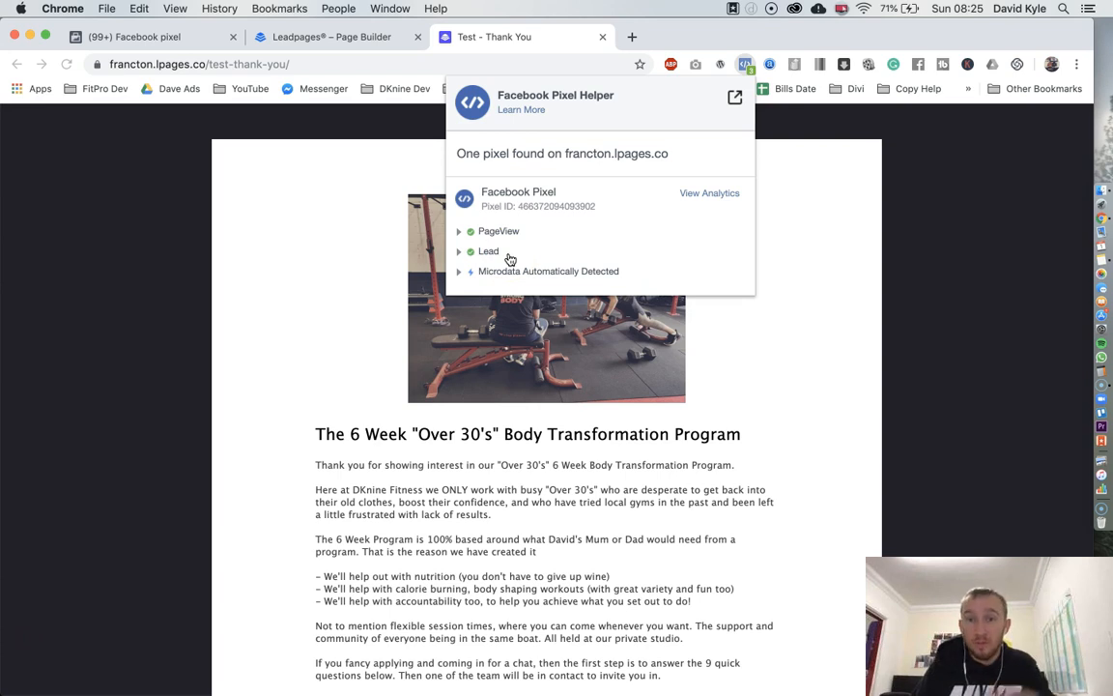
Step: Return to the Leadpages landing page list, view the published Test - Landing page and check its pixel events with Facebook Pixel Helper
{"action": "left_click", "coordinate": [348, 37]}
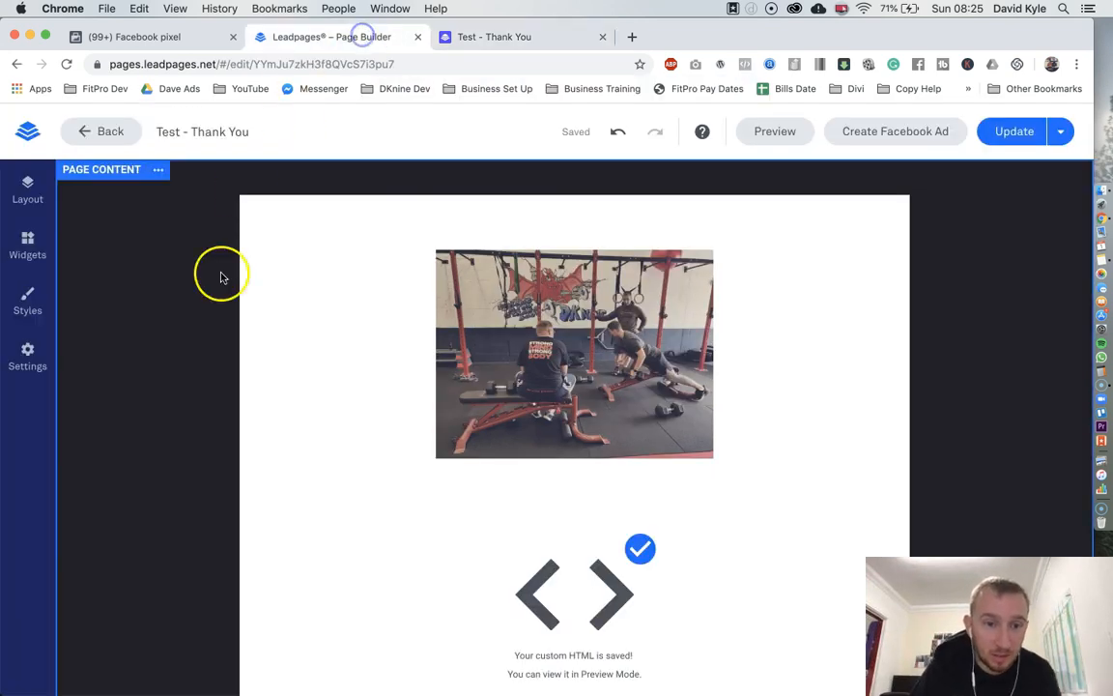
{"action": "left_click", "coordinate": [25, 135]}
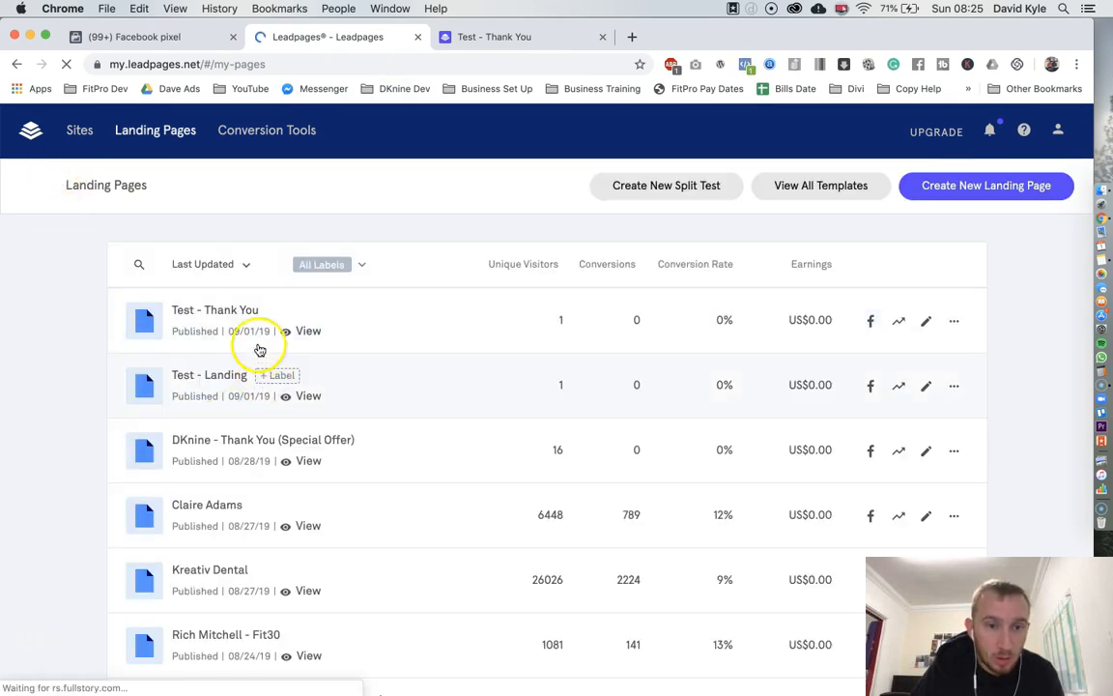
{"action": "left_click", "coordinate": [306, 394]}
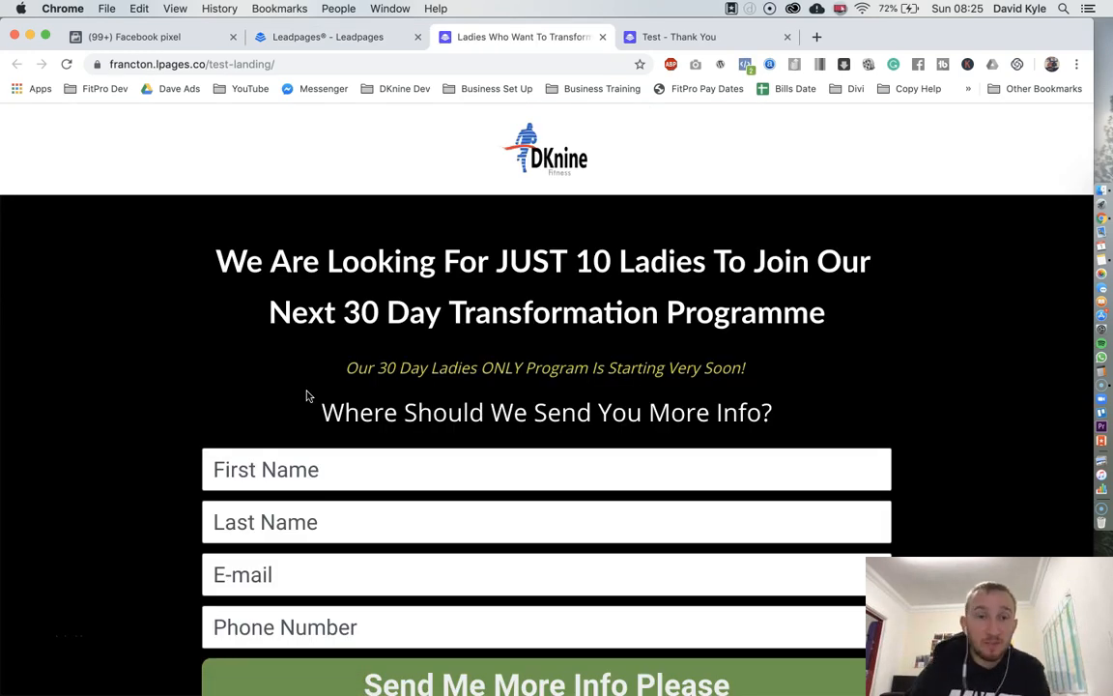
{"action": "left_click", "coordinate": [745, 64]}
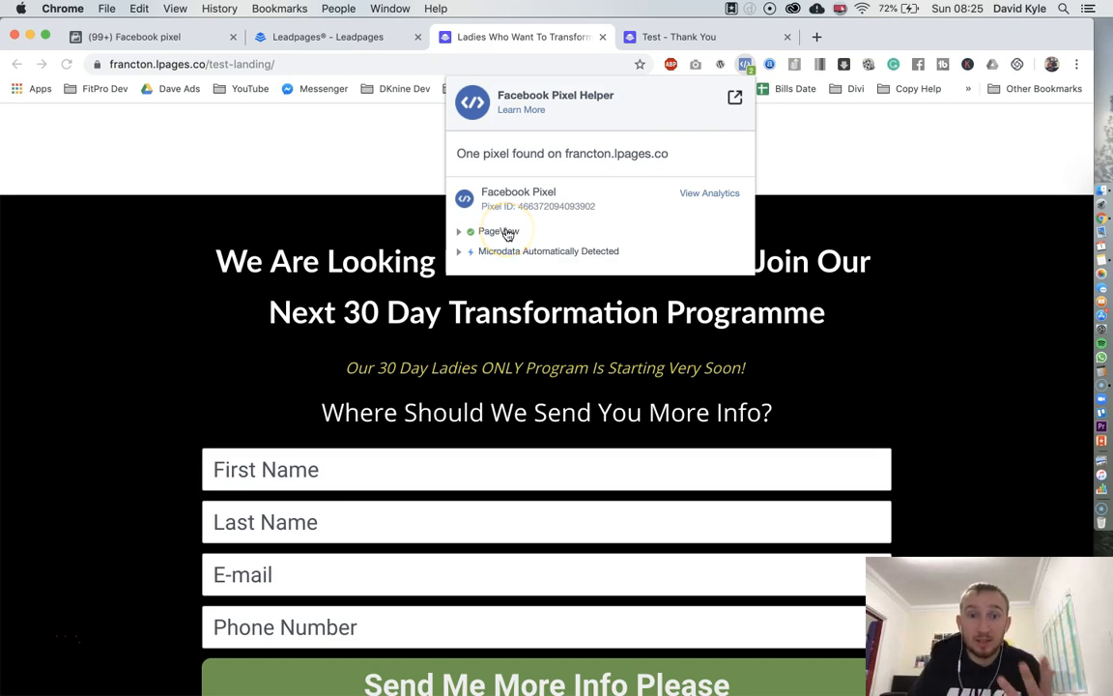
Step: Compare the live landing page and its opt-in form with the live thank-you page, checking the thank-you page's events in Facebook Pixel Helper
{"action": "left_click", "coordinate": [676, 36]}
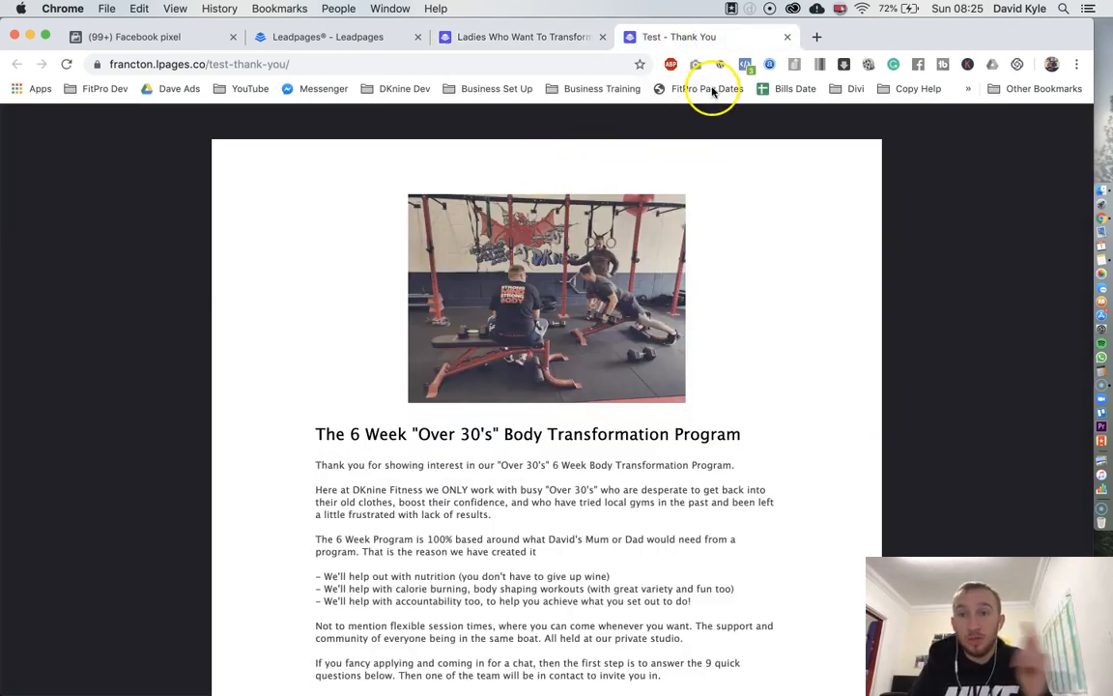
{"action": "left_click", "coordinate": [747, 64]}
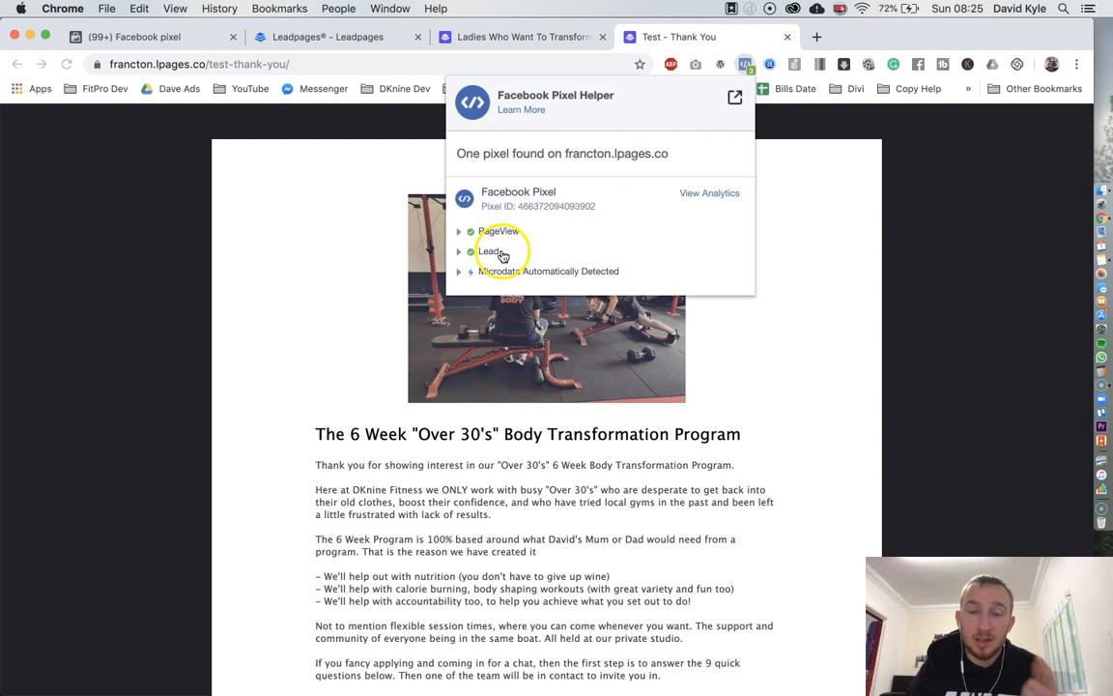
{"action": "left_click", "coordinate": [532, 37]}
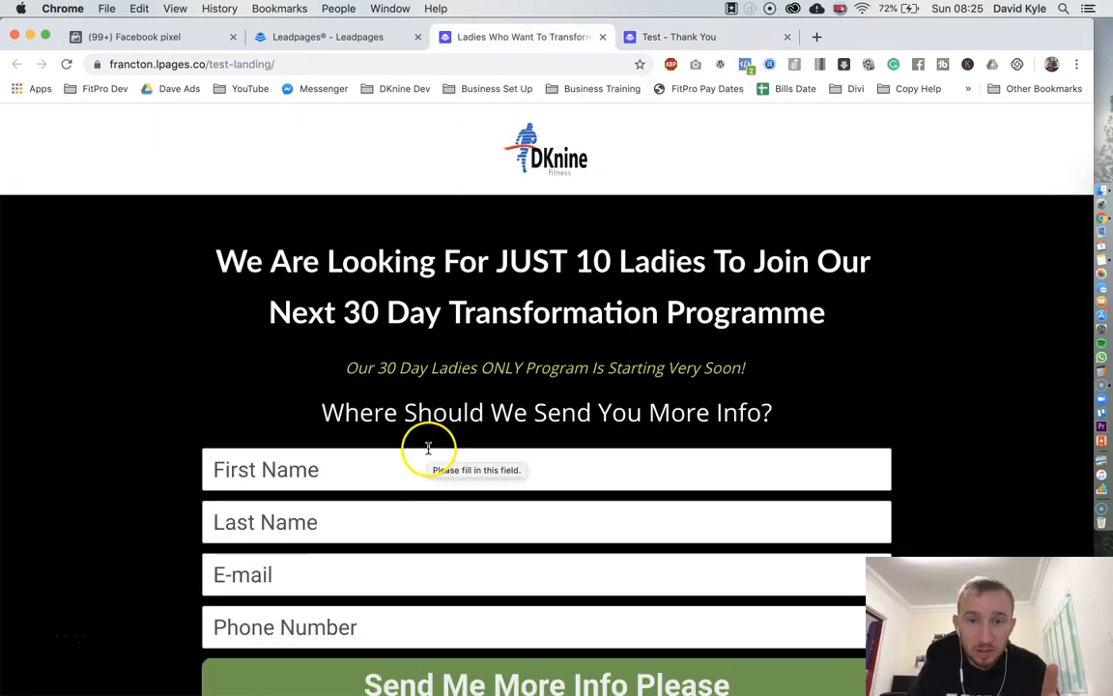
{"action": "scroll", "coordinate": [420, 464], "scroll_direction": "down", "scroll_amount": 2}
{"action": "left_click", "coordinate": [492, 609]}
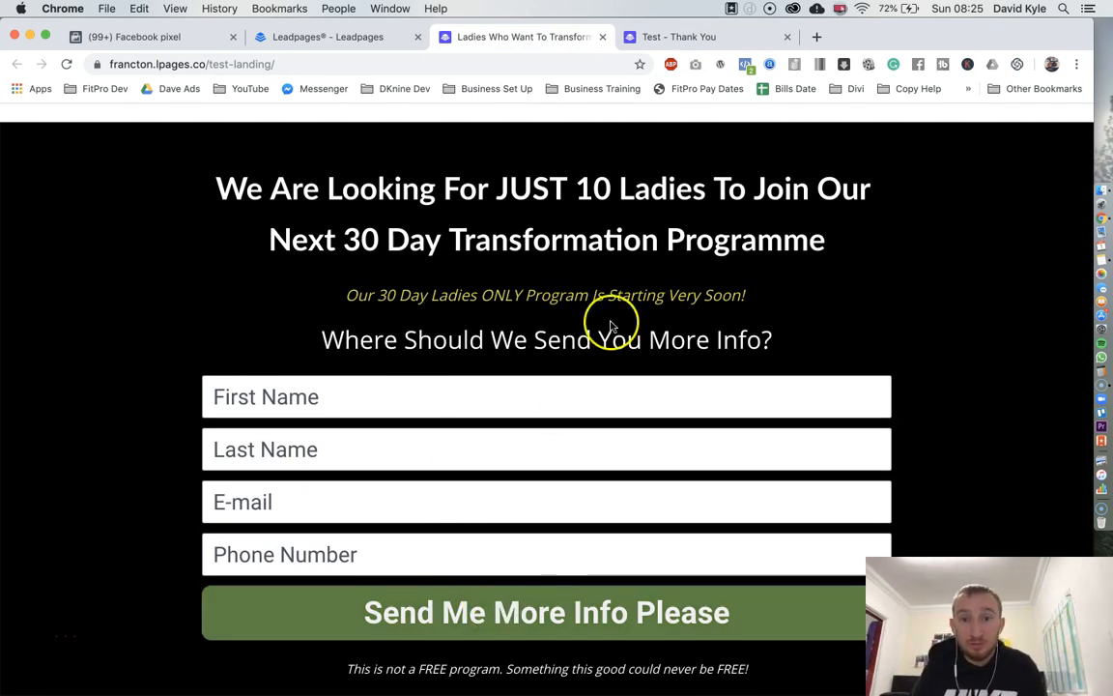
{"action": "left_click", "coordinate": [688, 35]}
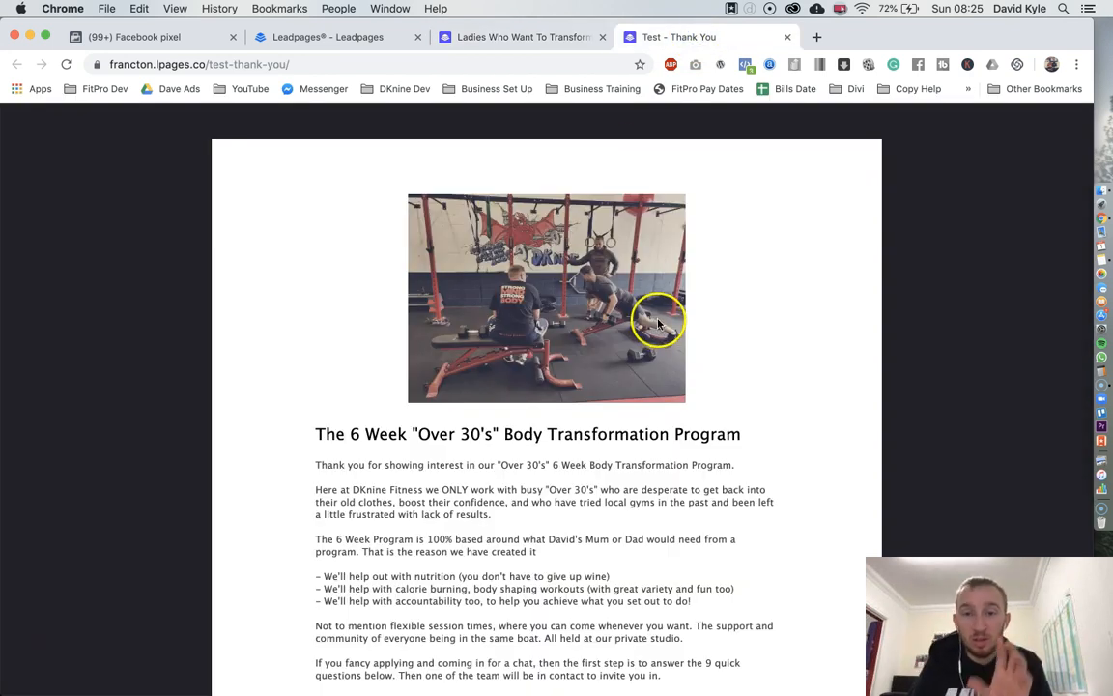
{"action": "left_click", "coordinate": [537, 37]}
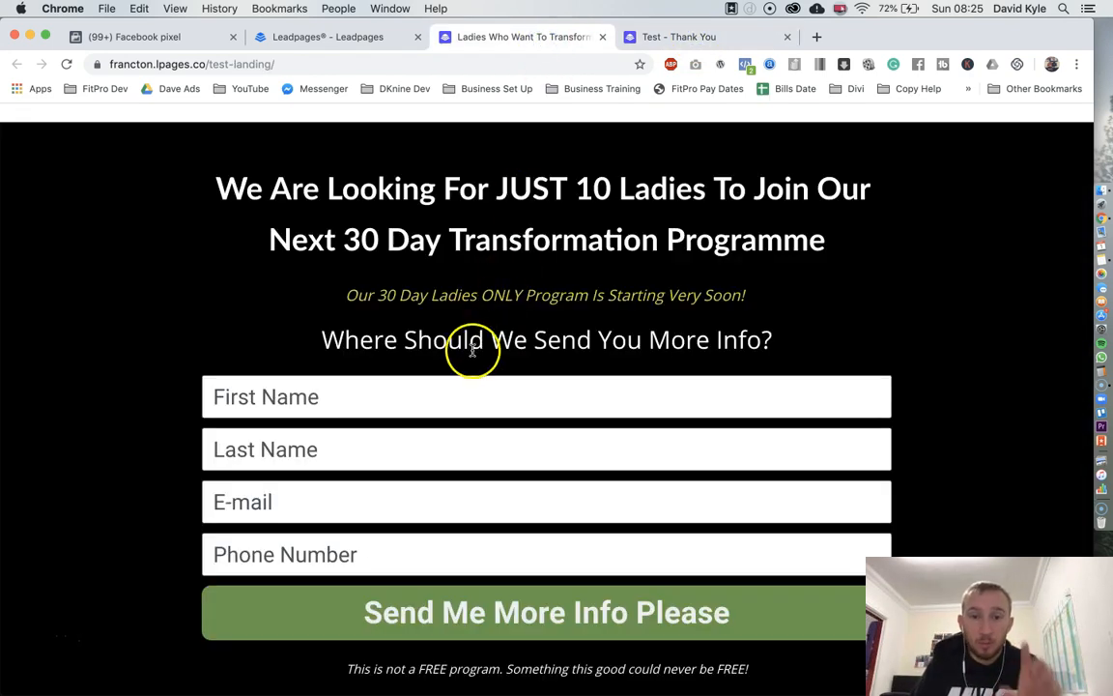
{"action": "left_click", "coordinate": [679, 36]}
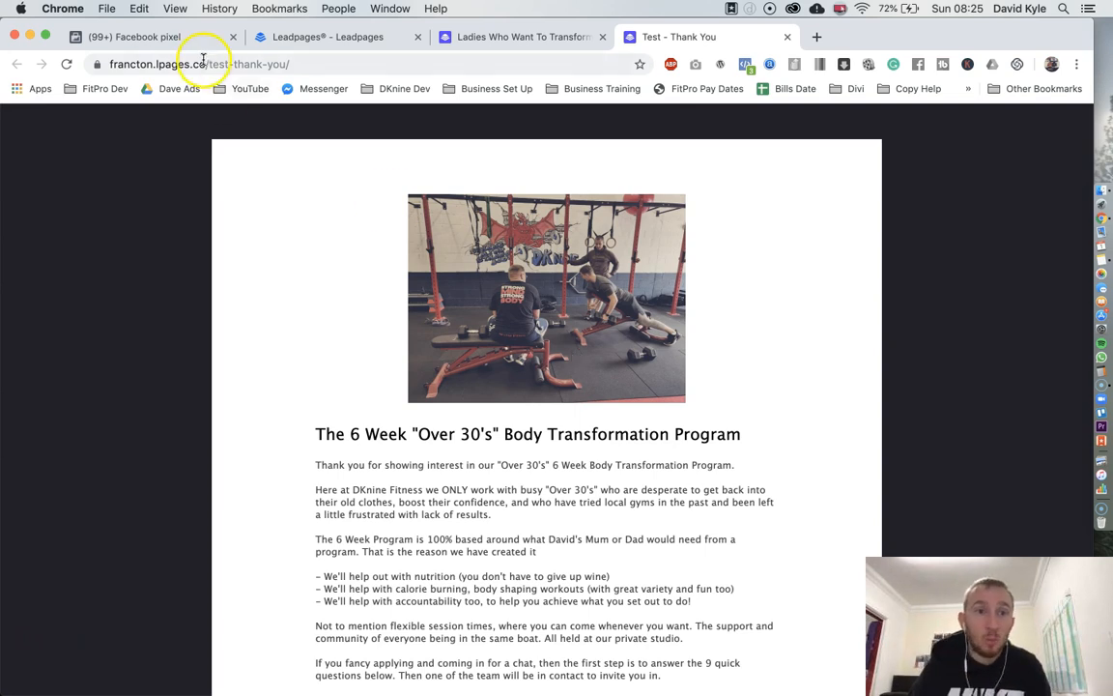
Step: Return to Events Manager, close the Install pixel dialog and reload the pixel overview to review its received activity
{"action": "left_click", "coordinate": [183, 38]}
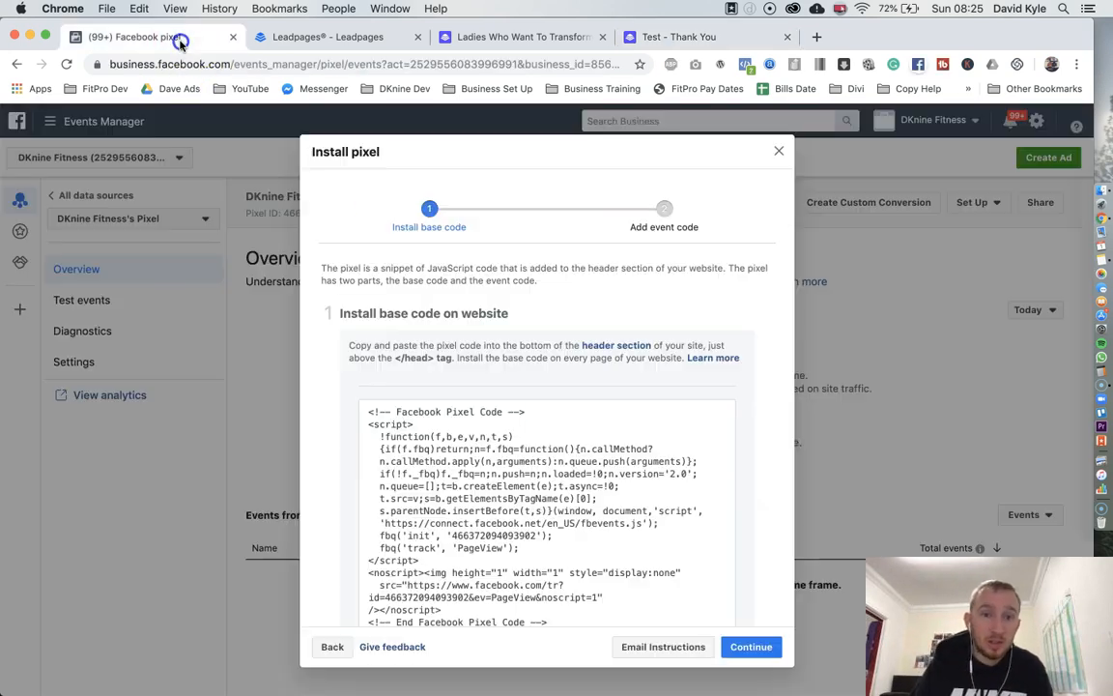
{"action": "left_click", "coordinate": [778, 151]}
{"action": "left_click", "coordinate": [572, 62]}
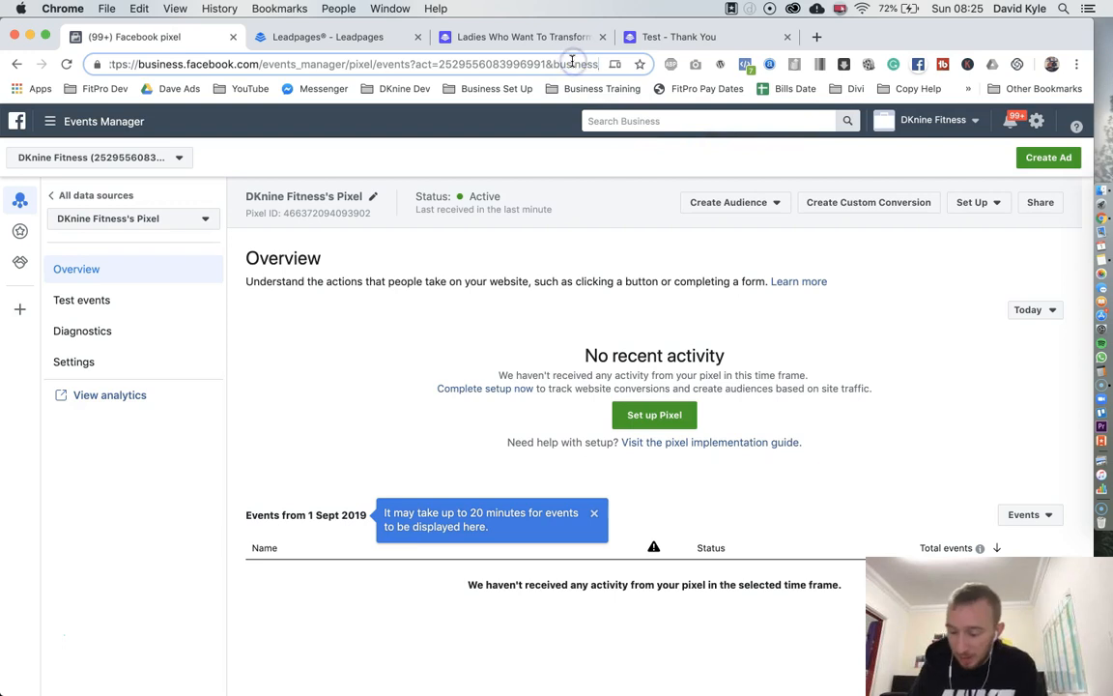
{"action": "key", "text": "Return"}
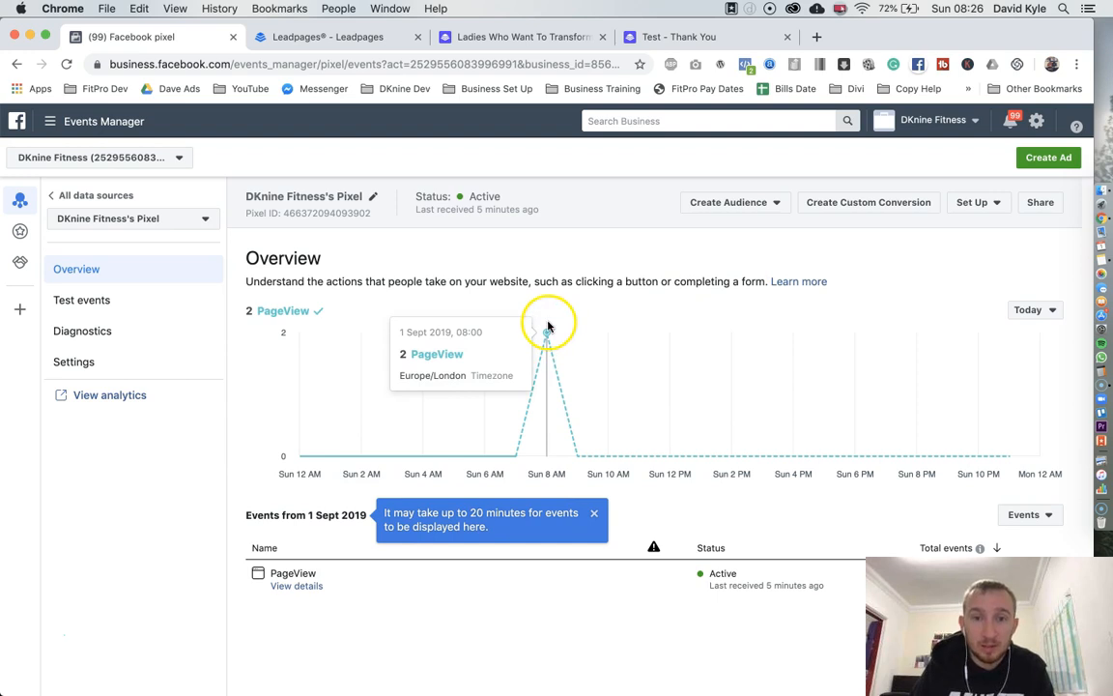
Step: Open the Test - Landing page for editing and remove the second integration from its opt-in form
{"action": "left_click", "coordinate": [527, 35]}
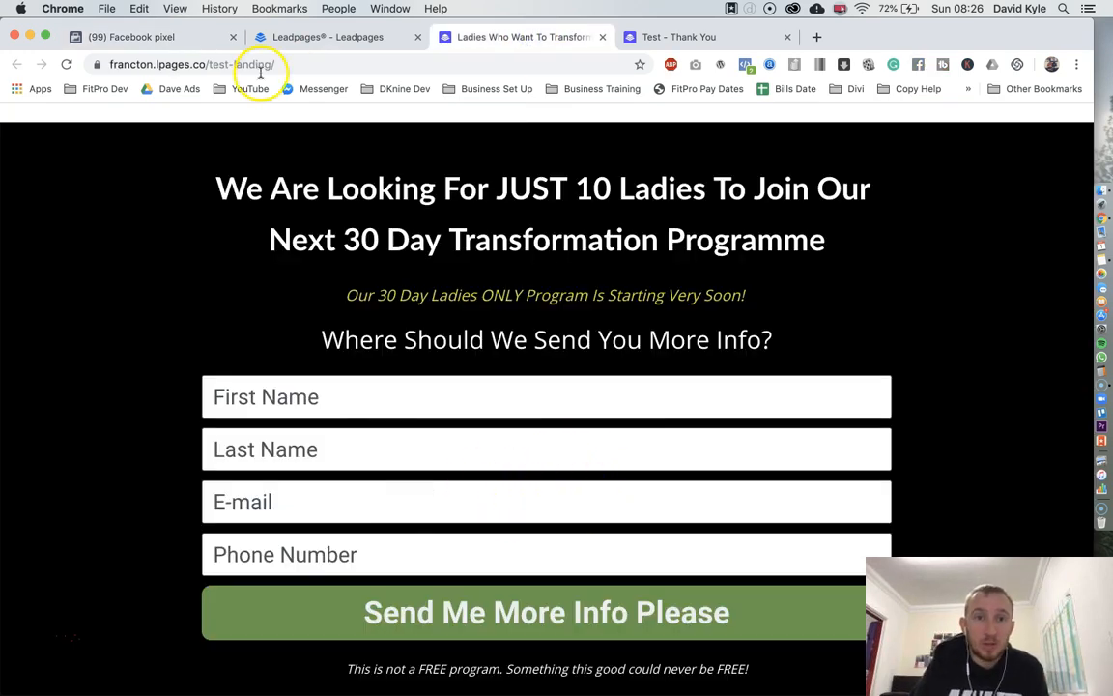
{"action": "left_click", "coordinate": [348, 38]}
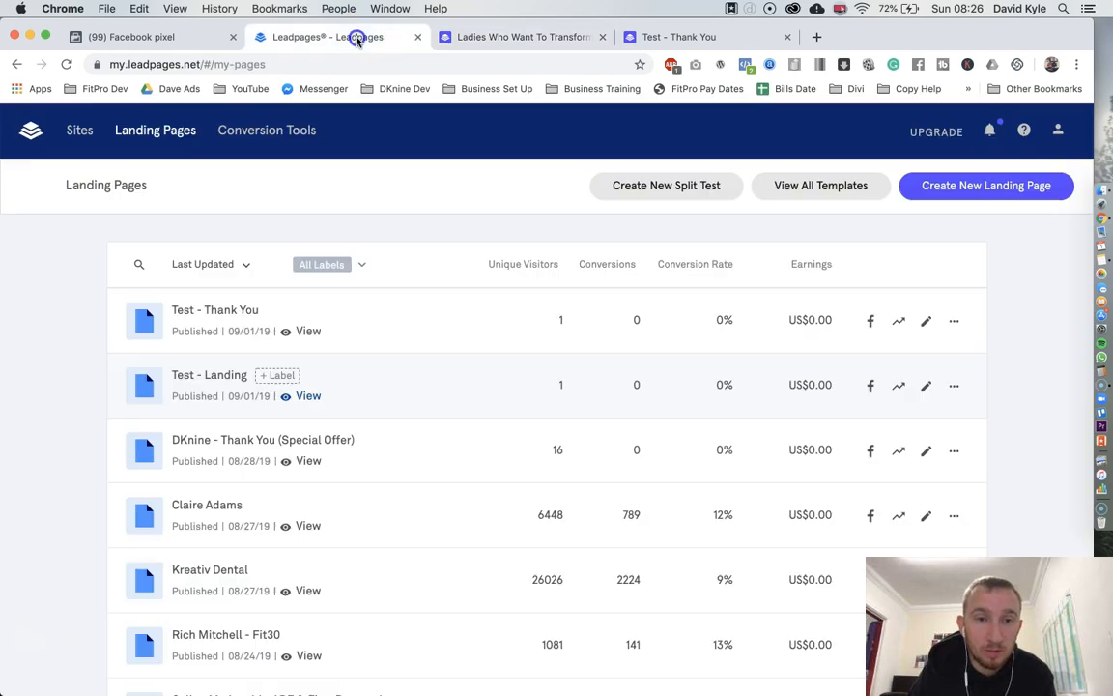
{"action": "left_click", "coordinate": [222, 378]}
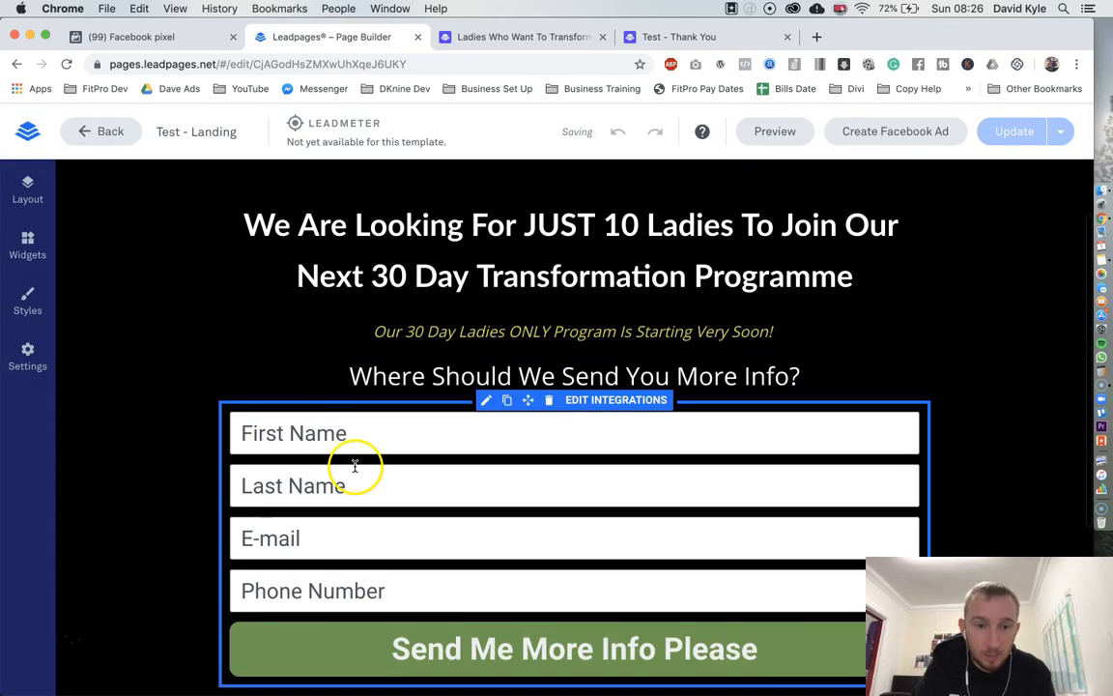
{"action": "left_click", "coordinate": [354, 466]}
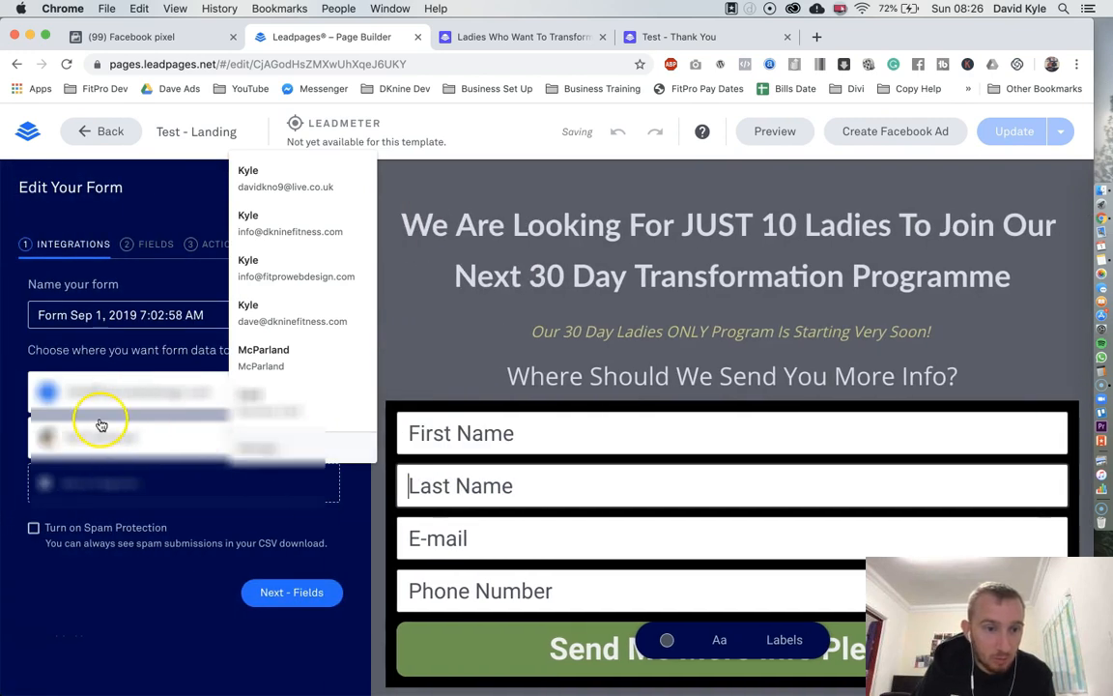
{"action": "left_click", "coordinate": [204, 187]}
{"action": "left_click", "coordinate": [300, 441]}
{"action": "left_click", "coordinate": [299, 396]}
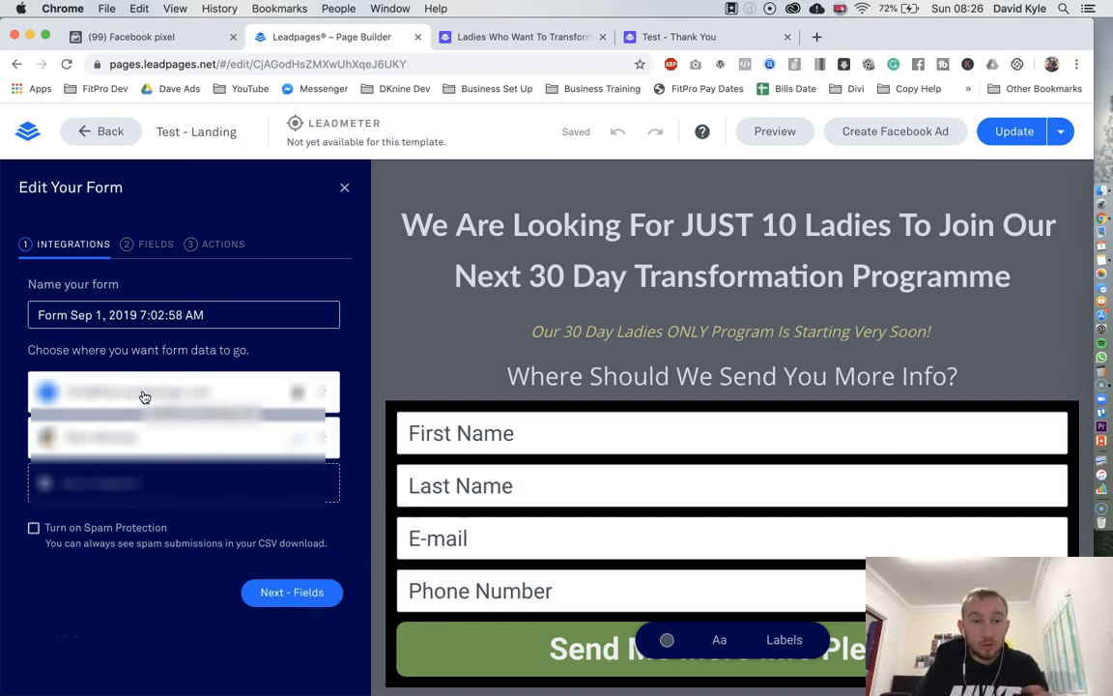
Step: Replace the recipient in the form's email integration with the business's info address and save the integration
{"action": "left_click", "coordinate": [143, 397]}
{"action": "left_click", "coordinate": [101, 451]}
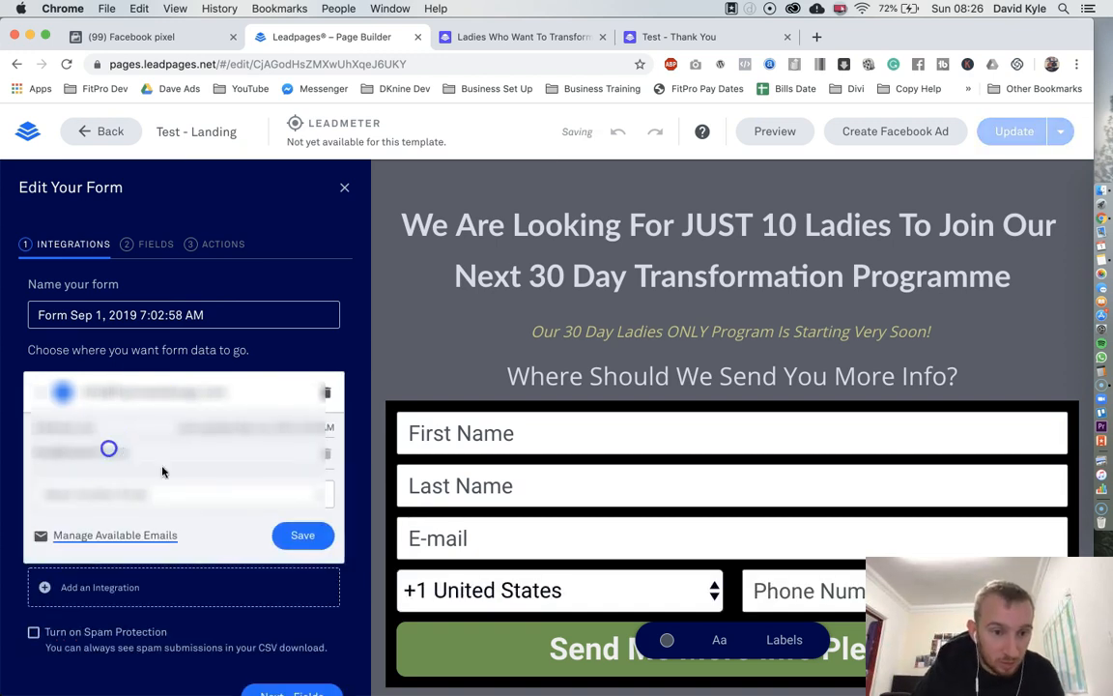
{"action": "left_click", "coordinate": [87, 495]}
{"action": "left_click", "coordinate": [125, 500]}
{"action": "left_click", "coordinate": [328, 456]}
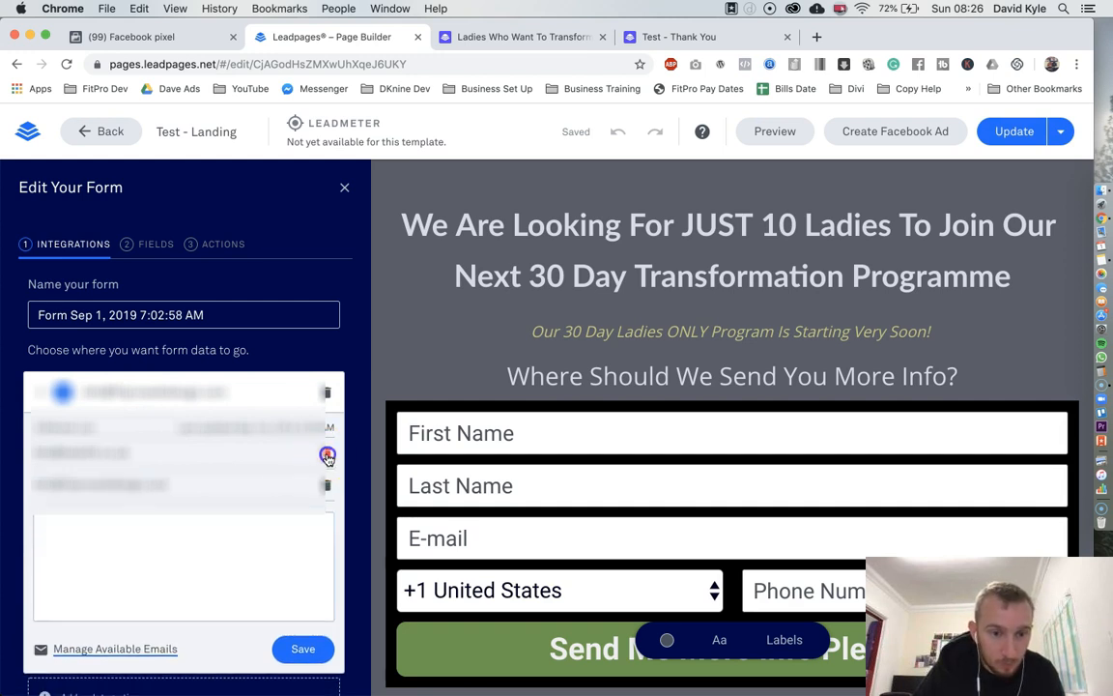
{"action": "left_click", "coordinate": [301, 534]}
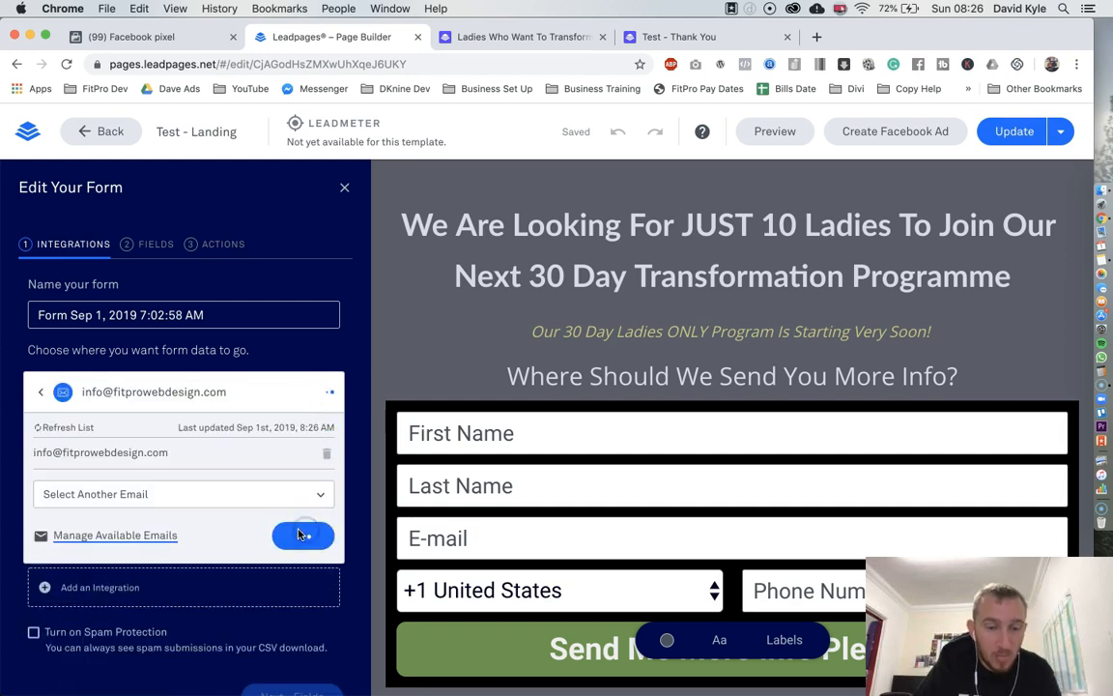
{"action": "scroll", "coordinate": [280, 448], "scroll_direction": "down", "scroll_amount": 2}
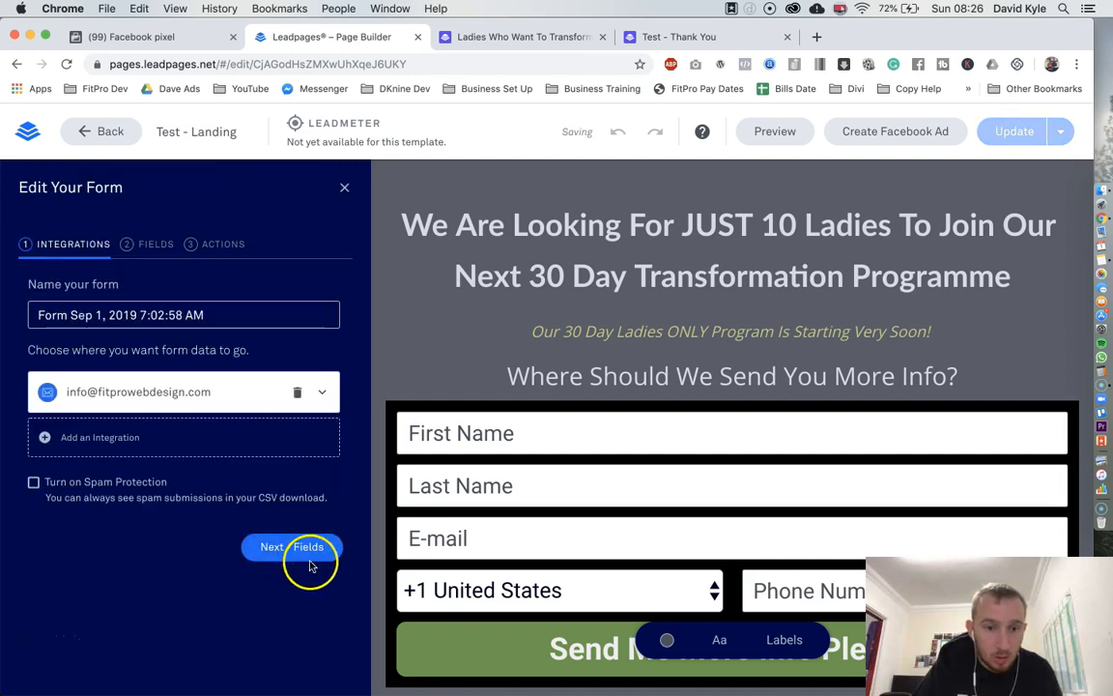
Step: Make the form's Phone Number field required and turn off its country code selection
{"action": "left_click", "coordinate": [309, 551]}
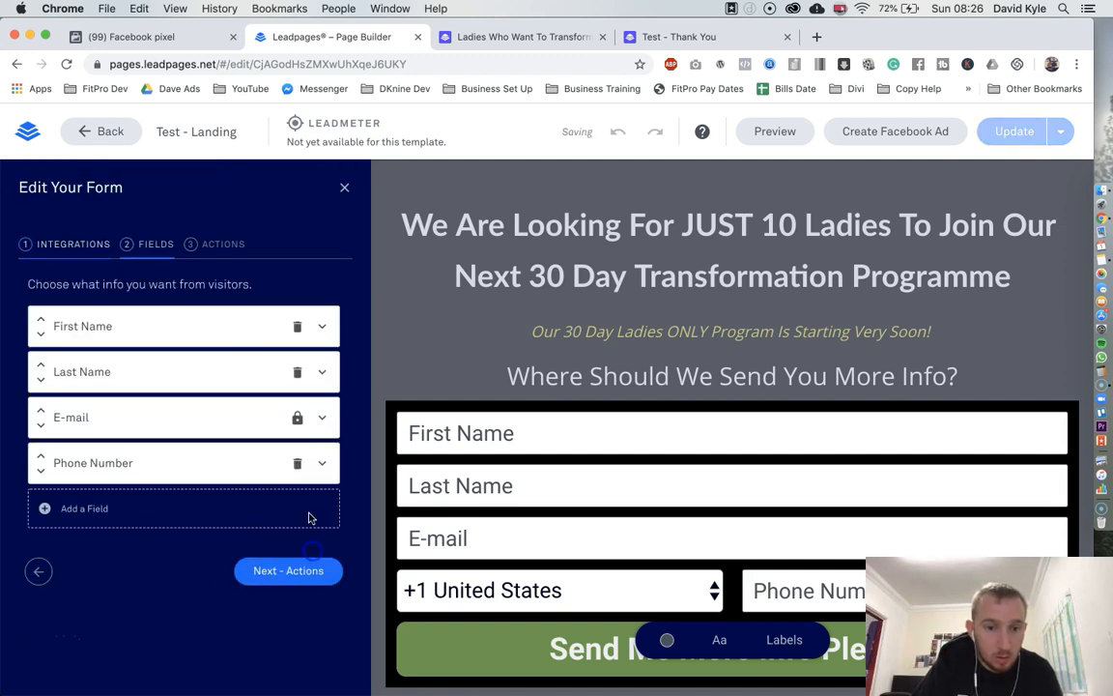
{"action": "left_click", "coordinate": [97, 459]}
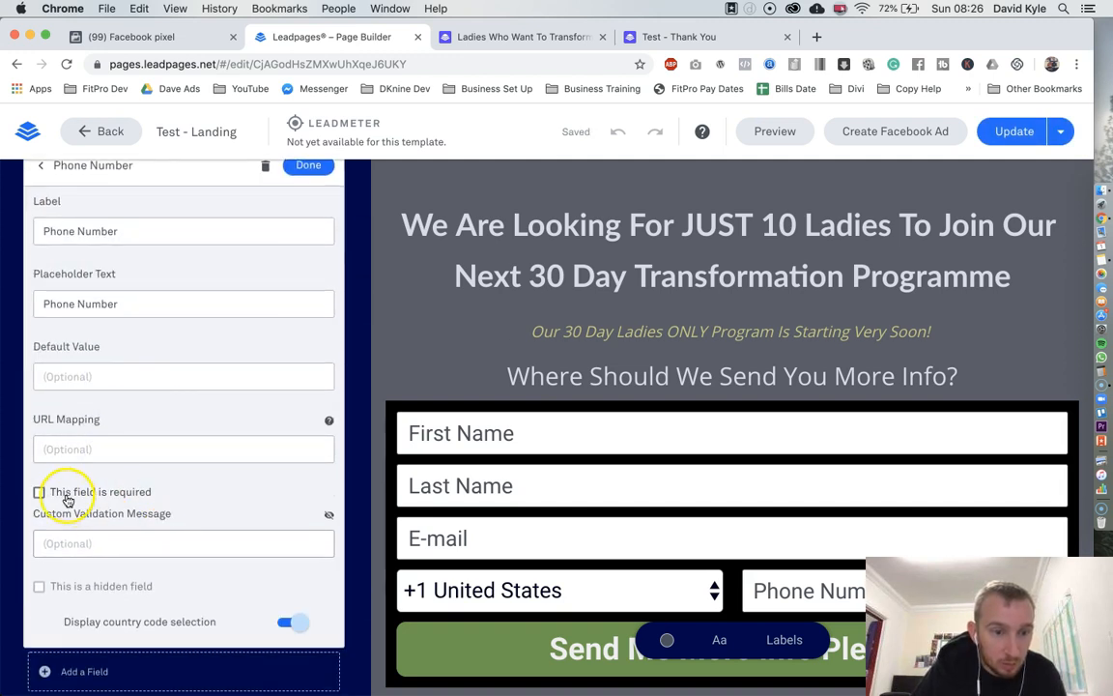
{"action": "left_click", "coordinate": [38, 492]}
{"action": "scroll", "coordinate": [280, 521], "scroll_direction": "up", "scroll_amount": 3}
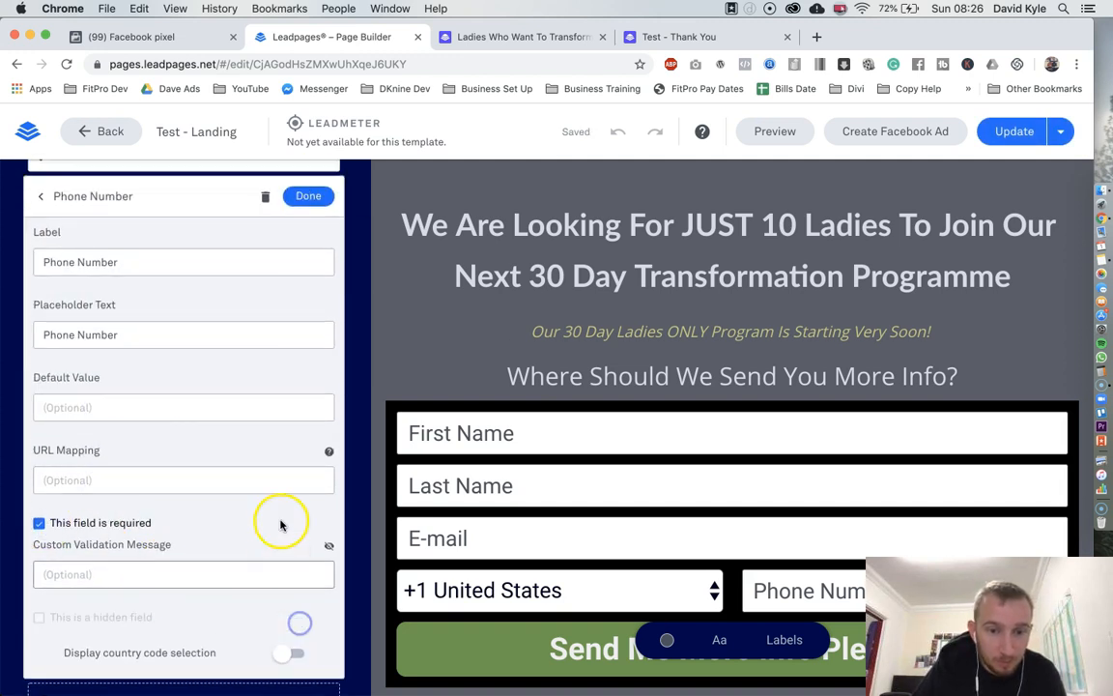
{"action": "left_click", "coordinate": [308, 314]}
Step: Set the form to send visitors to the Test - Thank You landing page and save the form
{"action": "left_click", "coordinate": [301, 571]}
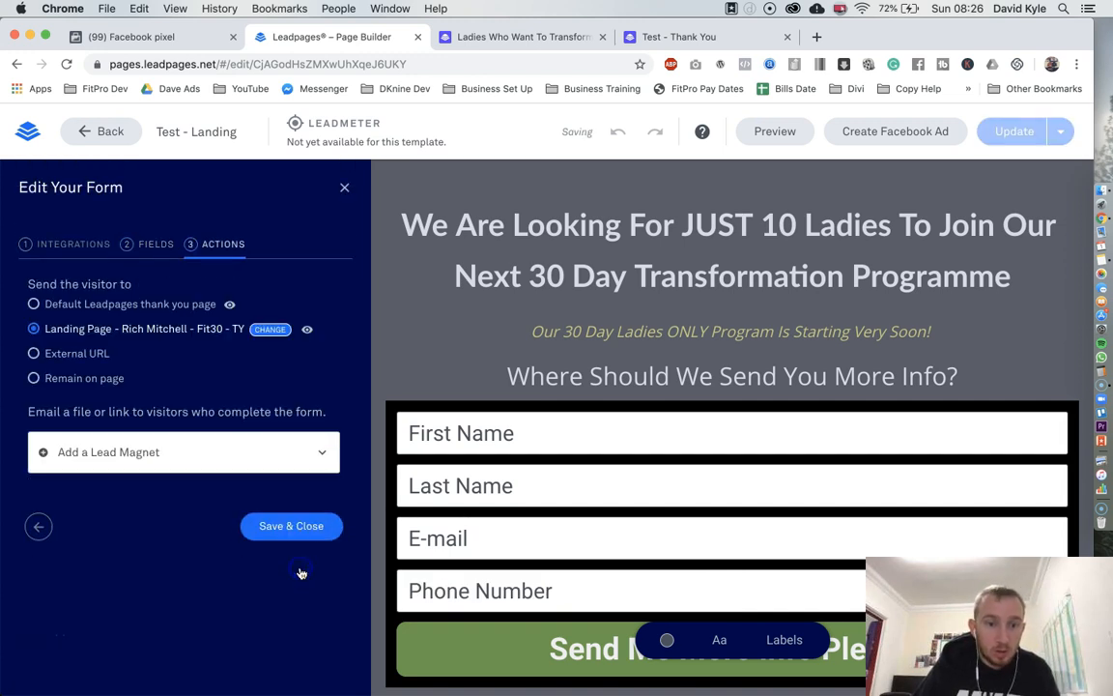
{"action": "left_click", "coordinate": [272, 329]}
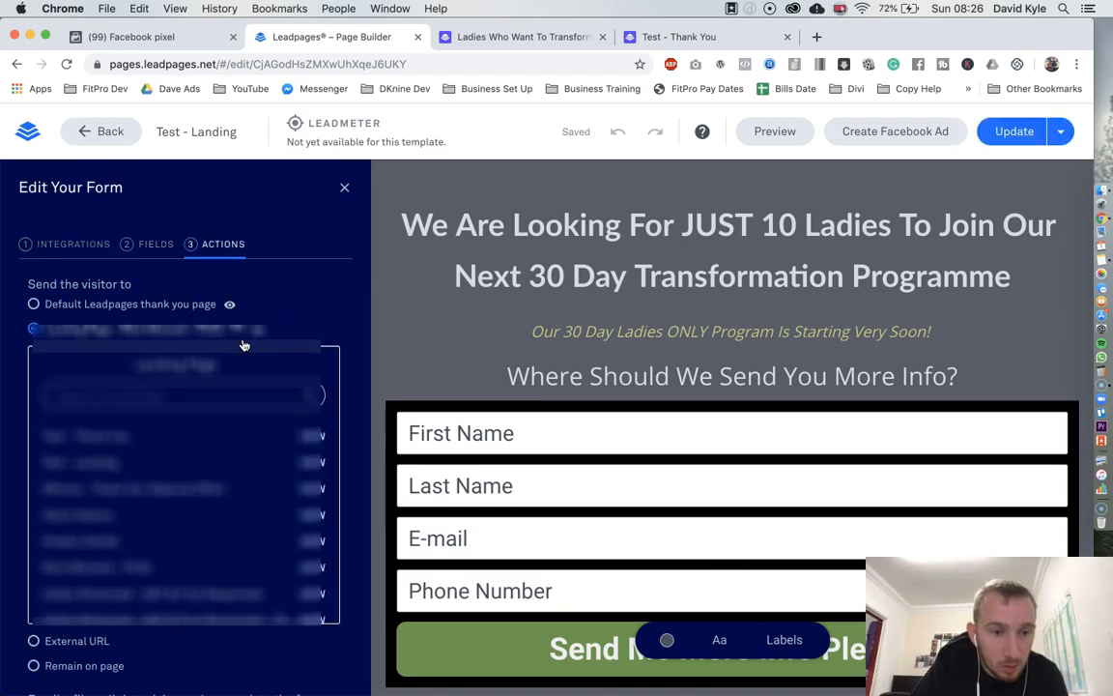
{"action": "left_click", "coordinate": [106, 436]}
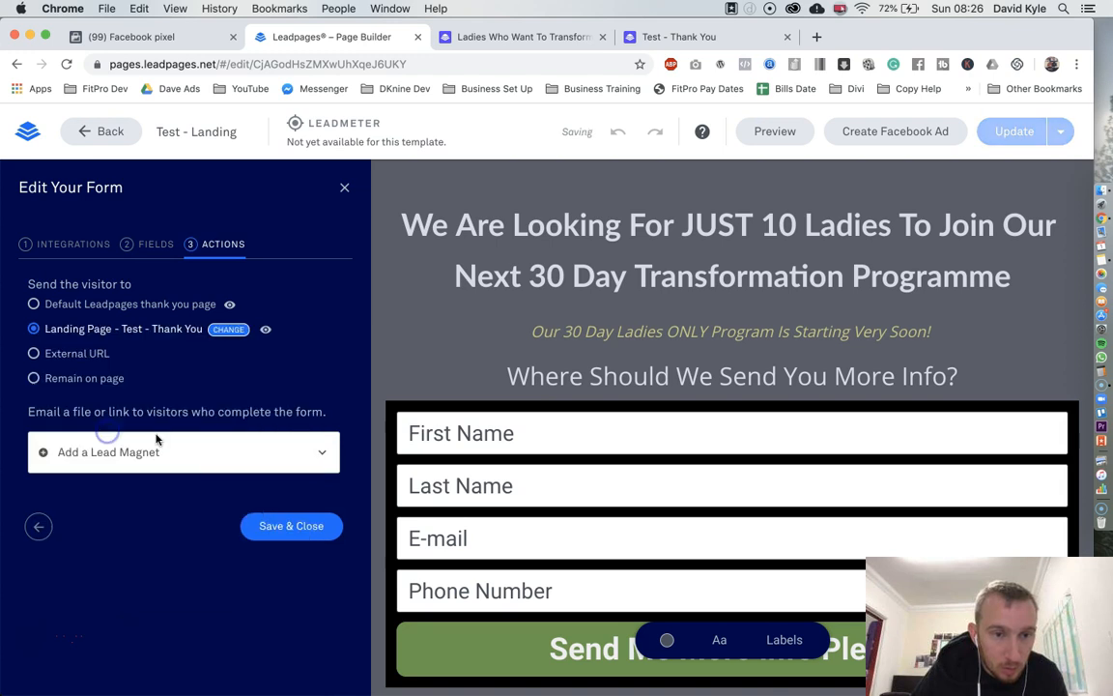
{"action": "left_click", "coordinate": [291, 526]}
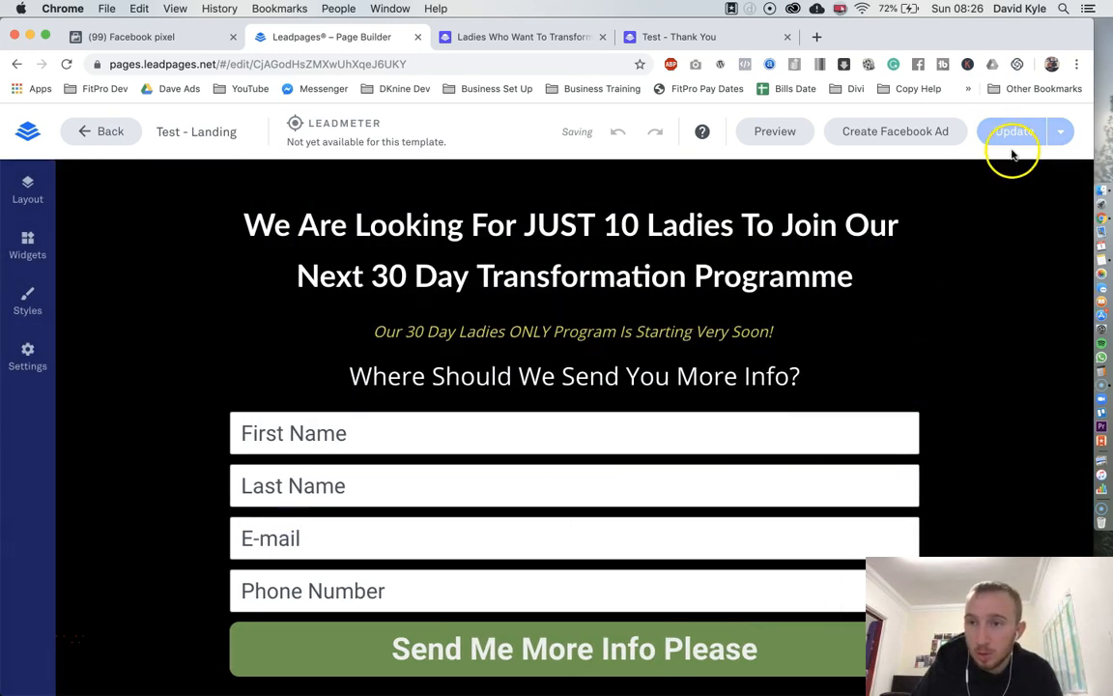
Step: Publish the updated Test - Landing page, replacing the old live-page tabs with a fresh view of it
{"action": "left_click", "coordinate": [1012, 140]}
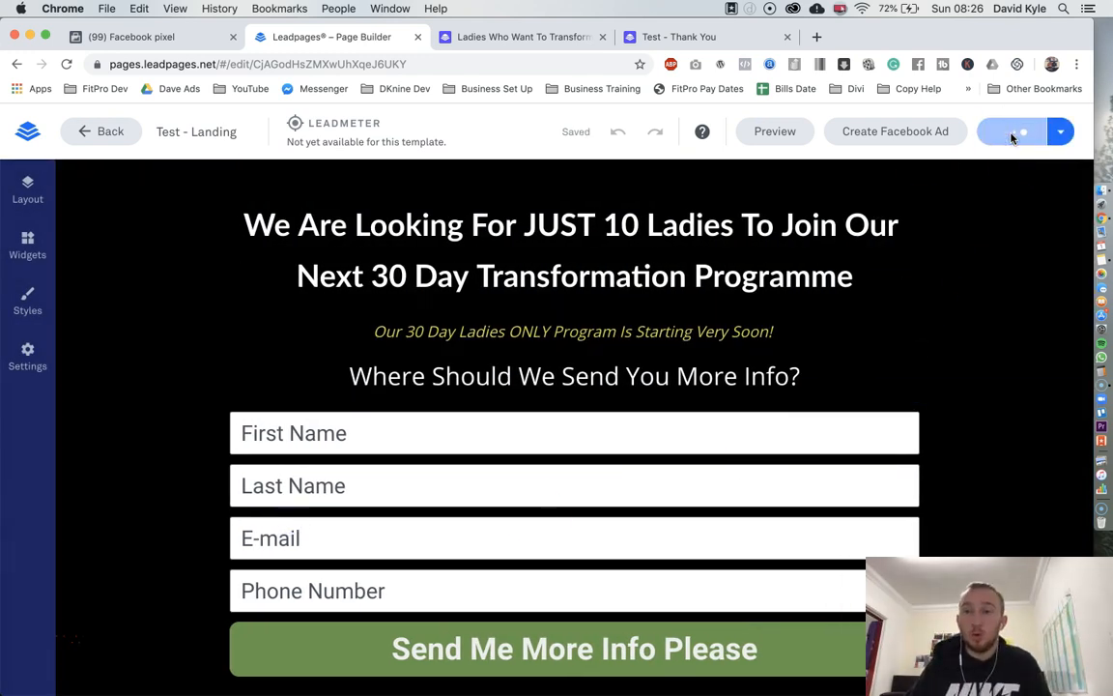
{"action": "left_click", "coordinate": [601, 37]}
{"action": "left_click", "coordinate": [599, 37]}
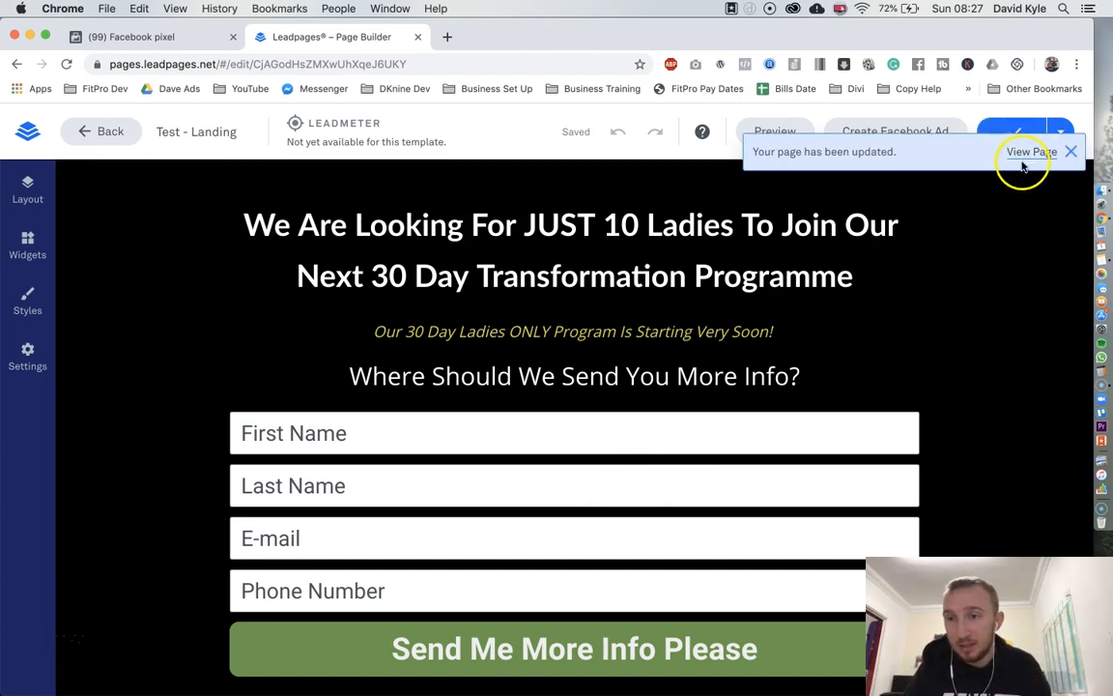
{"action": "left_click", "coordinate": [1031, 151]}
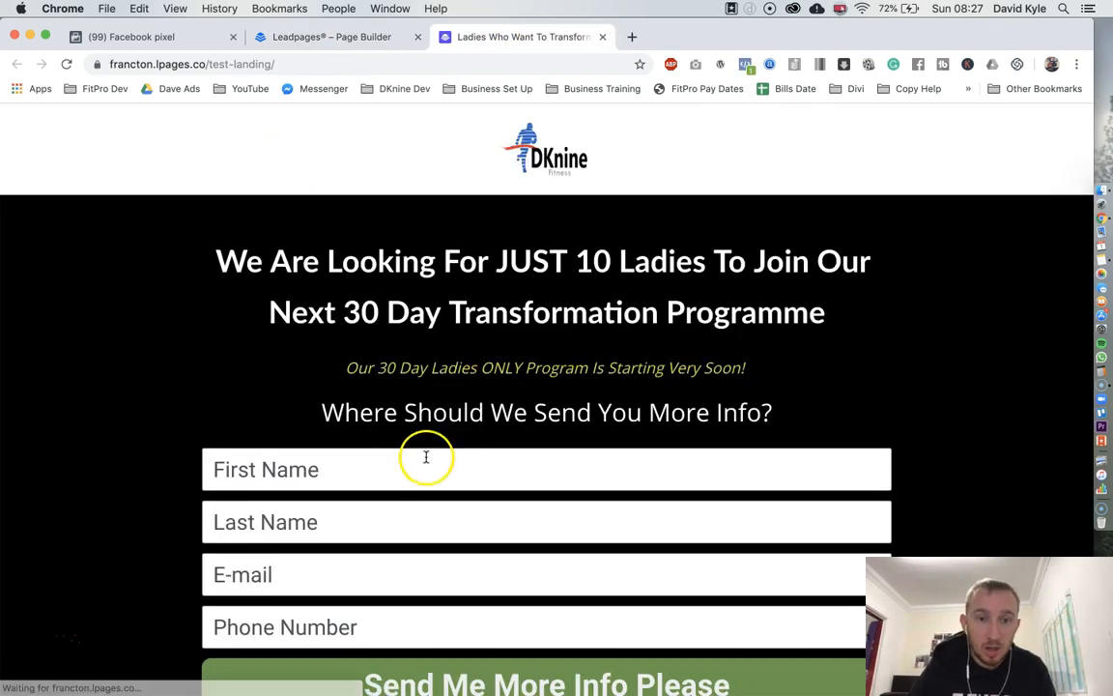
Step: Fill in the live landing page's opt-in form with the saved name, email and phone number and submit it
{"action": "left_click", "coordinate": [355, 479]}
{"action": "left_click", "coordinate": [258, 215]}
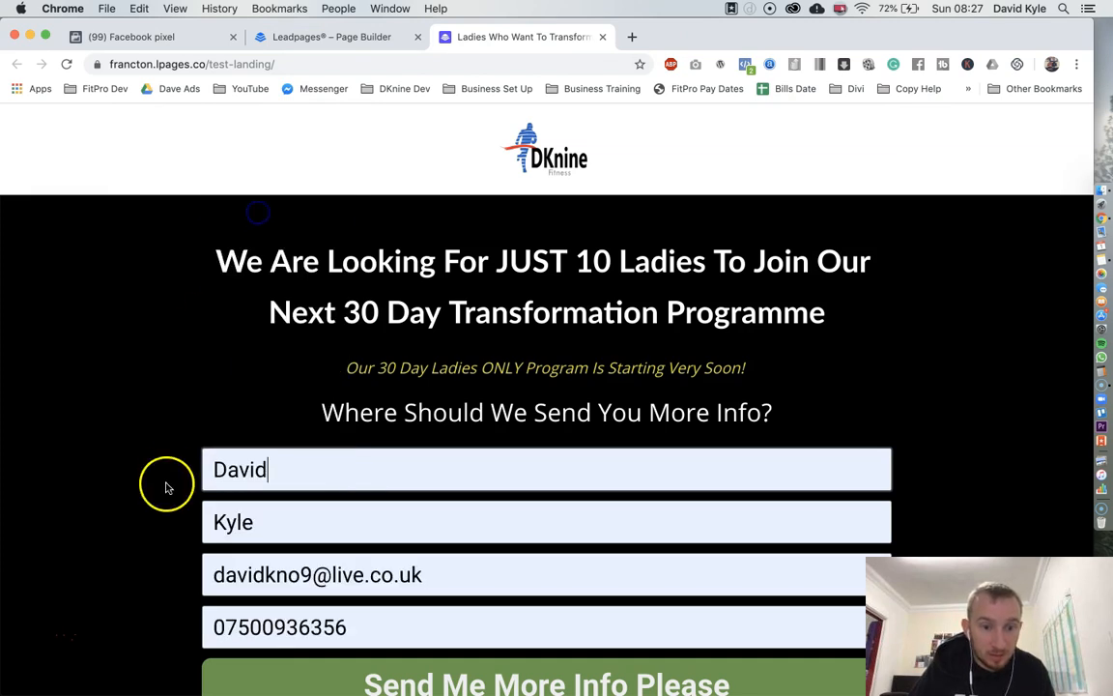
{"action": "scroll", "coordinate": [163, 454], "scroll_direction": "down", "scroll_amount": 3}
{"action": "left_click", "coordinate": [519, 541]}
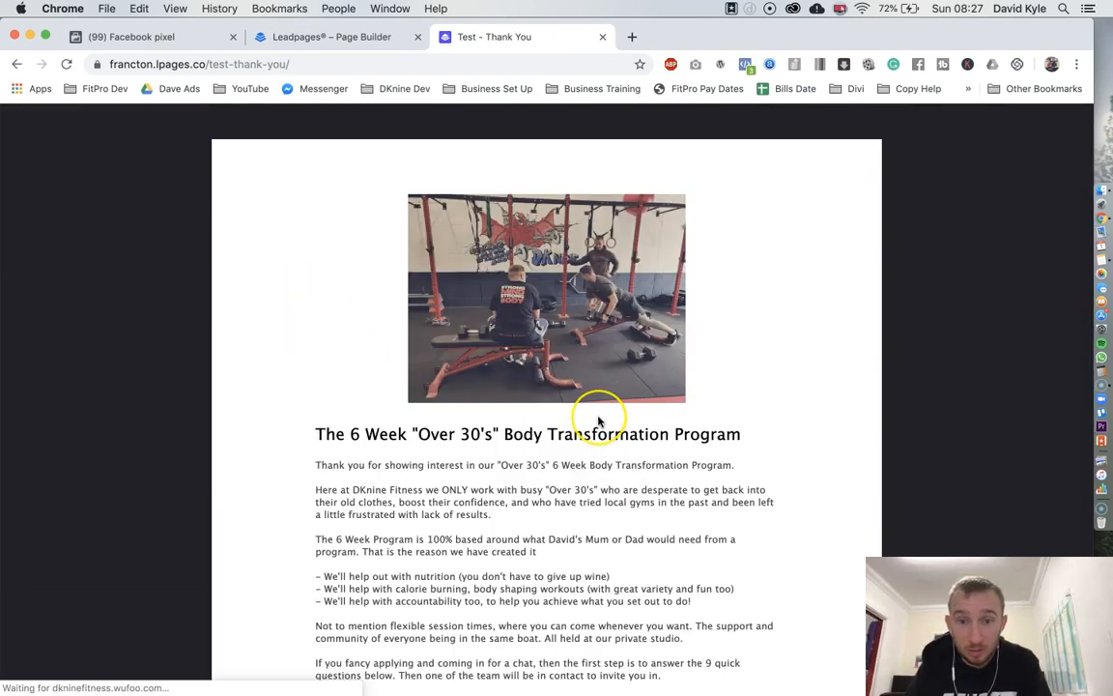
Step: Return to Events Manager, reload the pixel overview and inspect the PageView activity peak on the chart
{"action": "left_click", "coordinate": [164, 36]}
{"action": "left_click", "coordinate": [379, 66]}
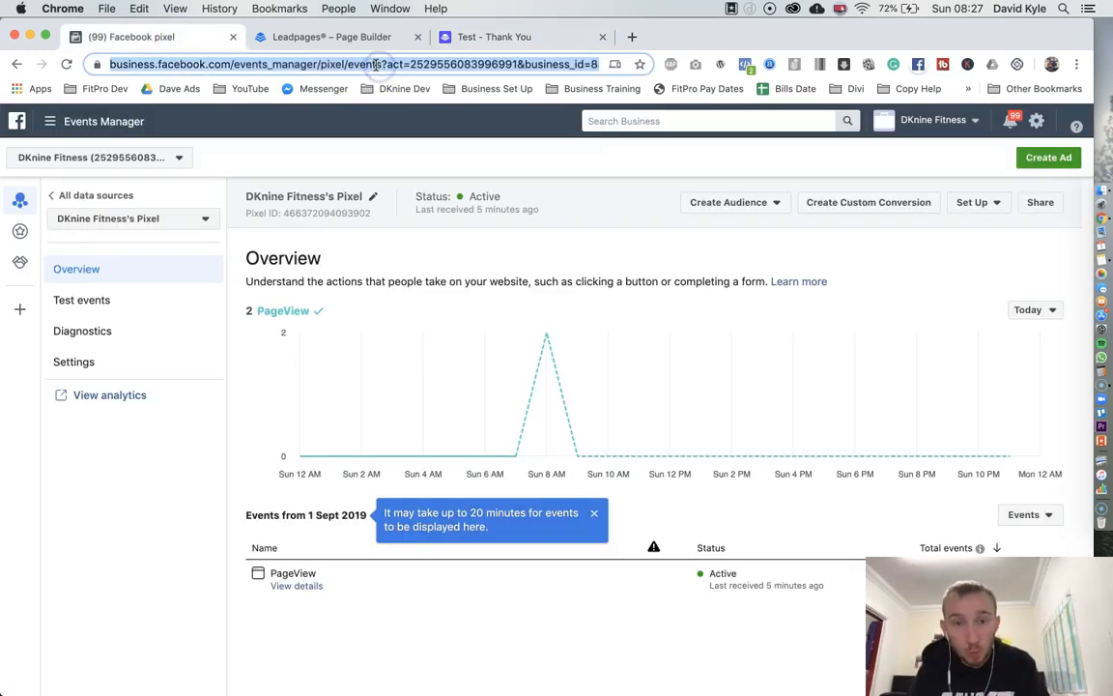
{"action": "key", "text": "Return"}
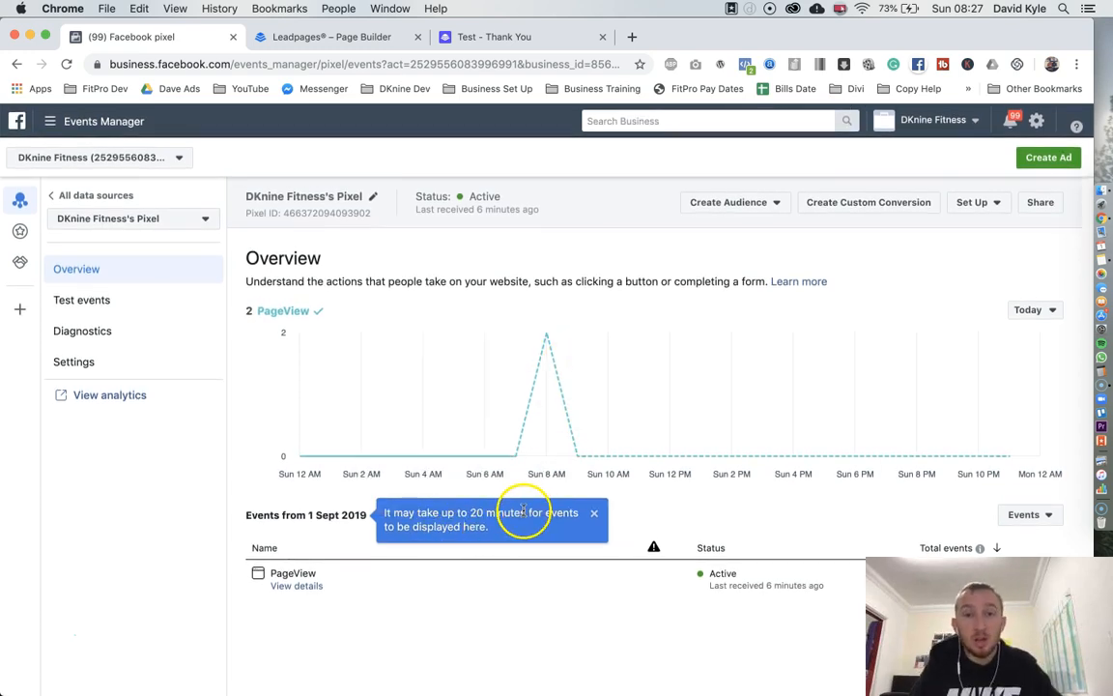
{"action": "mouse_move", "coordinate": [560, 337]}
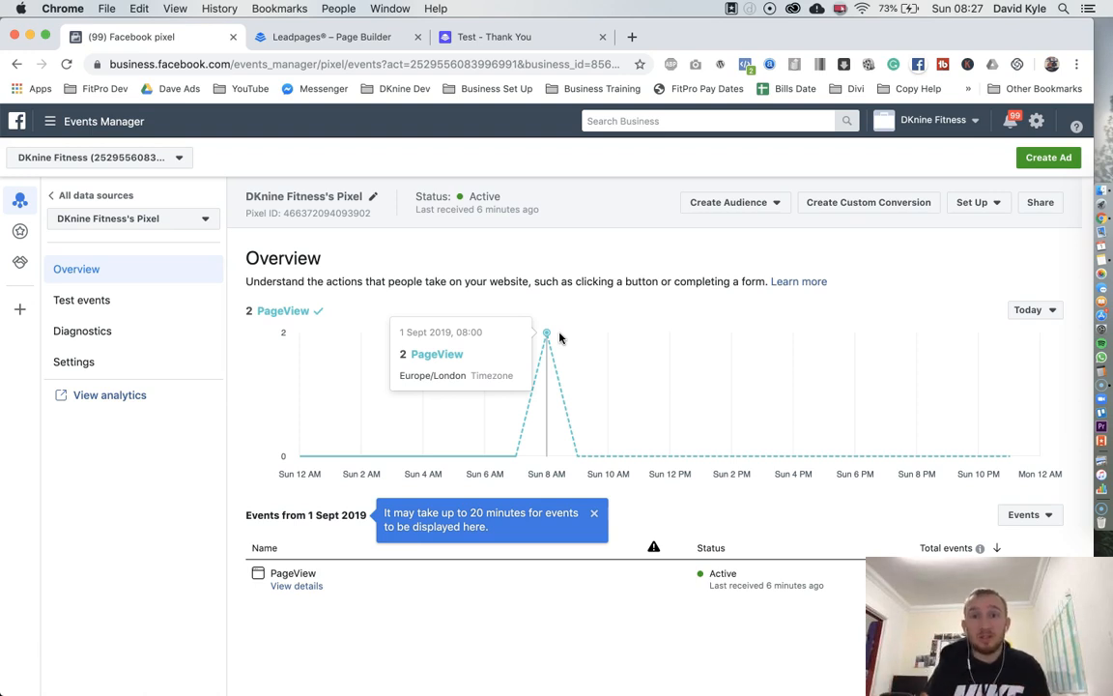
{"action": "left_click", "coordinate": [553, 341]}
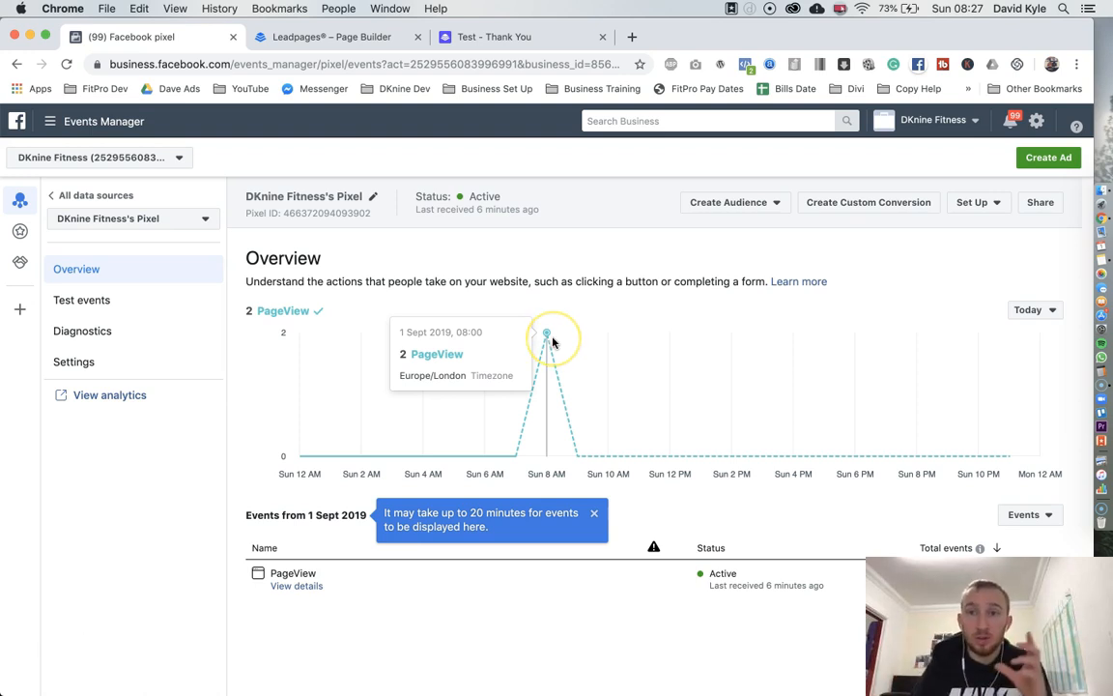
Step: Switch to Ads Manager and start creating a new campaign
{"action": "left_click", "coordinate": [51, 121]}
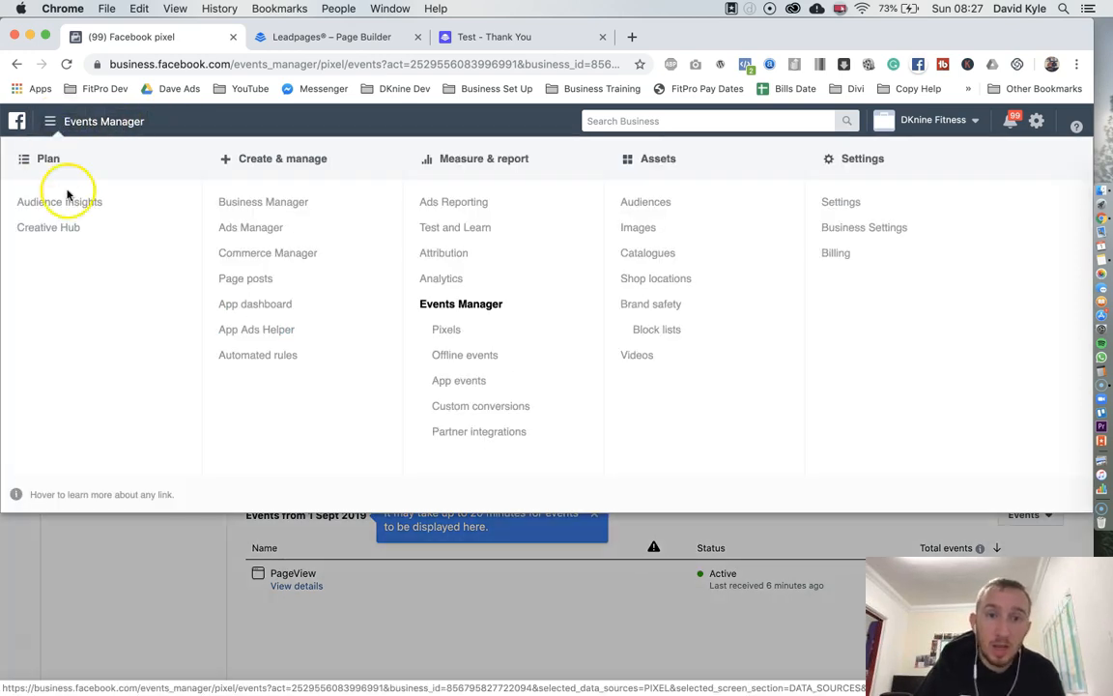
{"action": "left_click", "coordinate": [232, 231]}
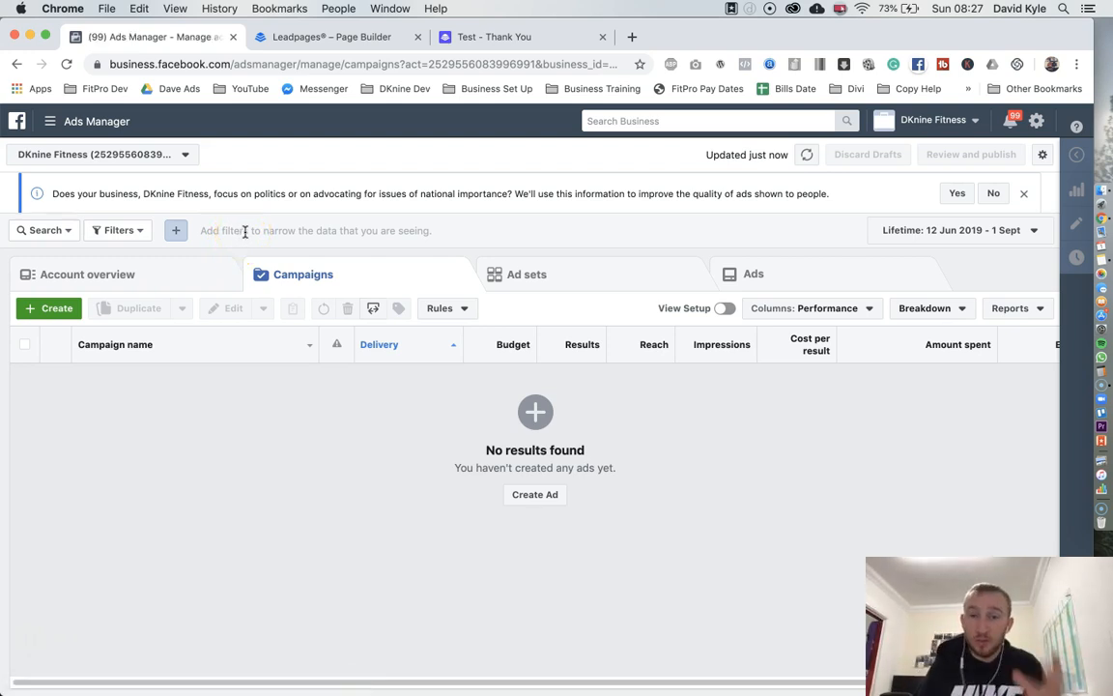
{"action": "left_click", "coordinate": [30, 308]}
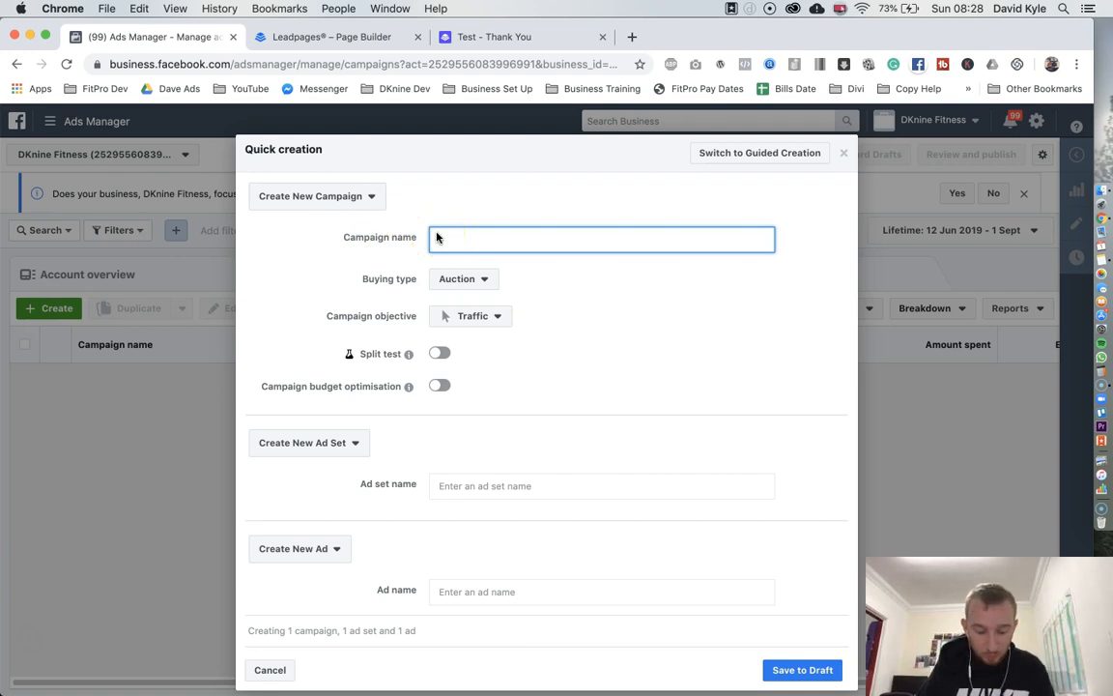
{"action": "type", "text": "Test Conver"}
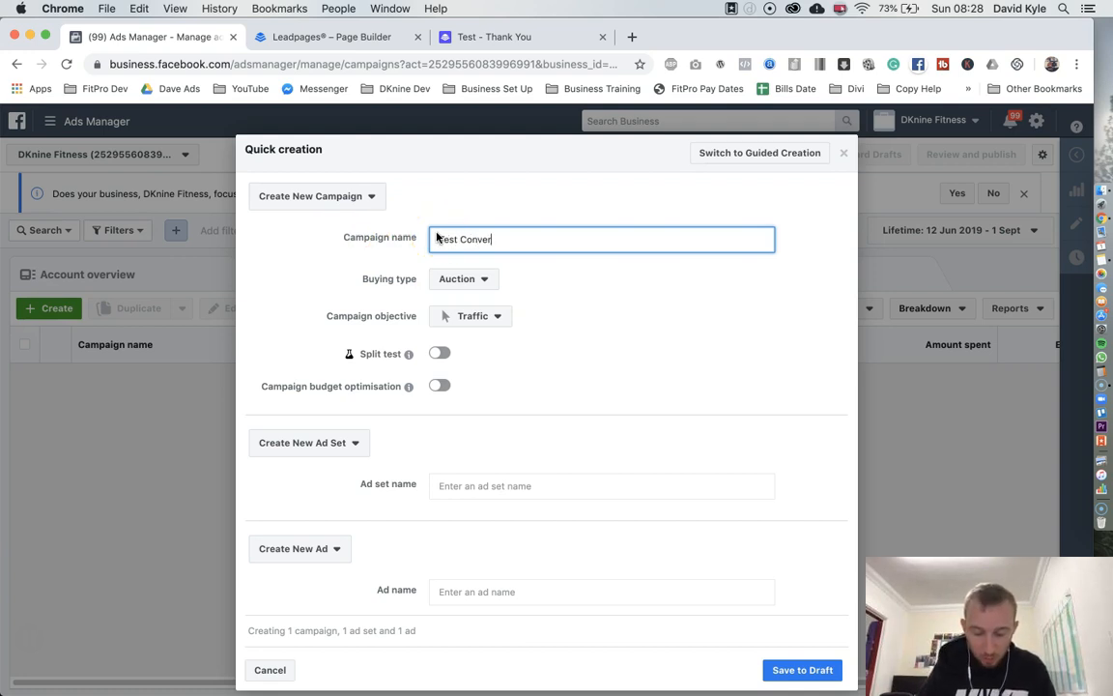
{"action": "type", "text": "sions"}
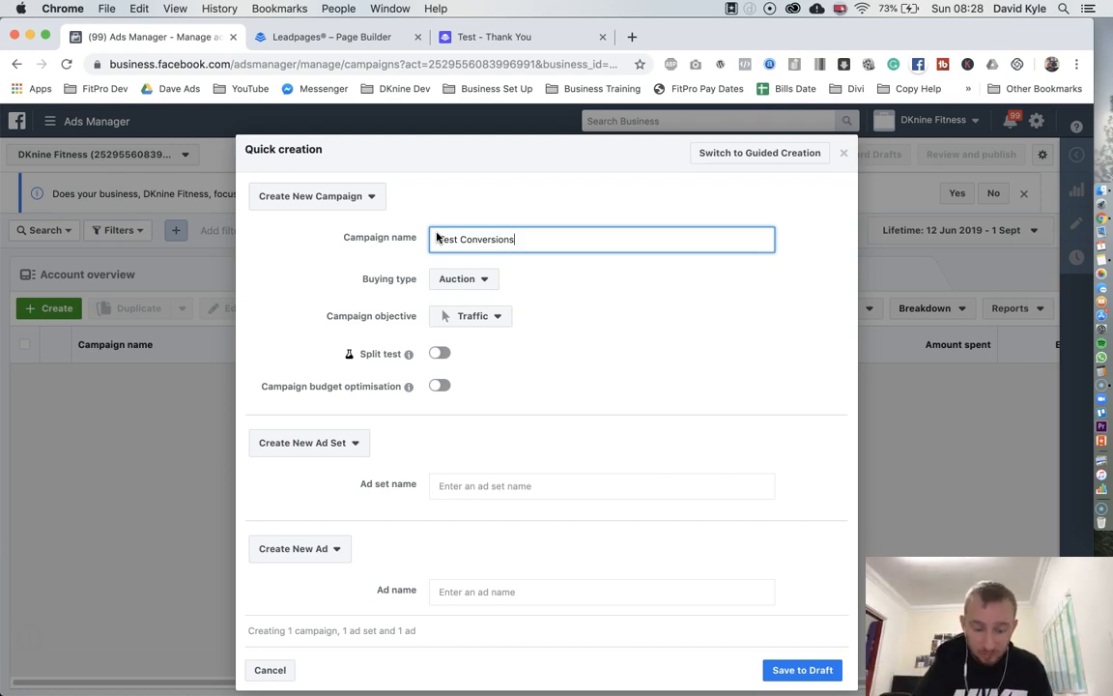
{"action": "key", "text": "super+a"}
{"action": "key", "text": "BackSpace"}
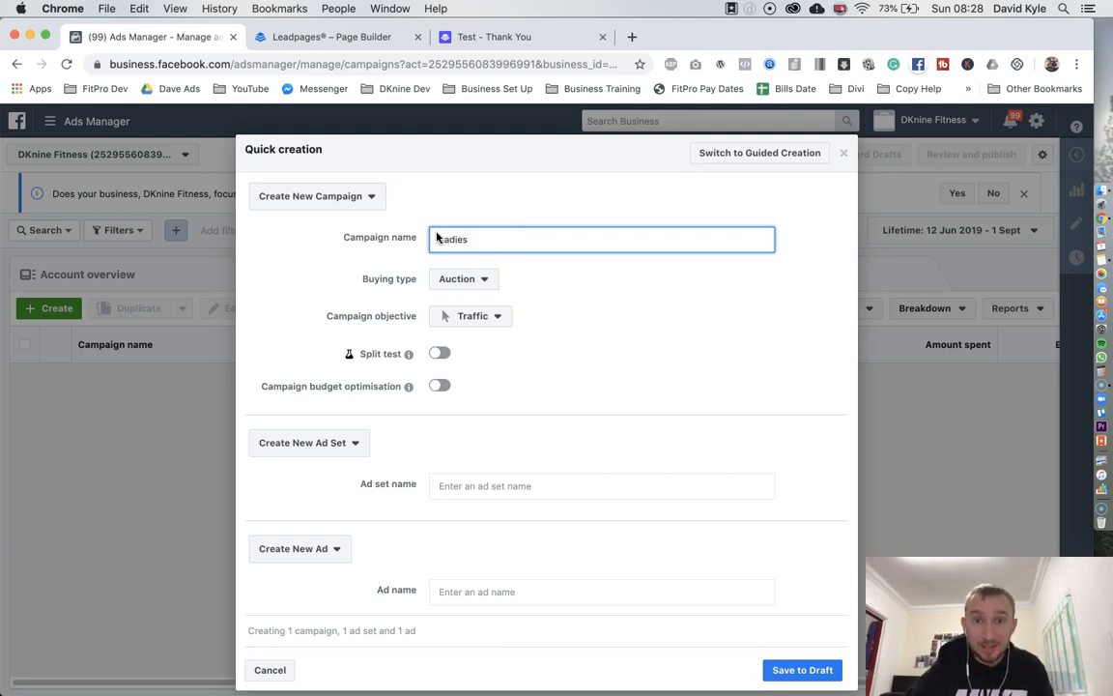
Step: Name the new campaign "Ladies | Conversions | 01/Aug | Test for YouTube"
{"action": "type", "text": "Ladies"}
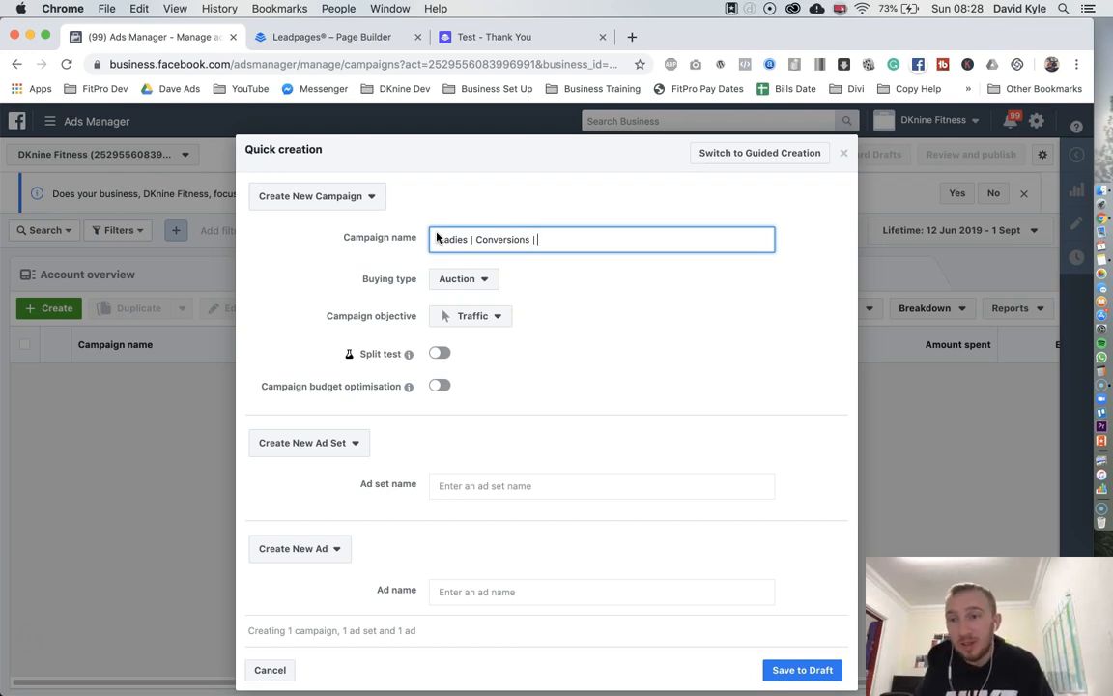
{"action": "type", "text": "01/Aug"}
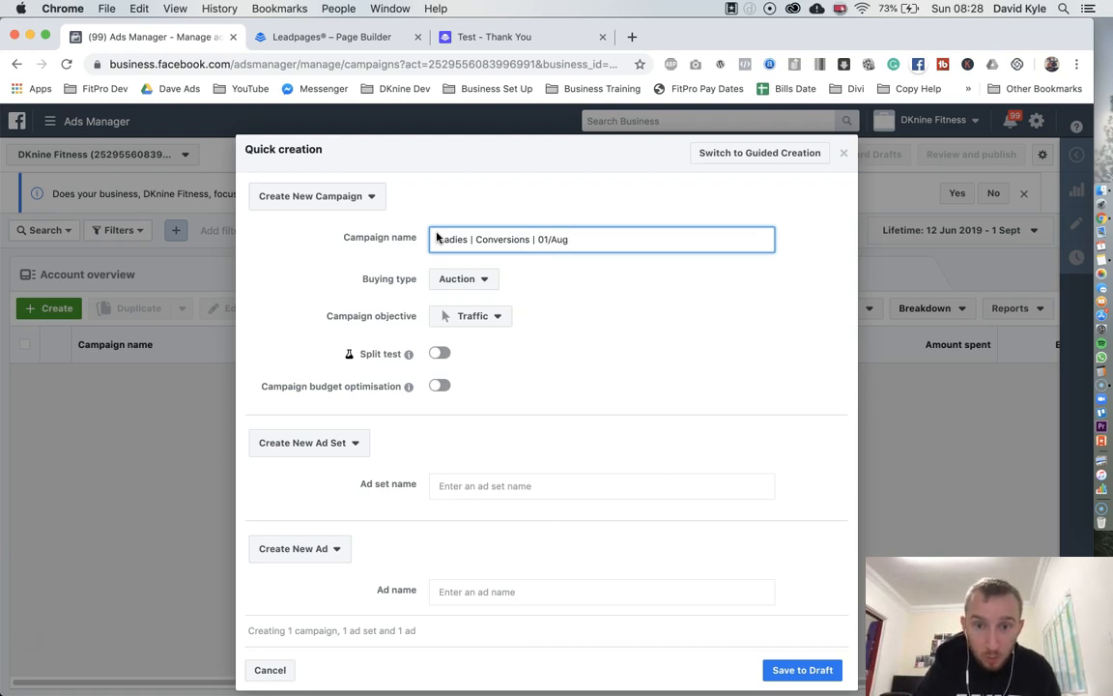
{"action": "type", "text": " | Test for YouTube"}
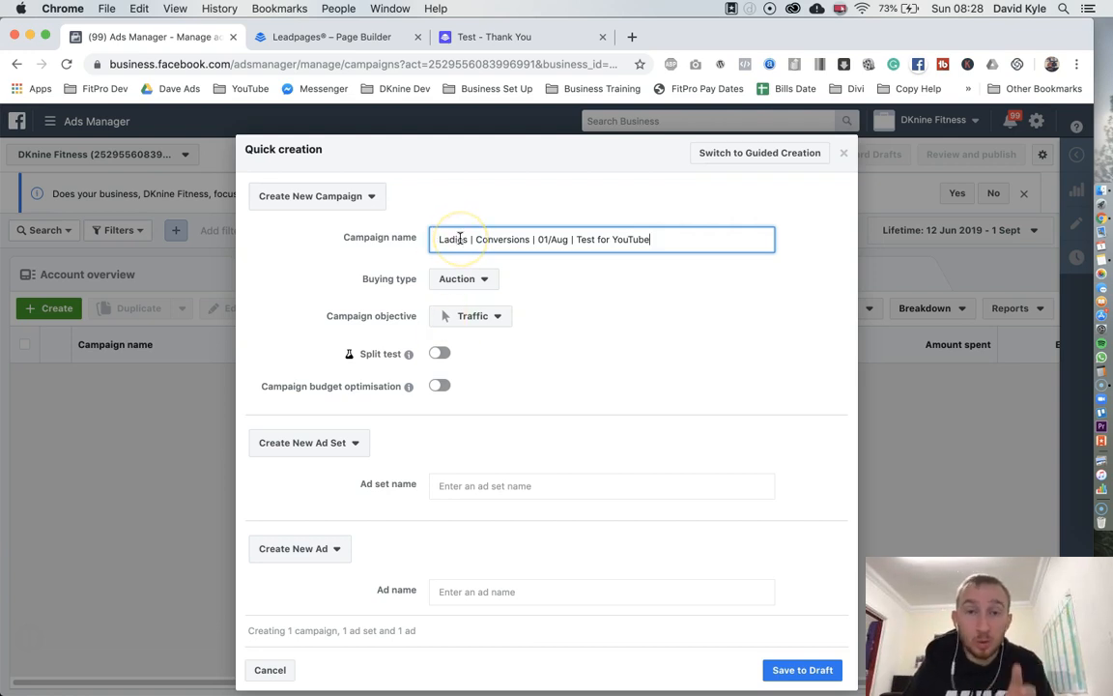
{"action": "left_click_drag", "start_coordinate": [476, 240], "coordinate": [614, 239]}
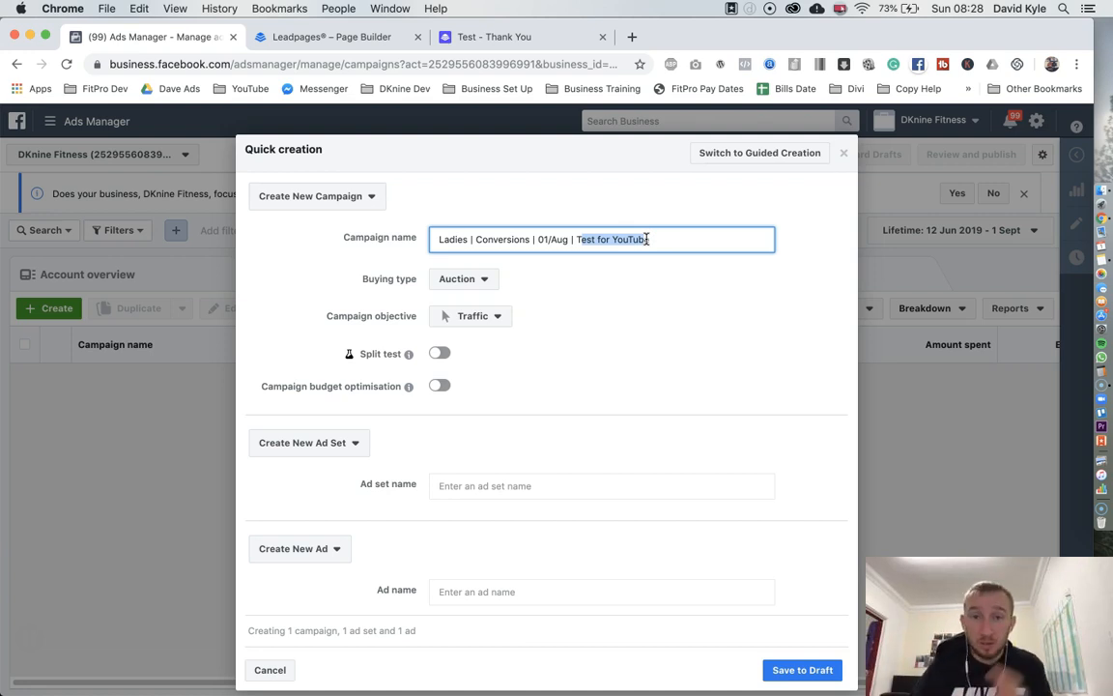
Step: Set the campaign objective to Conversions and save the new campaign as a draft
{"action": "left_click", "coordinate": [640, 289]}
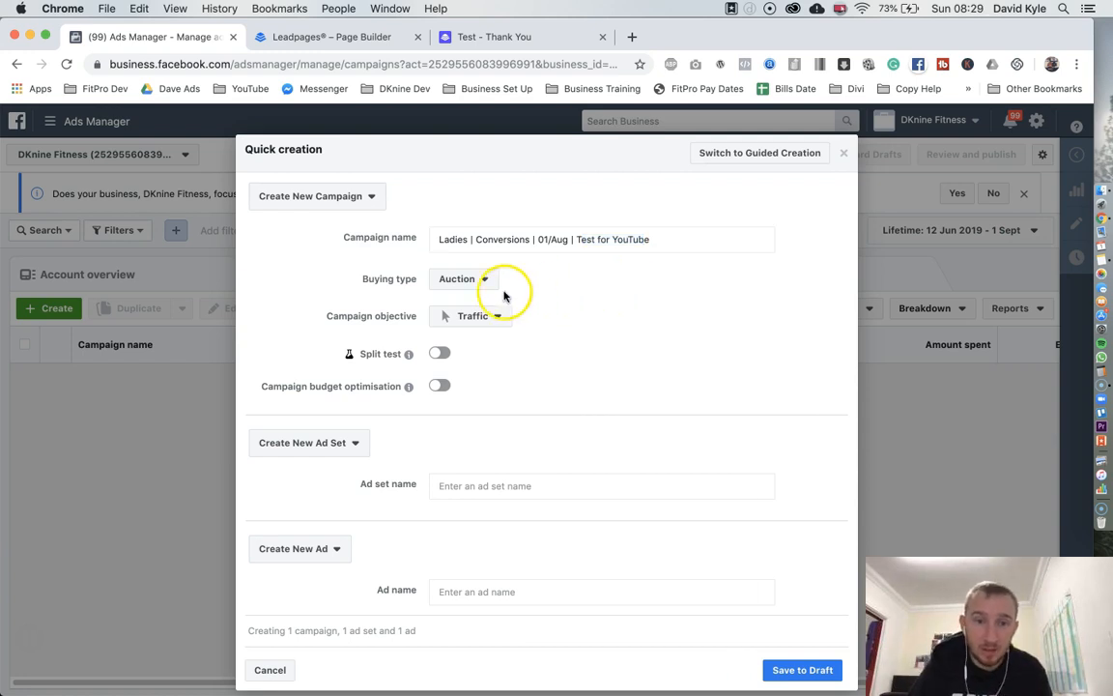
{"action": "left_click", "coordinate": [351, 319]}
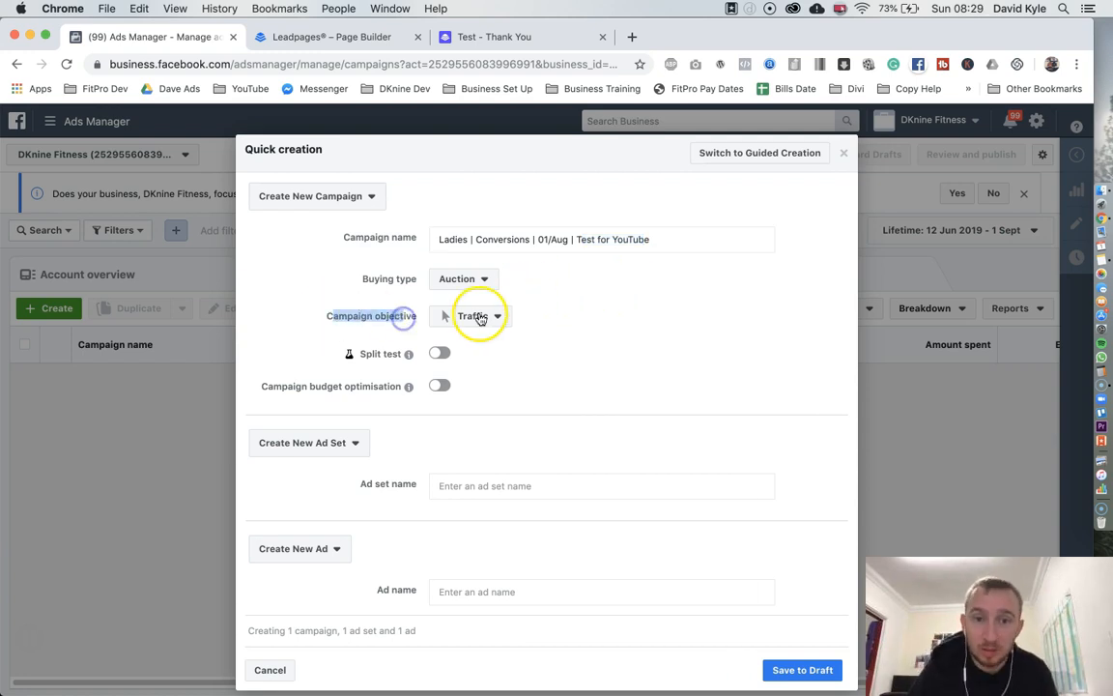
{"action": "left_click", "coordinate": [477, 317]}
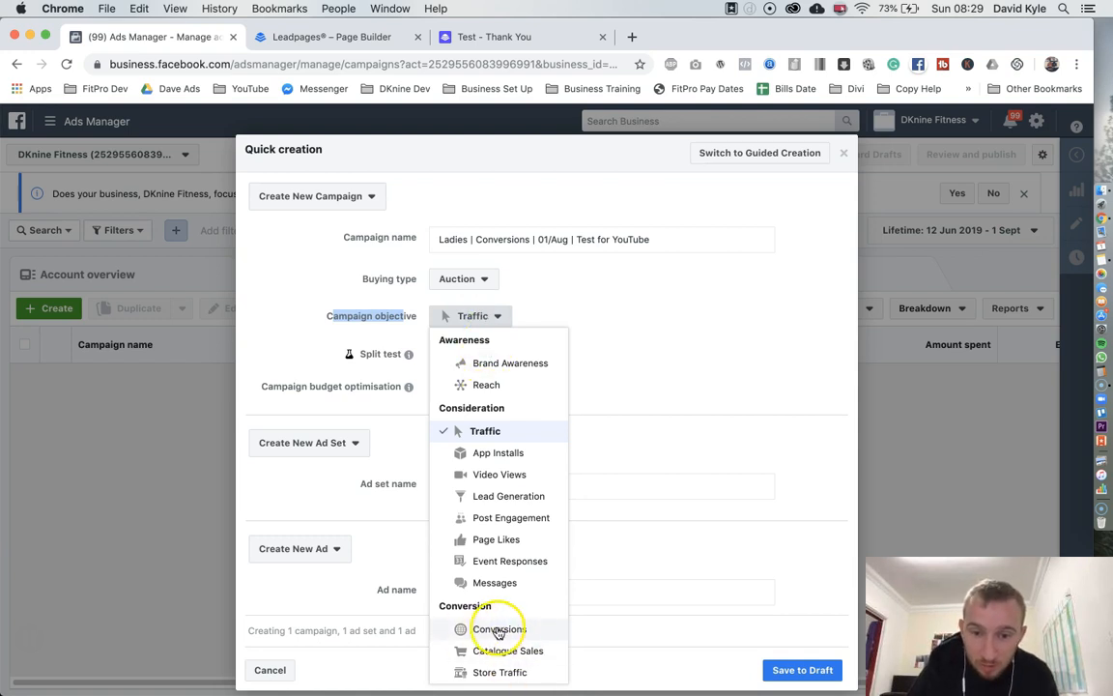
{"action": "left_click", "coordinate": [461, 628]}
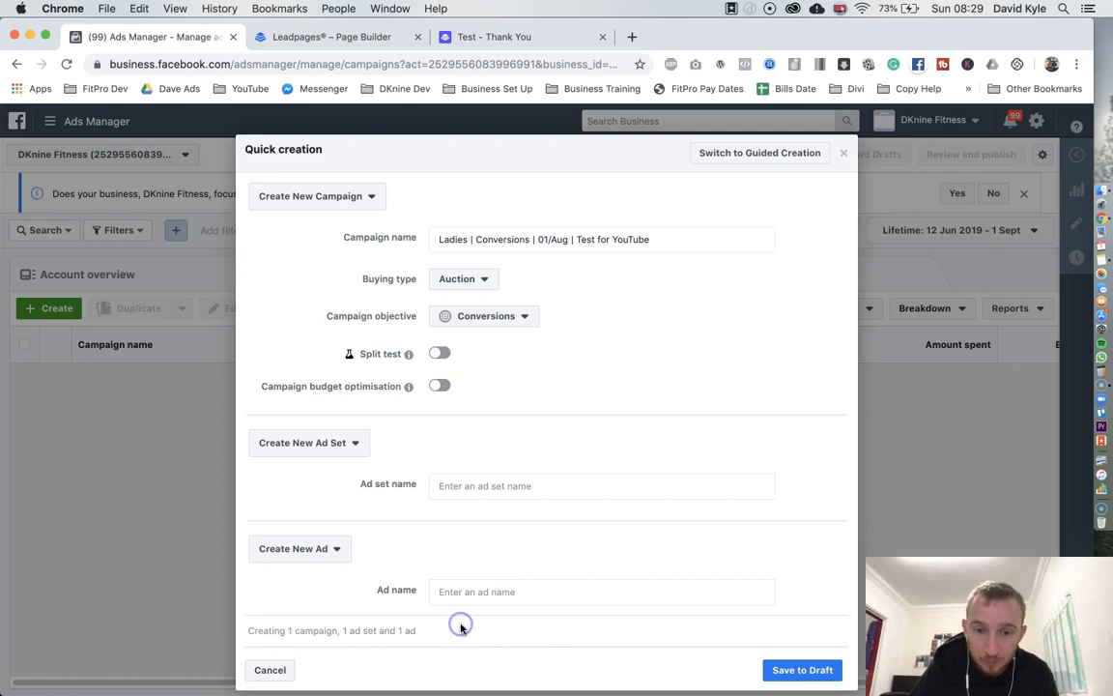
{"action": "left_click_drag", "start_coordinate": [336, 316], "coordinate": [397, 316]}
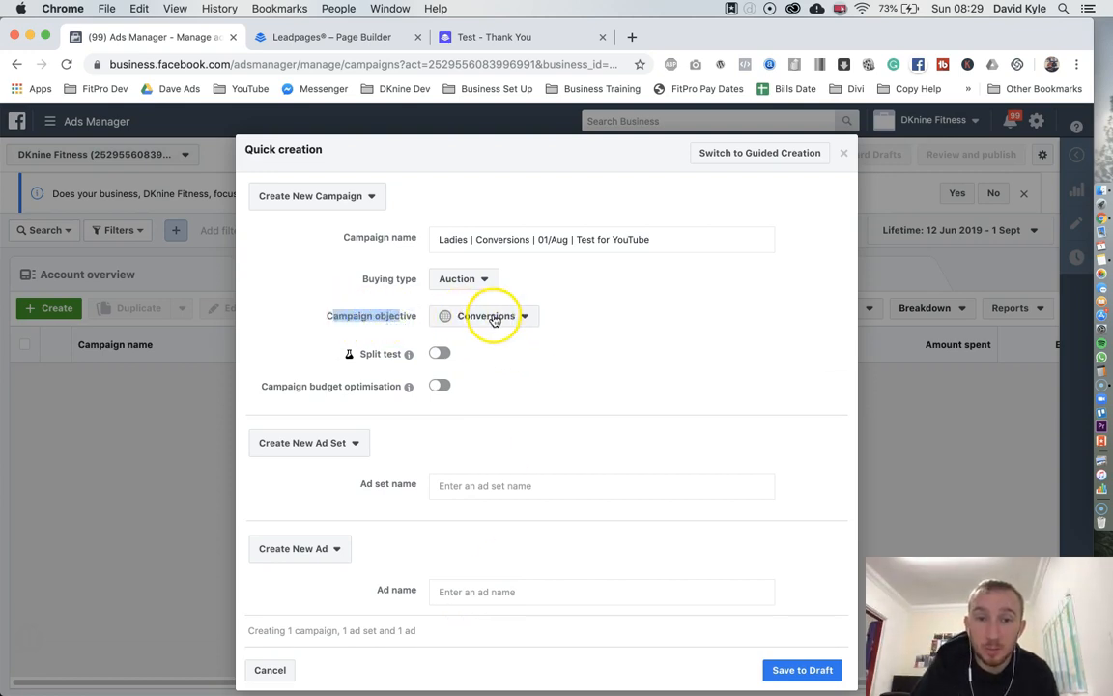
{"action": "left_click", "coordinate": [792, 668]}
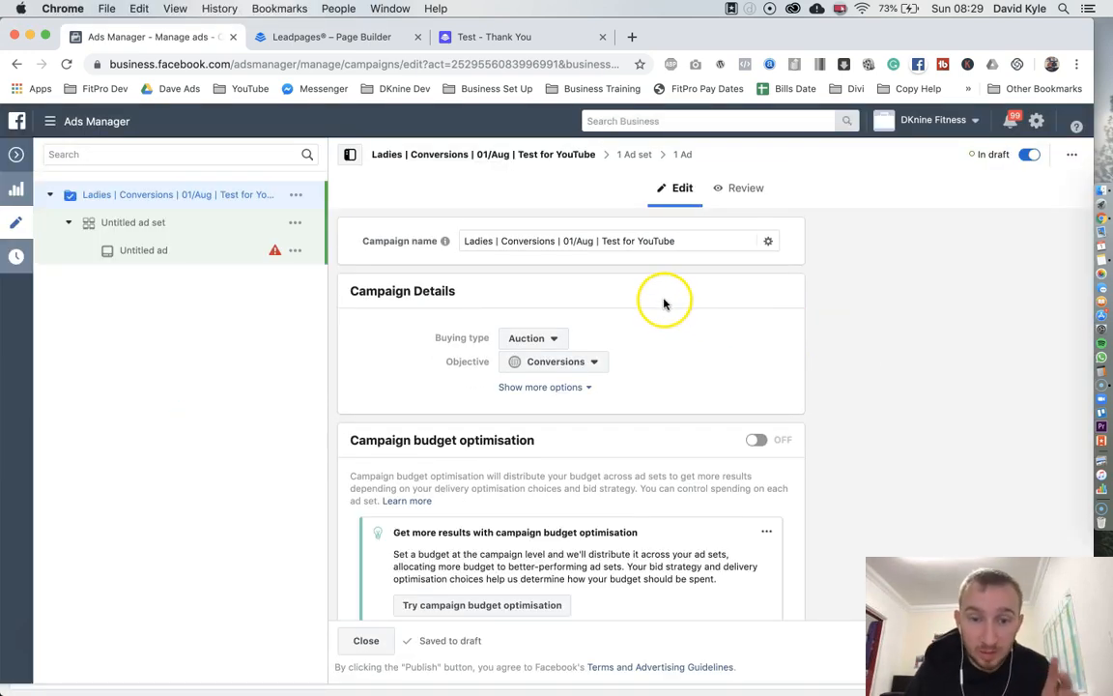
Step: Return to the campaign list, clear all selections and open the new campaign's untitled ad set for editing
{"action": "left_click_drag", "start_coordinate": [491, 242], "coordinate": [559, 316]}
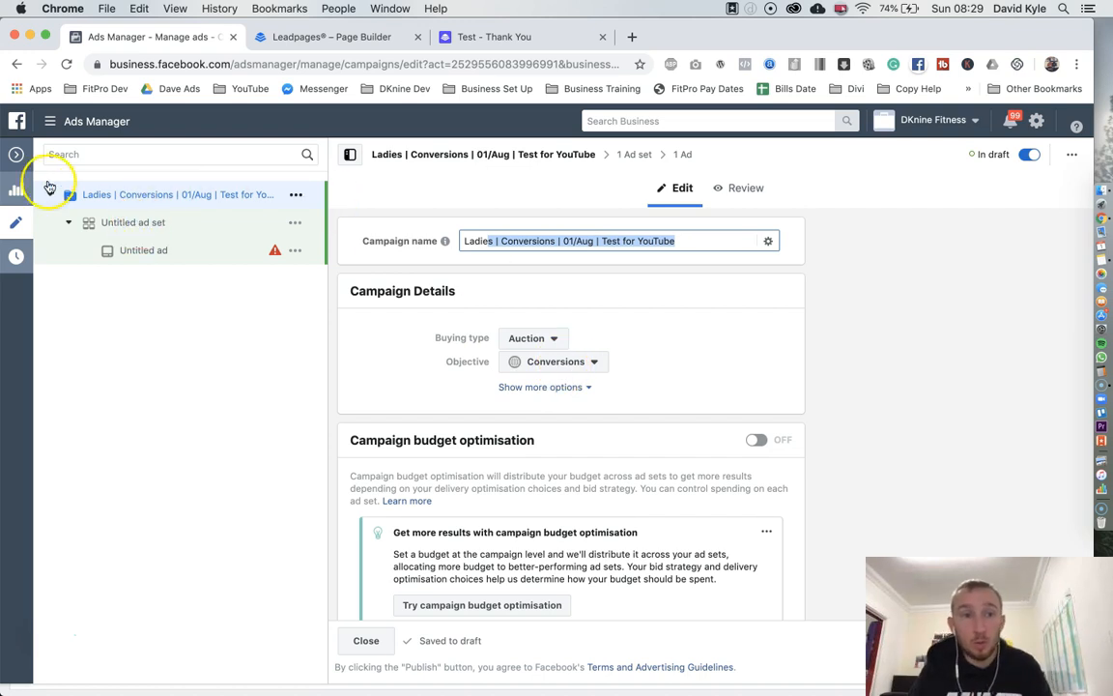
{"action": "left_click", "coordinate": [16, 154]}
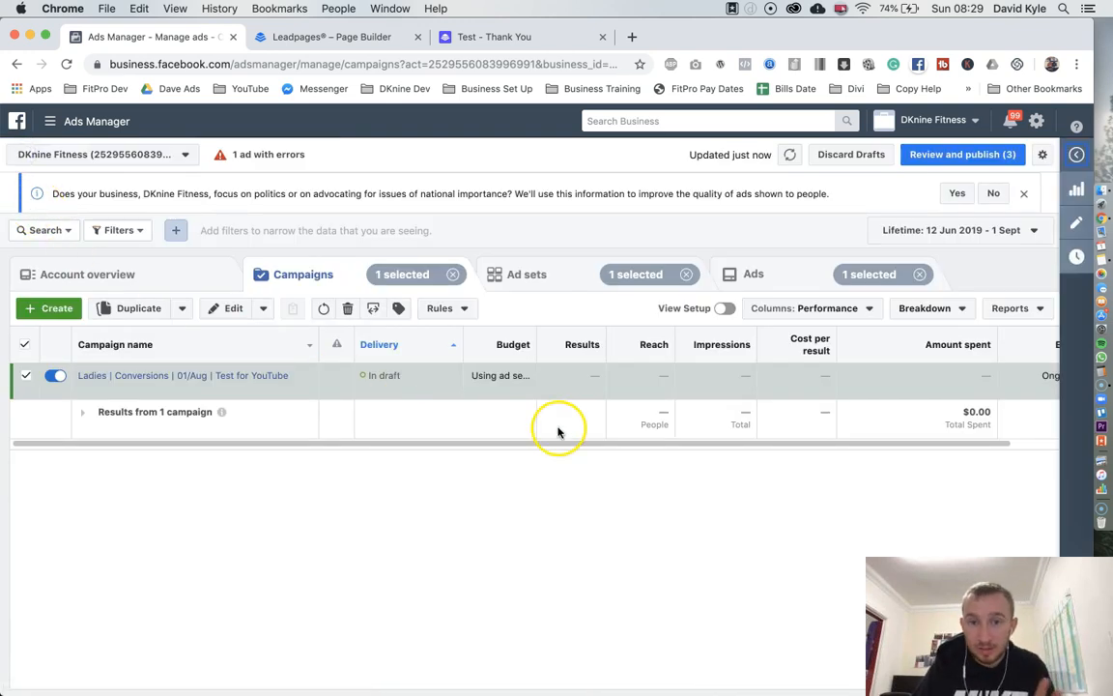
{"action": "left_click", "coordinate": [451, 275]}
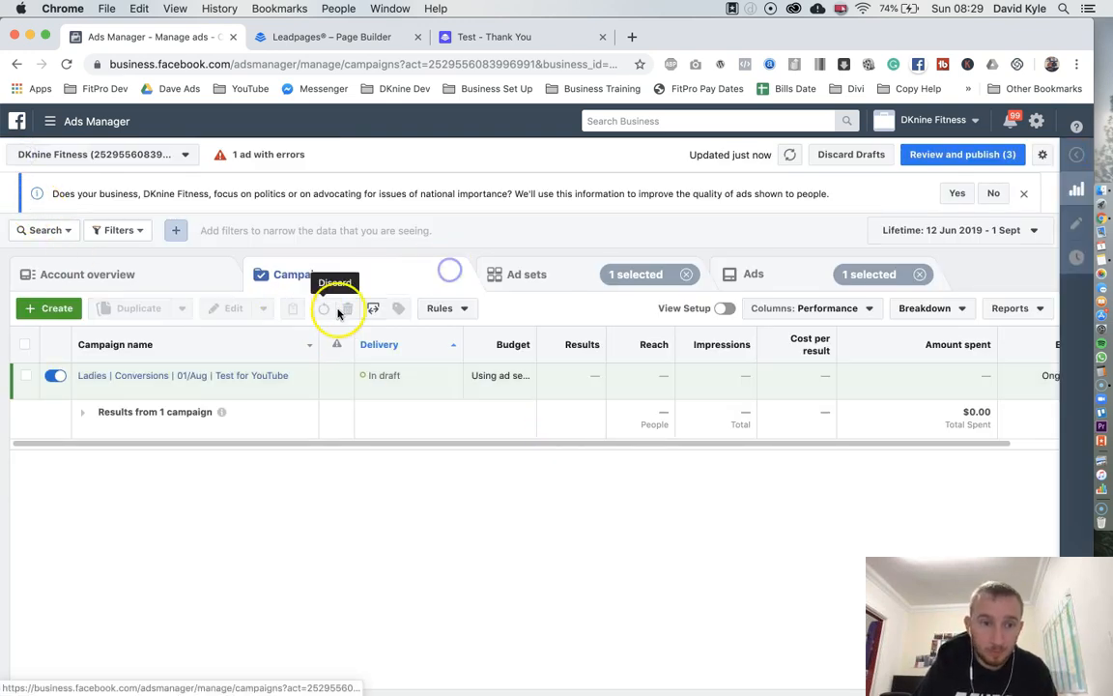
{"action": "left_click", "coordinate": [686, 274]}
{"action": "left_click", "coordinate": [920, 277]}
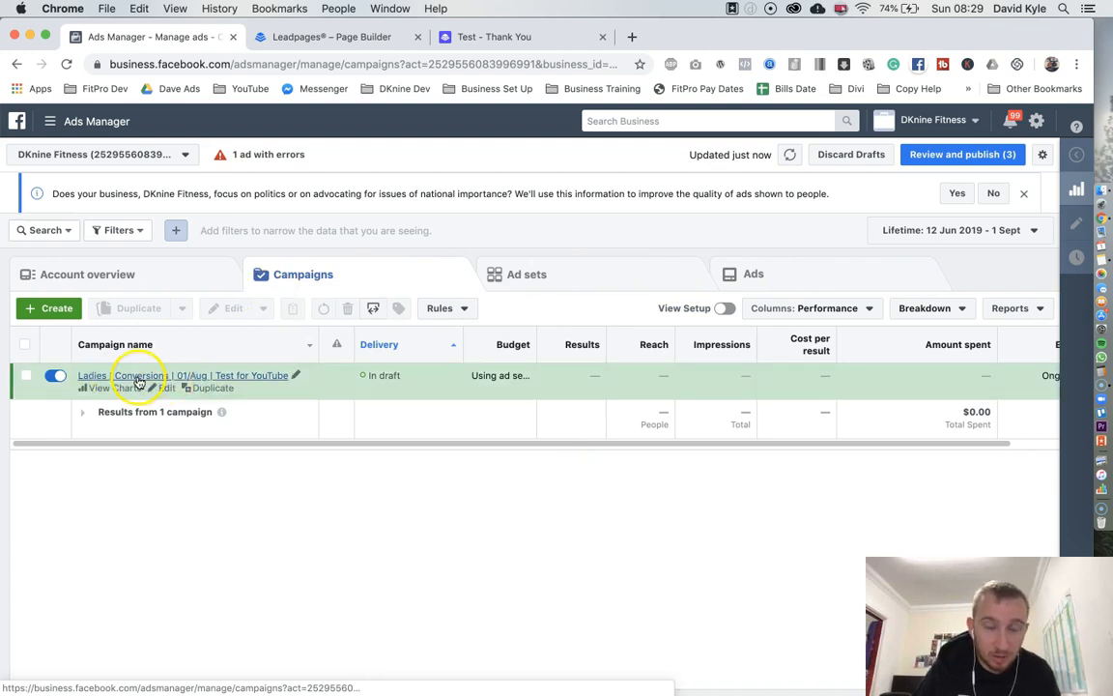
{"action": "left_click", "coordinate": [90, 378]}
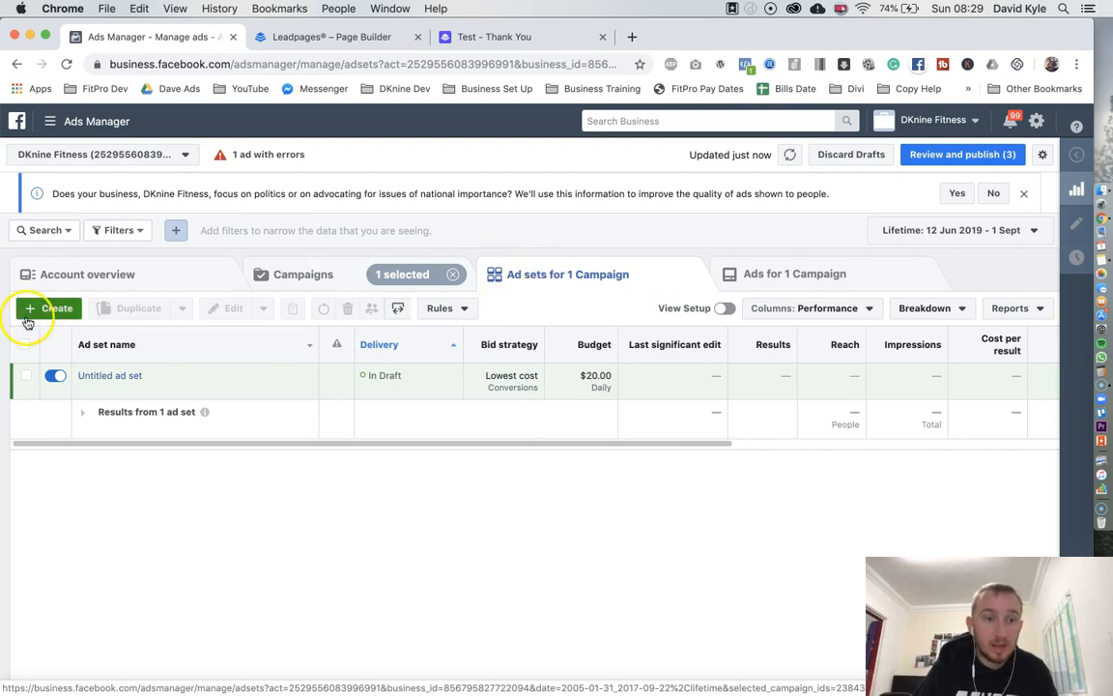
{"action": "left_click", "coordinate": [25, 378]}
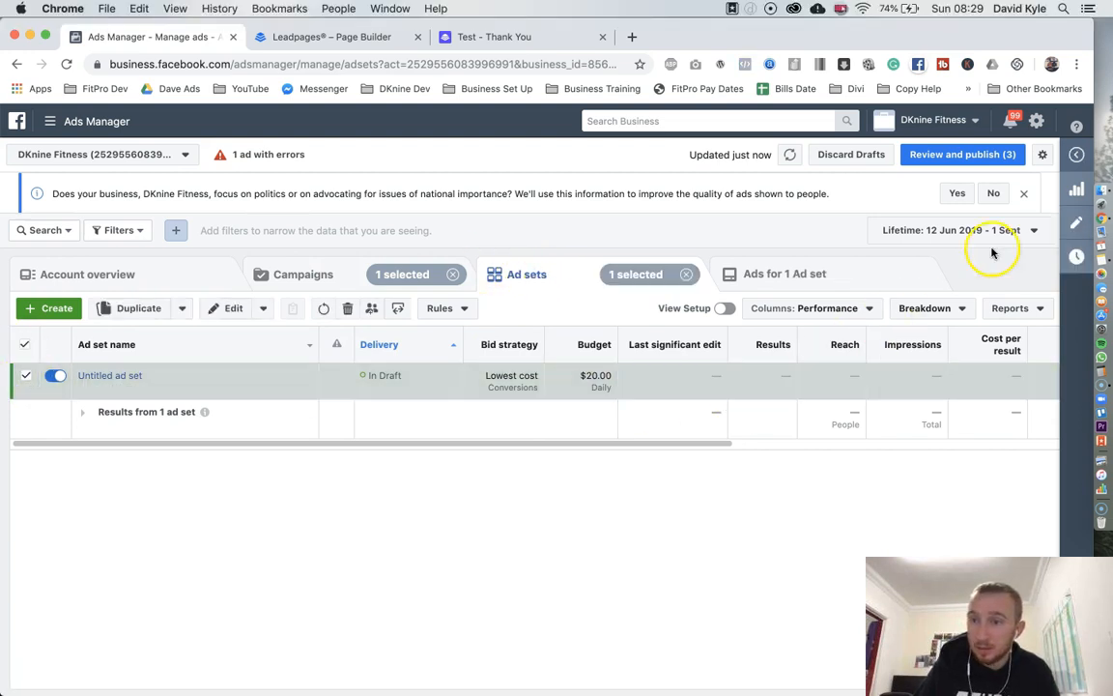
{"action": "left_click", "coordinate": [1069, 222]}
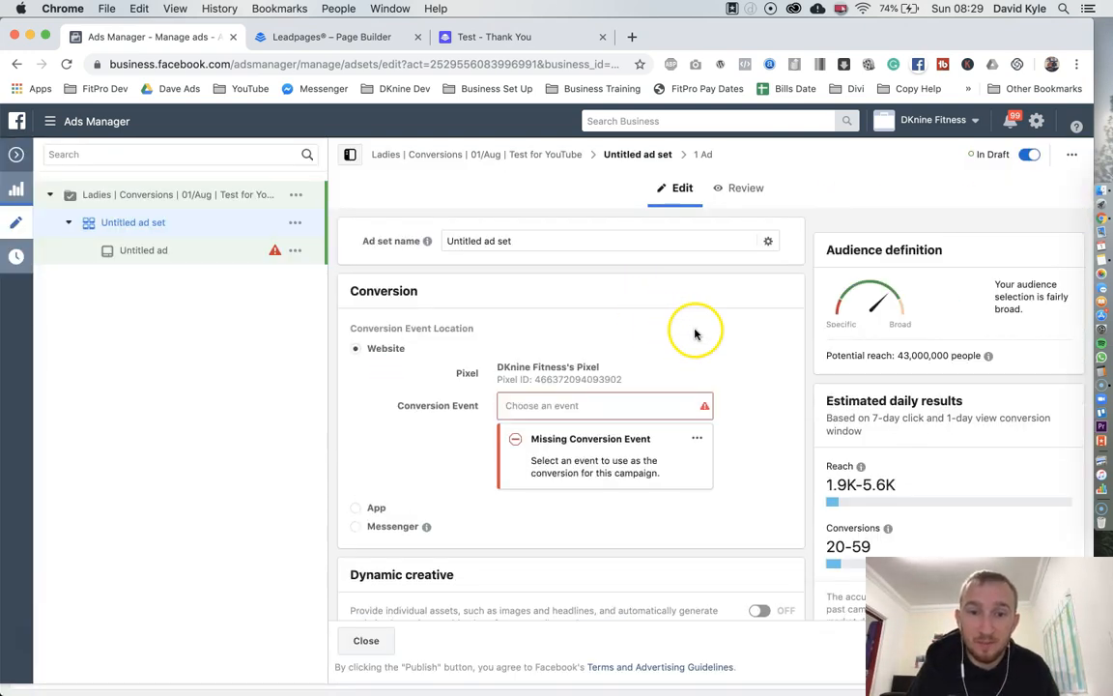
Step: Check the thank-you page's pixel events with Facebook Pixel Helper and return to the ad set's conversion settings in Ads Manager
{"action": "scroll", "coordinate": [730, 313], "scroll_direction": "down", "scroll_amount": 1}
{"action": "scroll", "coordinate": [719, 317], "scroll_direction": "down", "scroll_amount": 3}
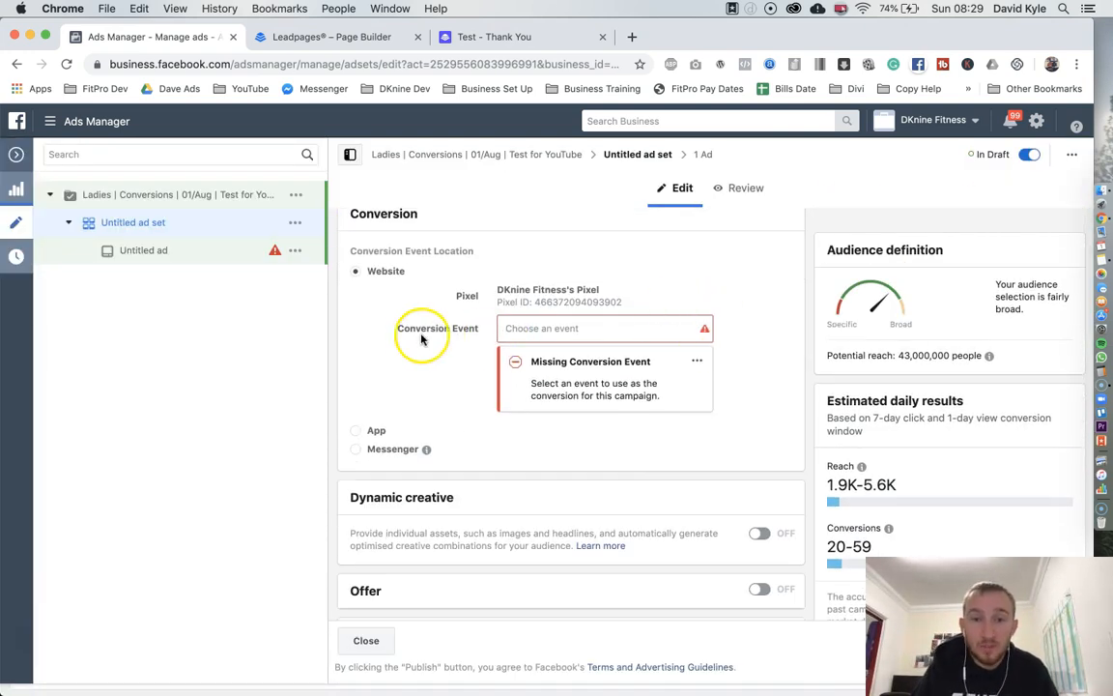
{"action": "left_click_drag", "start_coordinate": [408, 328], "coordinate": [462, 329]}
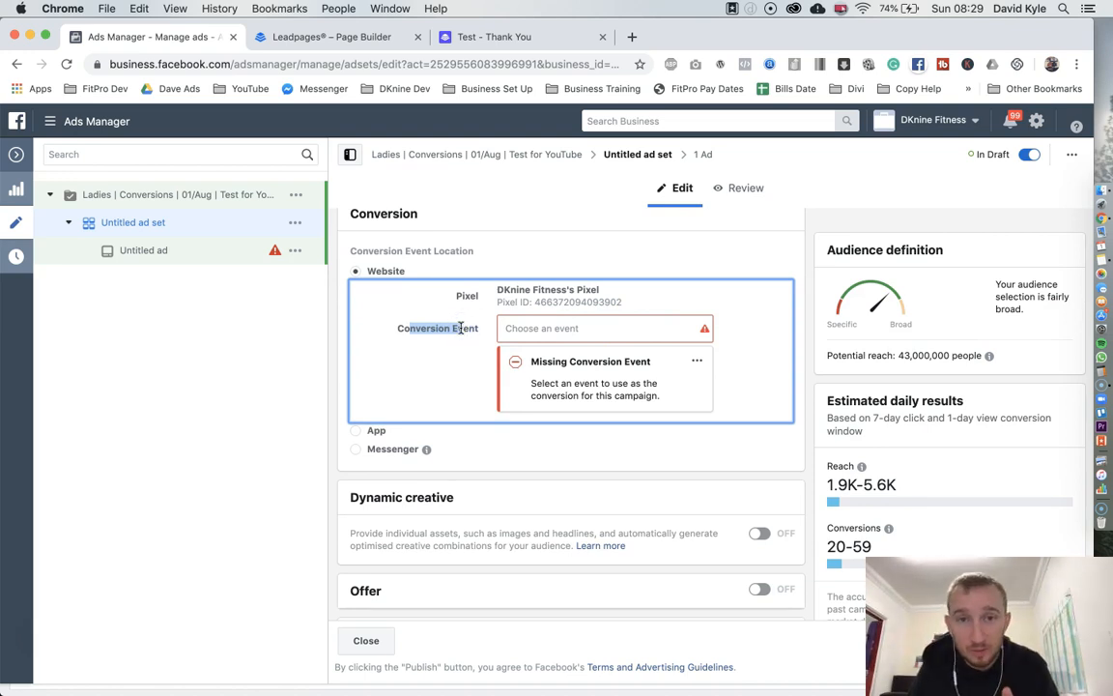
{"action": "left_click", "coordinate": [531, 45]}
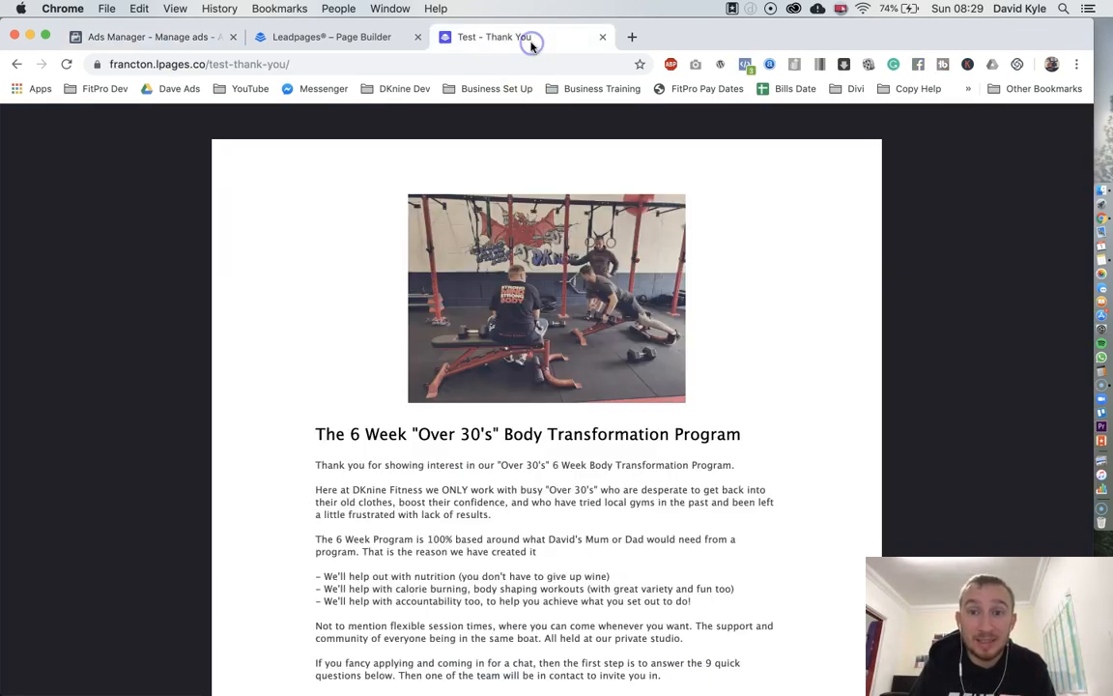
{"action": "left_click", "coordinate": [745, 64]}
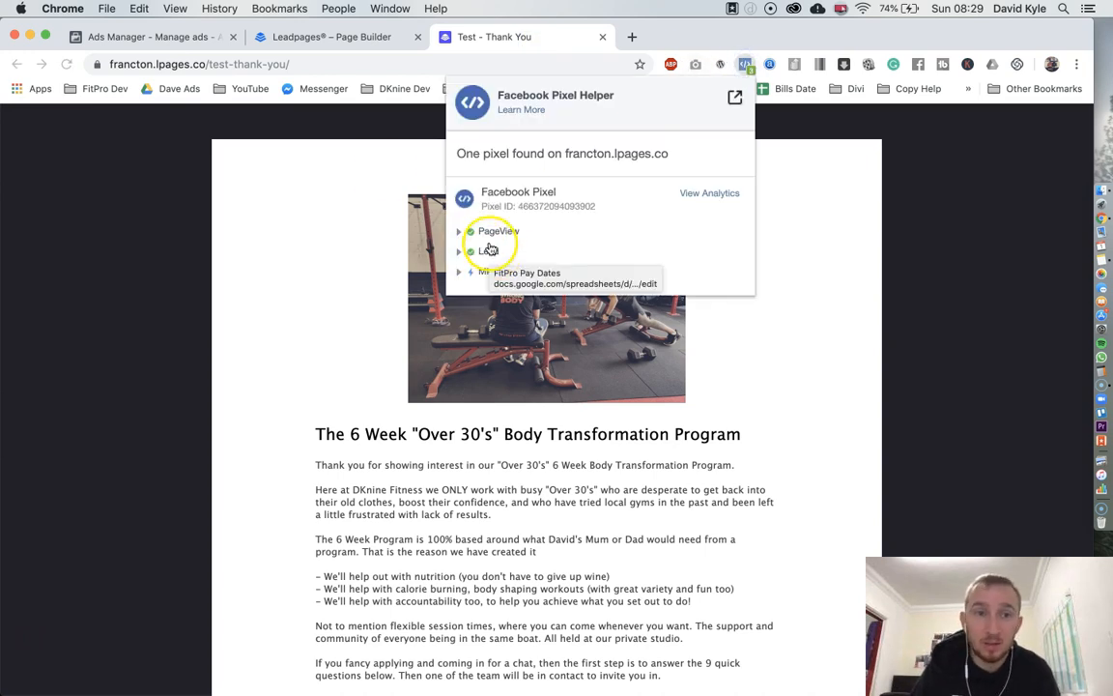
{"action": "left_click", "coordinate": [164, 38]}
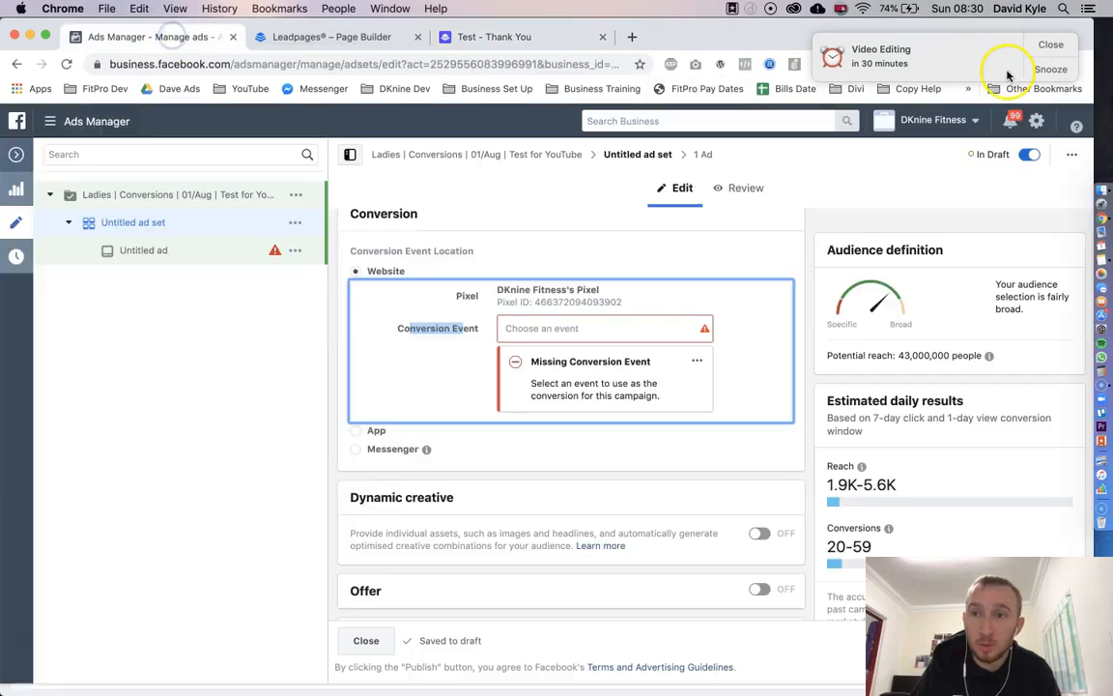
{"action": "left_click", "coordinate": [1050, 45]}
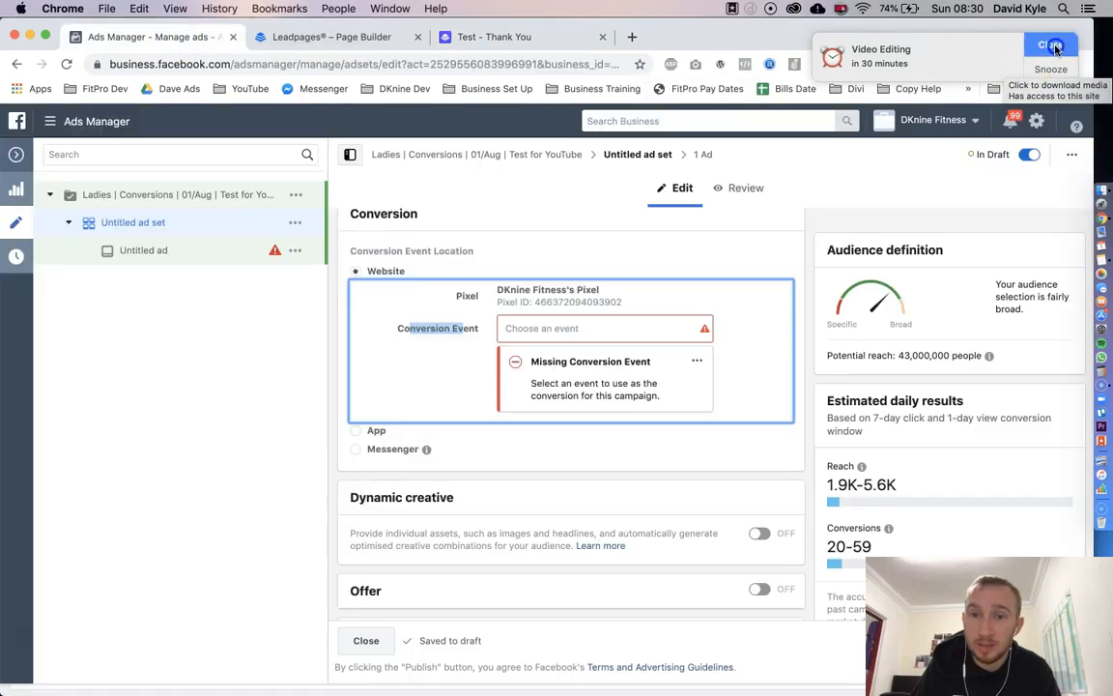
Step: Choose Lead as the ad set's website conversion event
{"action": "left_click", "coordinate": [527, 333]}
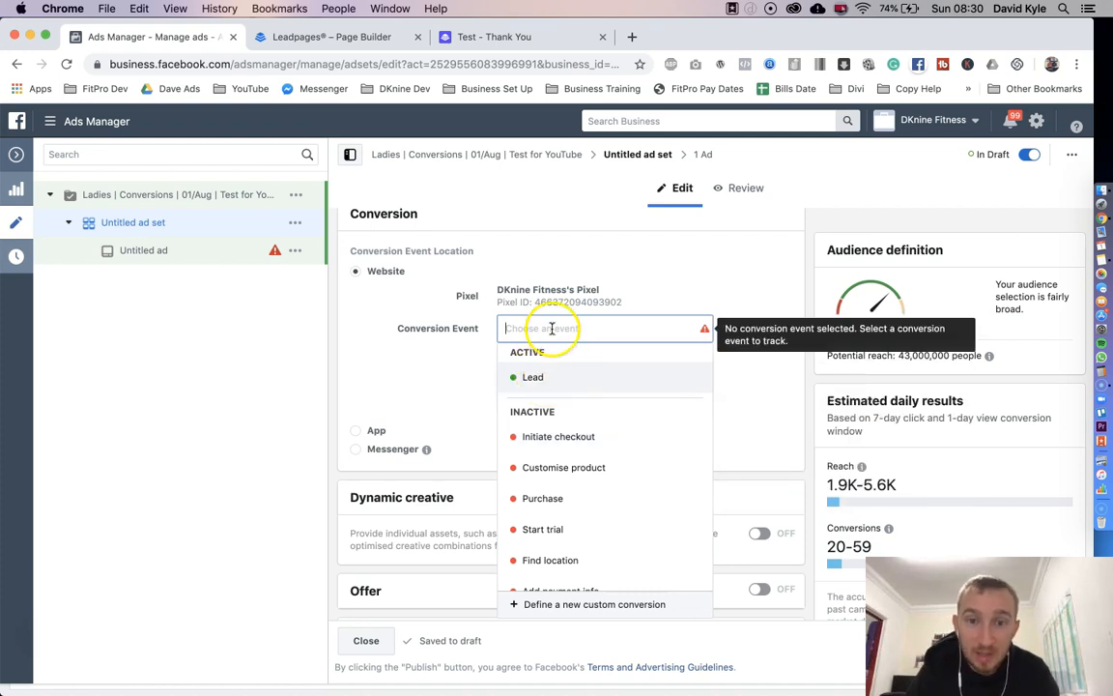
{"action": "type", "text": "lead"}
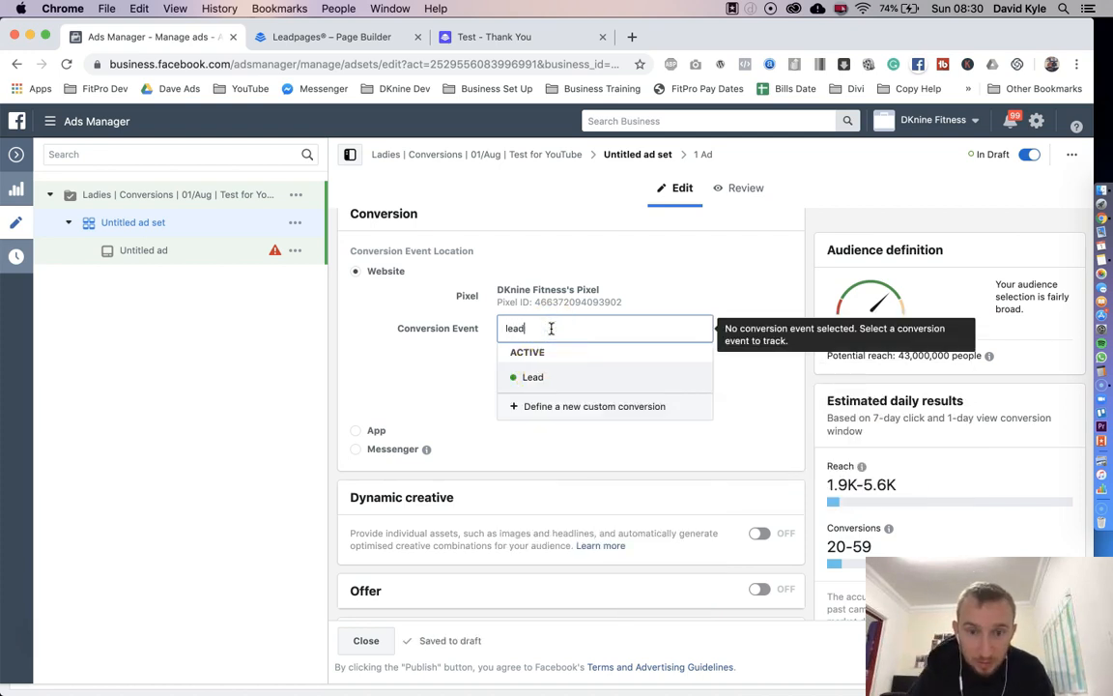
{"action": "mouse_move", "coordinate": [557, 378]}
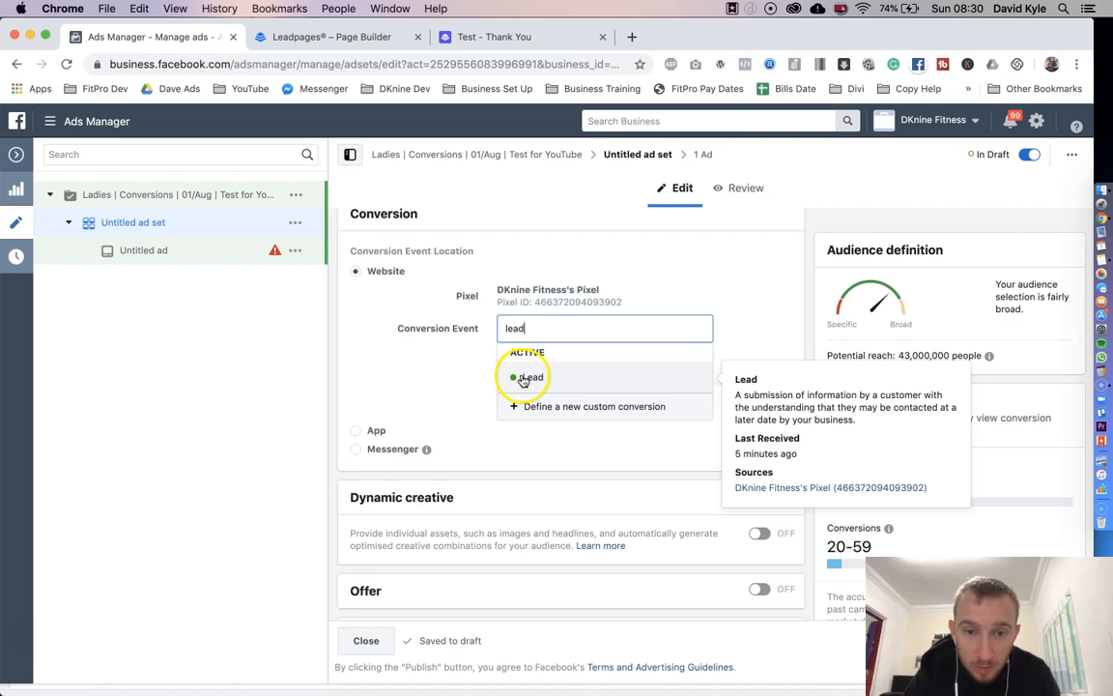
{"action": "left_click", "coordinate": [522, 380]}
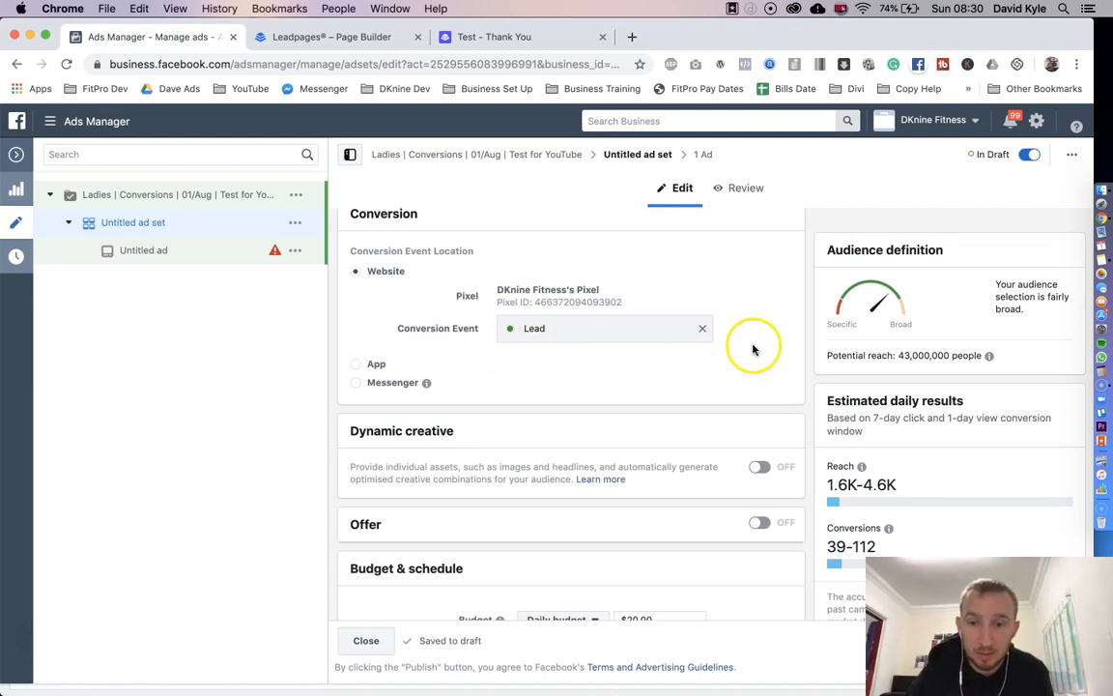
Step: Set the ad set's daily budget to $10.00
{"action": "scroll", "coordinate": [787, 340], "scroll_direction": "down", "scroll_amount": 5}
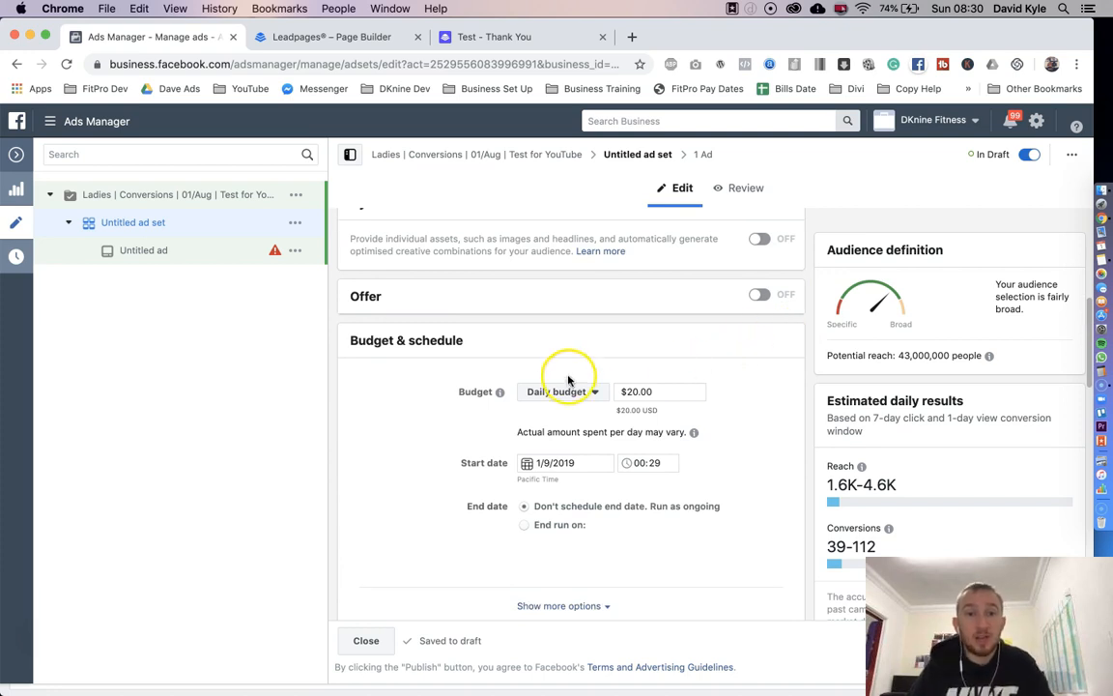
{"action": "left_click", "coordinate": [675, 390]}
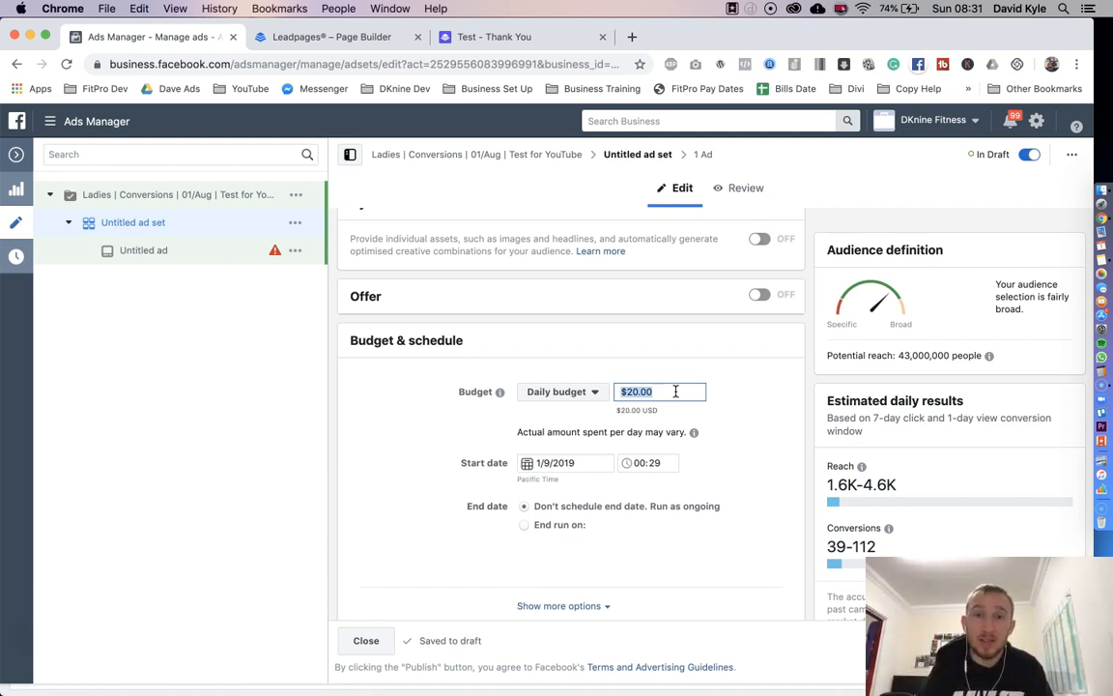
{"action": "type", "text": "10"}
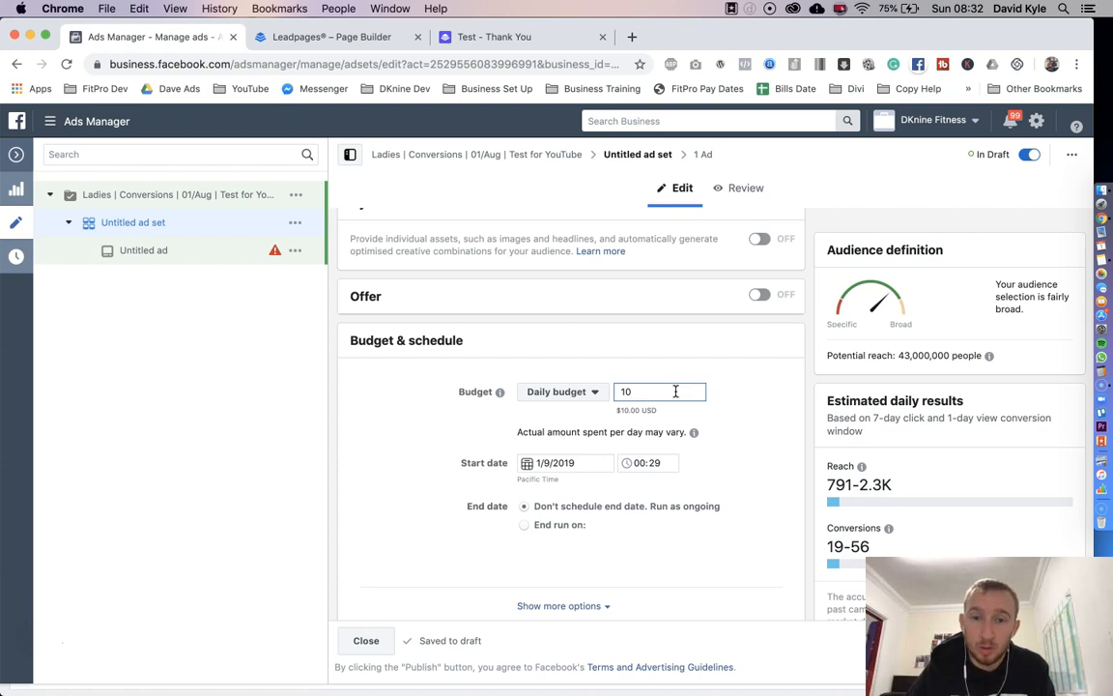
{"action": "left_click", "coordinate": [763, 369]}
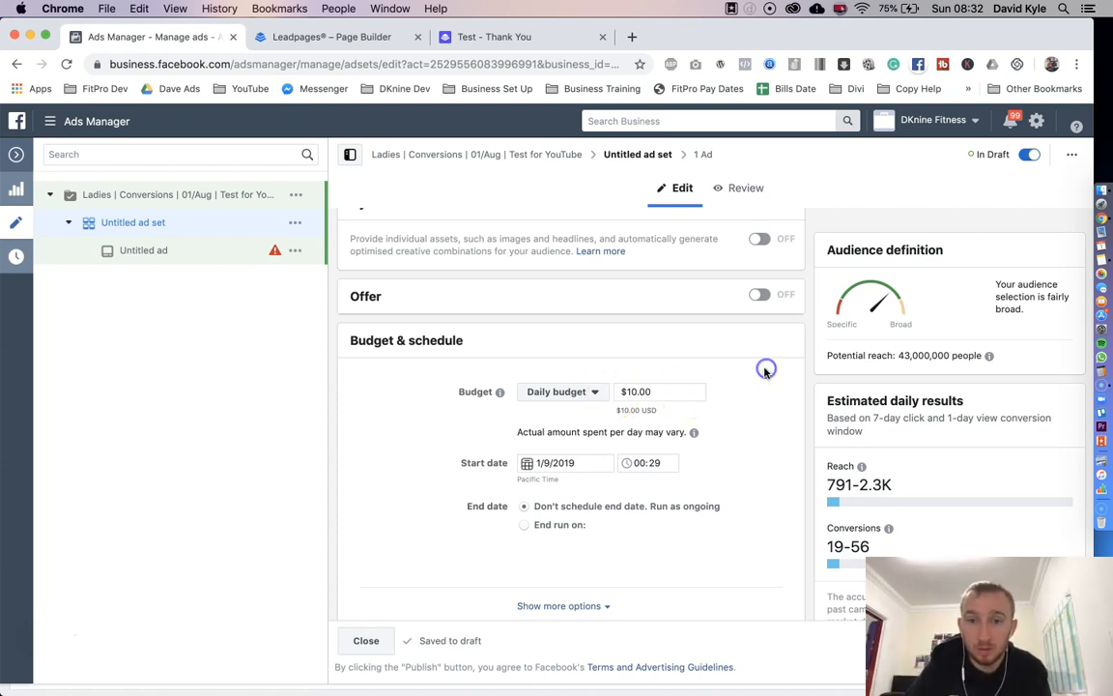
Step: Edit the audience locations and remove United Kingdom
{"action": "scroll", "coordinate": [806, 367], "scroll_direction": "down", "scroll_amount": 2}
{"action": "scroll", "coordinate": [805, 367], "scroll_direction": "down", "scroll_amount": 3}
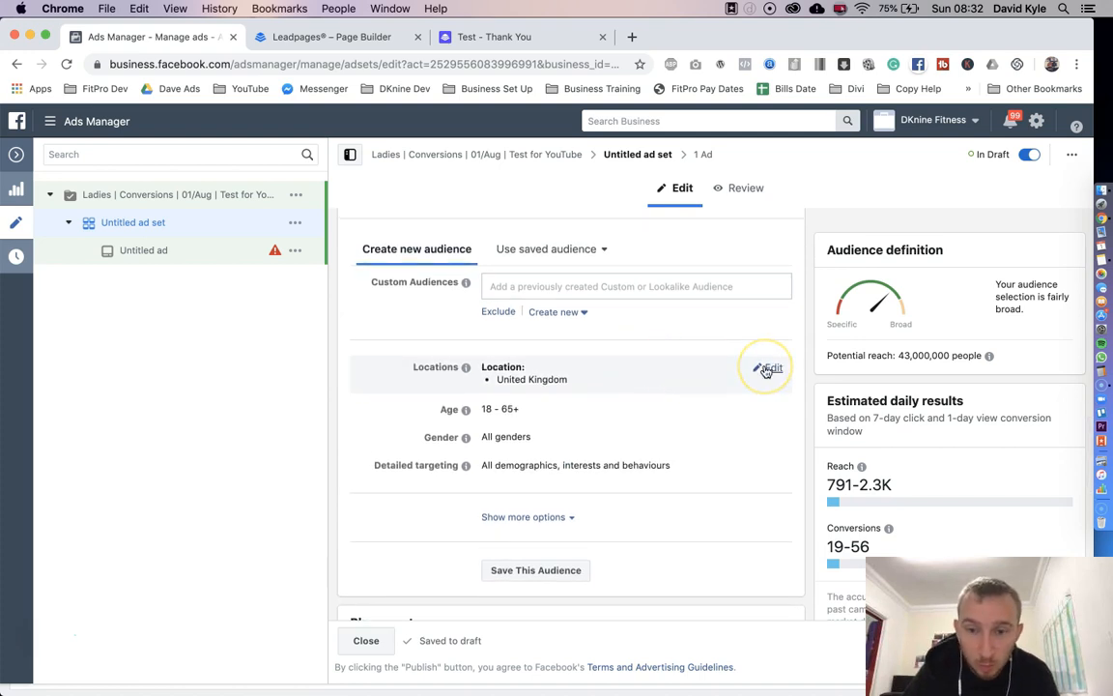
{"action": "left_click", "coordinate": [766, 368]}
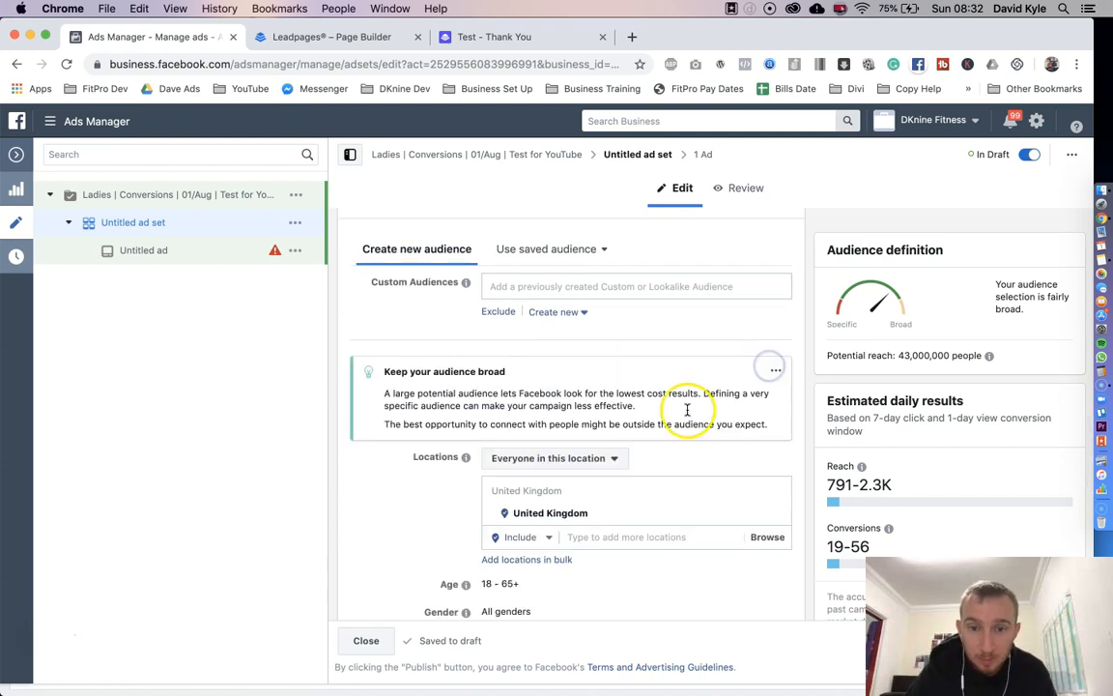
{"action": "left_click", "coordinate": [778, 516]}
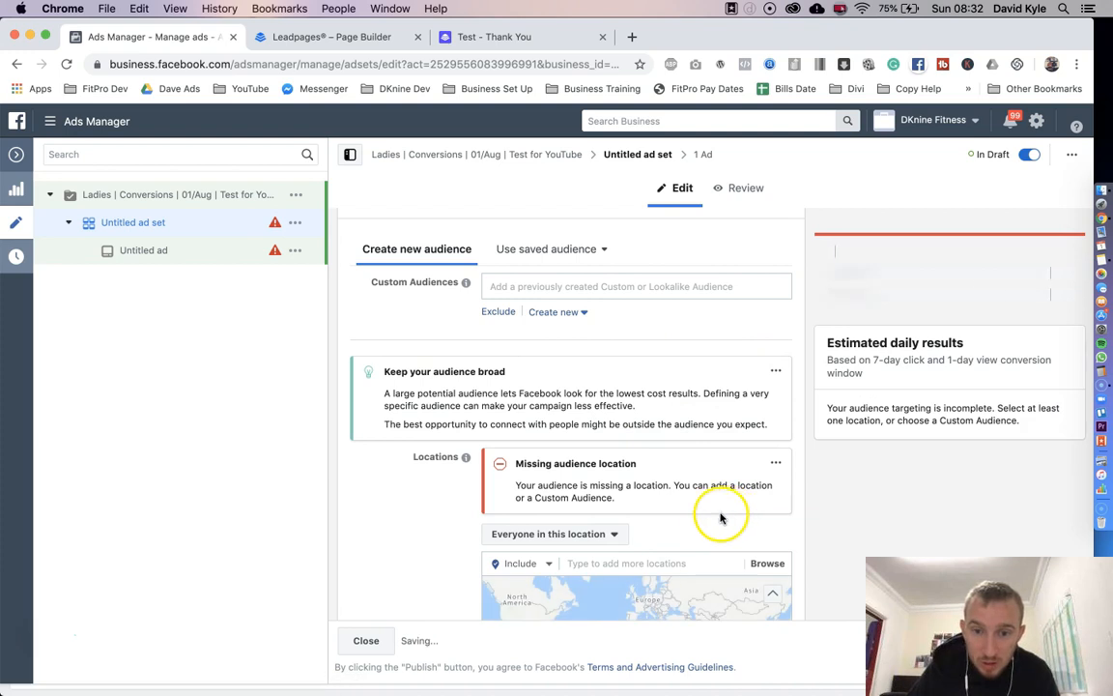
Step: Drop a location pin on the map in Cardiff, just south of Adamsdown and Splott
{"action": "scroll", "coordinate": [720, 513], "scroll_direction": "down", "scroll_amount": 3}
{"action": "scroll", "coordinate": [635, 401], "scroll_direction": "up", "scroll_amount": 5}
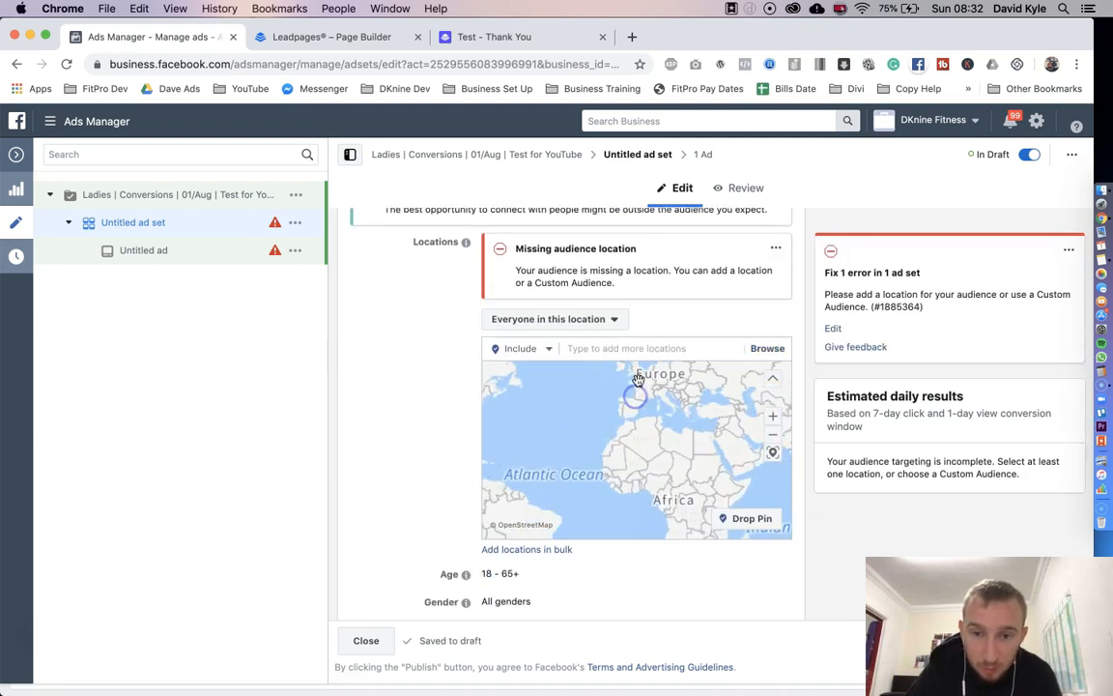
{"action": "scroll", "coordinate": [630, 408], "scroll_direction": "up", "scroll_amount": 4}
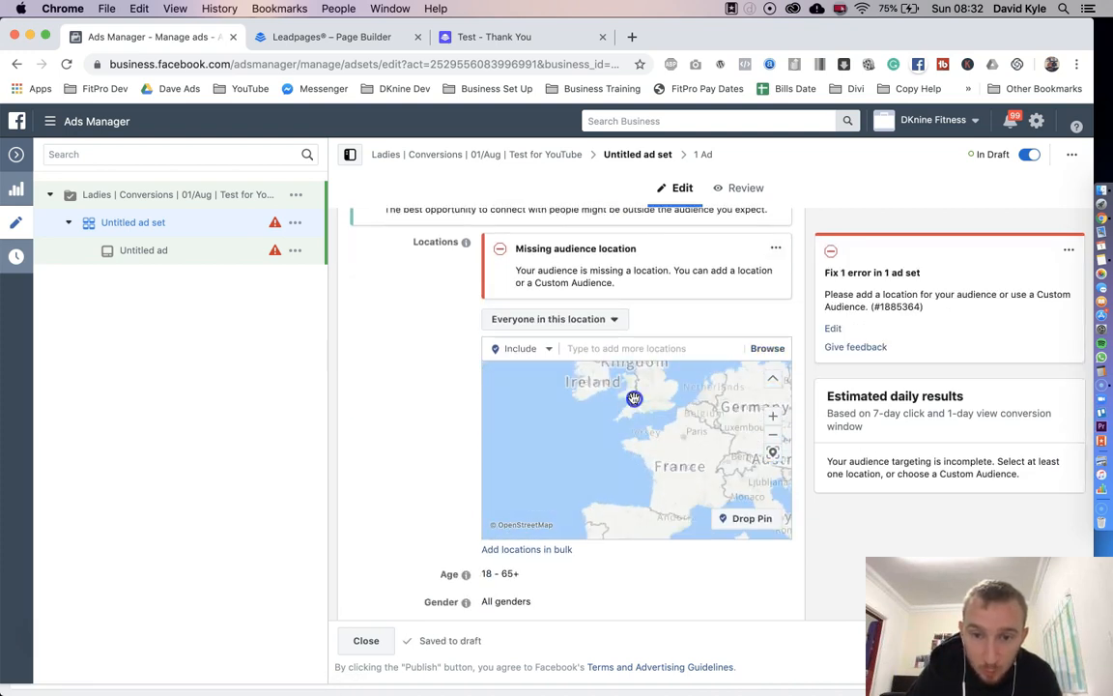
{"action": "scroll", "coordinate": [634, 403], "scroll_direction": "up", "scroll_amount": 4}
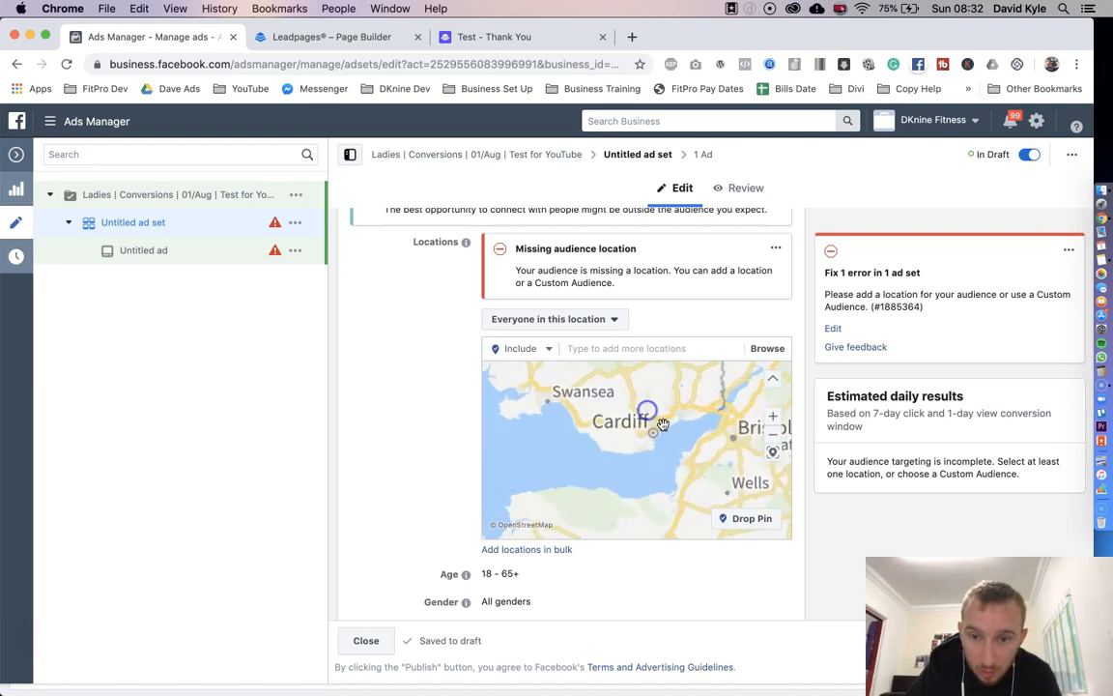
{"action": "scroll", "coordinate": [652, 451], "scroll_direction": "up", "scroll_amount": 3}
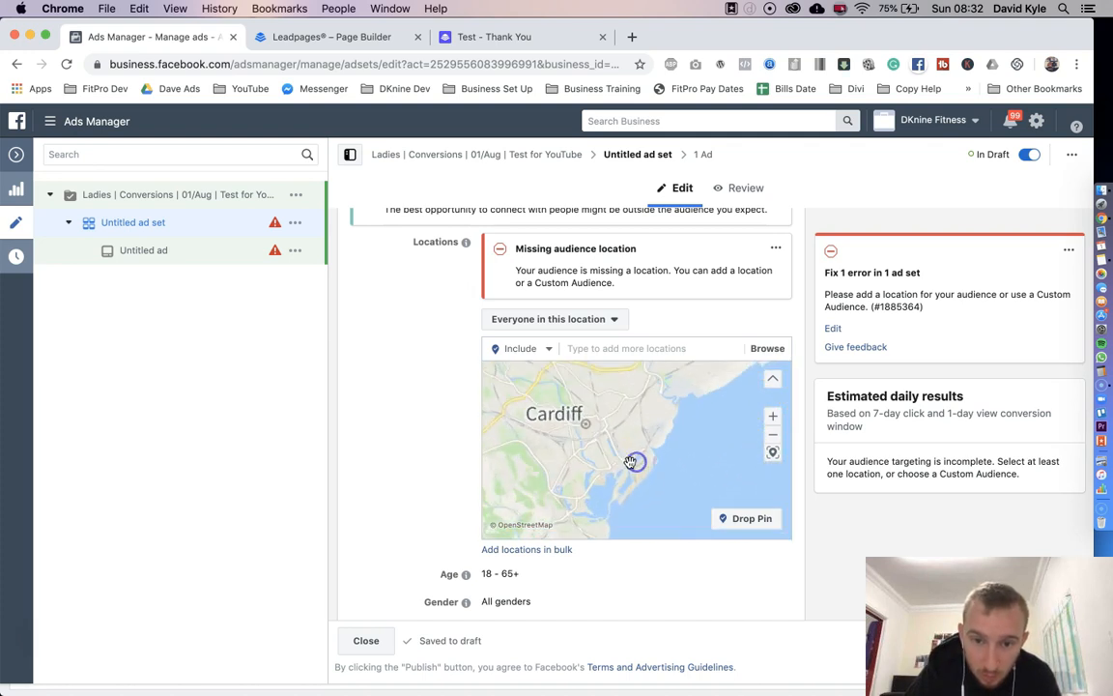
{"action": "scroll", "coordinate": [611, 421], "scroll_direction": "up", "scroll_amount": 3}
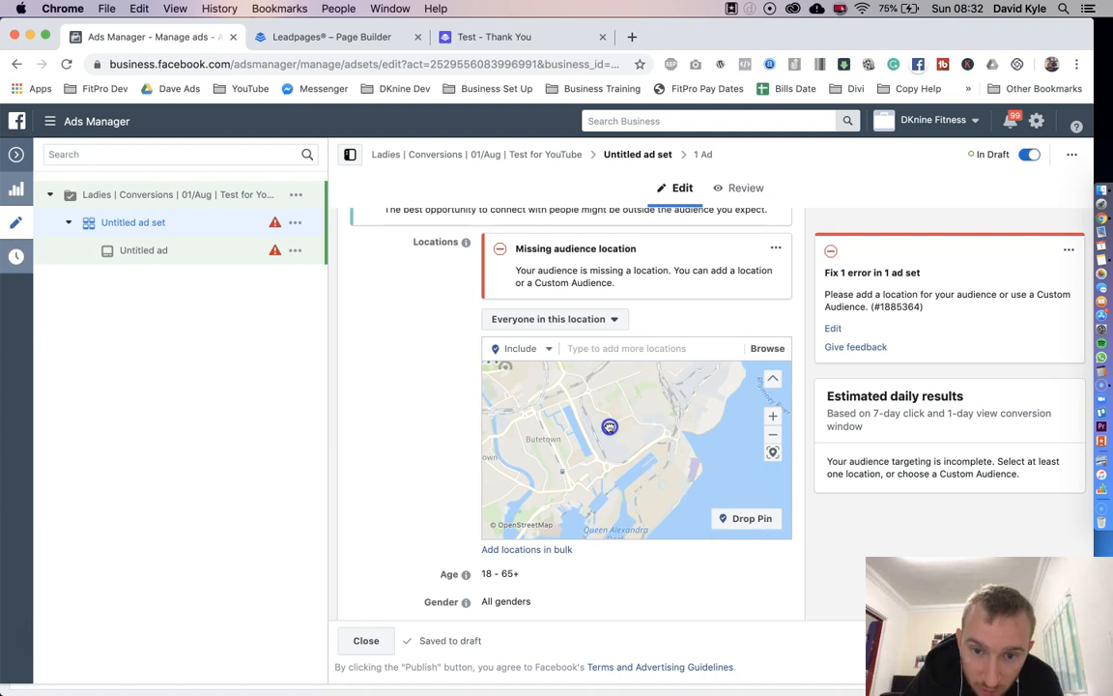
{"action": "left_click_drag", "start_coordinate": [606, 427], "coordinate": [624, 436]}
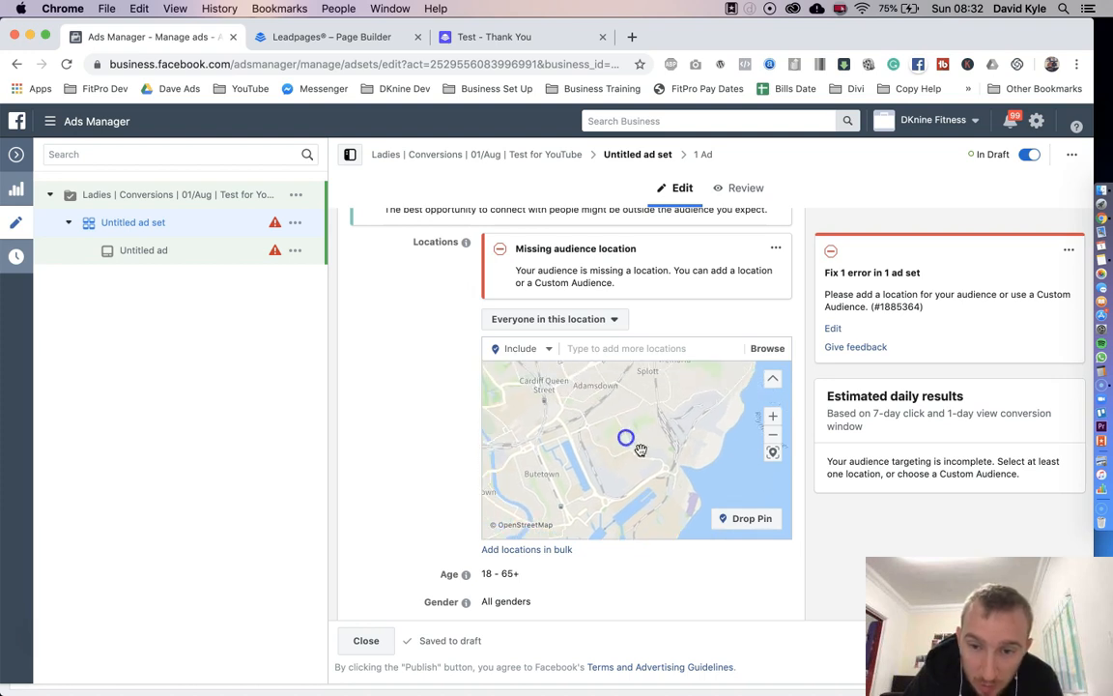
{"action": "left_click", "coordinate": [752, 520]}
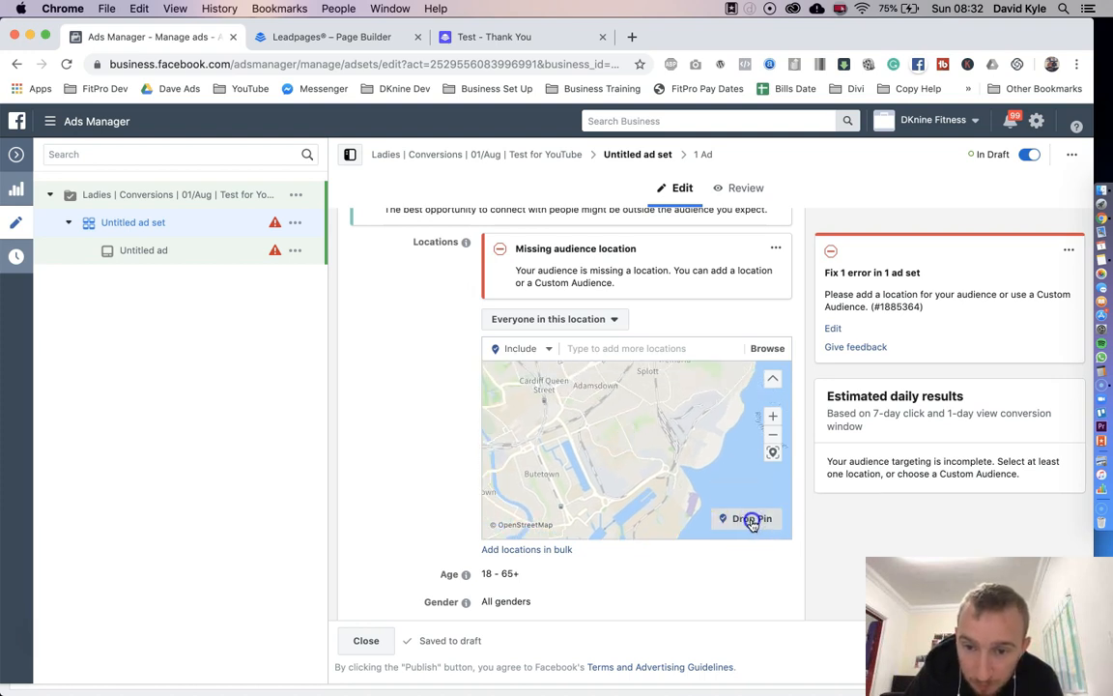
{"action": "left_click", "coordinate": [632, 431]}
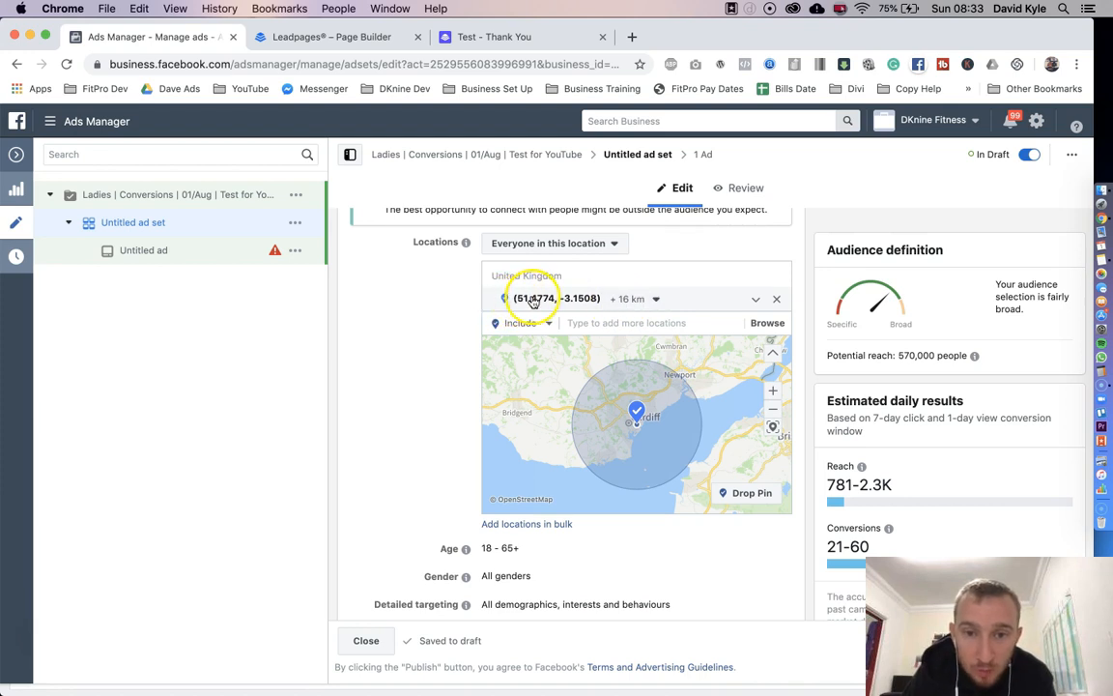
Step: Set the radius around the Cardiff pin to 9 km
{"action": "left_click", "coordinate": [644, 299]}
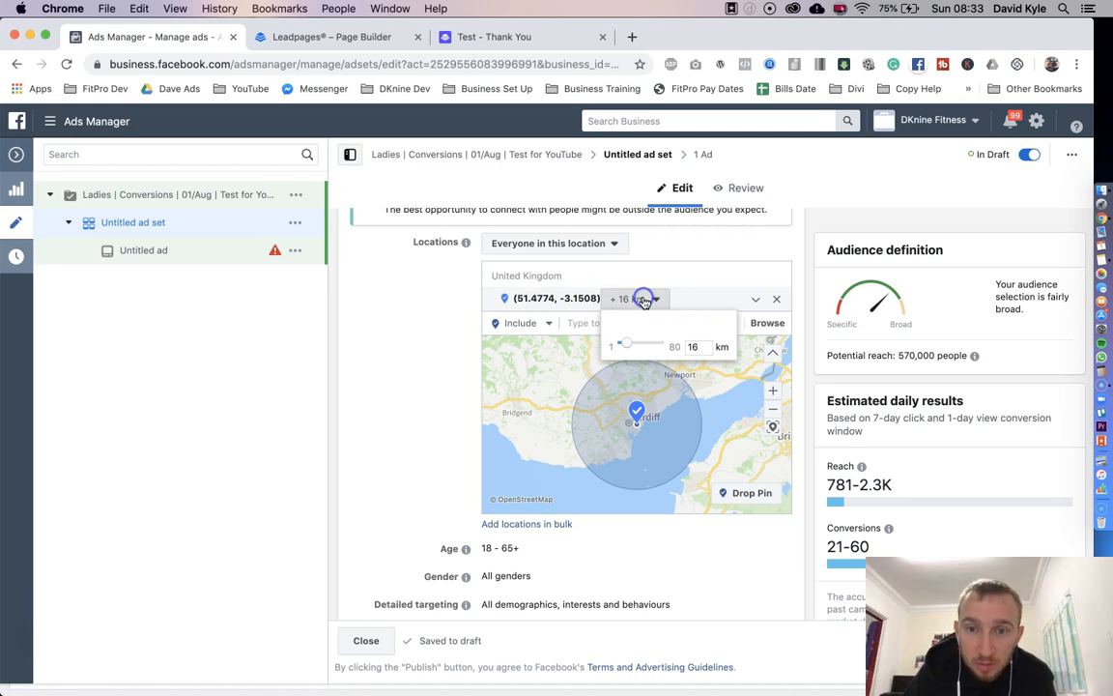
{"action": "double_click", "coordinate": [704, 346]}
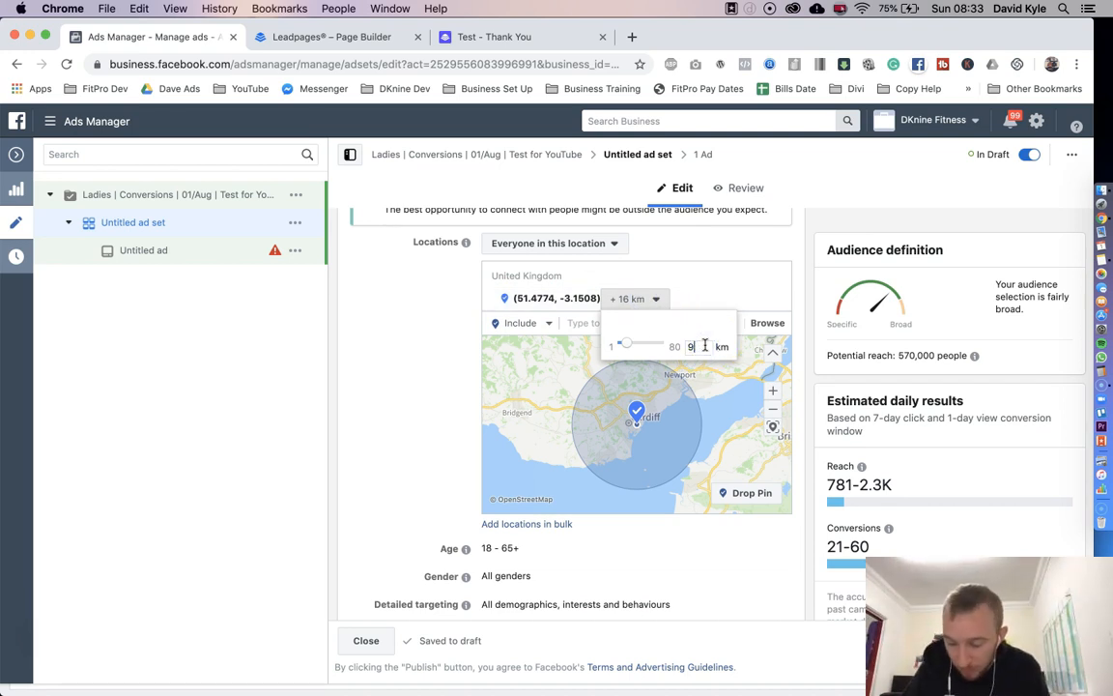
{"action": "type", "text": "9"}
{"action": "key", "text": "Return"}
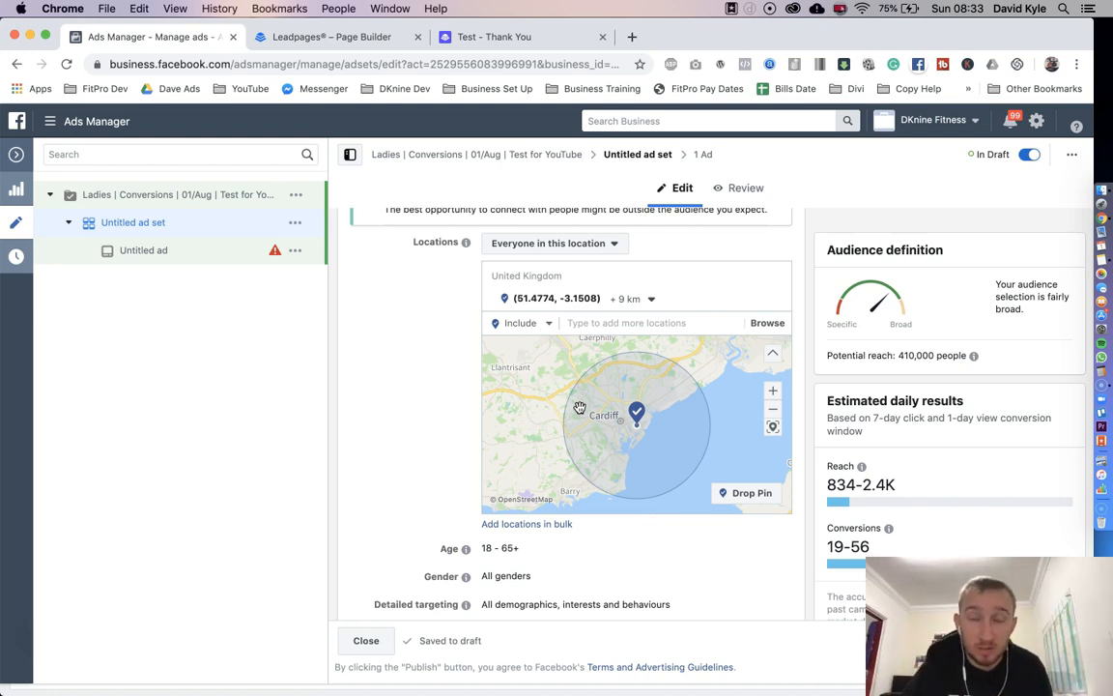
{"action": "left_click", "coordinate": [642, 396]}
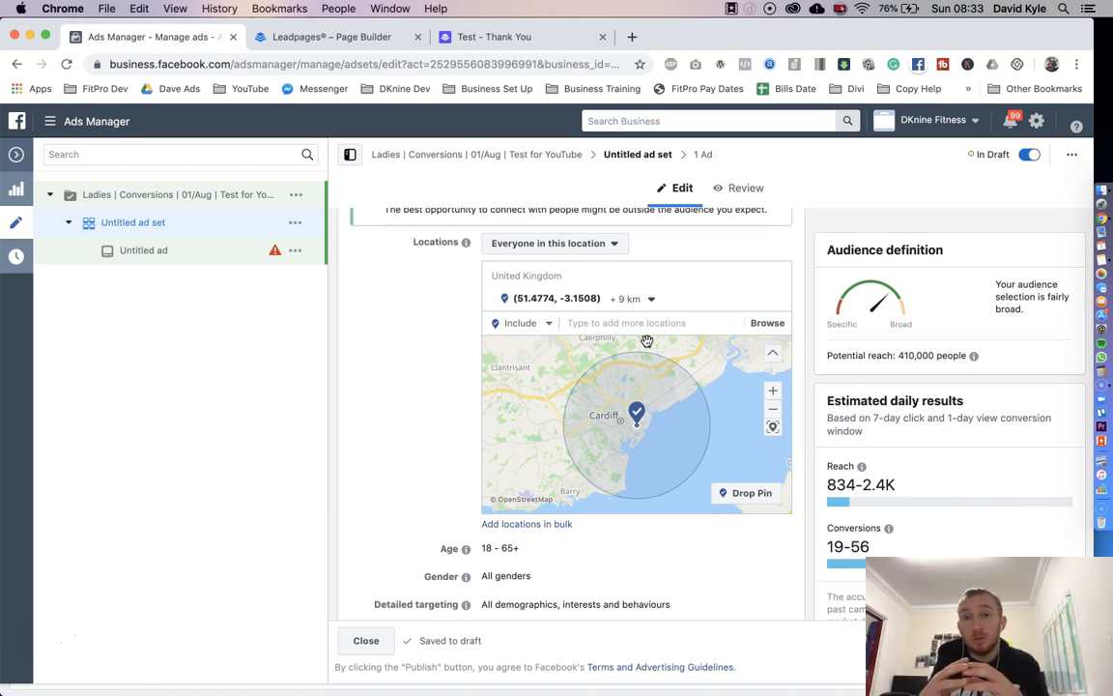
{"action": "left_click", "coordinate": [631, 312]}
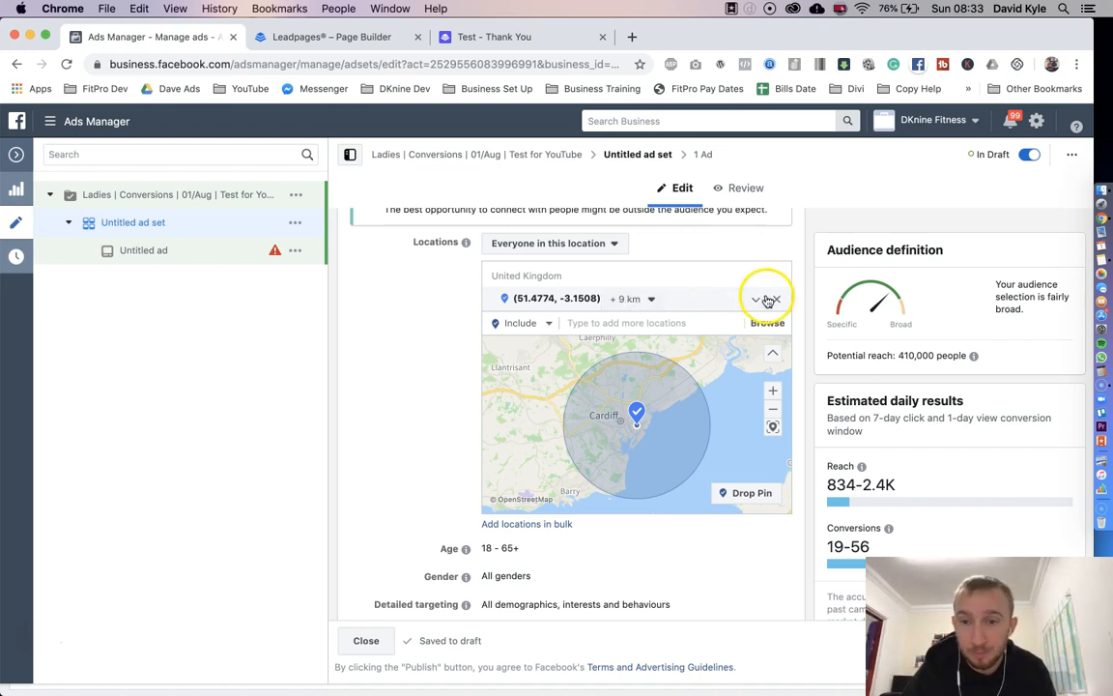
Step: Set the audience age range to 35–55
{"action": "scroll", "coordinate": [800, 296], "scroll_direction": "down", "scroll_amount": 3}
{"action": "left_click", "coordinate": [496, 369]}
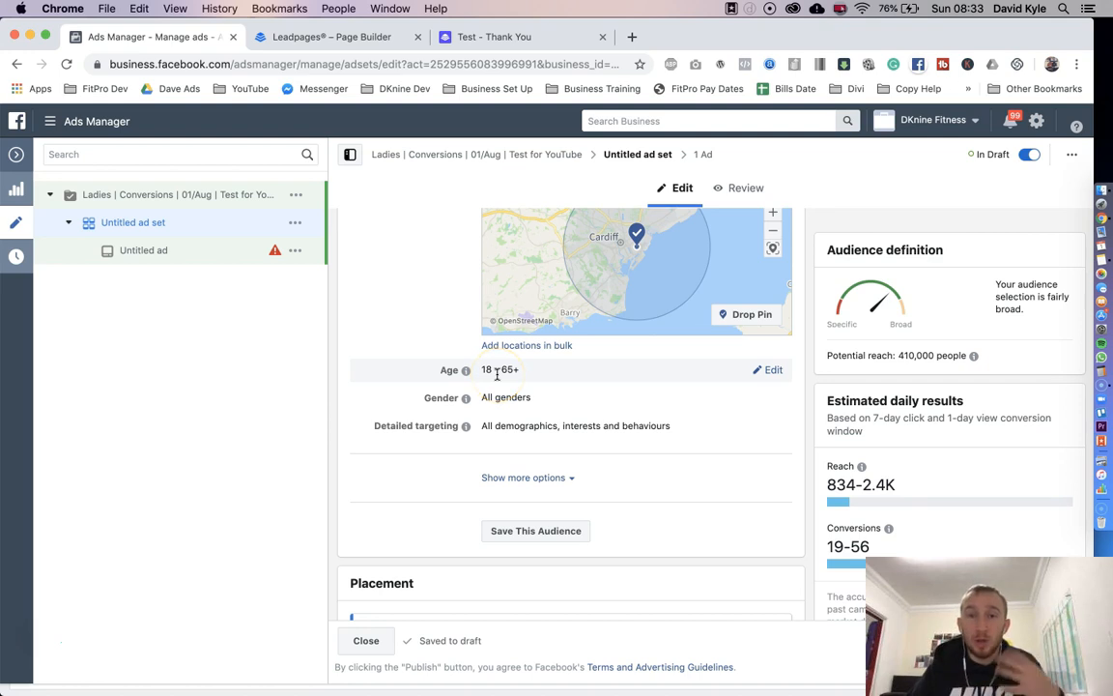
{"action": "left_click", "coordinate": [773, 372]}
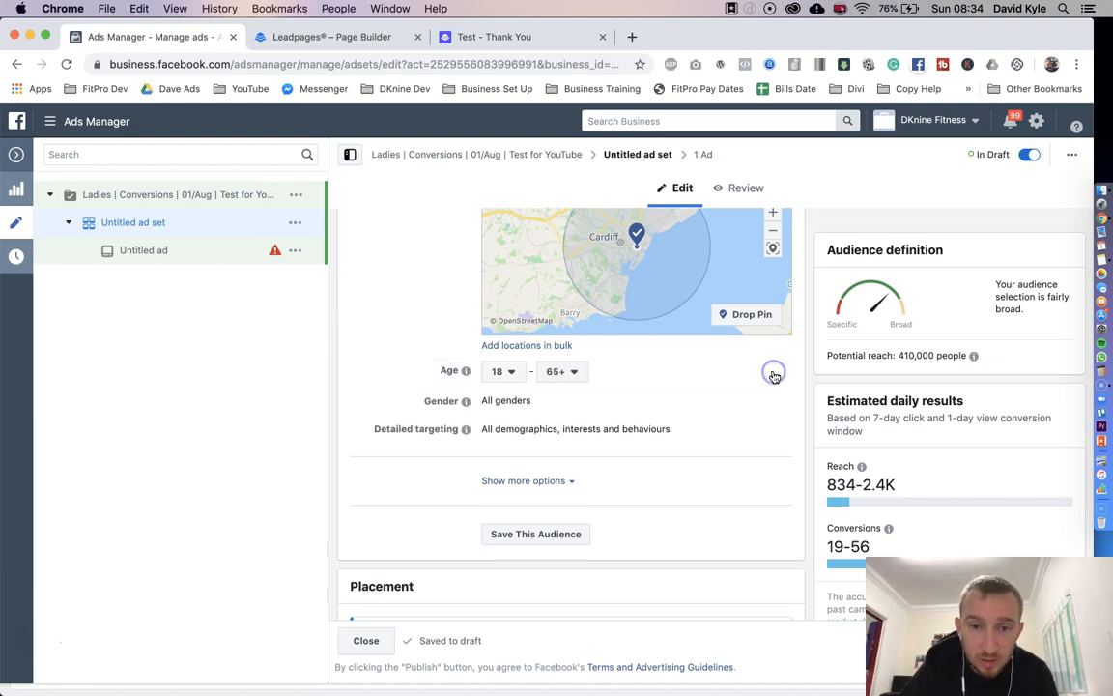
{"action": "left_click", "coordinate": [518, 375]}
{"action": "scroll", "coordinate": [510, 444], "scroll_direction": "down", "scroll_amount": 5}
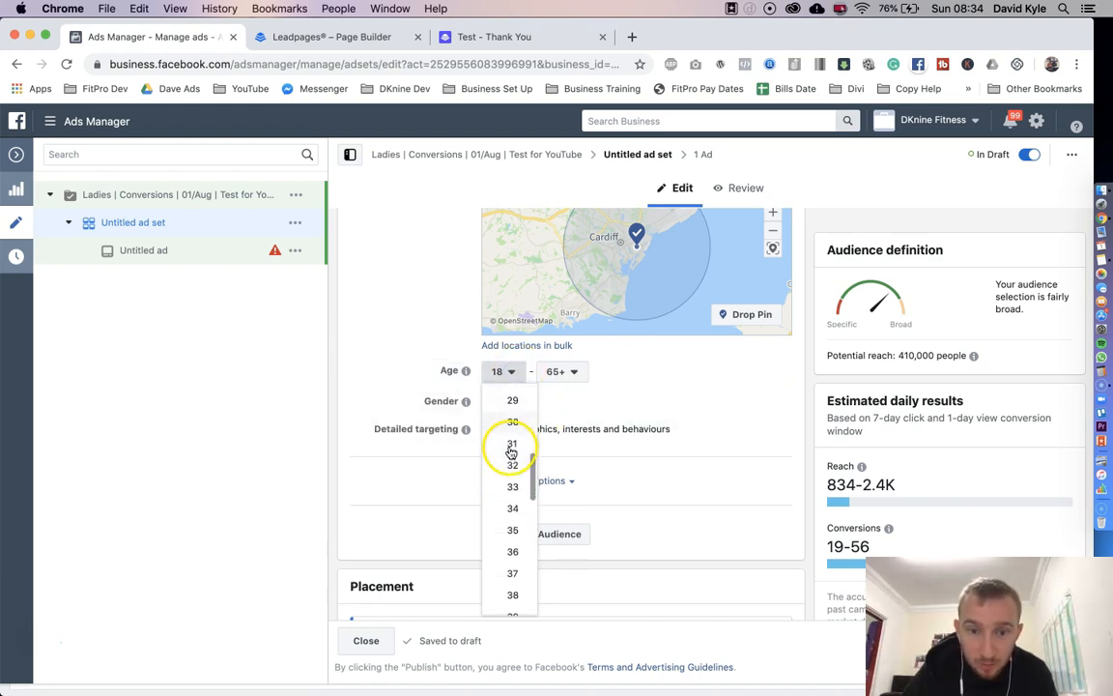
{"action": "left_click", "coordinate": [512, 531]}
{"action": "left_click", "coordinate": [559, 371]}
{"action": "scroll", "coordinate": [566, 493], "scroll_direction": "up", "scroll_amount": 3}
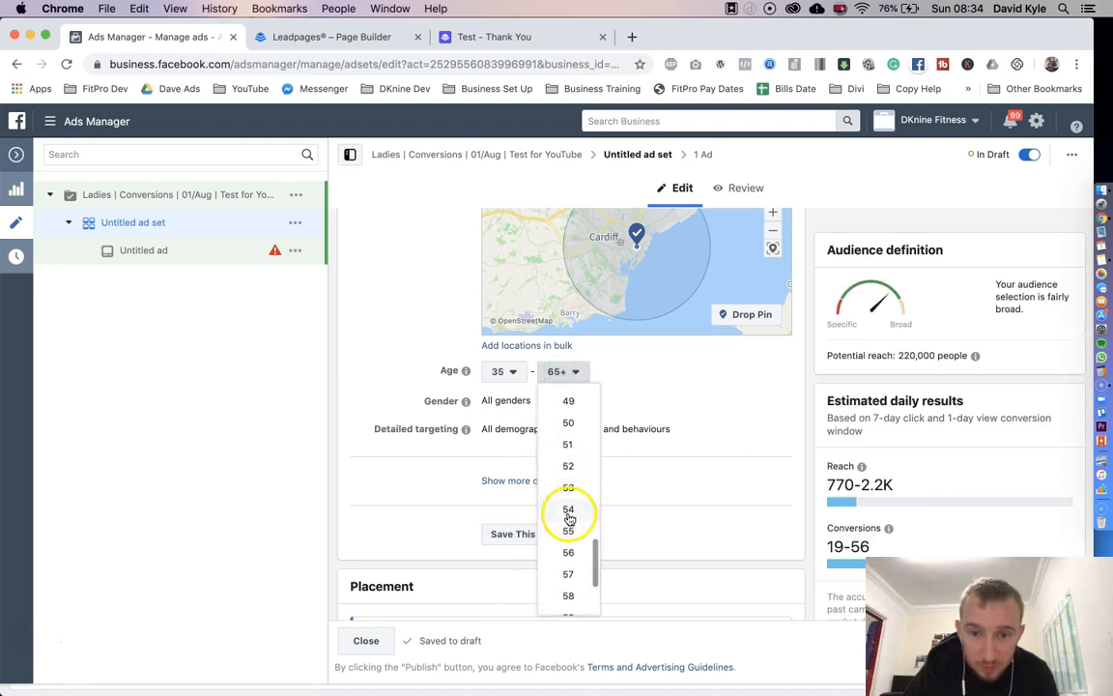
{"action": "left_click", "coordinate": [570, 529]}
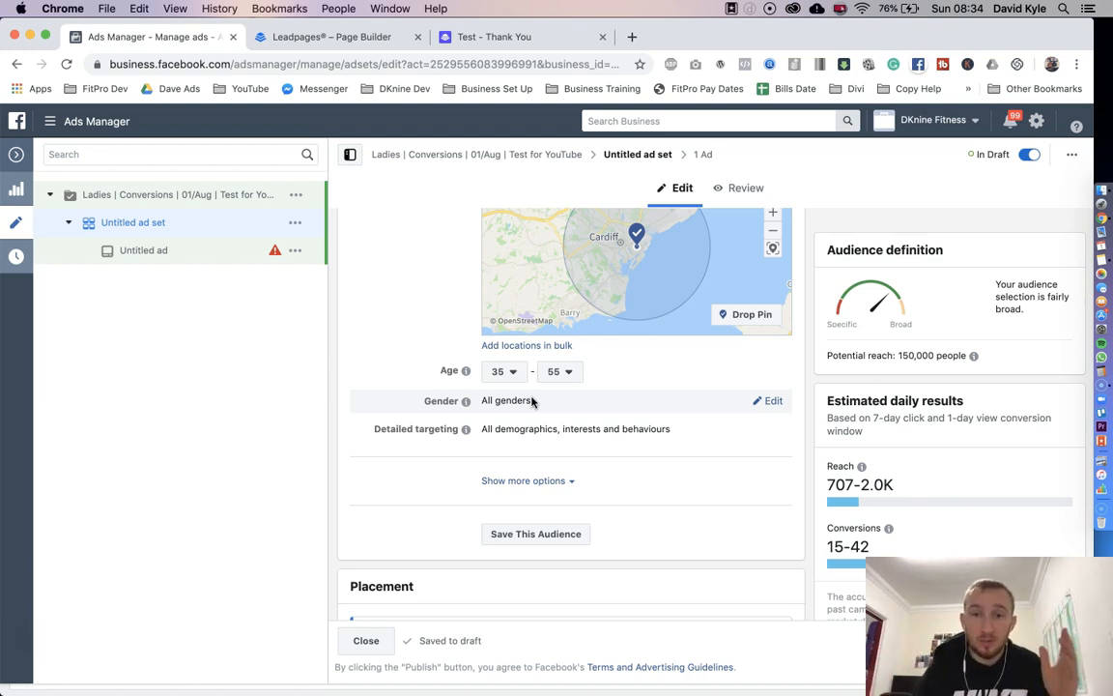
Step: Restrict the audience gender to Women and check the potential reach
{"action": "left_click", "coordinate": [528, 390]}
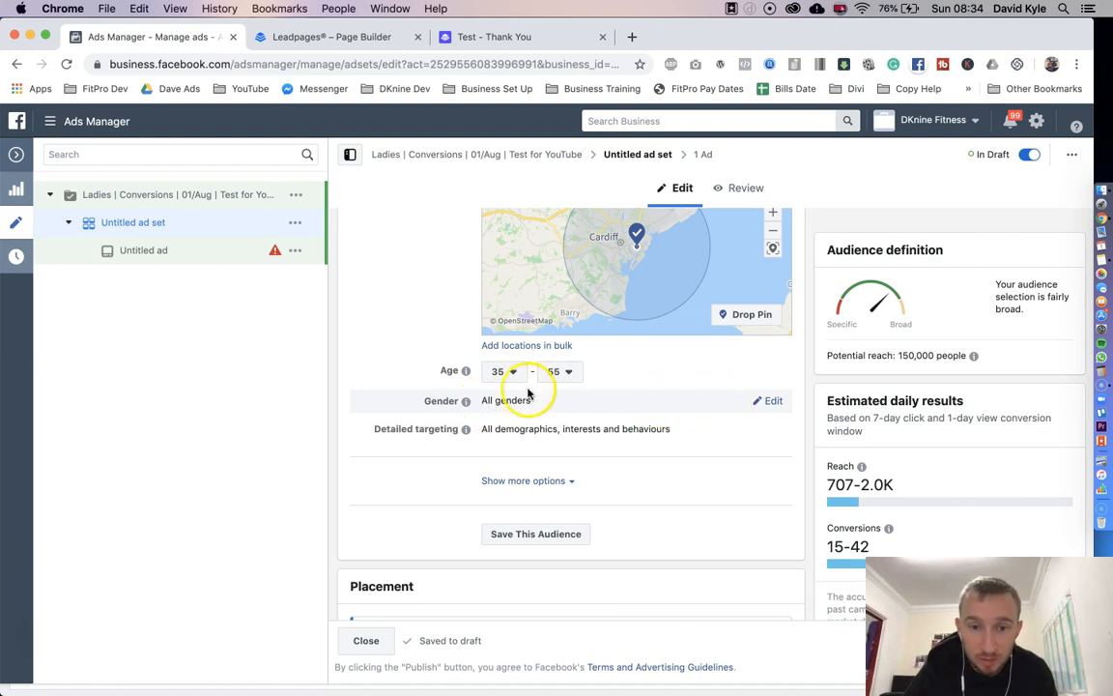
{"action": "left_click", "coordinate": [773, 401]}
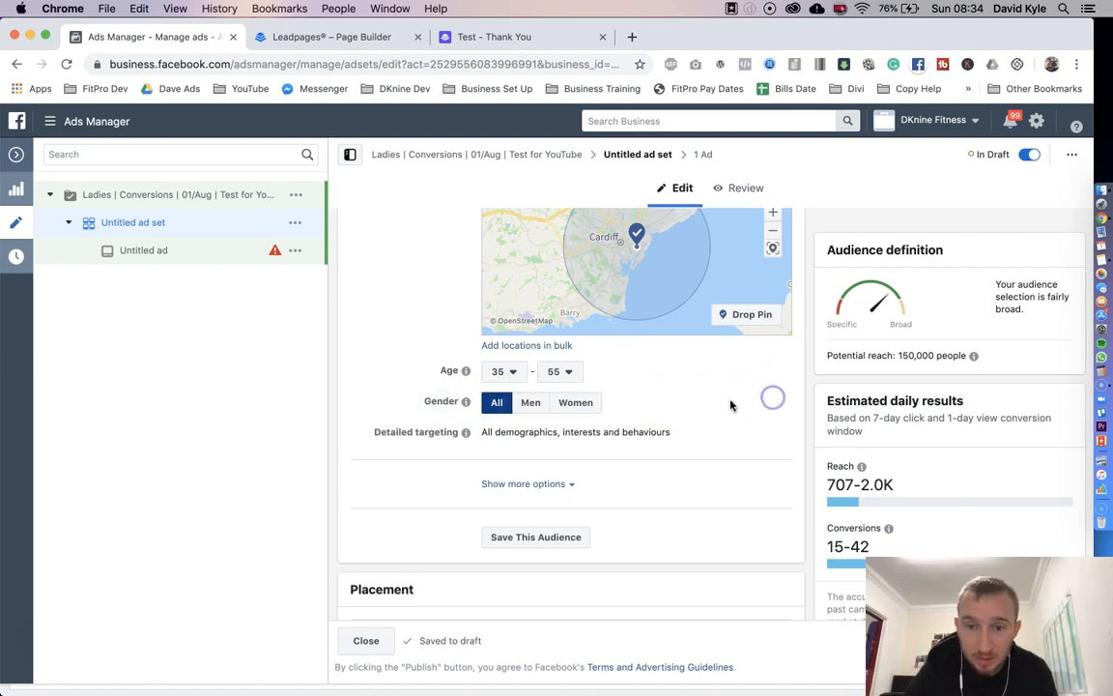
{"action": "left_click", "coordinate": [577, 403]}
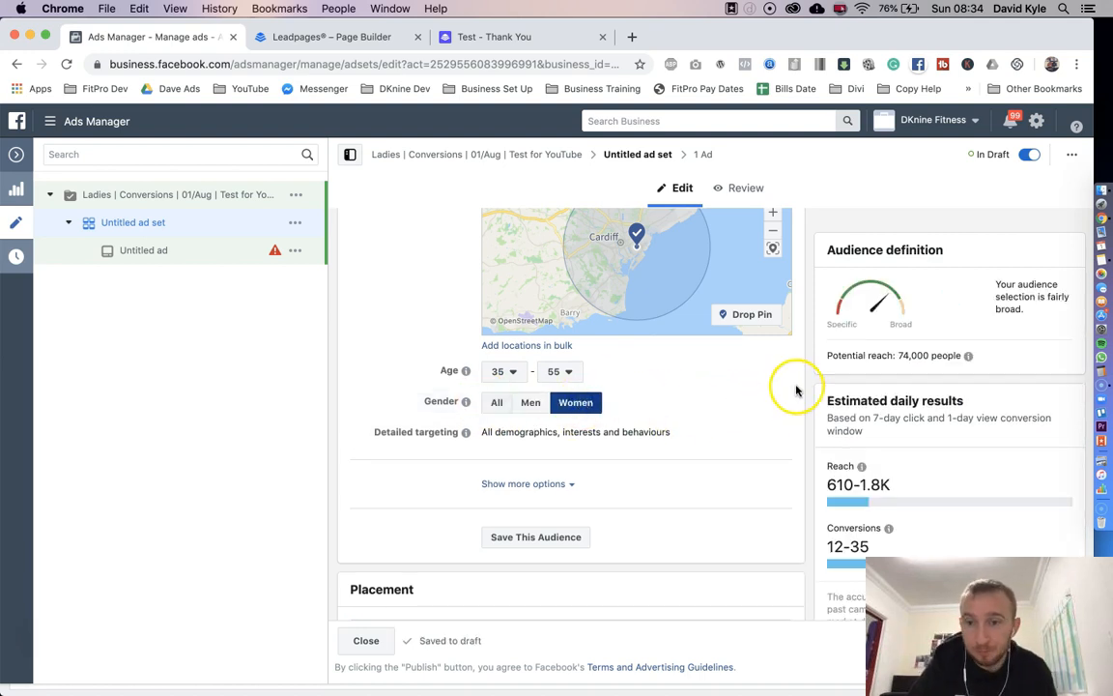
{"action": "scroll", "coordinate": [812, 385], "scroll_direction": "up", "scroll_amount": 3}
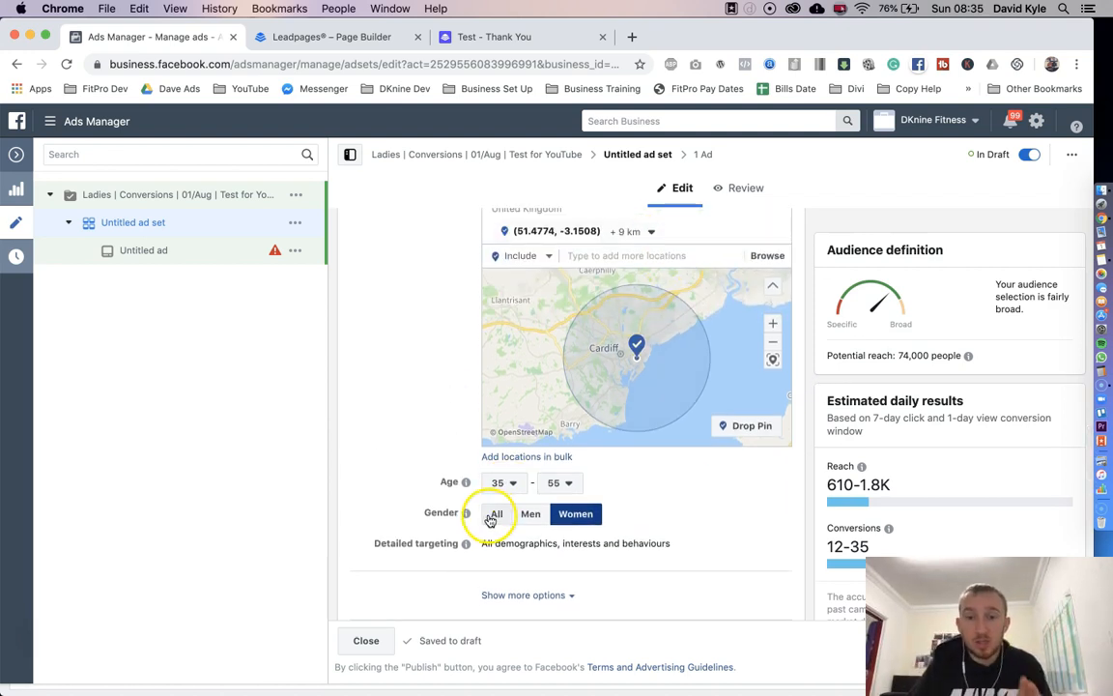
{"action": "left_click_drag", "start_coordinate": [898, 356], "coordinate": [940, 355]}
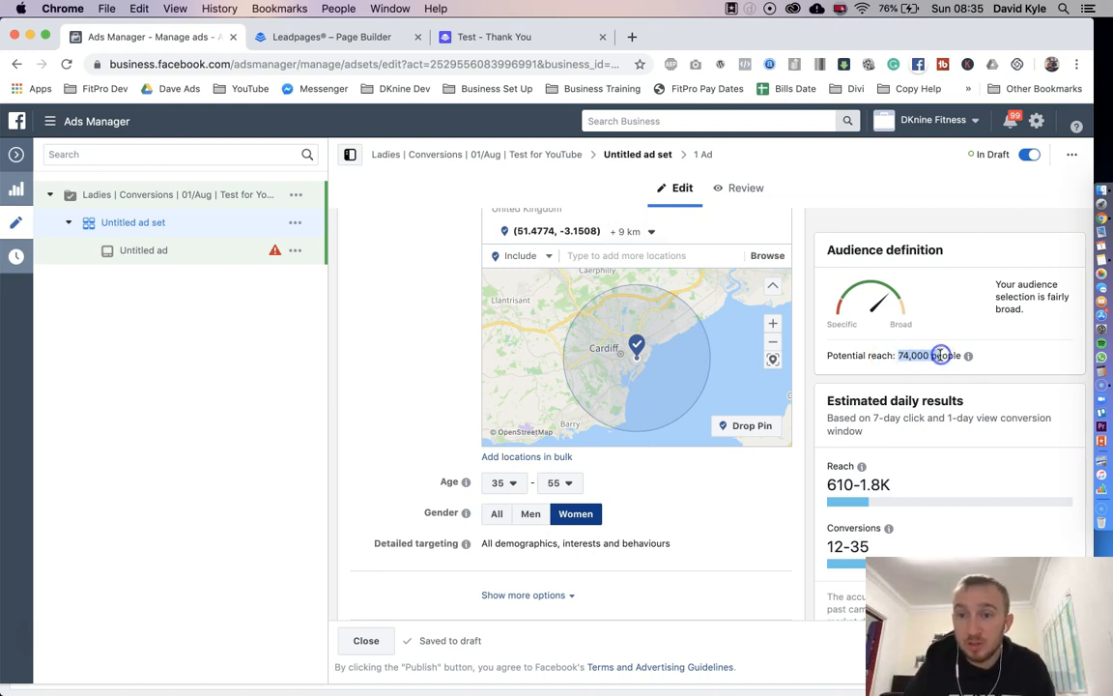
{"action": "left_click", "coordinate": [799, 368]}
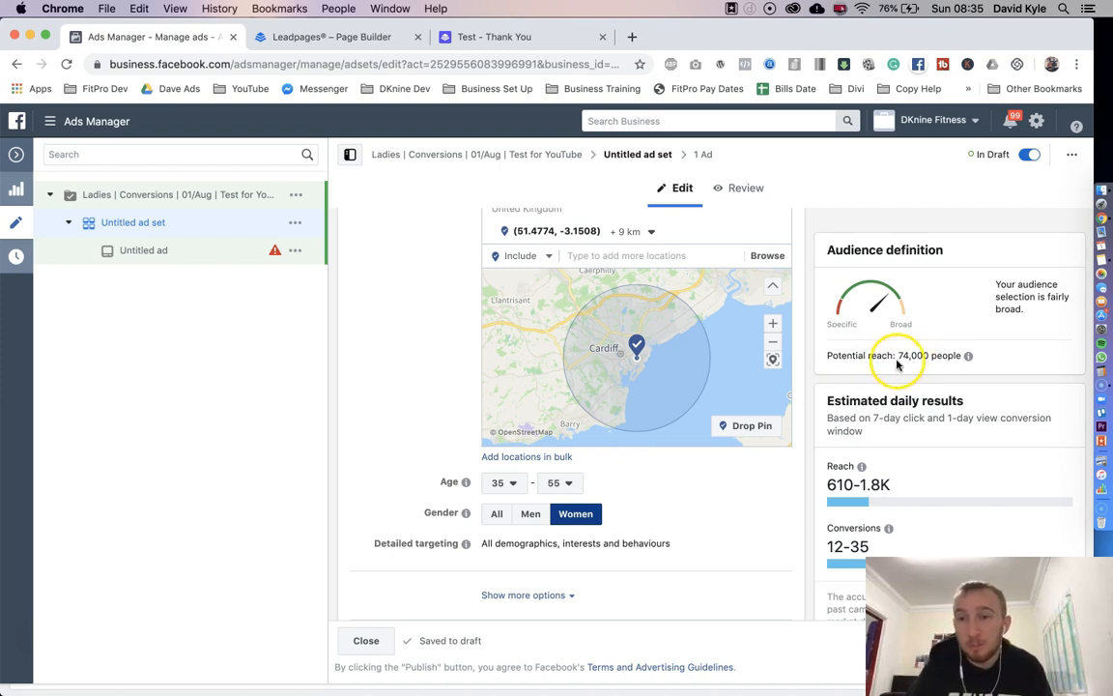
{"action": "left_click_drag", "start_coordinate": [897, 358], "coordinate": [937, 356]}
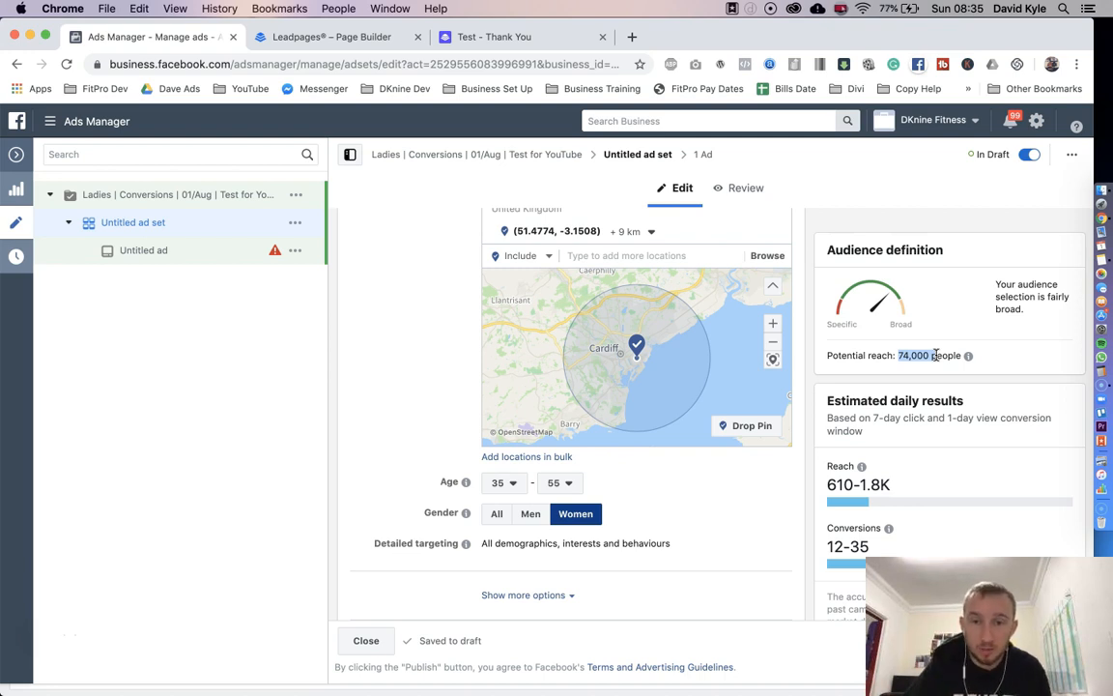
Step: Widen the pin's radius to 20 km and compare the audience's potential reach
{"action": "left_click", "coordinate": [651, 231]}
{"action": "left_click", "coordinate": [696, 276]}
{"action": "type", "text": "20"}
{"action": "key", "text": "Return"}
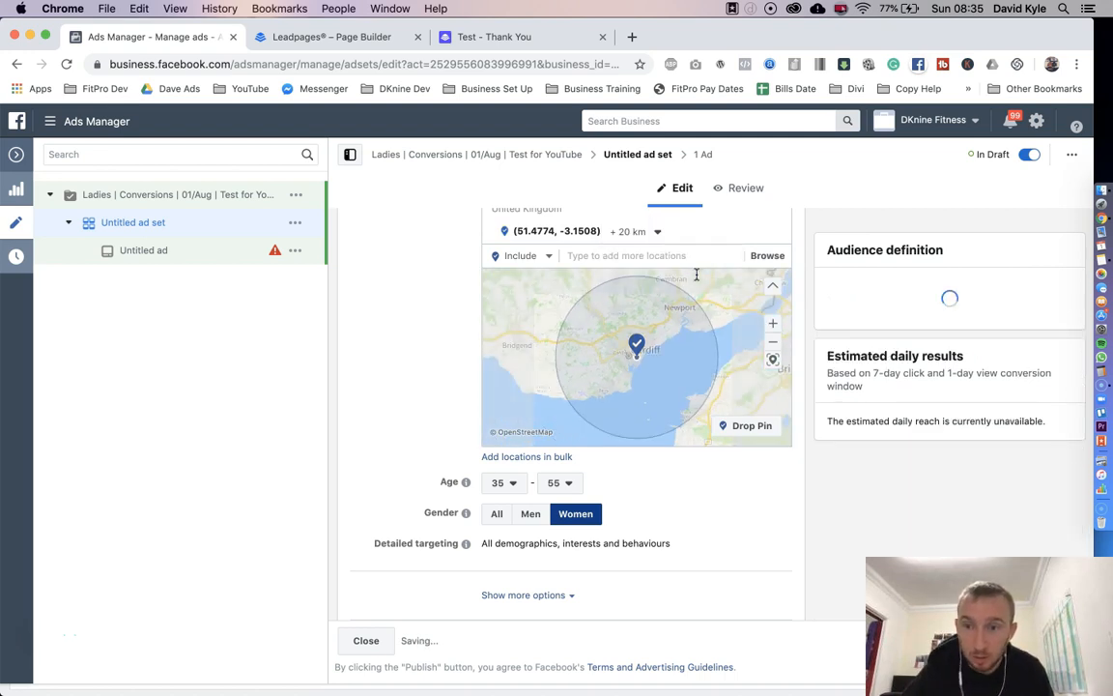
{"action": "left_click_drag", "start_coordinate": [903, 356], "coordinate": [931, 355]}
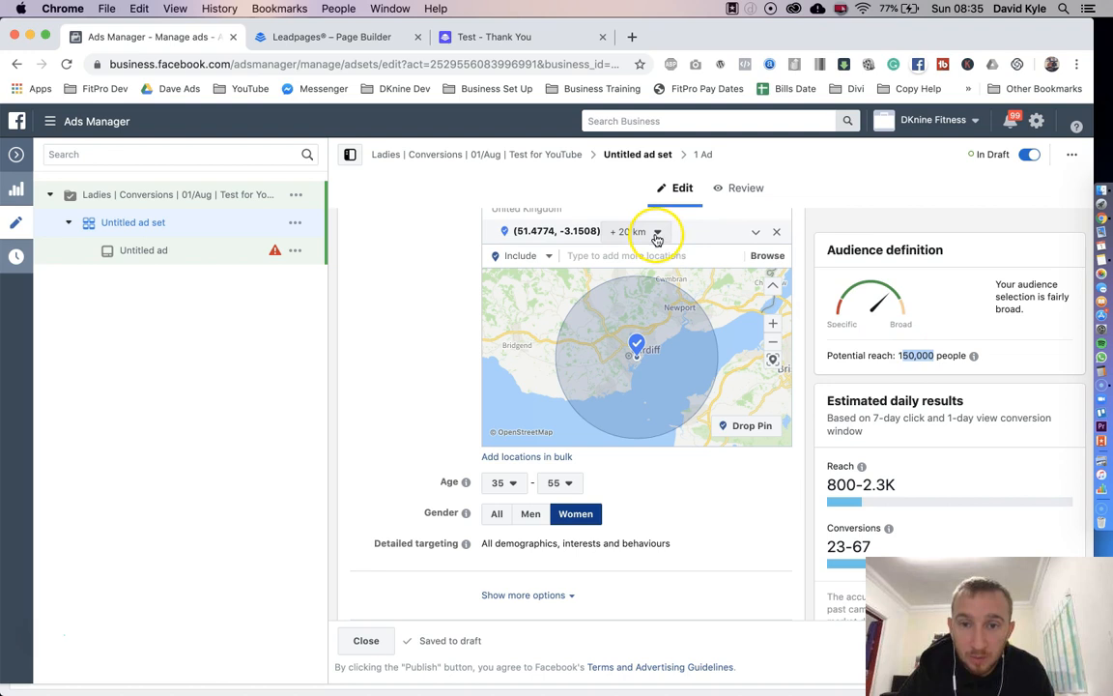
Step: Return the radius around the Cardiff pin to 9 km
{"action": "left_click", "coordinate": [657, 232]}
{"action": "double_click", "coordinate": [694, 278]}
{"action": "type", "text": "9"}
{"action": "left_click", "coordinate": [919, 352]}
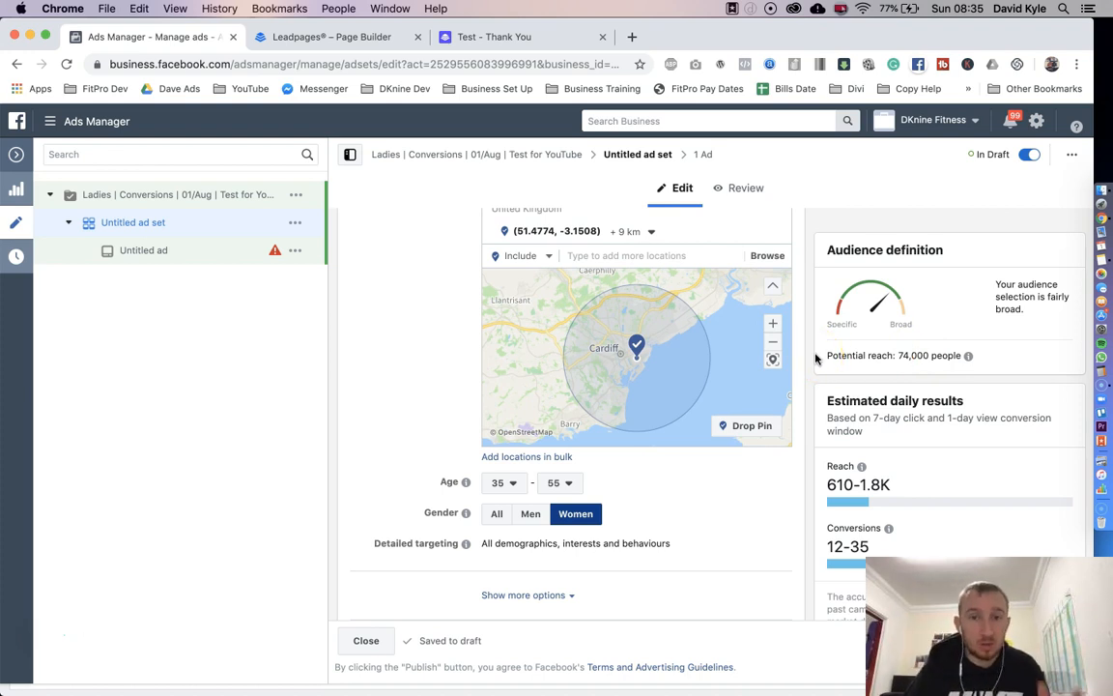
Step: Switch the ad set to manually edited placements and limit its devices to Mobile by excluding Desktop
{"action": "scroll", "coordinate": [804, 358], "scroll_direction": "down", "scroll_amount": 5}
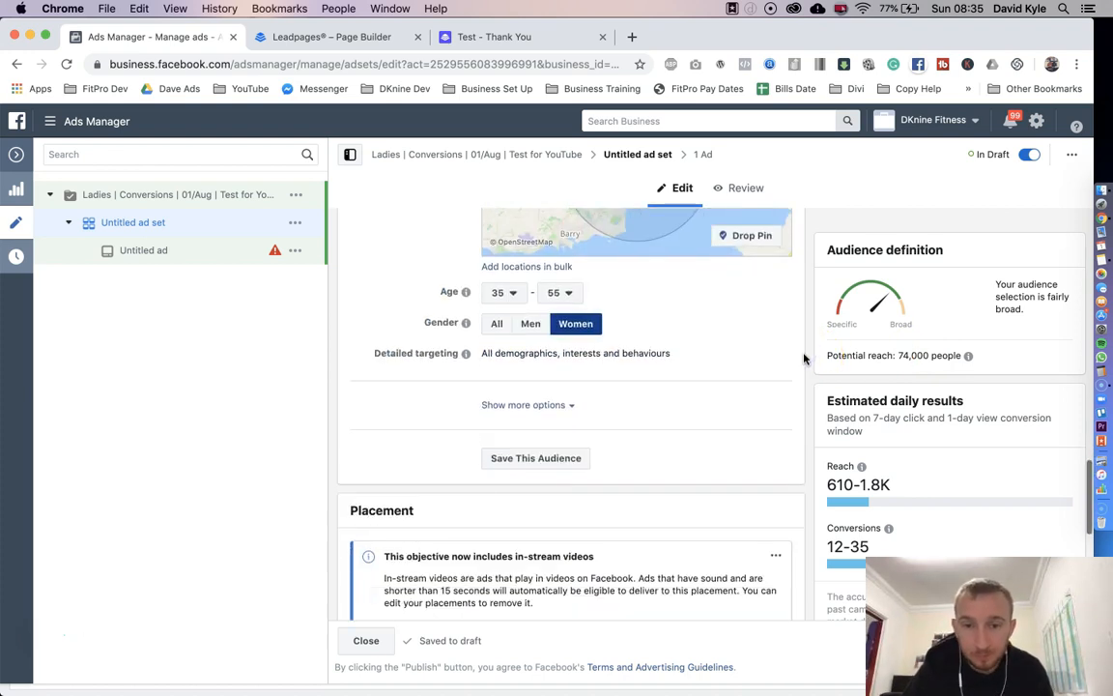
{"action": "scroll", "coordinate": [803, 358], "scroll_direction": "up", "scroll_amount": 1}
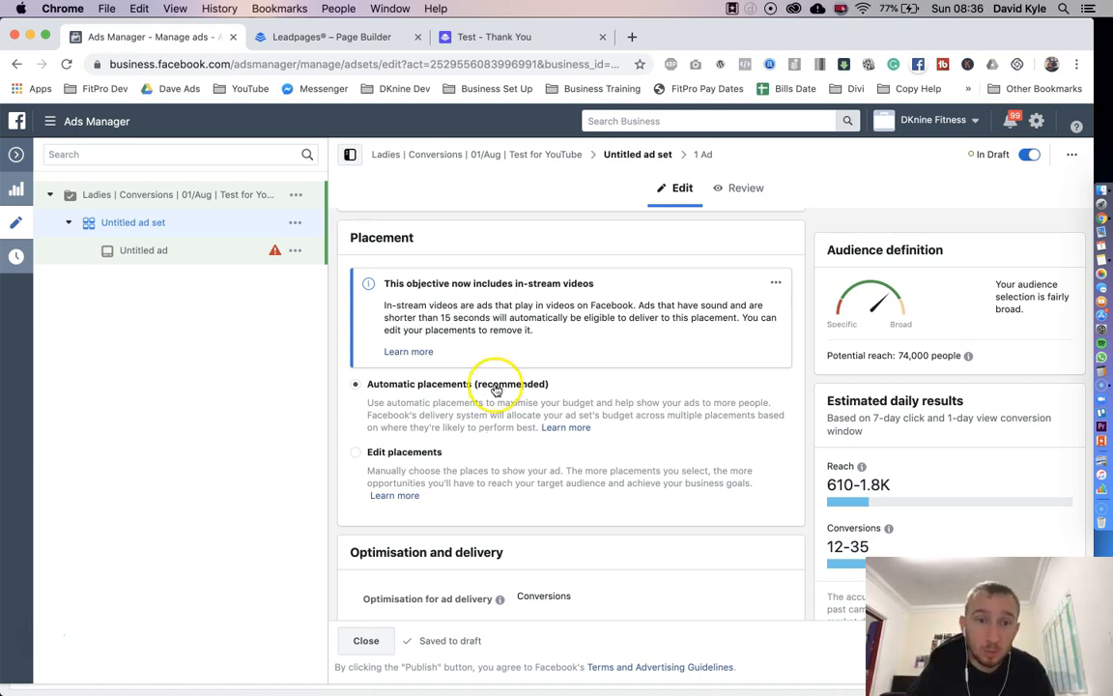
{"action": "left_click", "coordinate": [357, 451]}
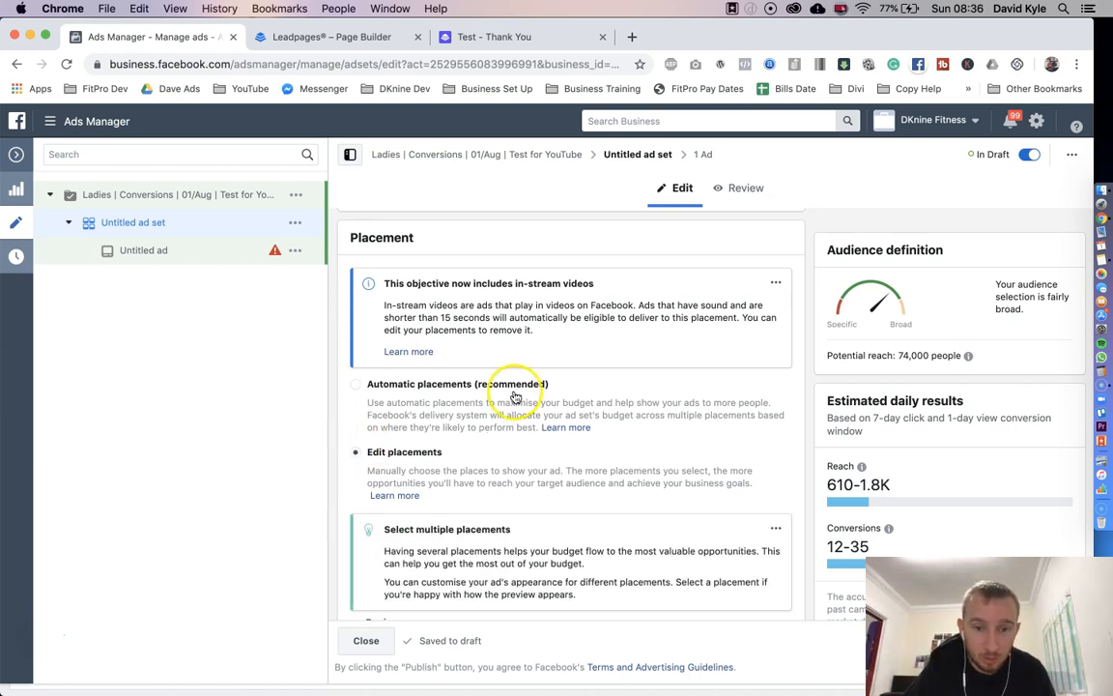
{"action": "scroll", "coordinate": [514, 396], "scroll_direction": "down", "scroll_amount": 5}
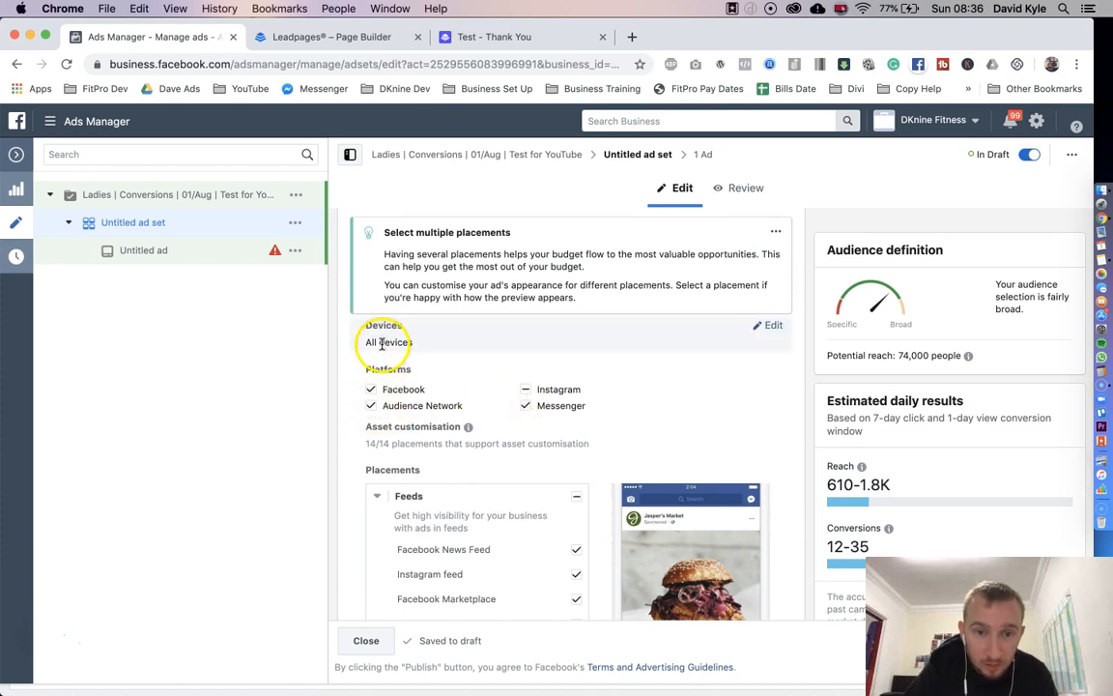
{"action": "left_click", "coordinate": [769, 324]}
{"action": "left_click", "coordinate": [460, 348]}
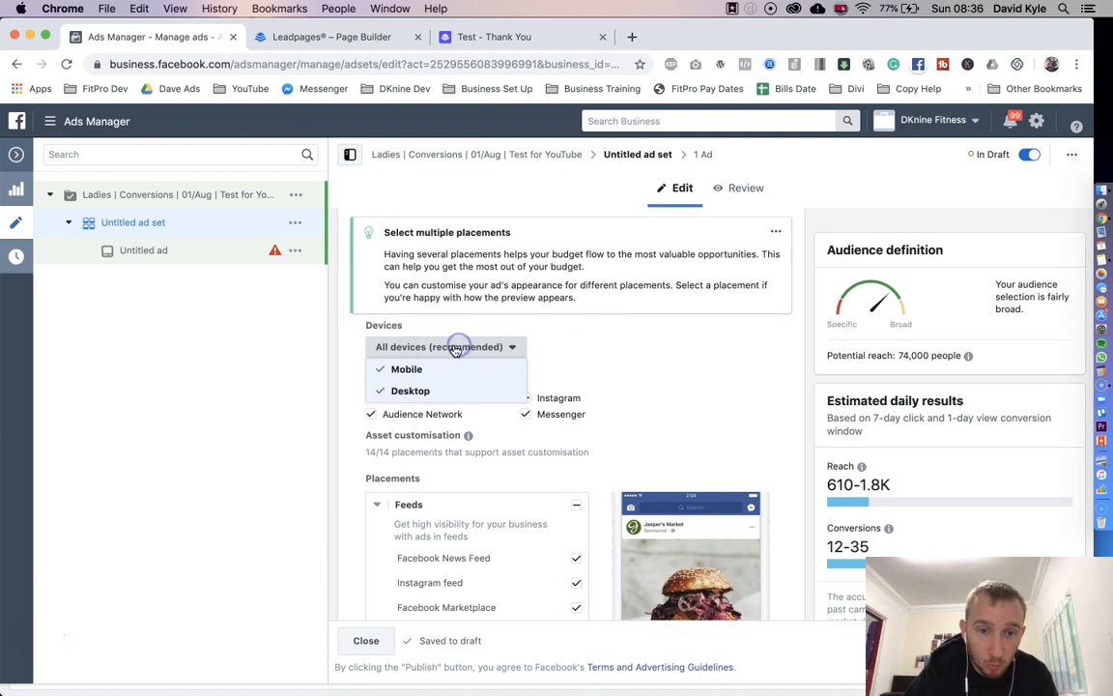
{"action": "left_click", "coordinate": [382, 393]}
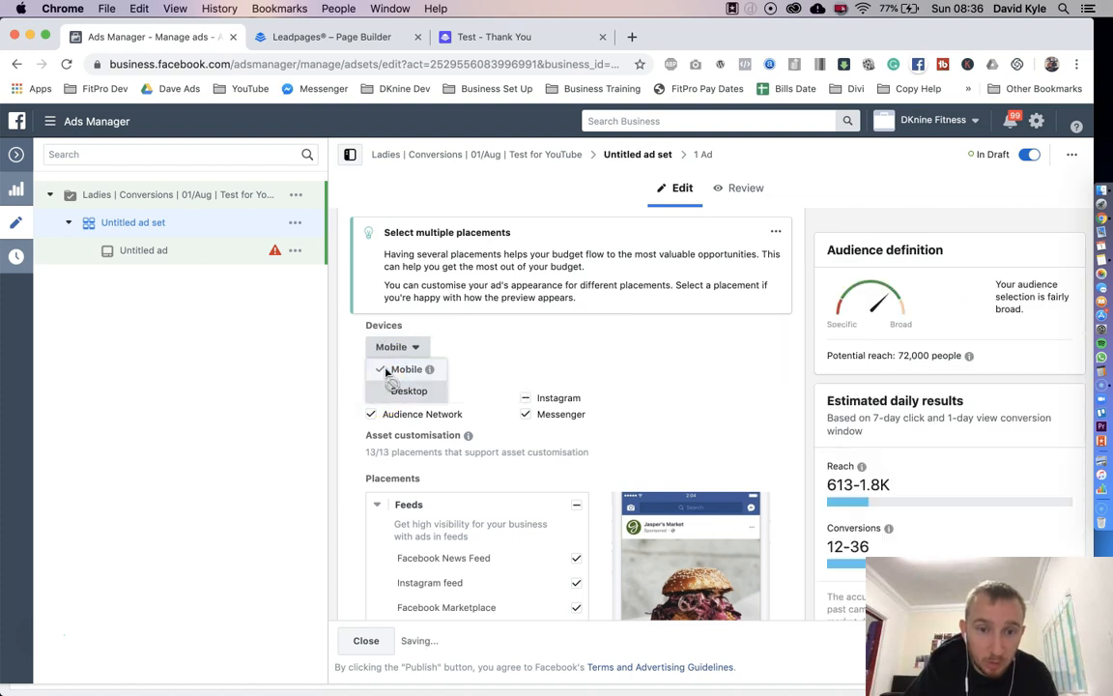
{"action": "left_click", "coordinate": [623, 352]}
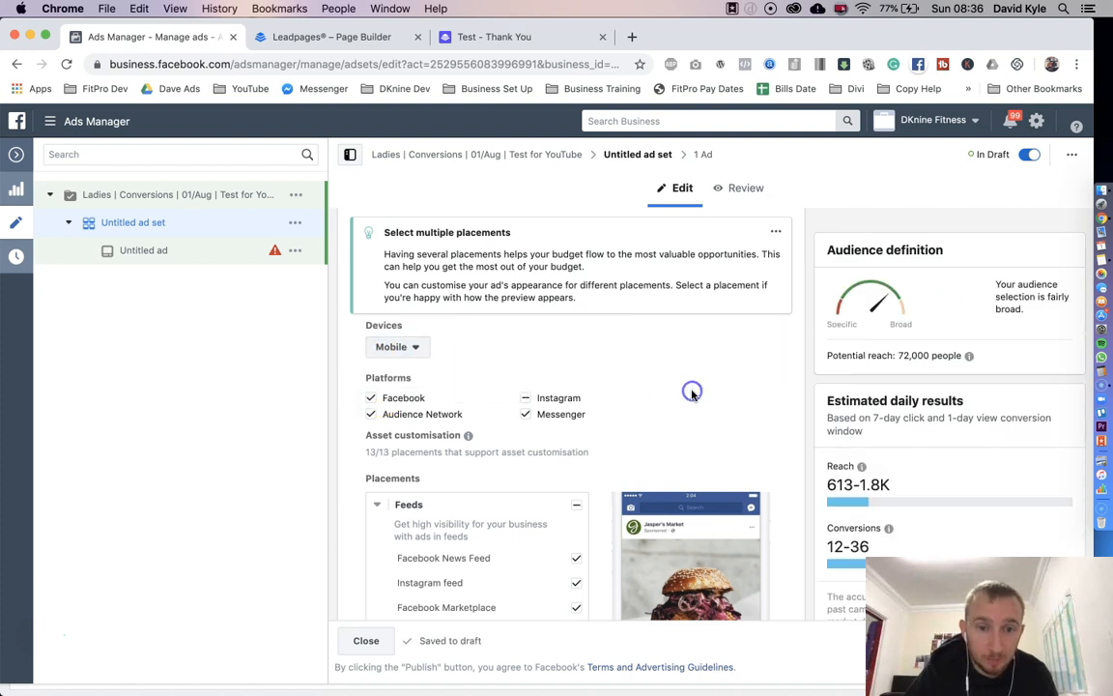
Step: Exclude the Audience Network, Instagram and Messenger platforms, plus the Facebook Marketplace and Facebook video feeds placements
{"action": "left_click", "coordinate": [375, 416]}
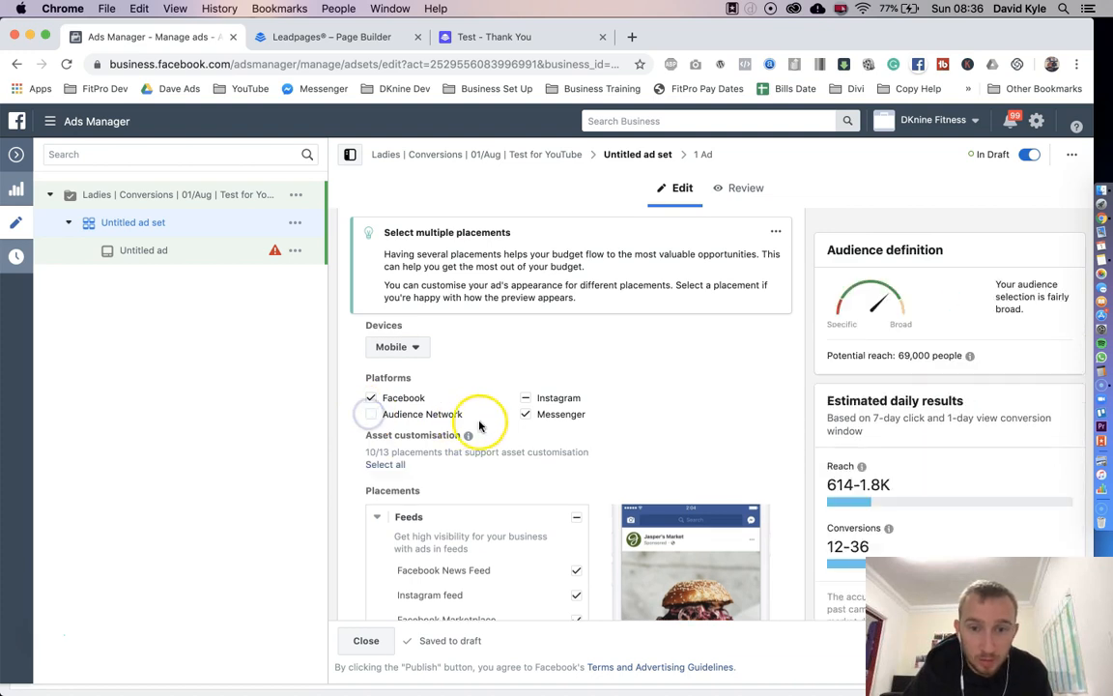
{"action": "left_click", "coordinate": [525, 399]}
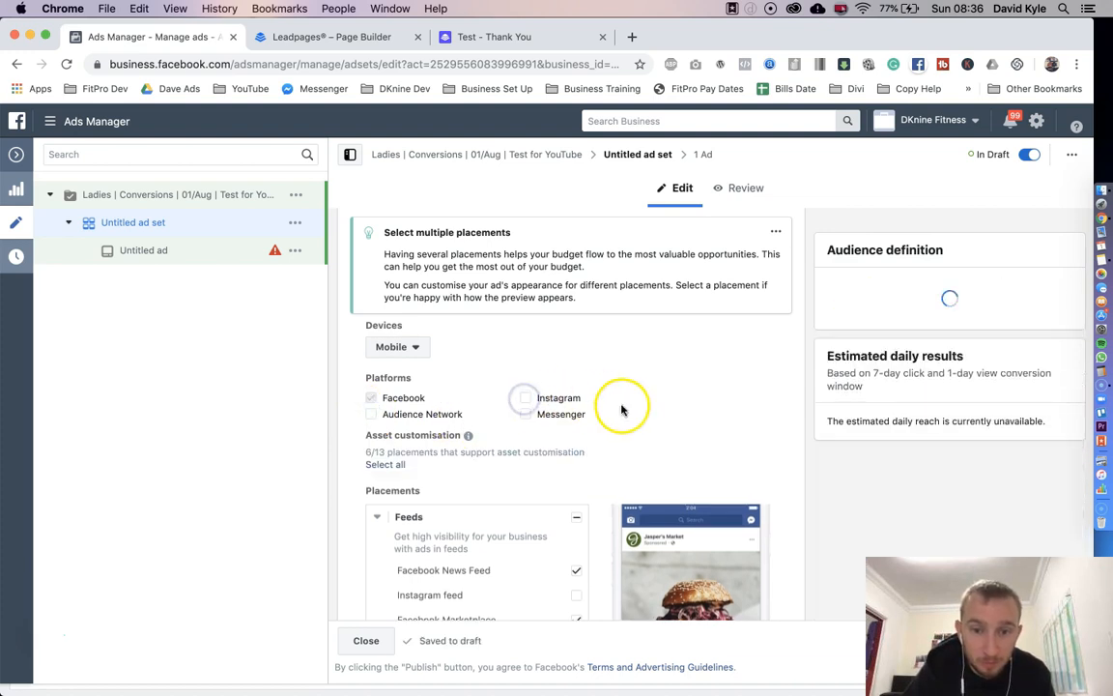
{"action": "scroll", "coordinate": [619, 410], "scroll_direction": "down", "scroll_amount": 3}
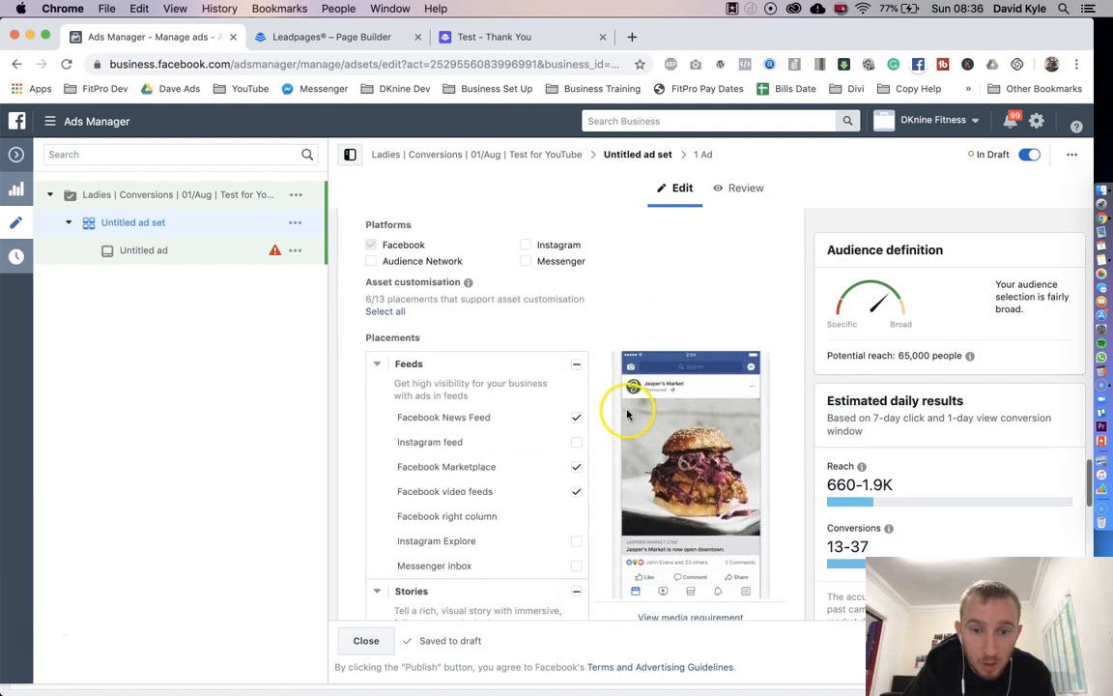
{"action": "left_click", "coordinate": [577, 468]}
{"action": "left_click", "coordinate": [576, 490]}
Step: Exclude all Stories, In-stream and In-article placements, leaving Facebook News Feed as the only placement
{"action": "scroll", "coordinate": [579, 498], "scroll_direction": "down", "scroll_amount": 1}
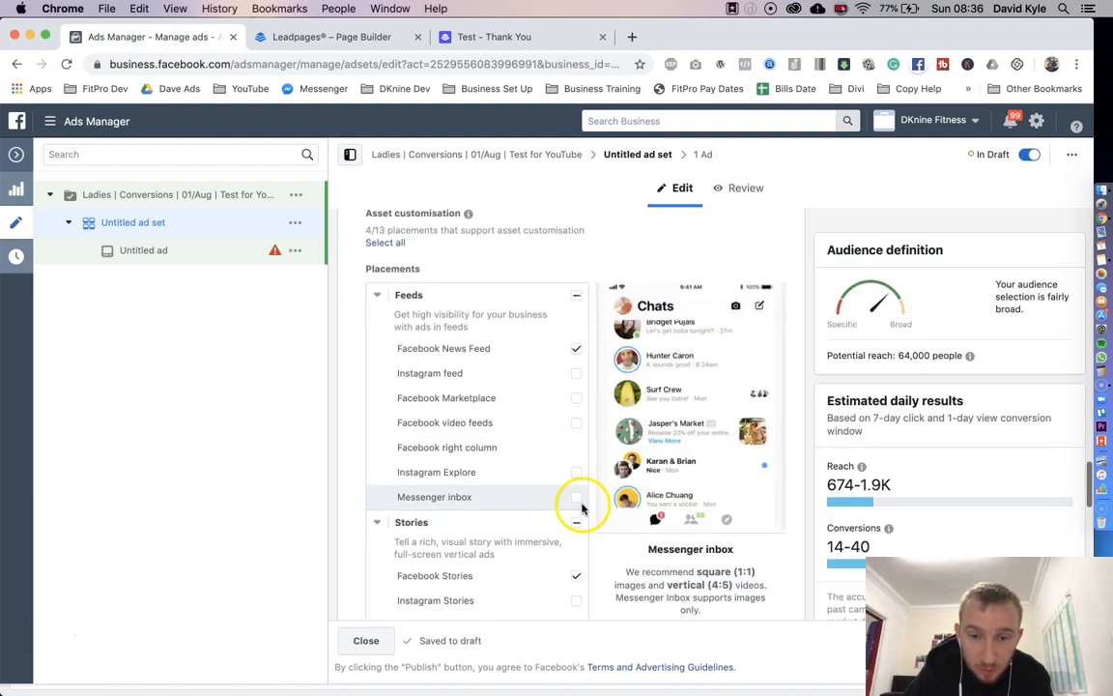
{"action": "left_click", "coordinate": [576, 520]}
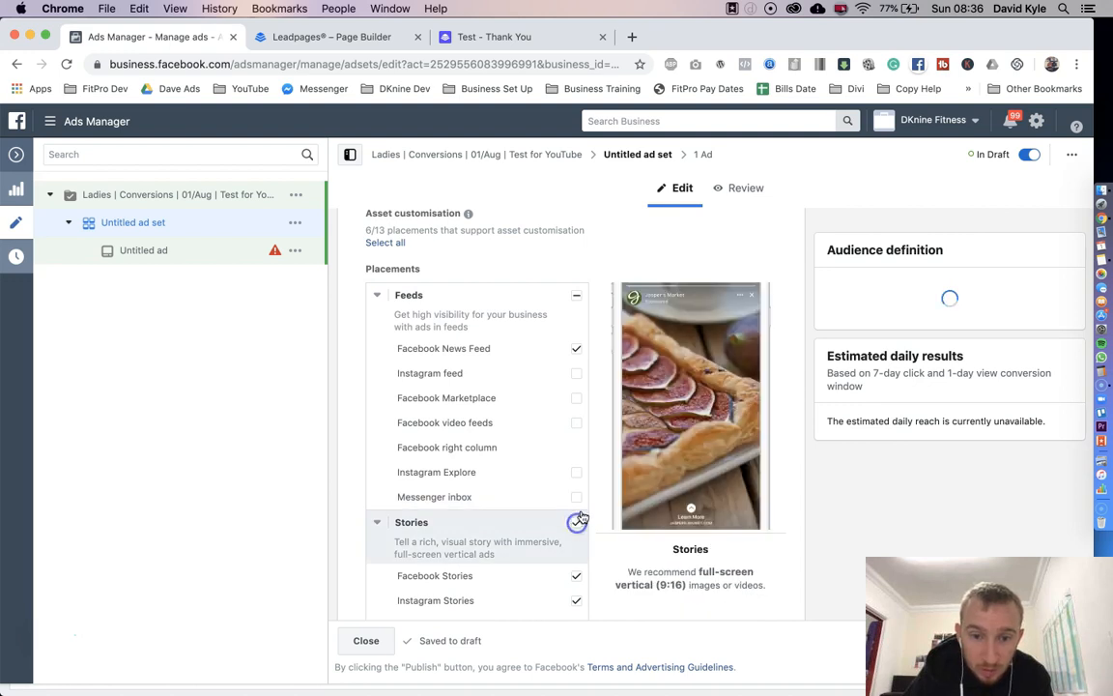
{"action": "scroll", "coordinate": [584, 510], "scroll_direction": "down", "scroll_amount": 5}
{"action": "left_click", "coordinate": [576, 411]}
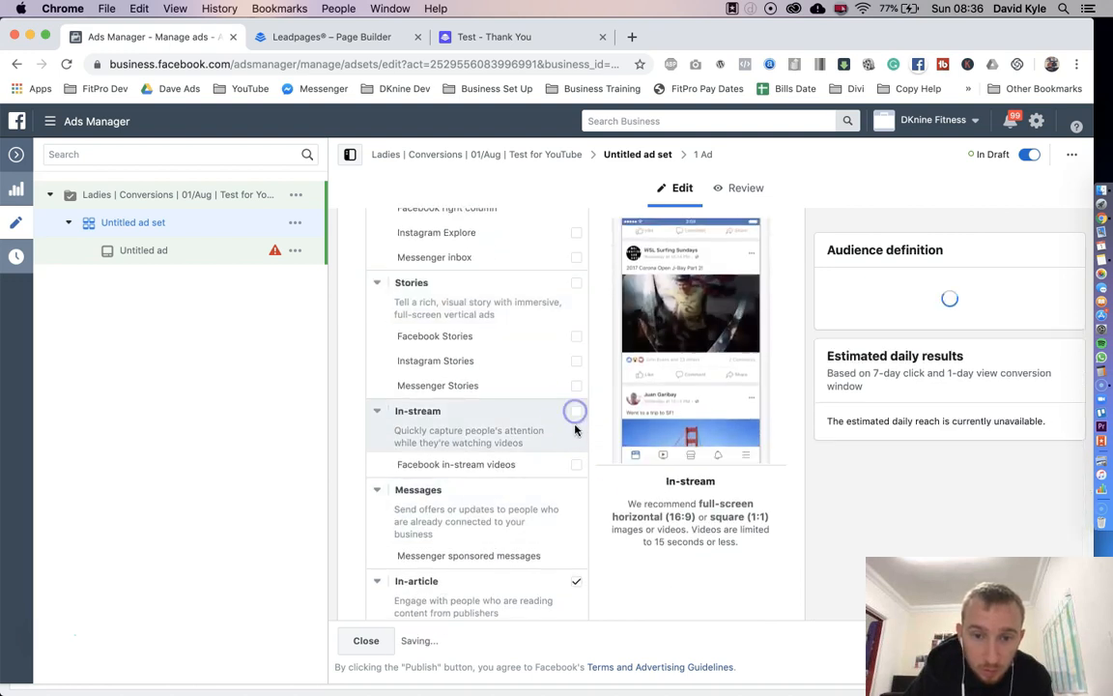
{"action": "left_click", "coordinate": [576, 581]}
{"action": "scroll", "coordinate": [596, 547], "scroll_direction": "down", "scroll_amount": 4}
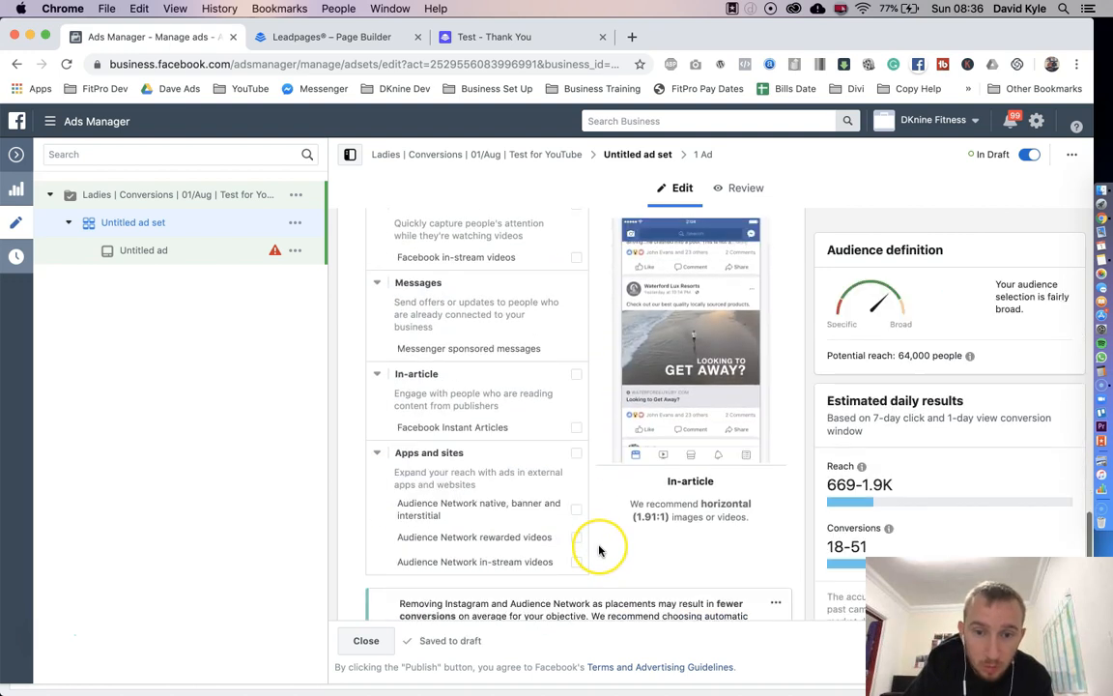
Step: Review the ad set's placements, potential reach, optimisation and delivery, audience, and budget and schedule settings
{"action": "scroll", "coordinate": [597, 549], "scroll_direction": "up", "scroll_amount": 5}
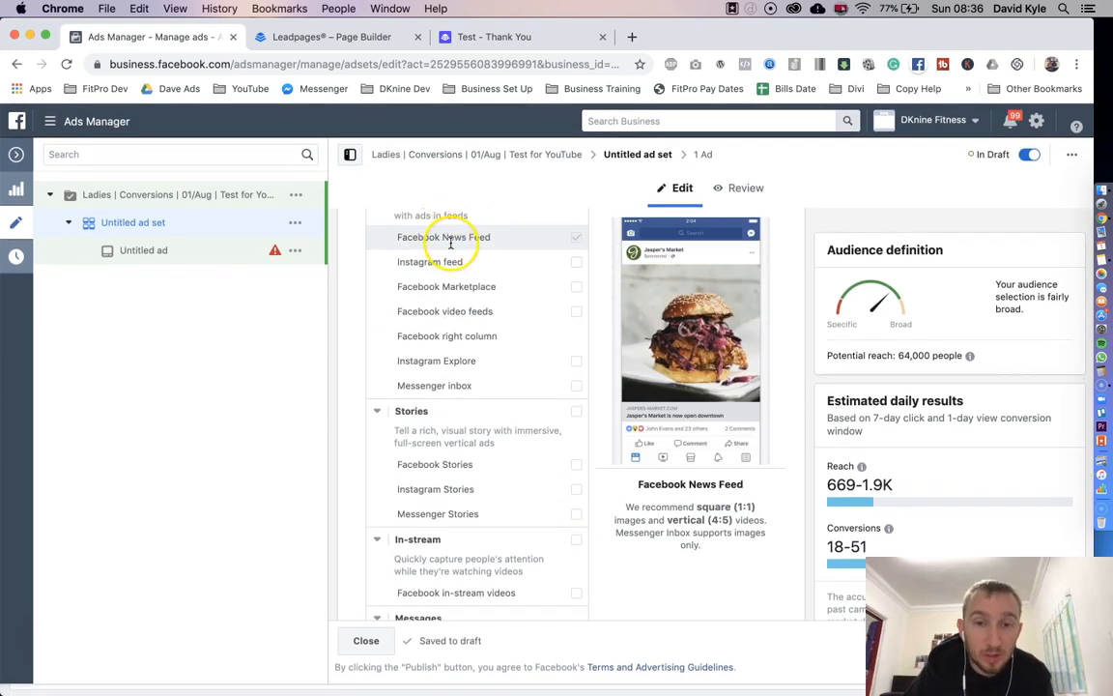
{"action": "scroll", "coordinate": [450, 244], "scroll_direction": "up", "scroll_amount": 3}
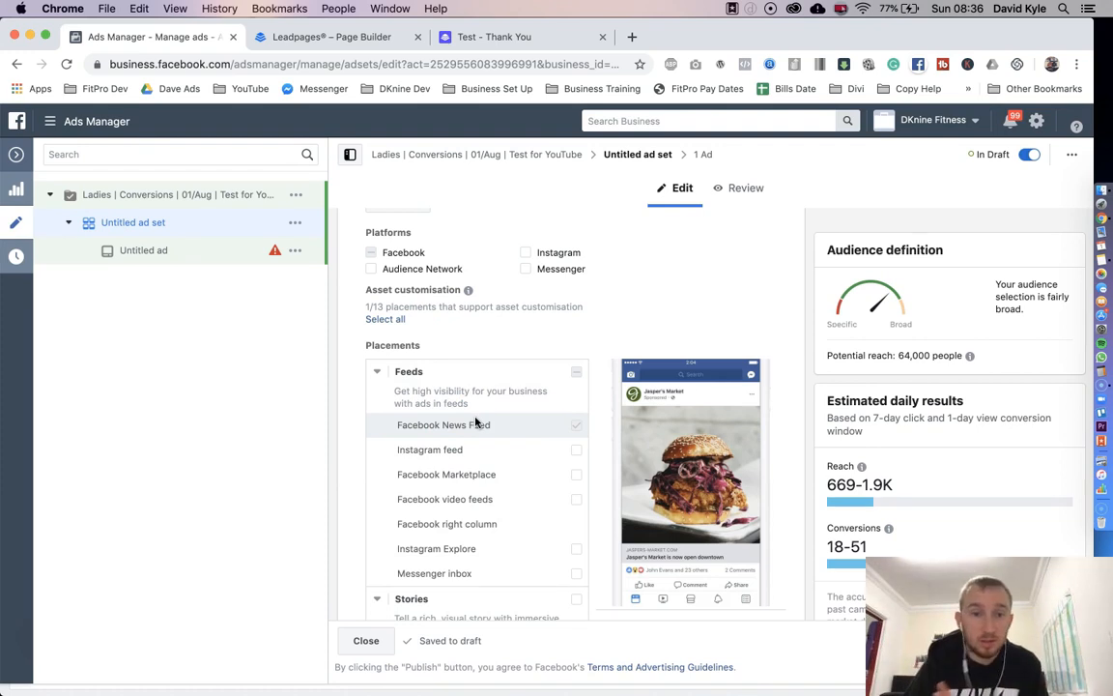
{"action": "scroll", "coordinate": [430, 271], "scroll_direction": "up", "scroll_amount": 1}
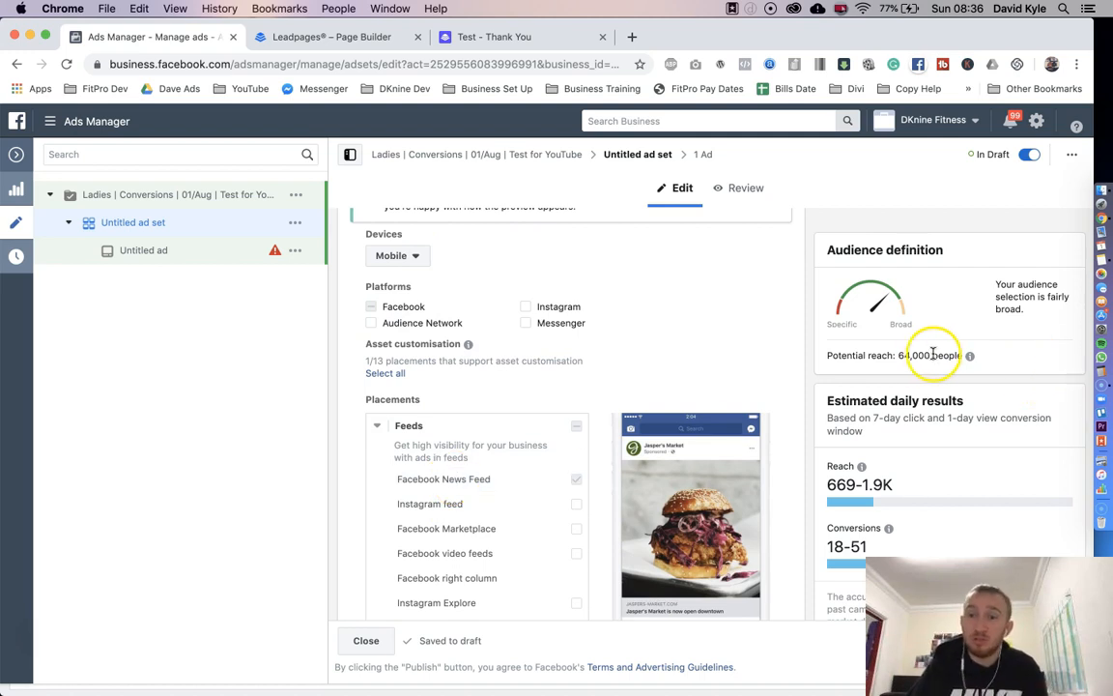
{"action": "left_click", "coordinate": [794, 388]}
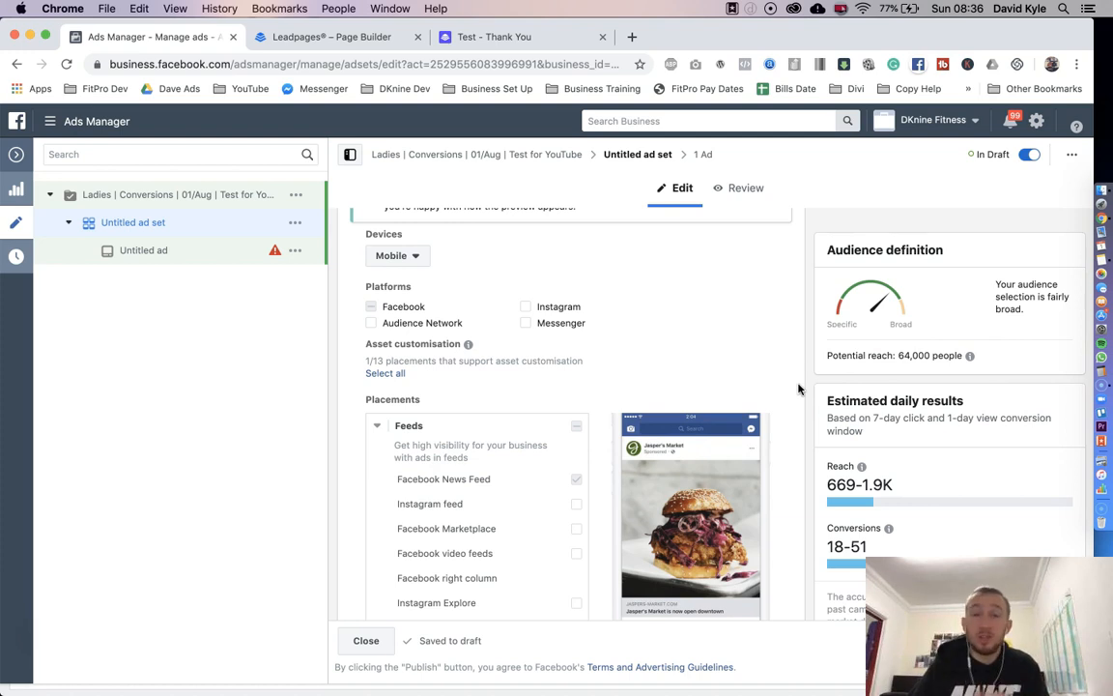
{"action": "scroll", "coordinate": [800, 389], "scroll_direction": "down", "scroll_amount": 10}
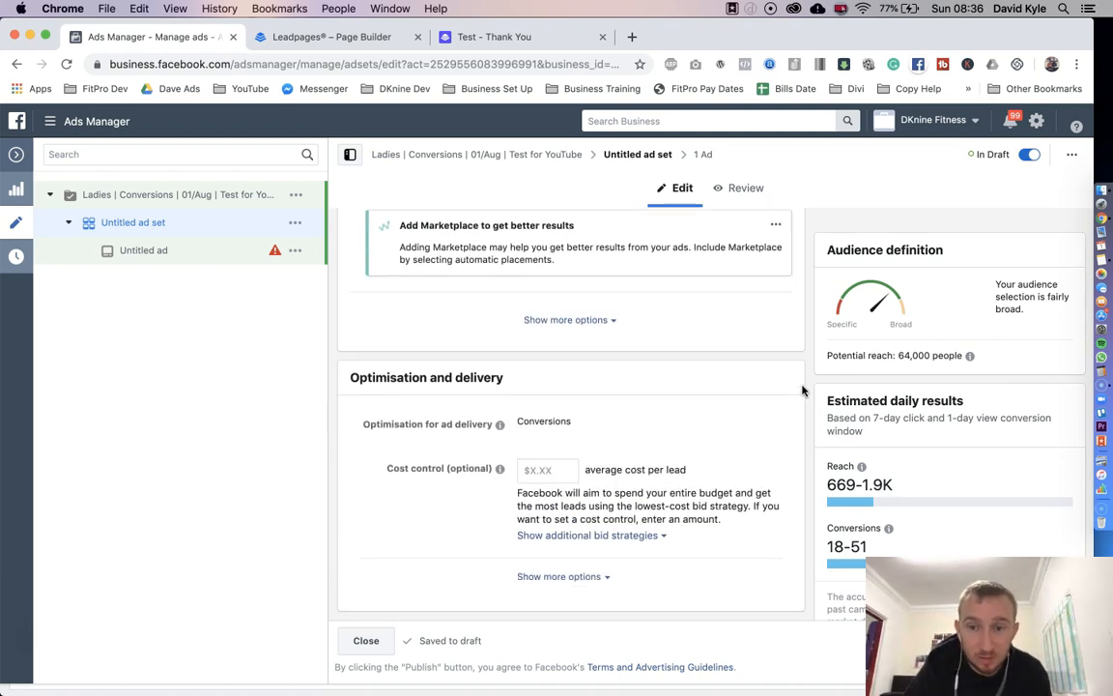
{"action": "scroll", "coordinate": [800, 390], "scroll_direction": "up", "scroll_amount": 8}
{"action": "scroll", "coordinate": [802, 389], "scroll_direction": "up", "scroll_amount": 5}
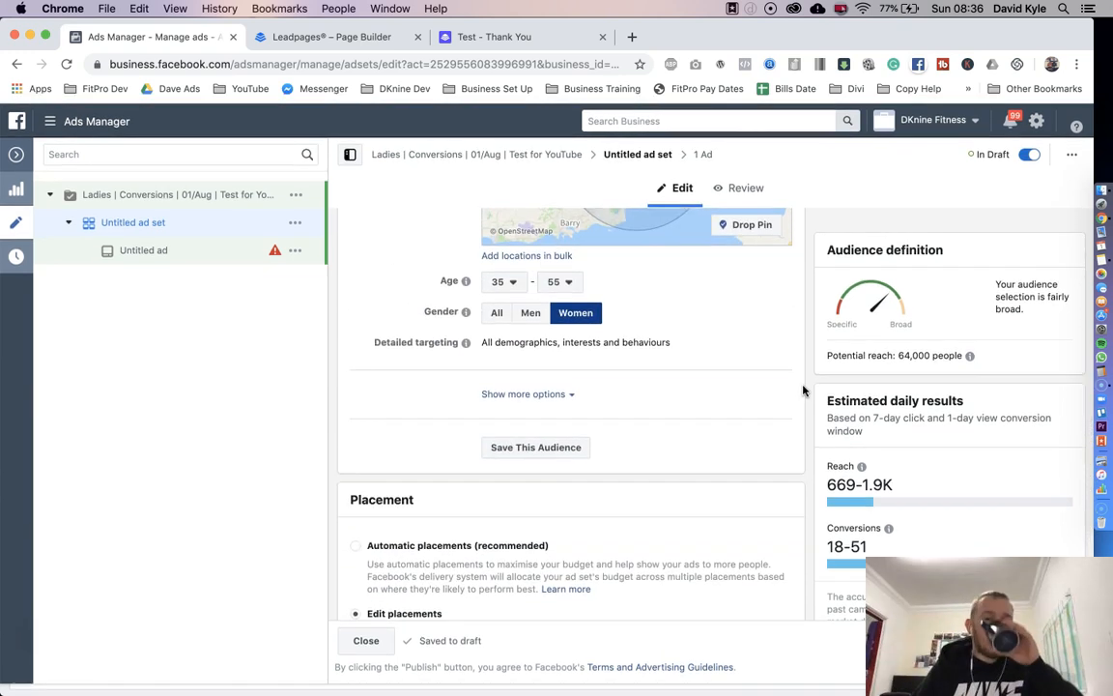
{"action": "scroll", "coordinate": [802, 389], "scroll_direction": "up", "scroll_amount": 5}
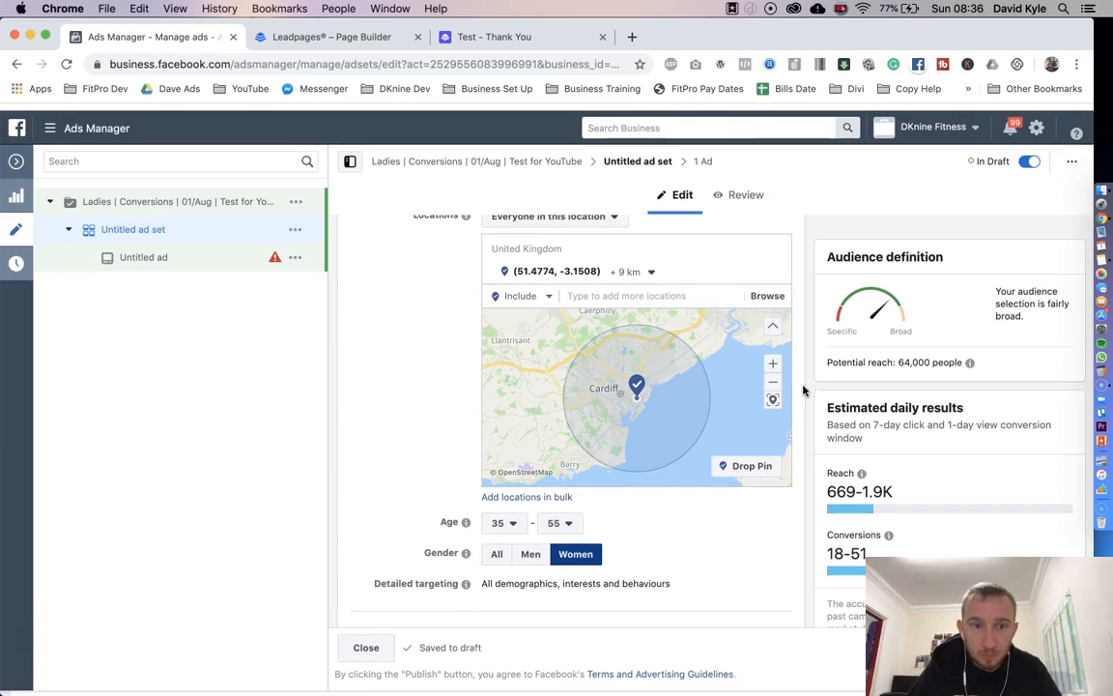
{"action": "scroll", "coordinate": [802, 389], "scroll_direction": "up", "scroll_amount": 10}
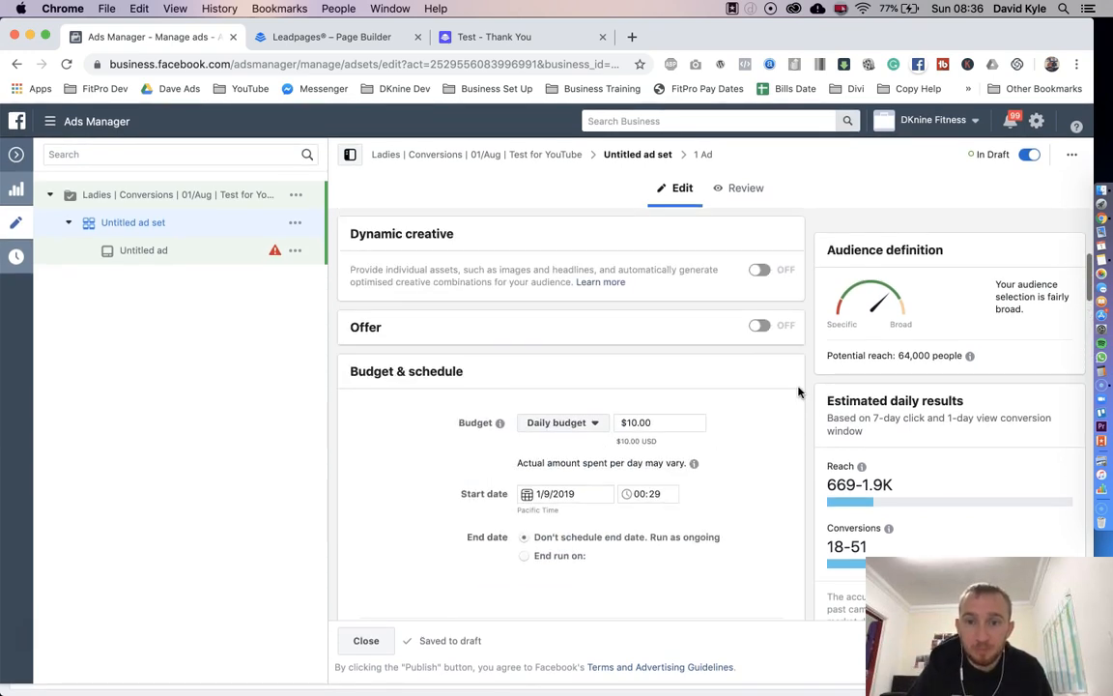
{"action": "scroll", "coordinate": [798, 391], "scroll_direction": "up", "scroll_amount": 2}
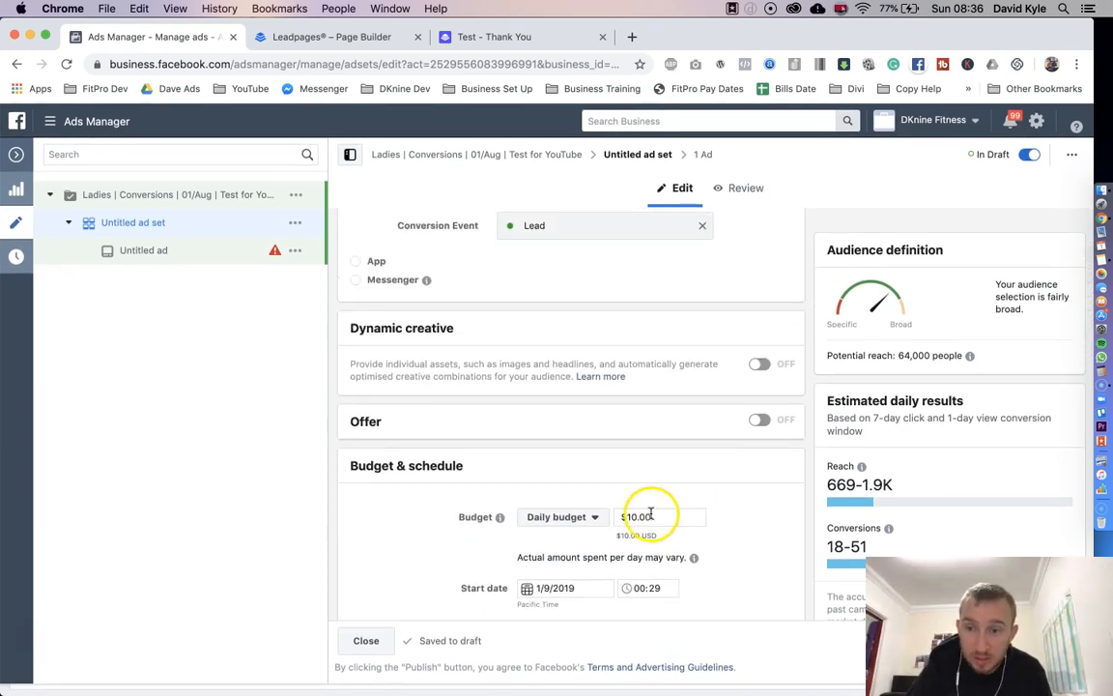
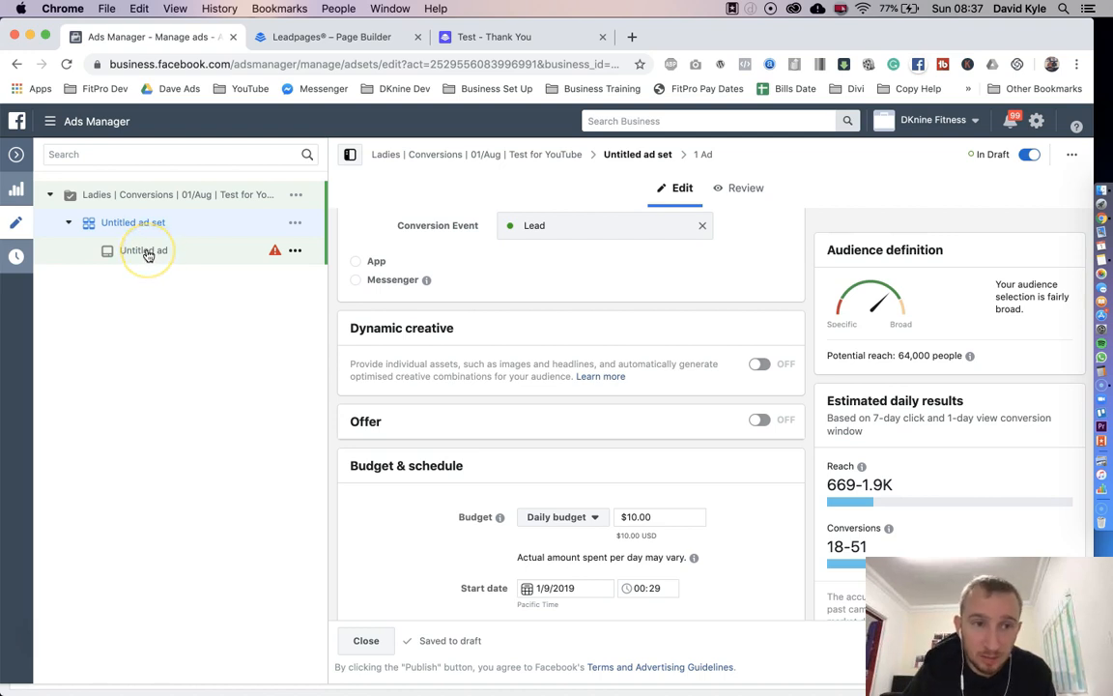
Step: Leave the ad set editor, clear the ad set and campaign selections, and return to the campaign list
{"action": "left_click", "coordinate": [17, 153]}
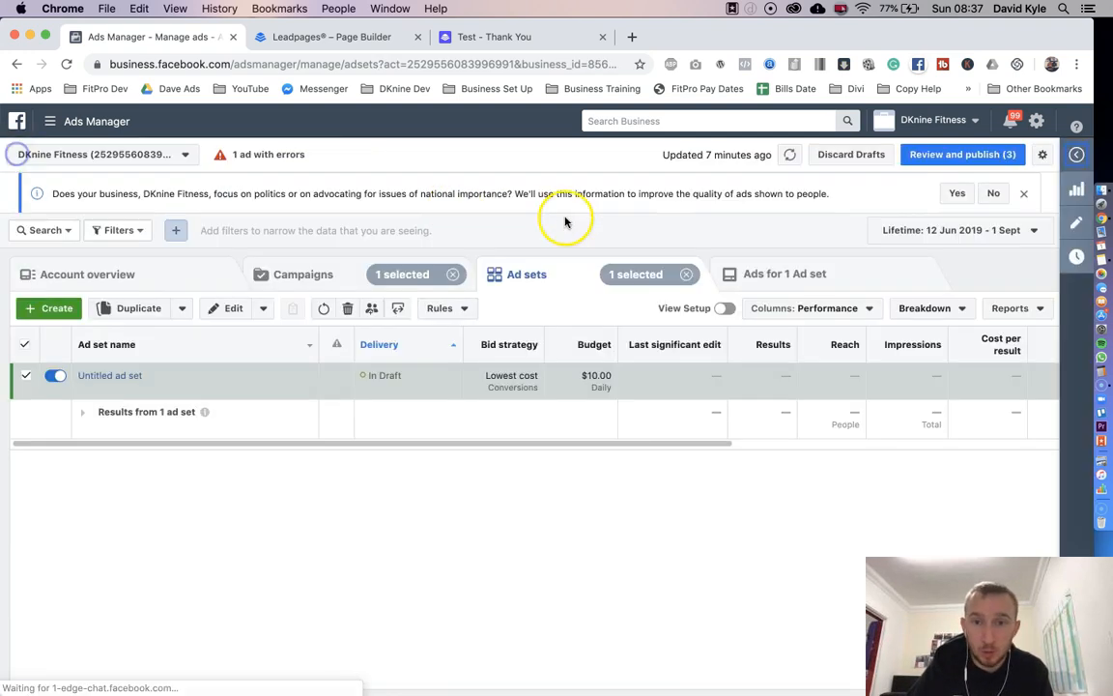
{"action": "left_click", "coordinate": [686, 274]}
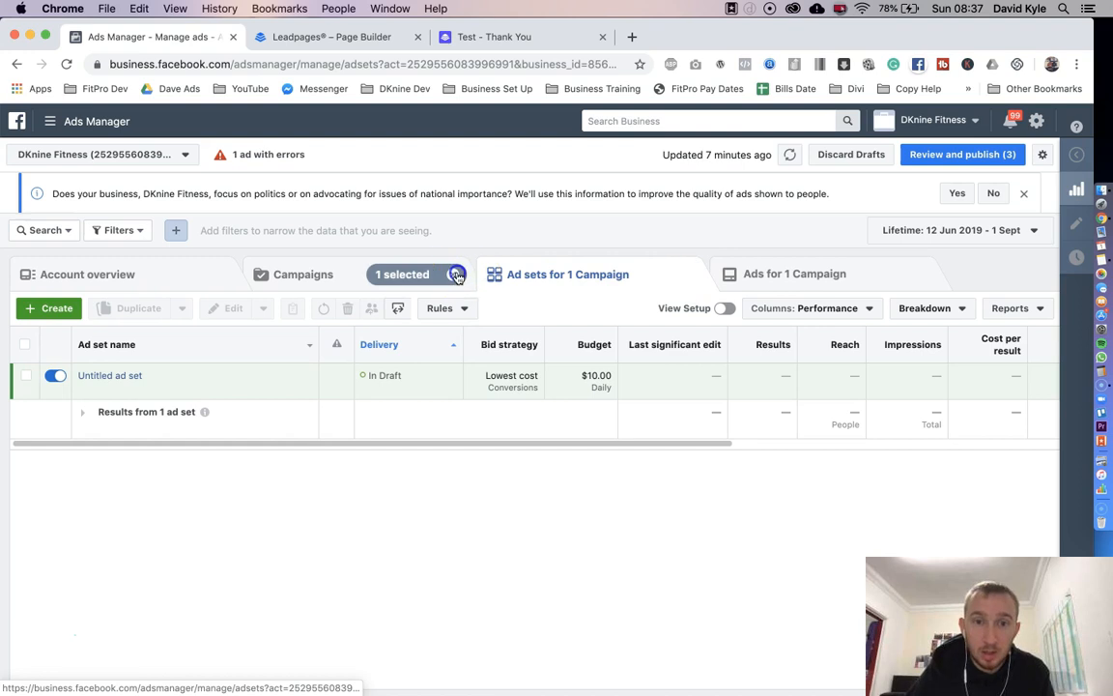
{"action": "left_click", "coordinate": [457, 276]}
{"action": "left_click", "coordinate": [333, 276]}
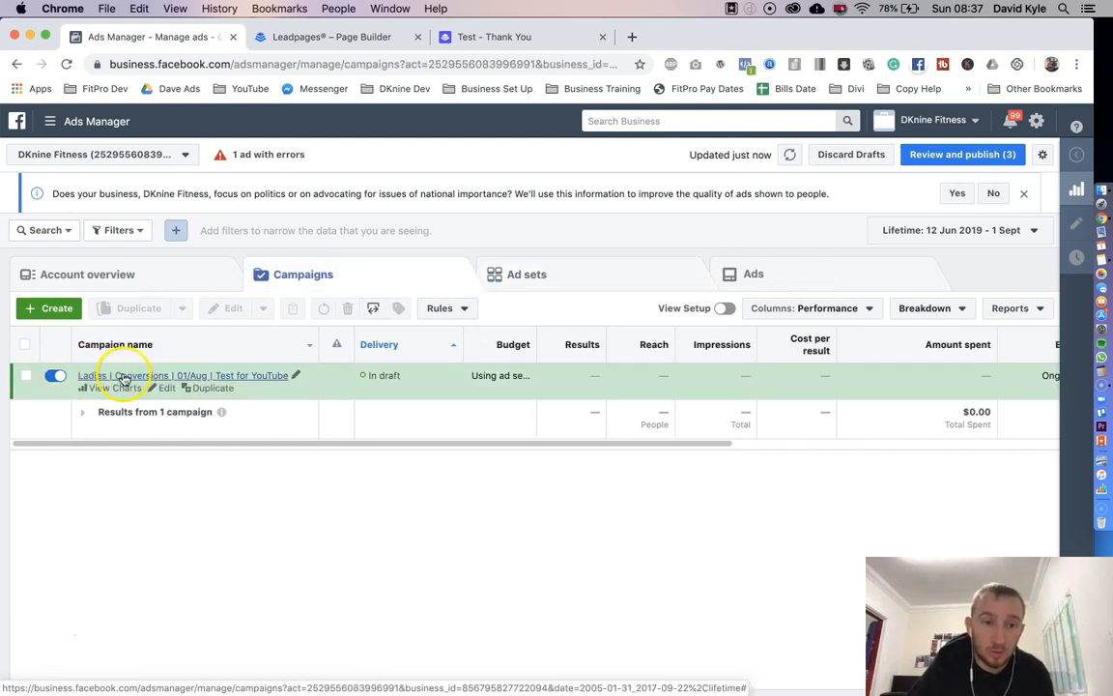
Step: Go into the Ladies | Conversions campaign and its untitled ad set, and open the untitled ad for editing
{"action": "left_click", "coordinate": [118, 377]}
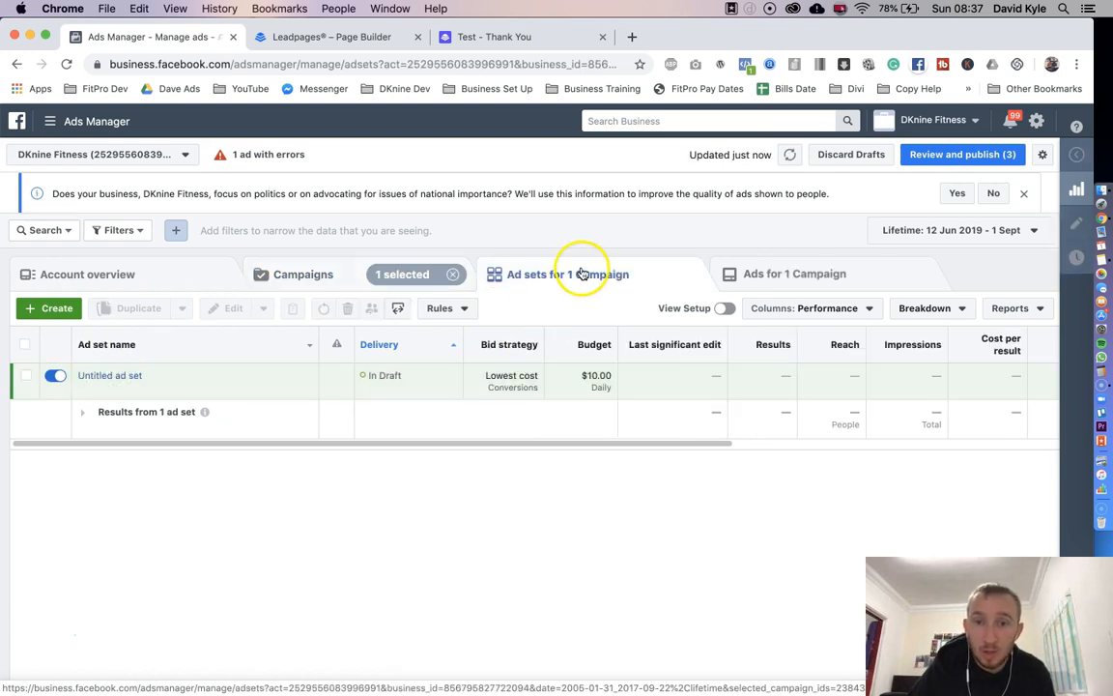
{"action": "left_click", "coordinate": [104, 376]}
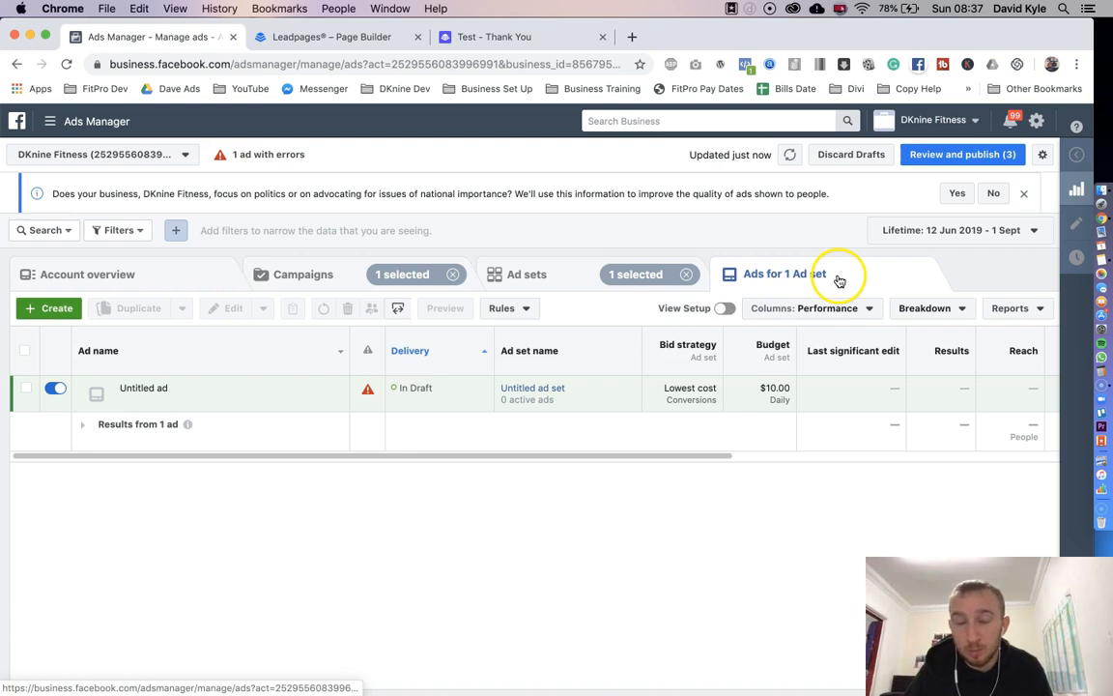
{"action": "left_click", "coordinate": [26, 389]}
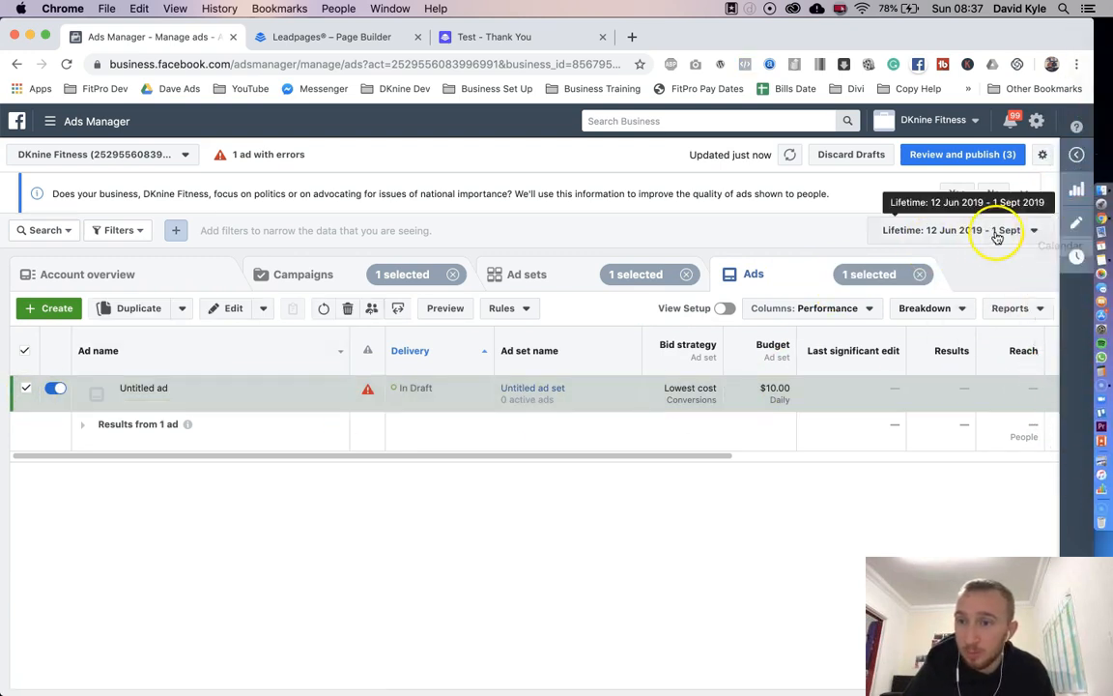
{"action": "left_click", "coordinate": [1076, 221]}
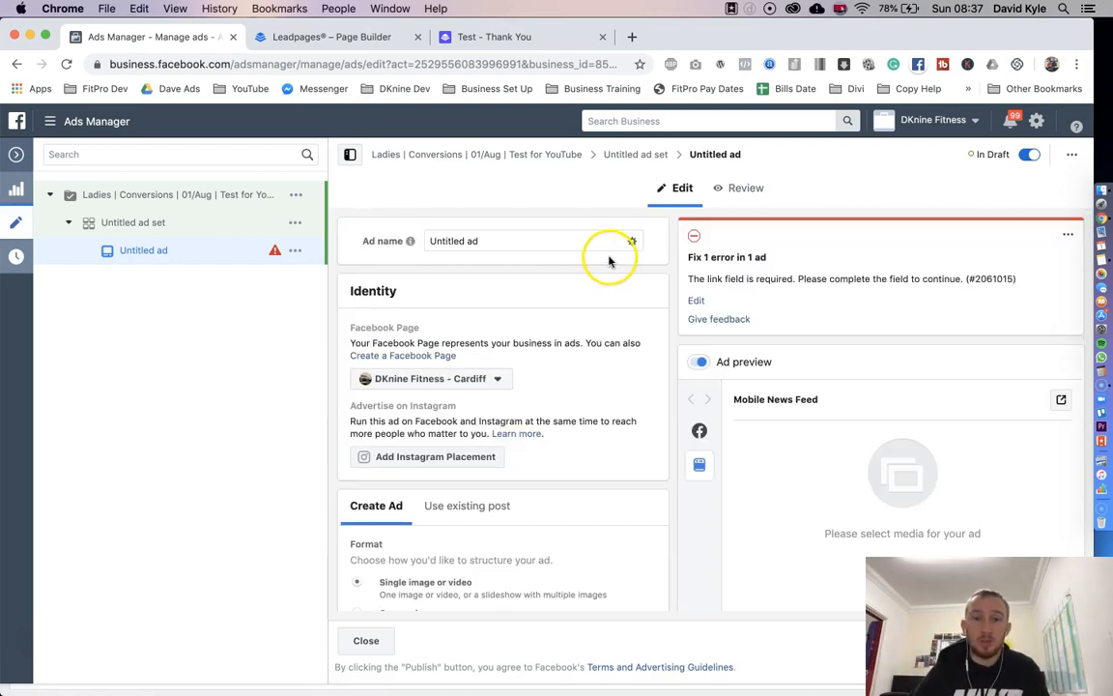
Step: Check the Facebook Page chosen for the ad's identity against the available Pages
{"action": "scroll", "coordinate": [604, 273], "scroll_direction": "down", "scroll_amount": 1}
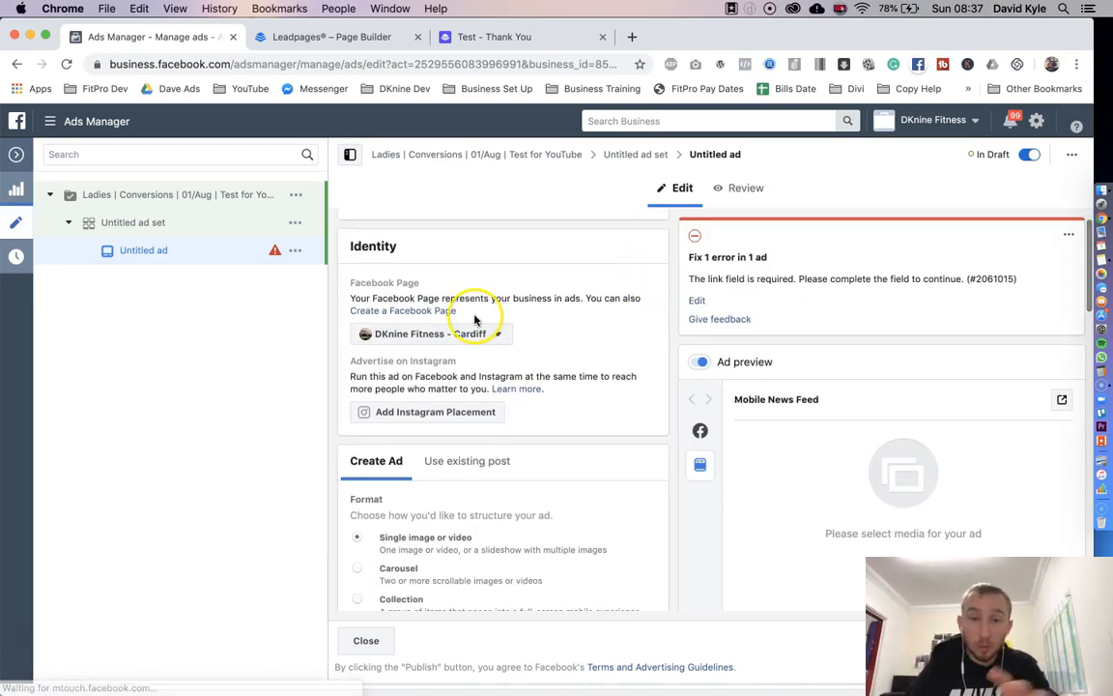
{"action": "left_click", "coordinate": [424, 338]}
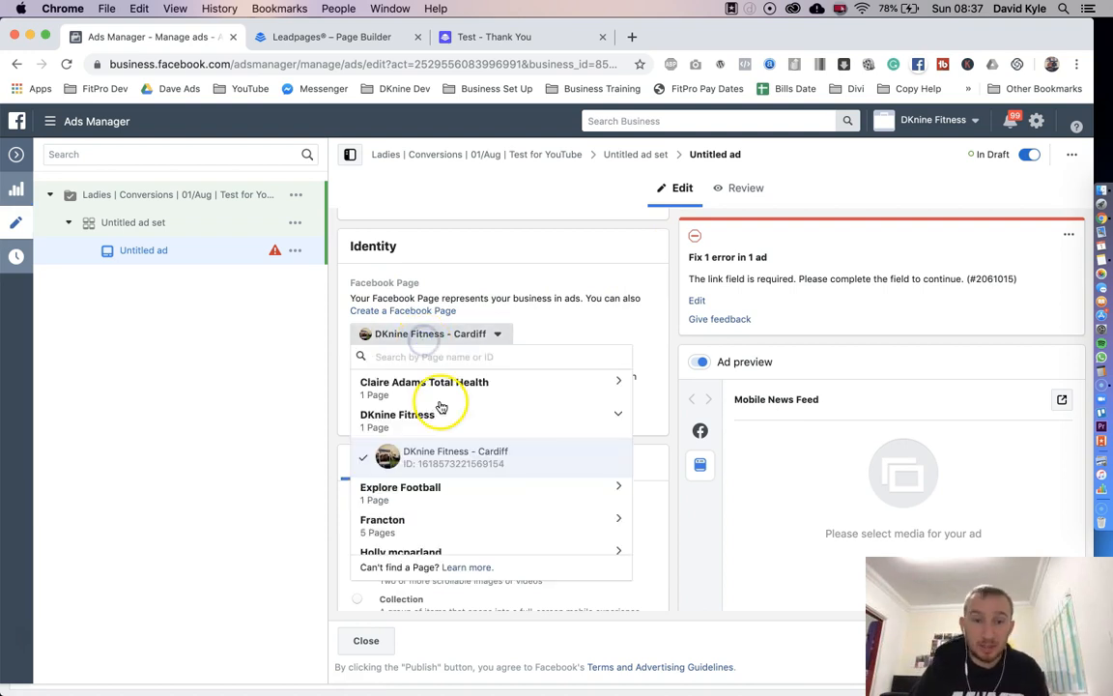
{"action": "left_click", "coordinate": [663, 294]}
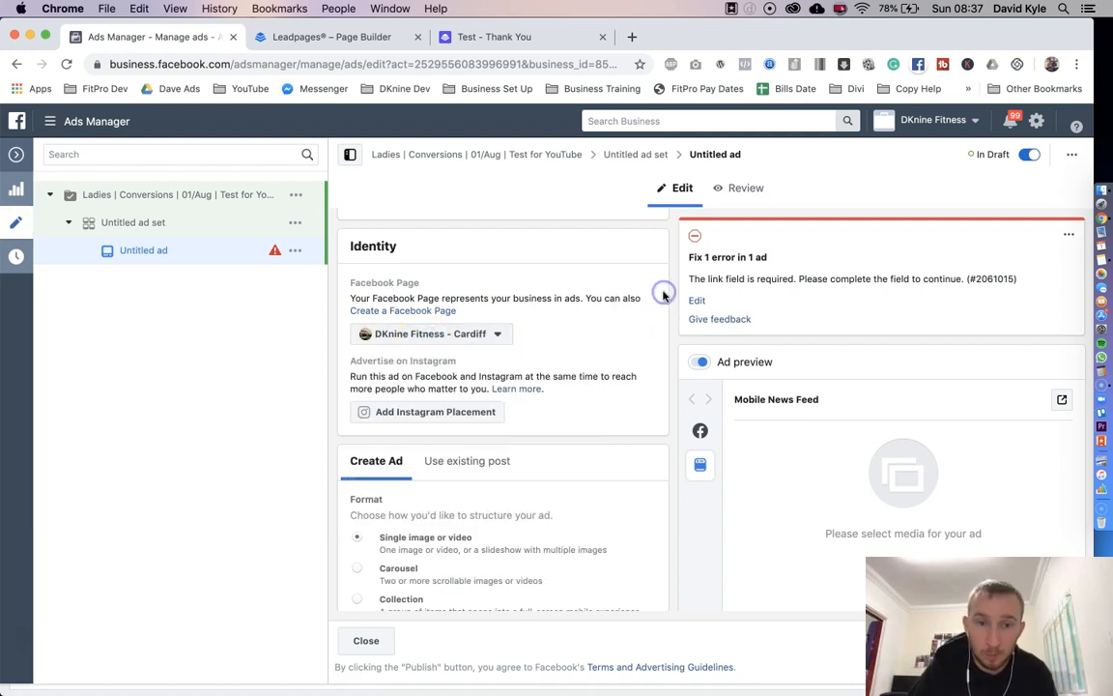
Step: Switch to Leadpages, open the published Test - Landing page and copy its URL for the ad's destination
{"action": "scroll", "coordinate": [663, 296], "scroll_direction": "down", "scroll_amount": 5}
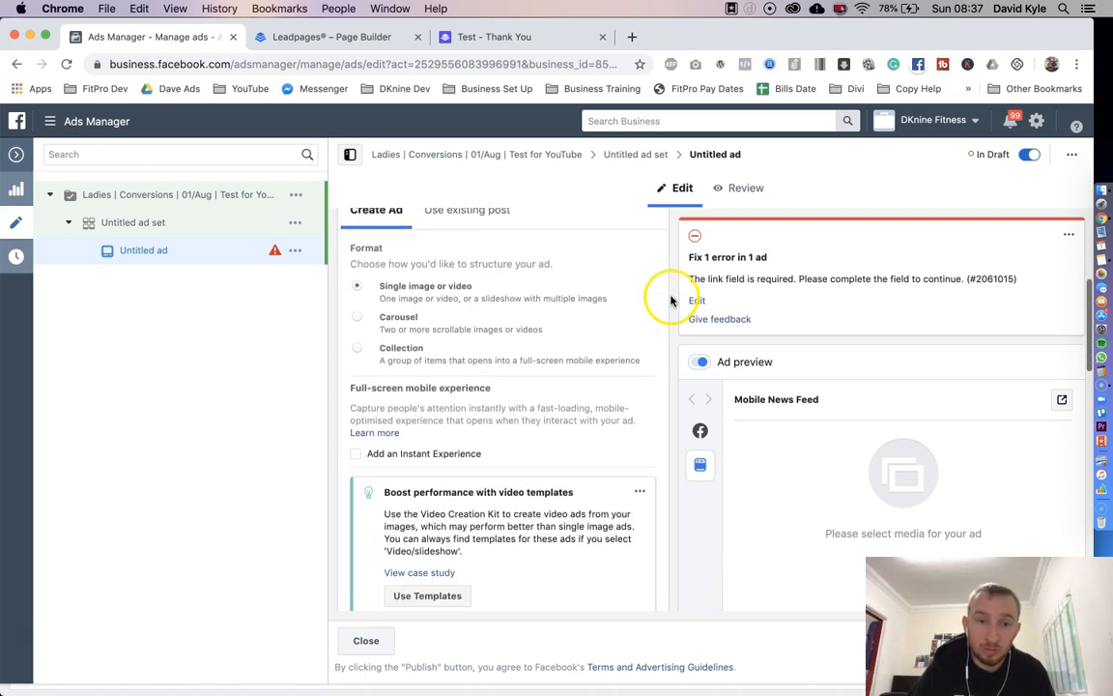
{"action": "scroll", "coordinate": [647, 333], "scroll_direction": "down", "scroll_amount": 10}
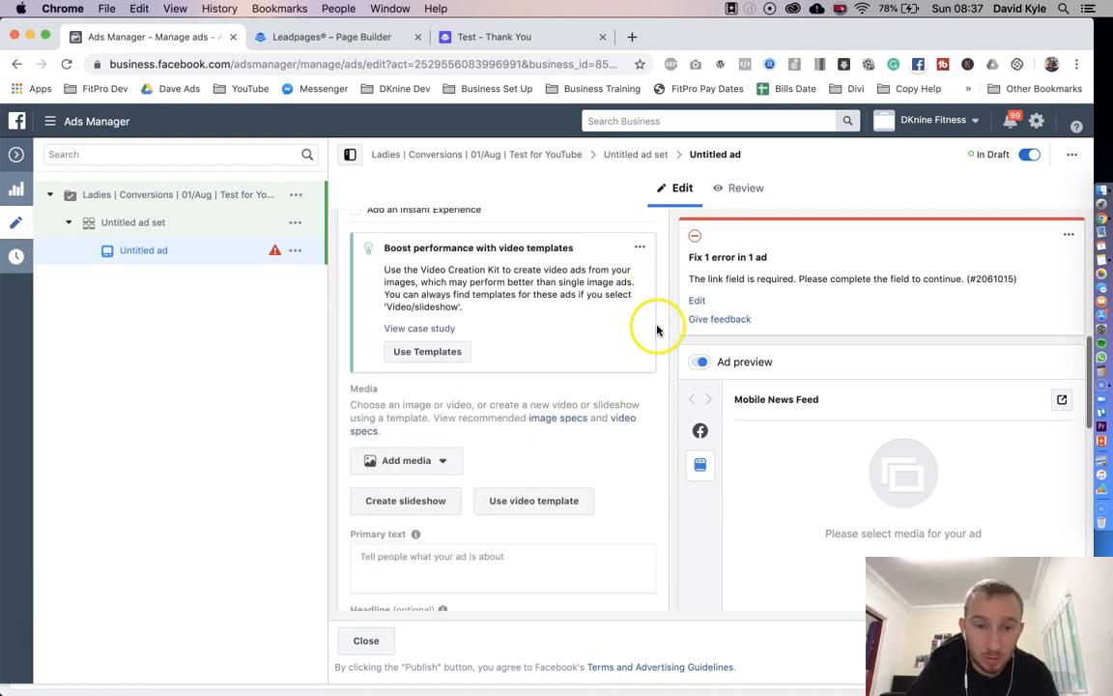
{"action": "scroll", "coordinate": [653, 330], "scroll_direction": "down", "scroll_amount": 3}
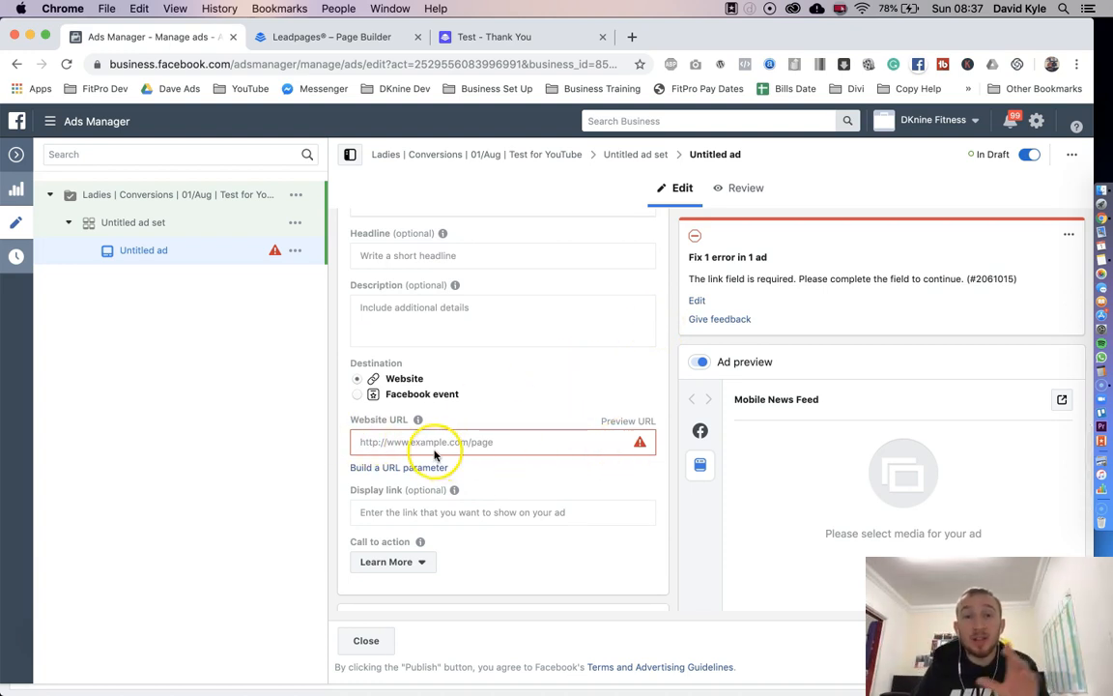
{"action": "left_click", "coordinate": [343, 38]}
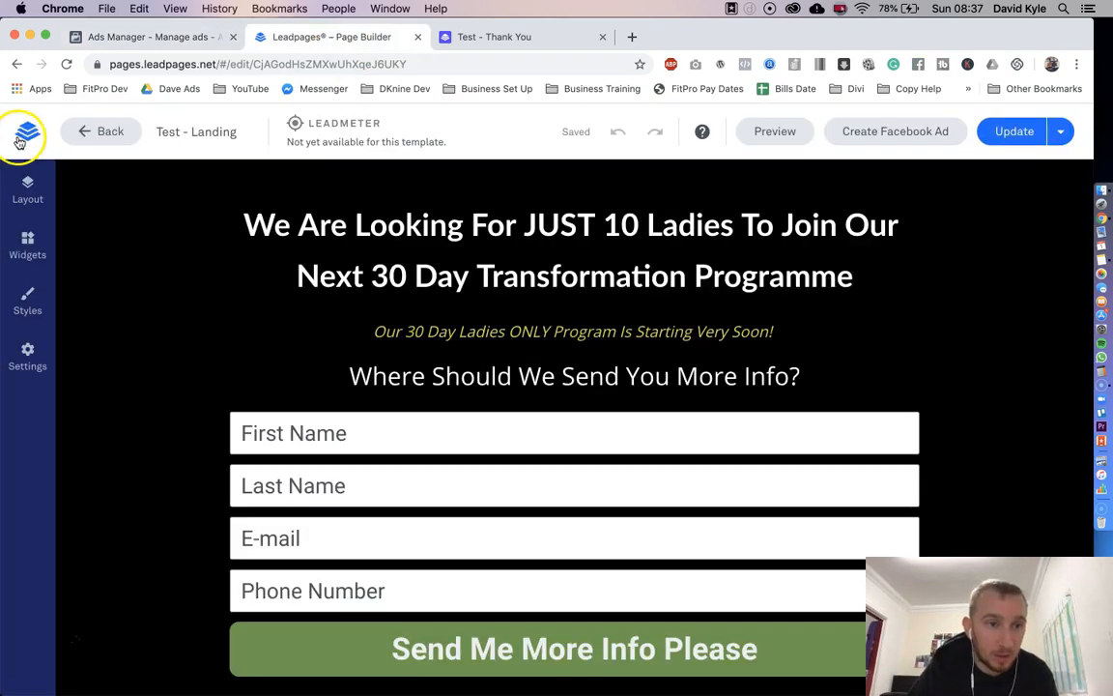
{"action": "left_click", "coordinate": [1059, 131]}
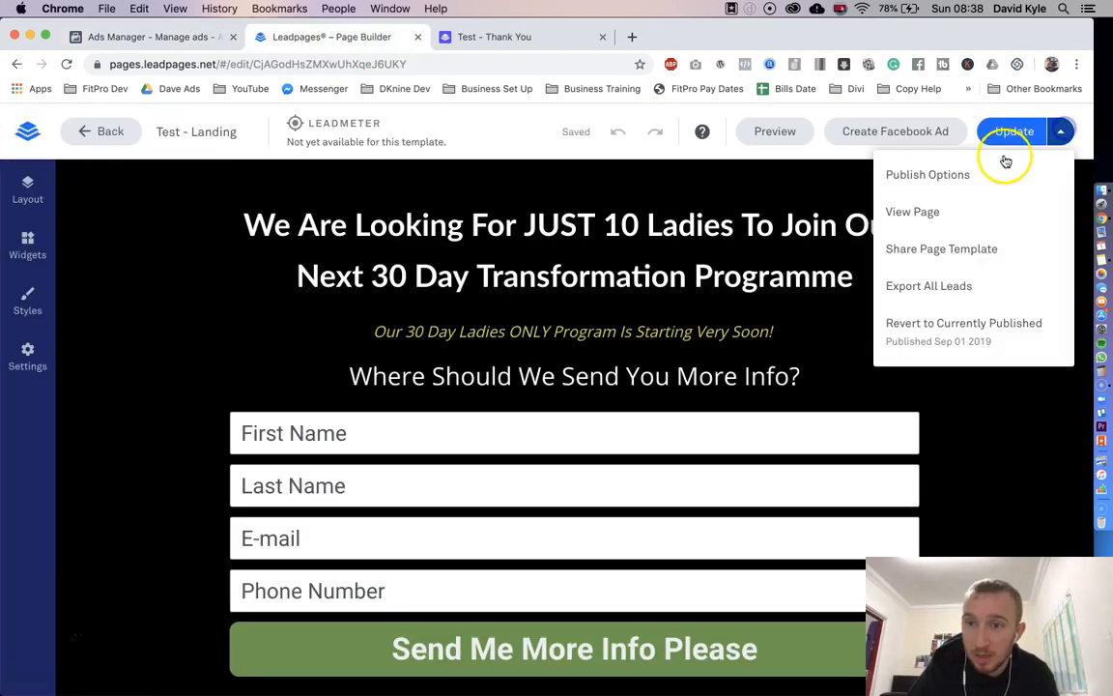
{"action": "left_click", "coordinate": [920, 213]}
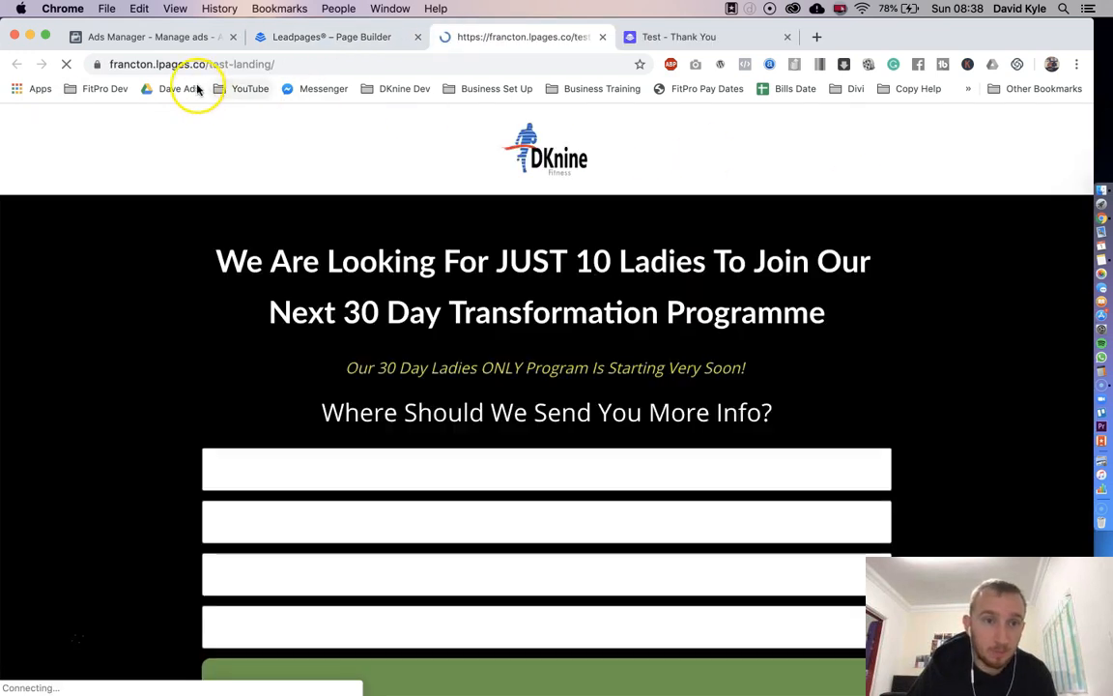
{"action": "left_click", "coordinate": [162, 65]}
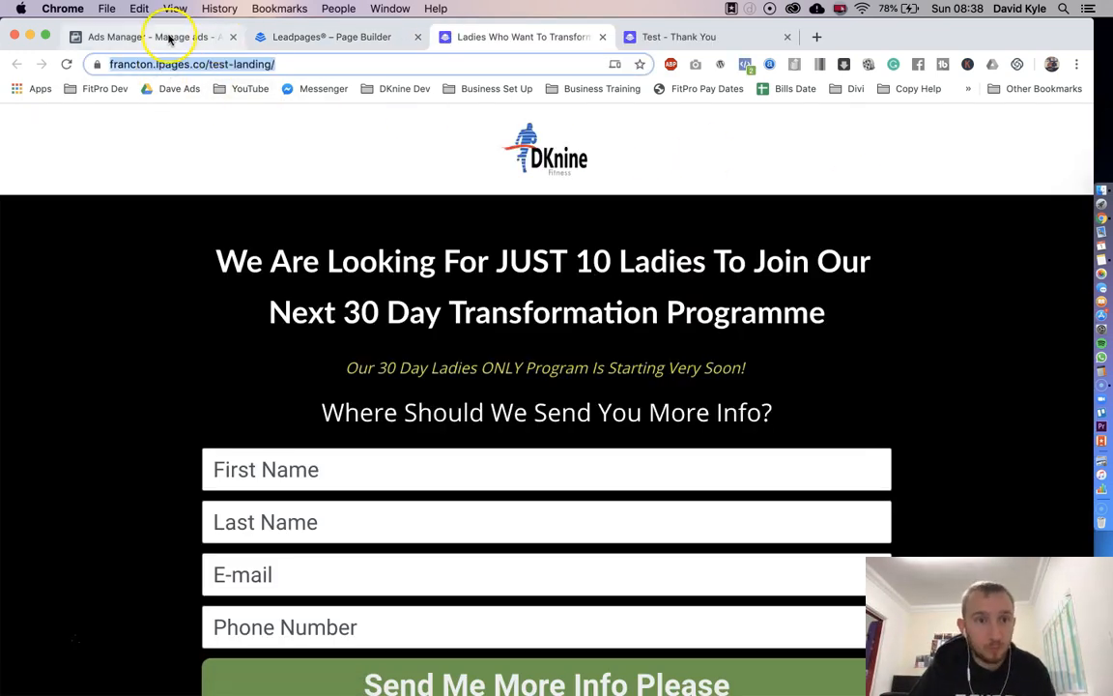
{"action": "left_click", "coordinate": [155, 36]}
{"action": "left_click", "coordinate": [404, 441]}
{"action": "type", "text": "https://francton.lpages.co/test-landing/"}
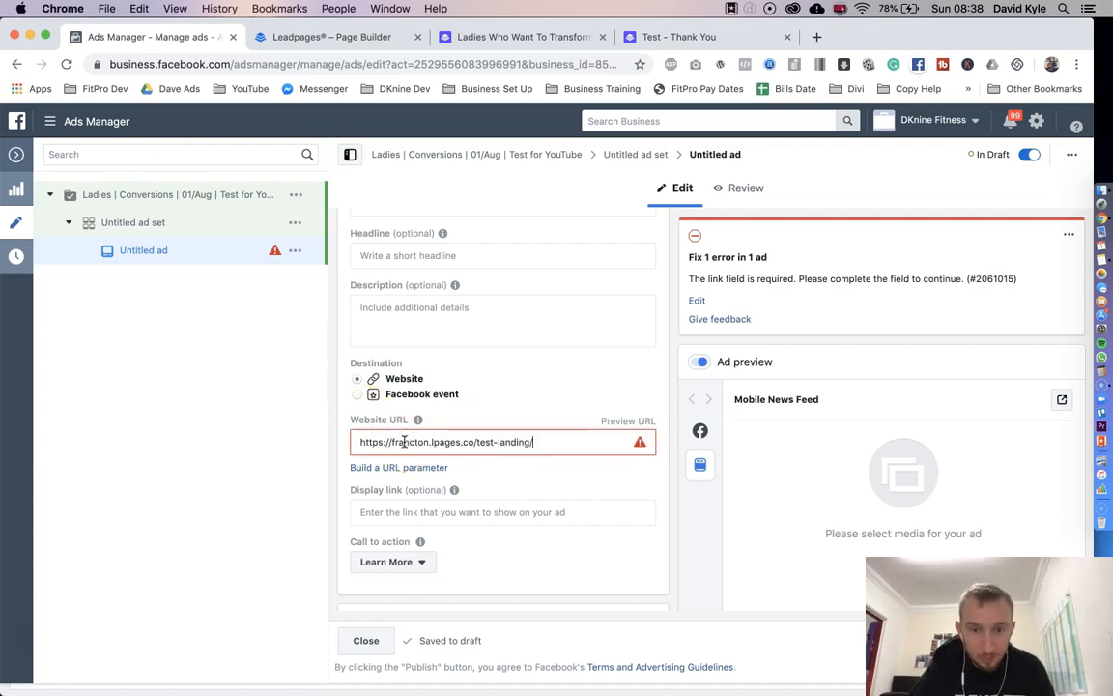
Step: Apply the website URL, then check the ad preview and the Facebook pixel setting under the ad's conversion tracking
{"action": "left_click", "coordinate": [660, 459]}
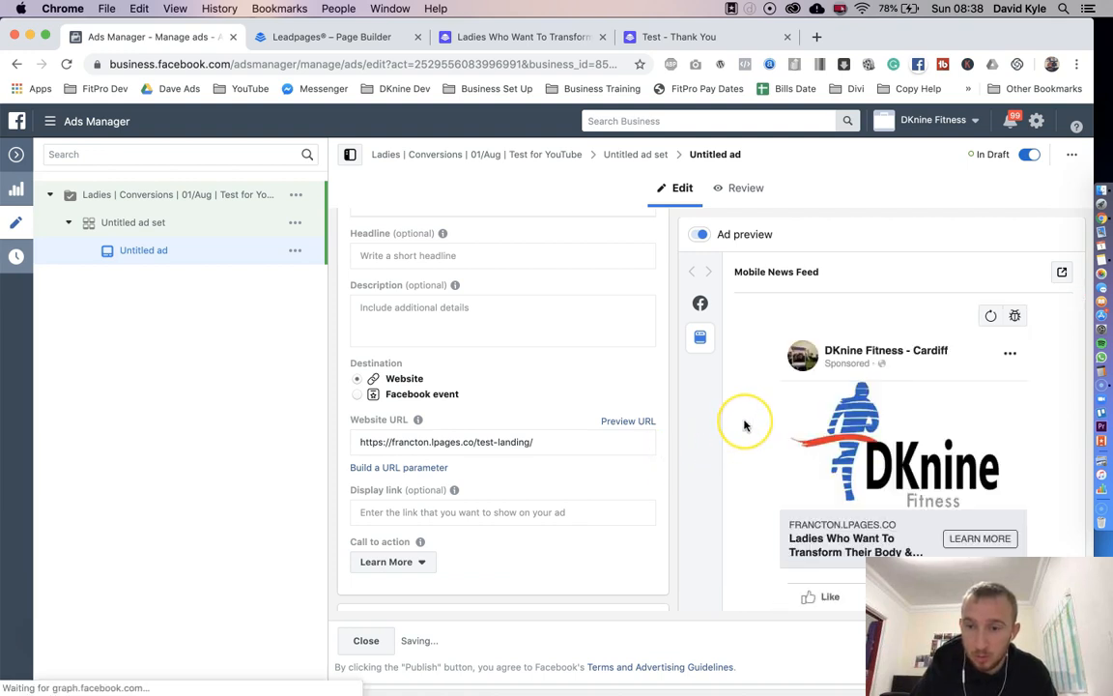
{"action": "scroll", "coordinate": [744, 425], "scroll_direction": "down", "scroll_amount": 2}
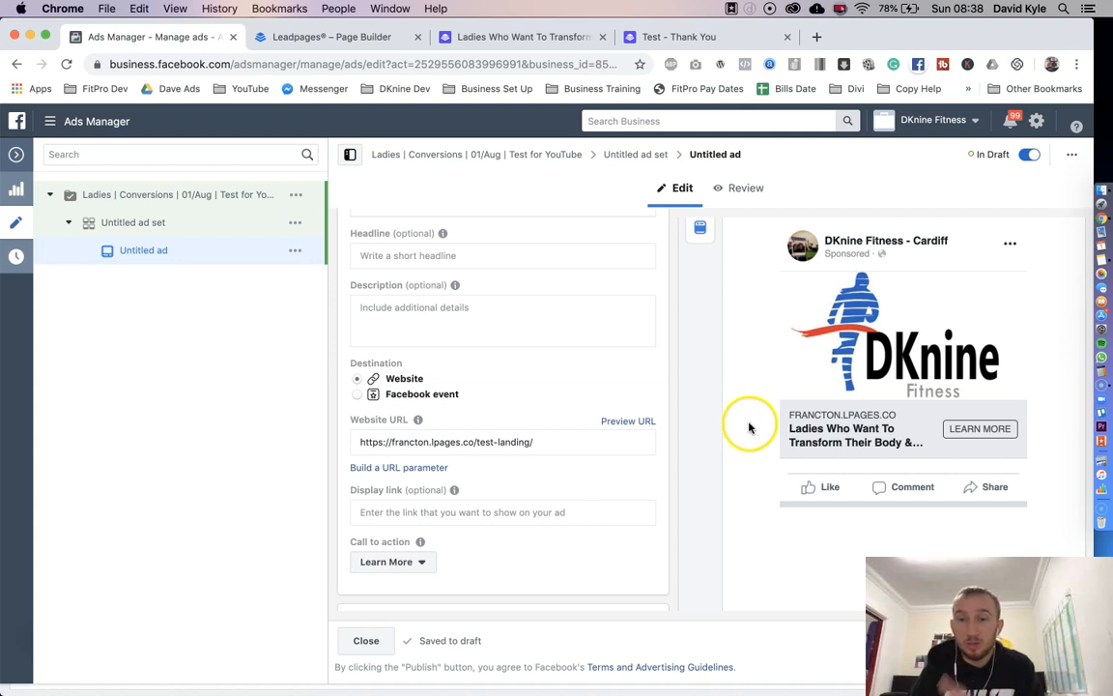
{"action": "scroll", "coordinate": [665, 419], "scroll_direction": "down", "scroll_amount": 8}
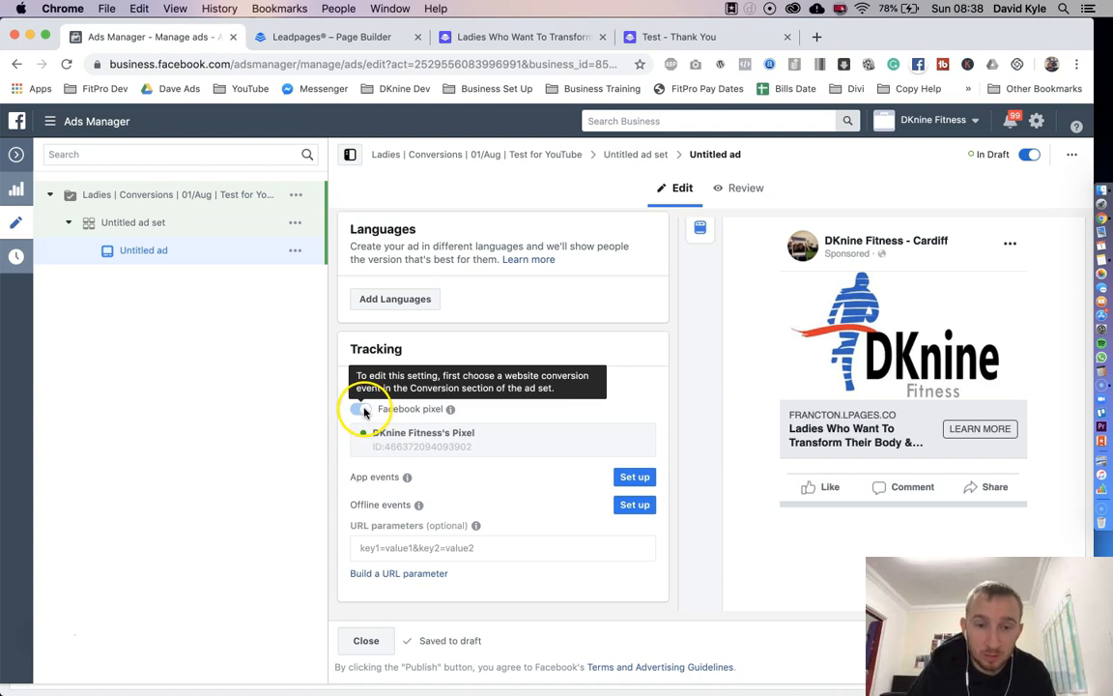
{"action": "mouse_move", "coordinate": [450, 410]}
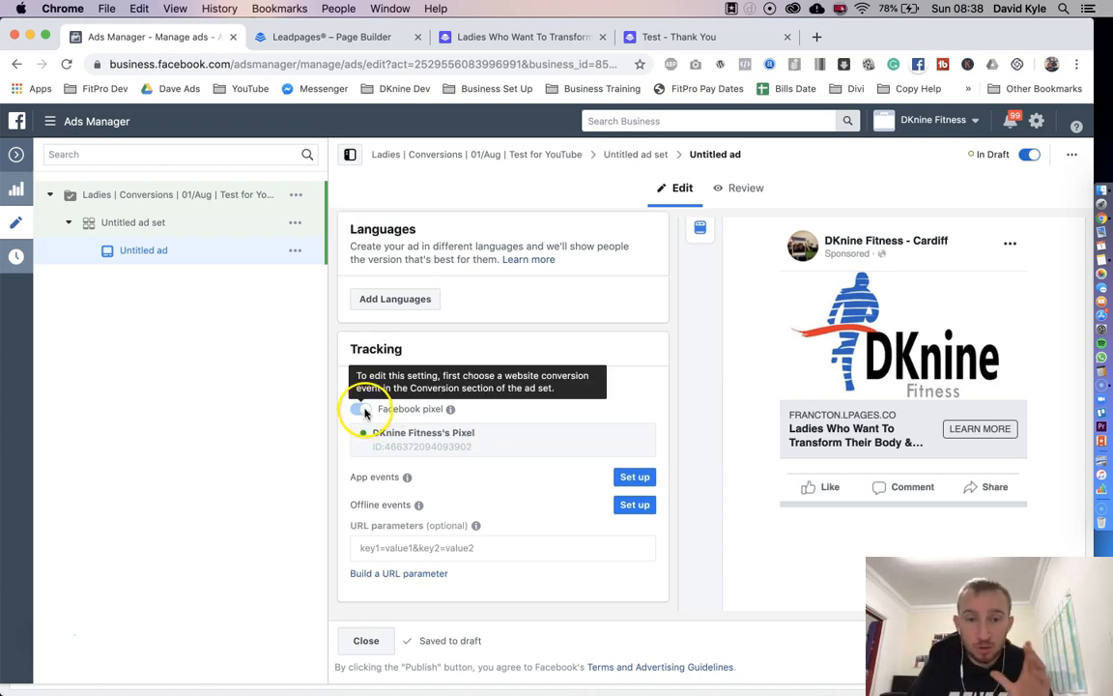
{"action": "scroll", "coordinate": [660, 346], "scroll_direction": "up", "scroll_amount": 5}
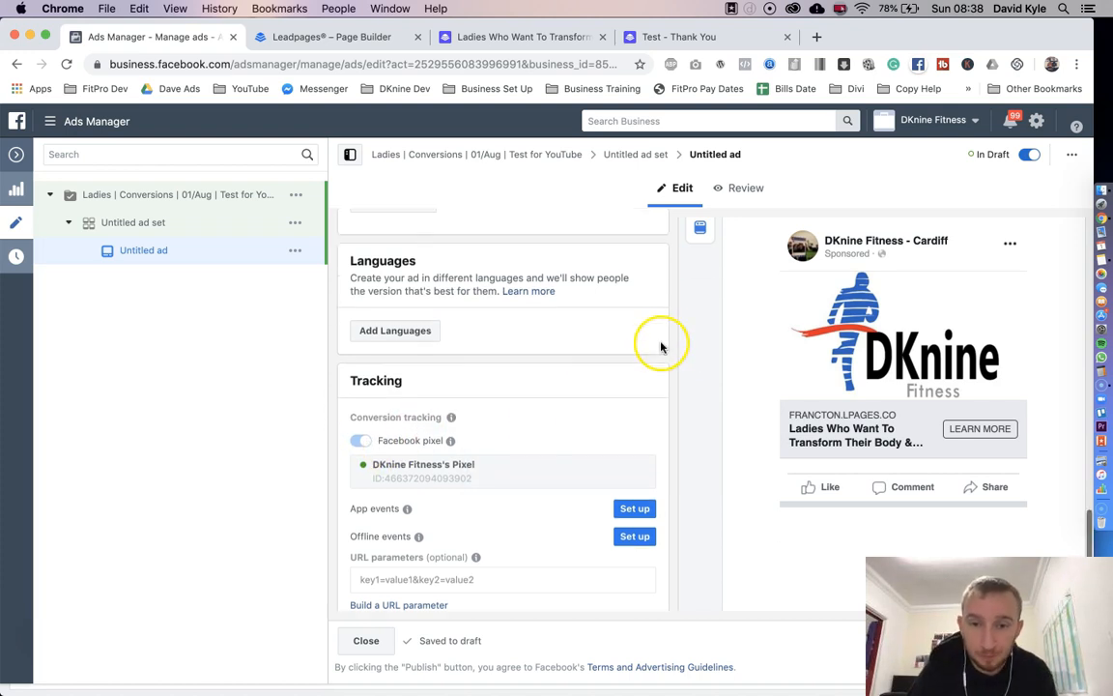
{"action": "scroll", "coordinate": [660, 346], "scroll_direction": "up", "scroll_amount": 8}
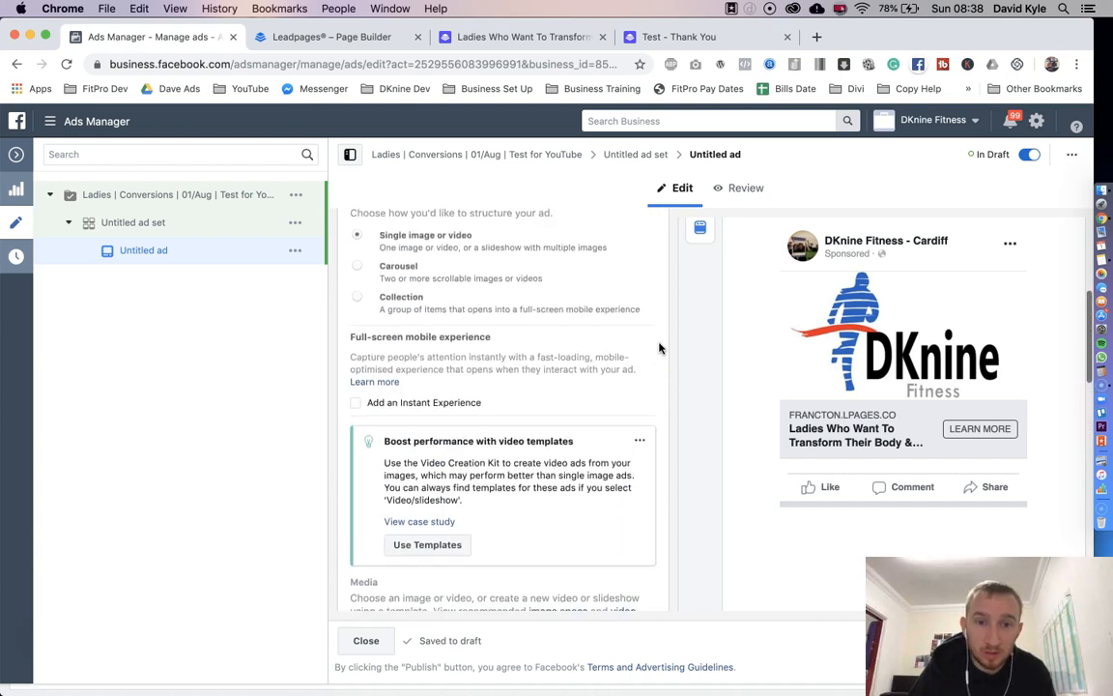
{"action": "scroll", "coordinate": [660, 346], "scroll_direction": "up", "scroll_amount": 3}
Step: Paste the prepared ad copy beginning "Live in Cardiff?" into the ad's primary text
{"action": "scroll", "coordinate": [660, 346], "scroll_direction": "down", "scroll_amount": 8}
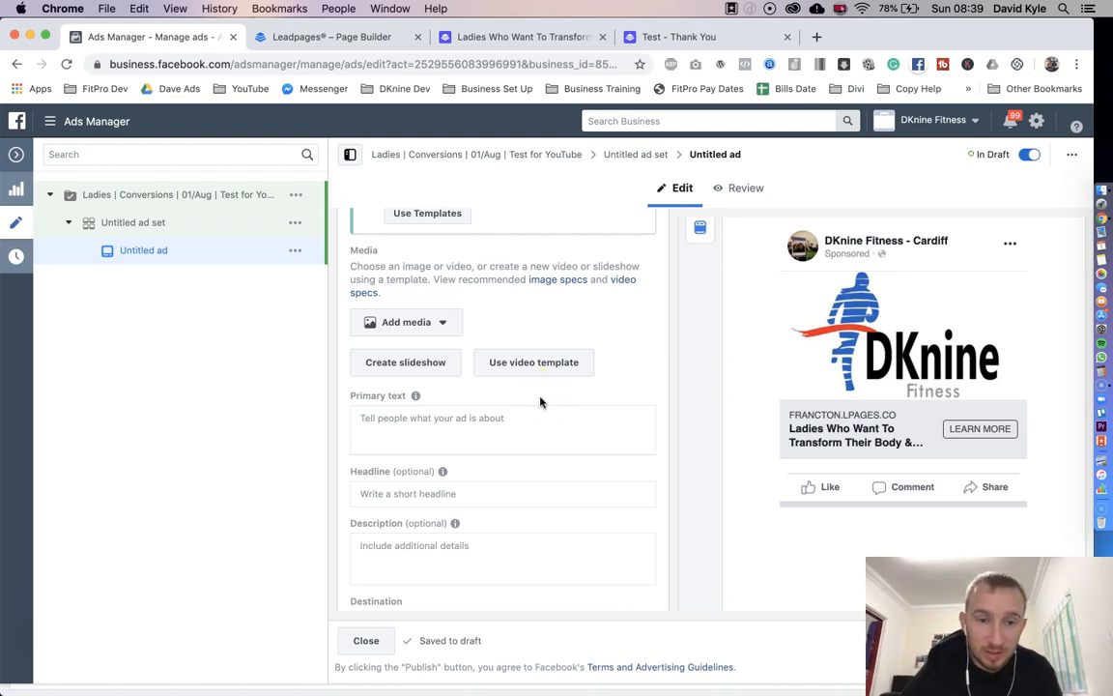
{"action": "scroll", "coordinate": [526, 397], "scroll_direction": "down", "scroll_amount": 1}
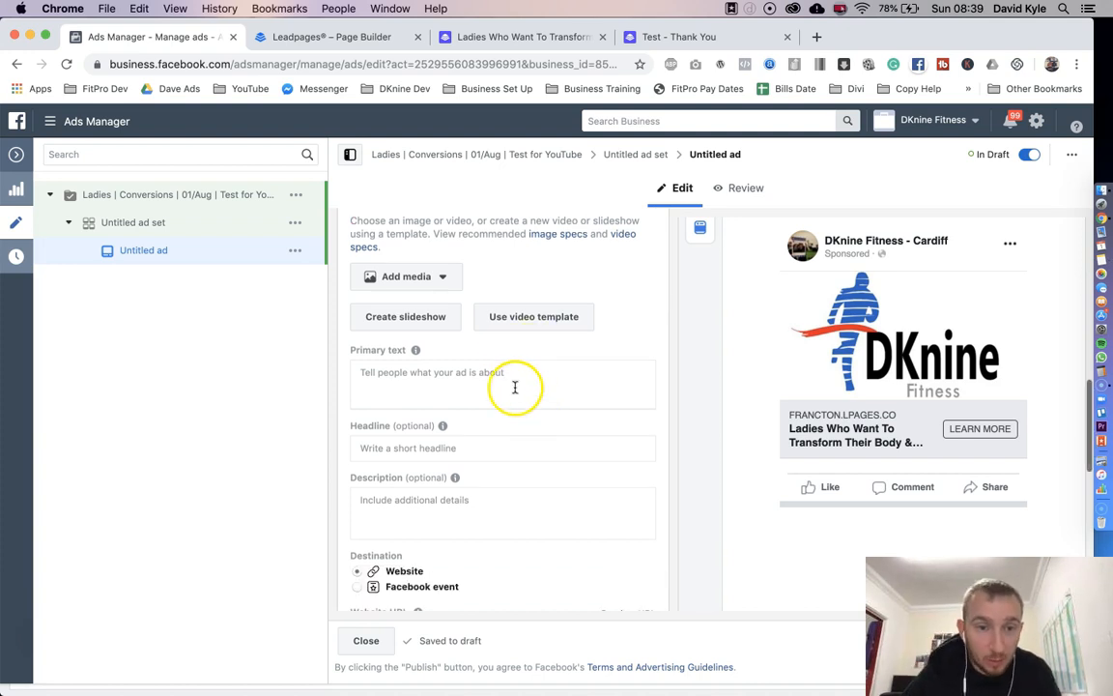
{"action": "left_click", "coordinate": [374, 349]}
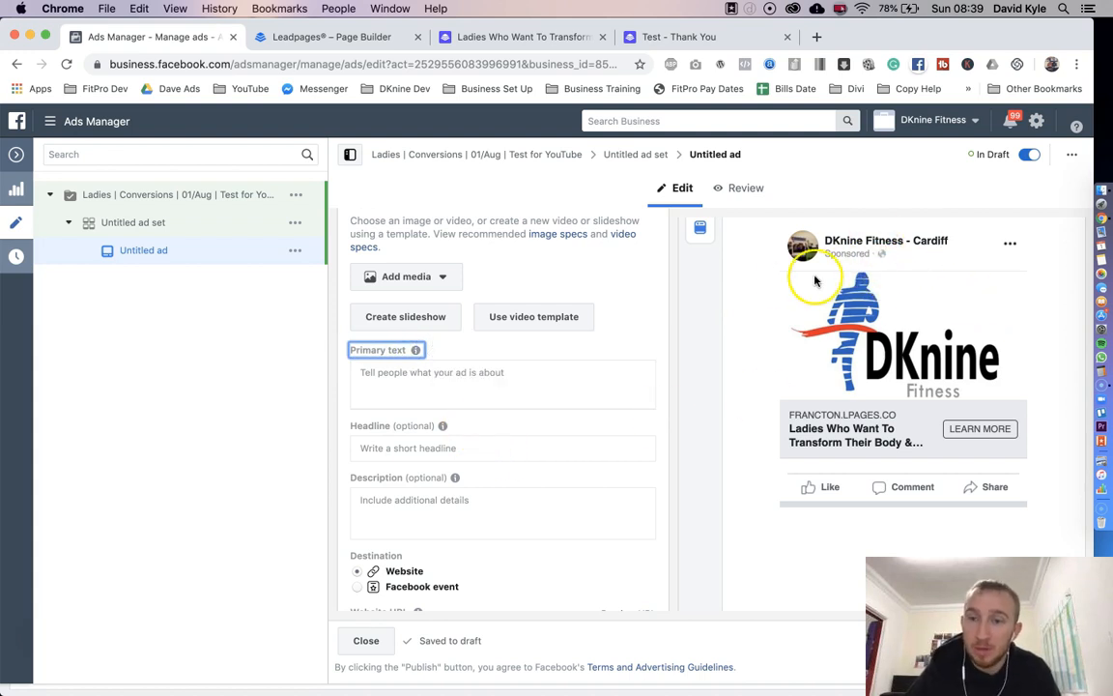
{"action": "left_click", "coordinate": [447, 378]}
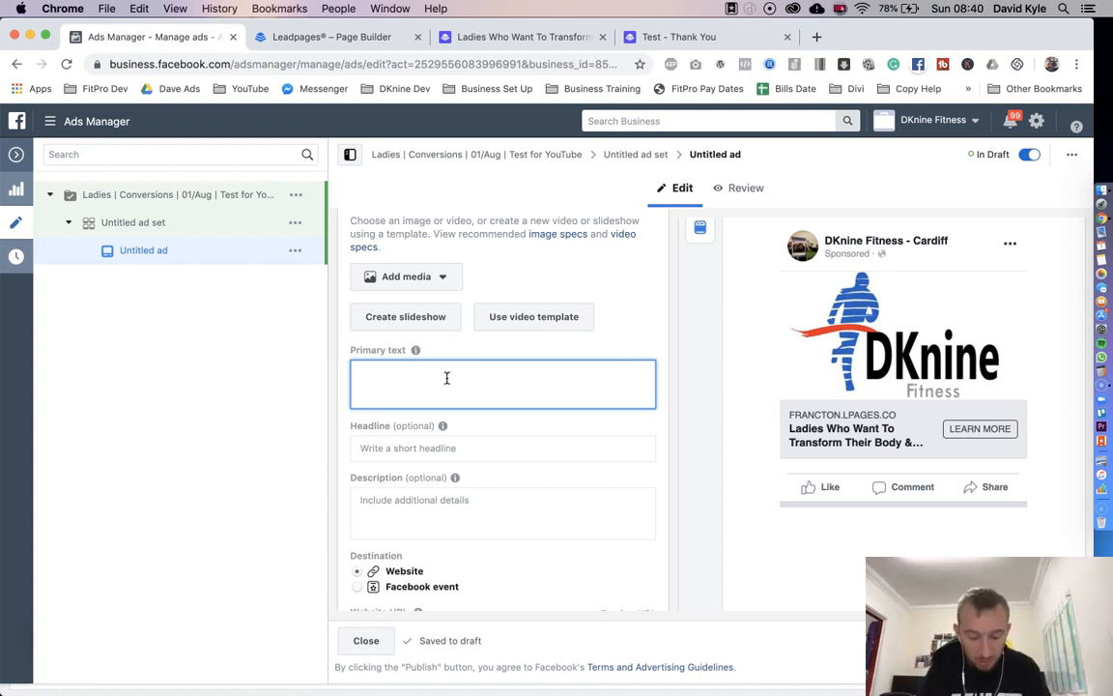
{"action": "key", "text": "super+v"}
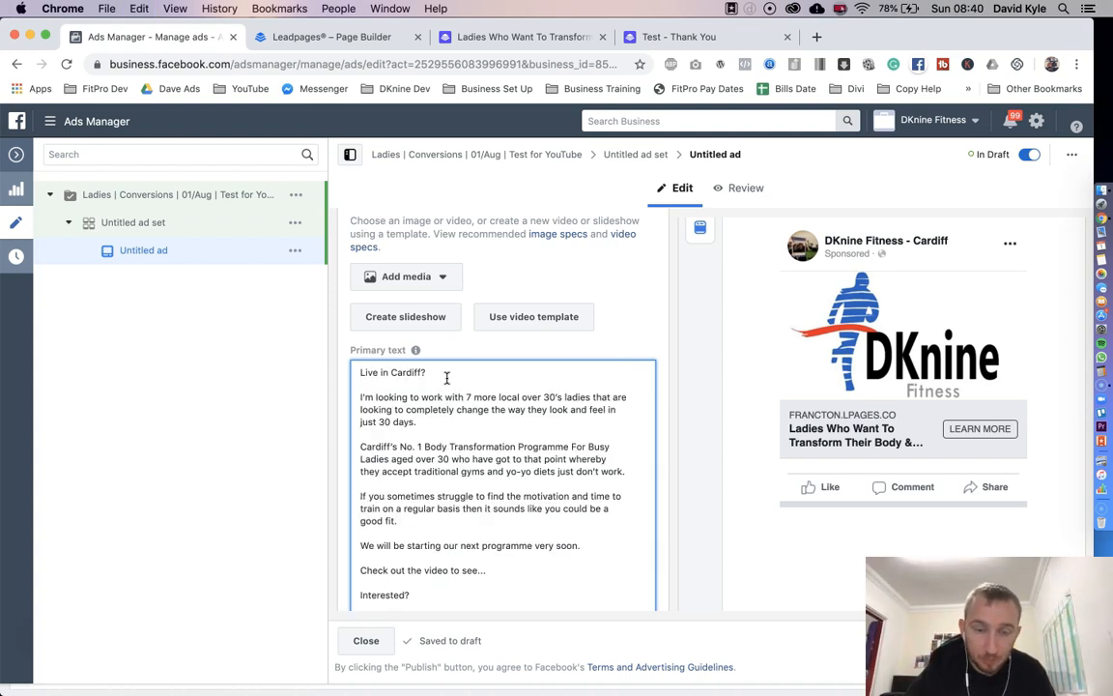
Step: Read through the pasted primary text from the location question and the offer to the paragraph on motivation and time
{"action": "scroll", "coordinate": [483, 386], "scroll_direction": "down", "scroll_amount": 3}
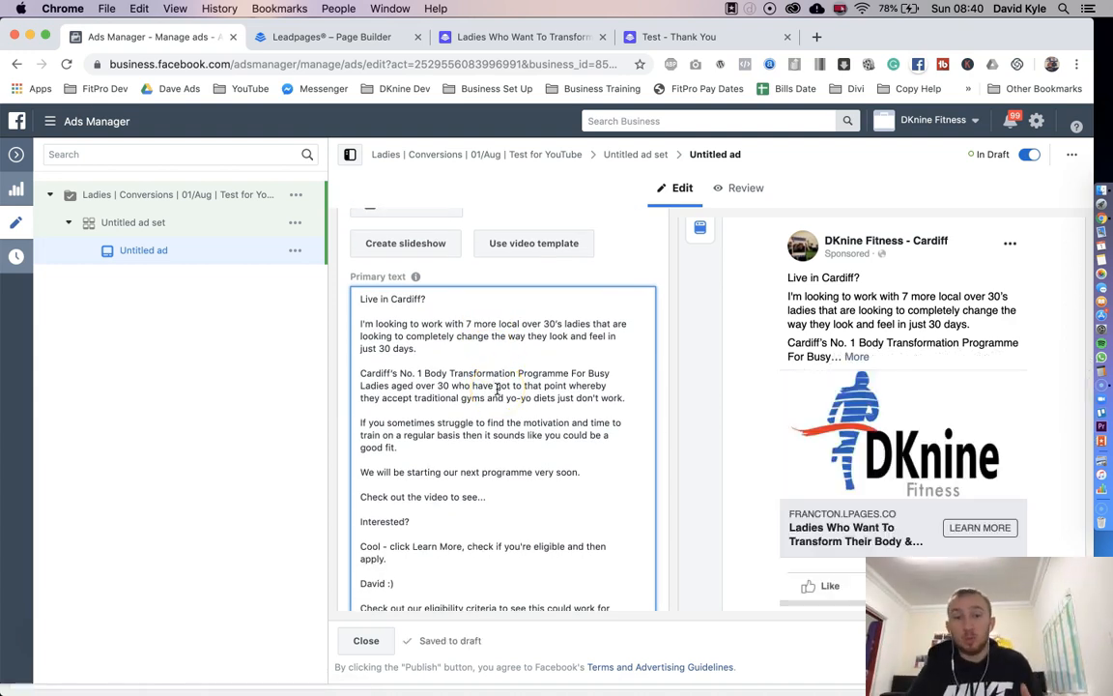
{"action": "scroll", "coordinate": [497, 389], "scroll_direction": "down", "scroll_amount": 2}
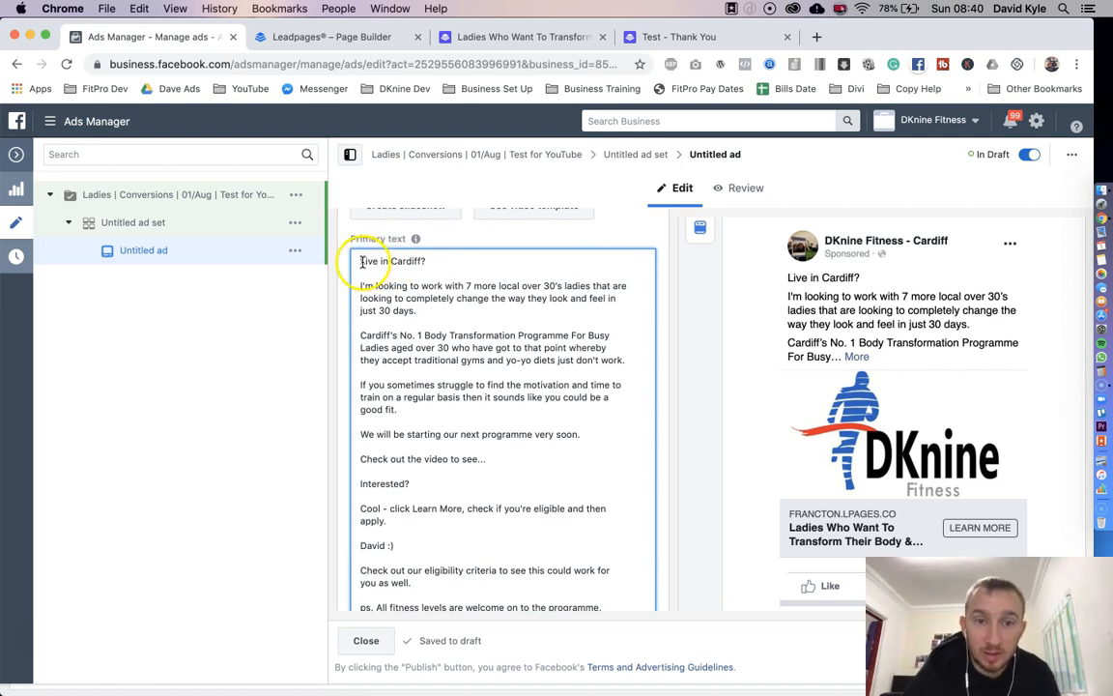
{"action": "left_click_drag", "start_coordinate": [444, 259], "coordinate": [382, 260]}
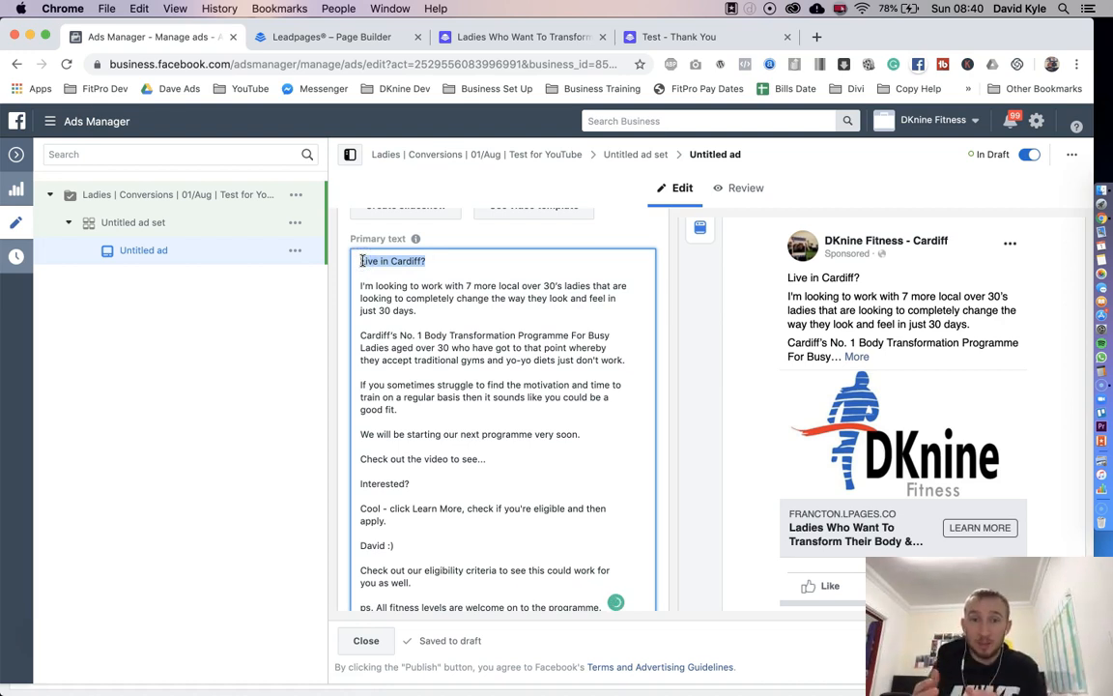
{"action": "left_click_drag", "start_coordinate": [368, 285], "coordinate": [515, 287]}
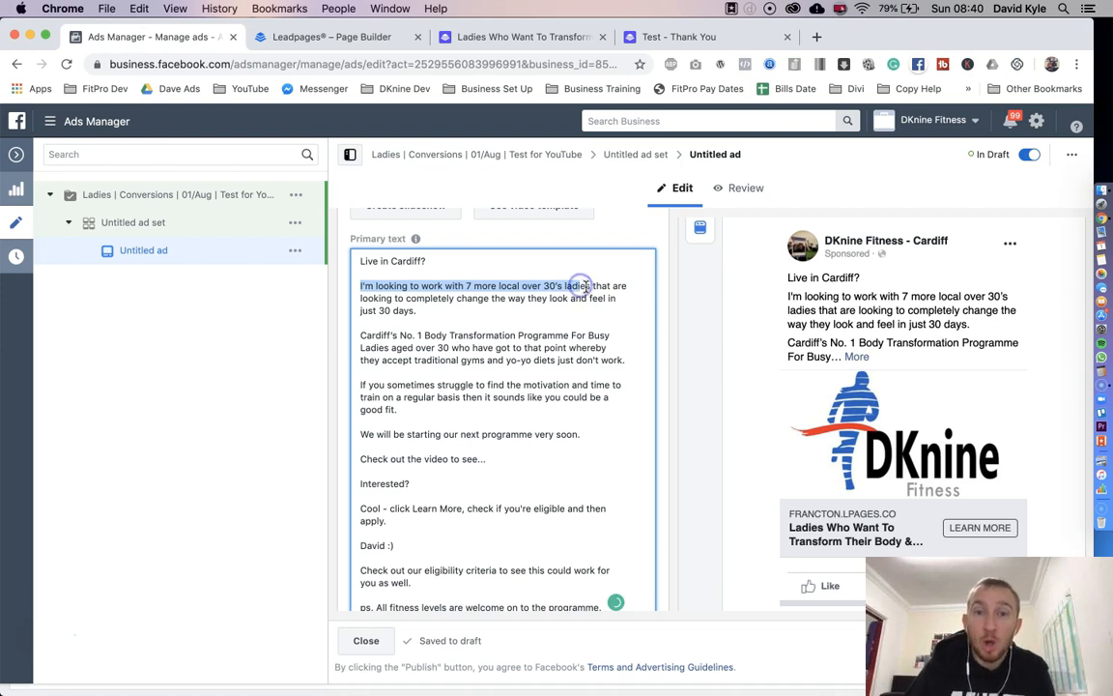
{"action": "left_click", "coordinate": [413, 309]}
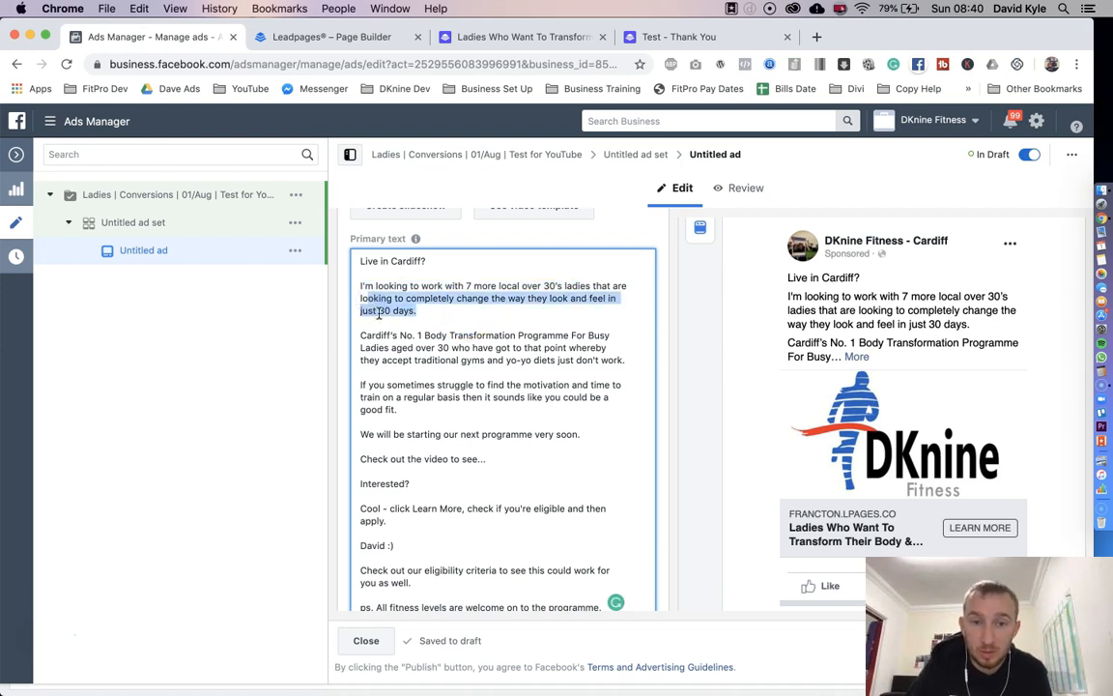
{"action": "left_click", "coordinate": [484, 335]}
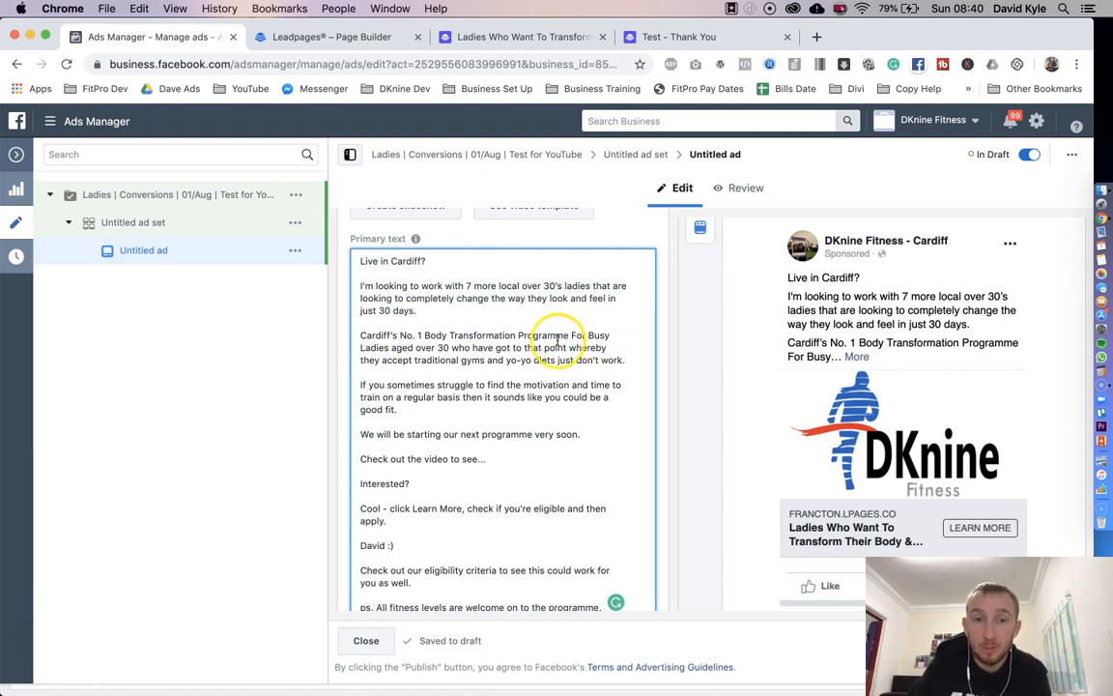
{"action": "left_click_drag", "start_coordinate": [466, 347], "coordinate": [556, 355]}
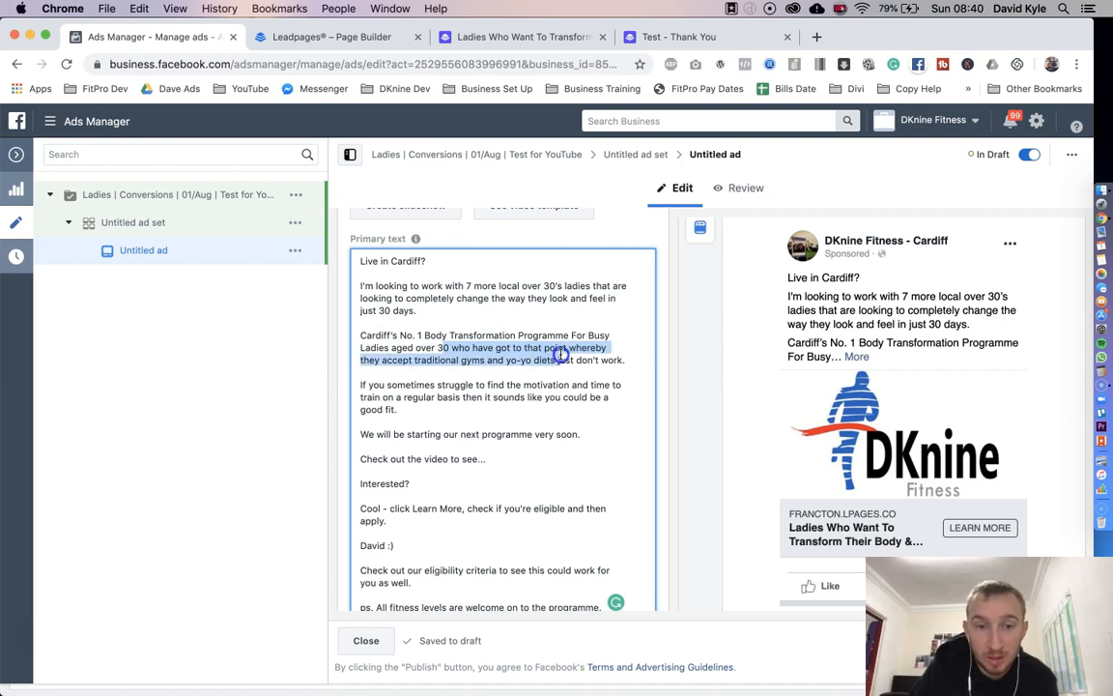
{"action": "left_click_drag", "start_coordinate": [373, 384], "coordinate": [414, 405]}
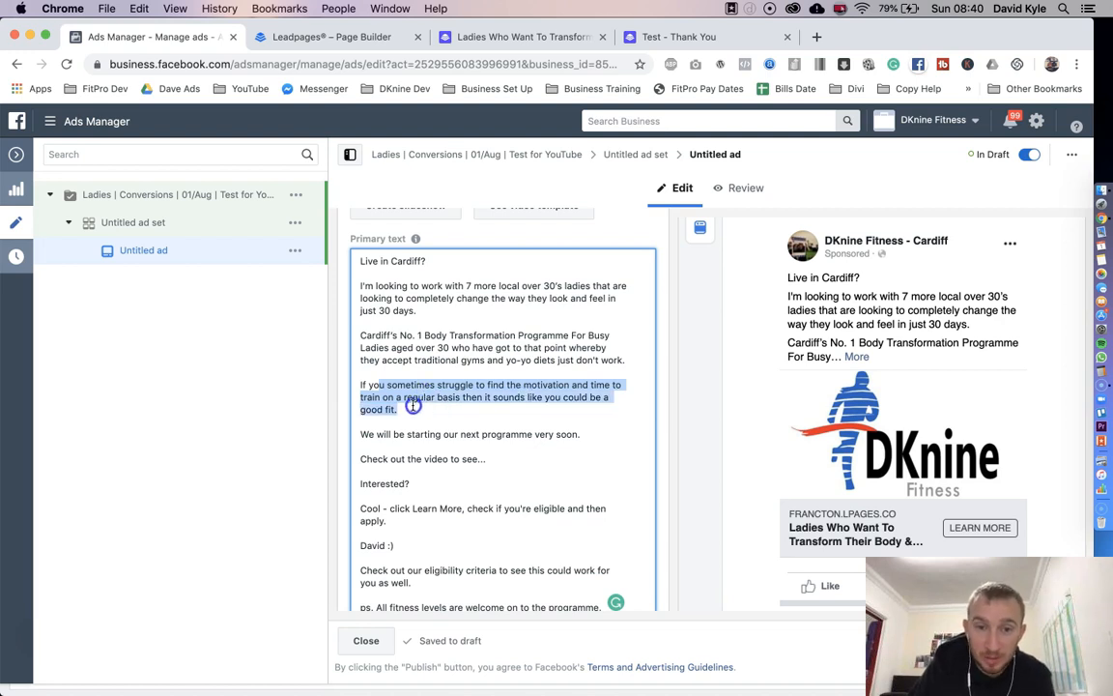
{"action": "scroll", "coordinate": [407, 418], "scroll_direction": "down", "scroll_amount": 2}
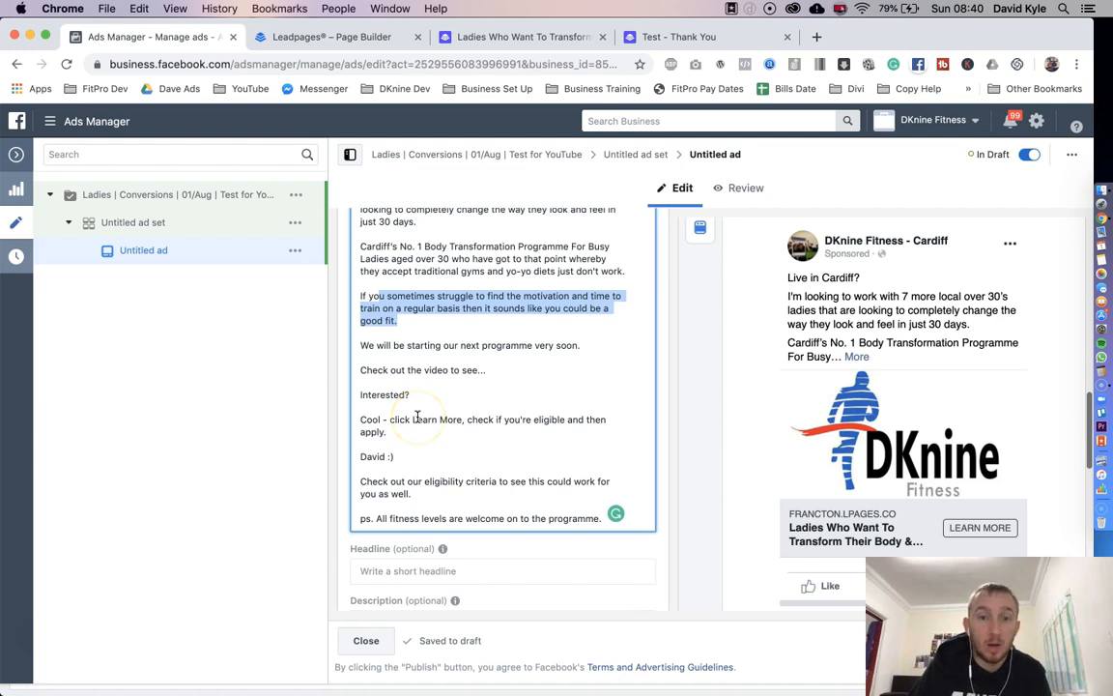
Step: Delete the line "Check out the video to see..." and its extra blank line from the primary text
{"action": "left_click_drag", "start_coordinate": [511, 375], "coordinate": [356, 369]}
{"action": "key", "text": "BackSpace"}
{"action": "key", "text": "BackSpace"}
{"action": "key", "text": "BackSpace"}
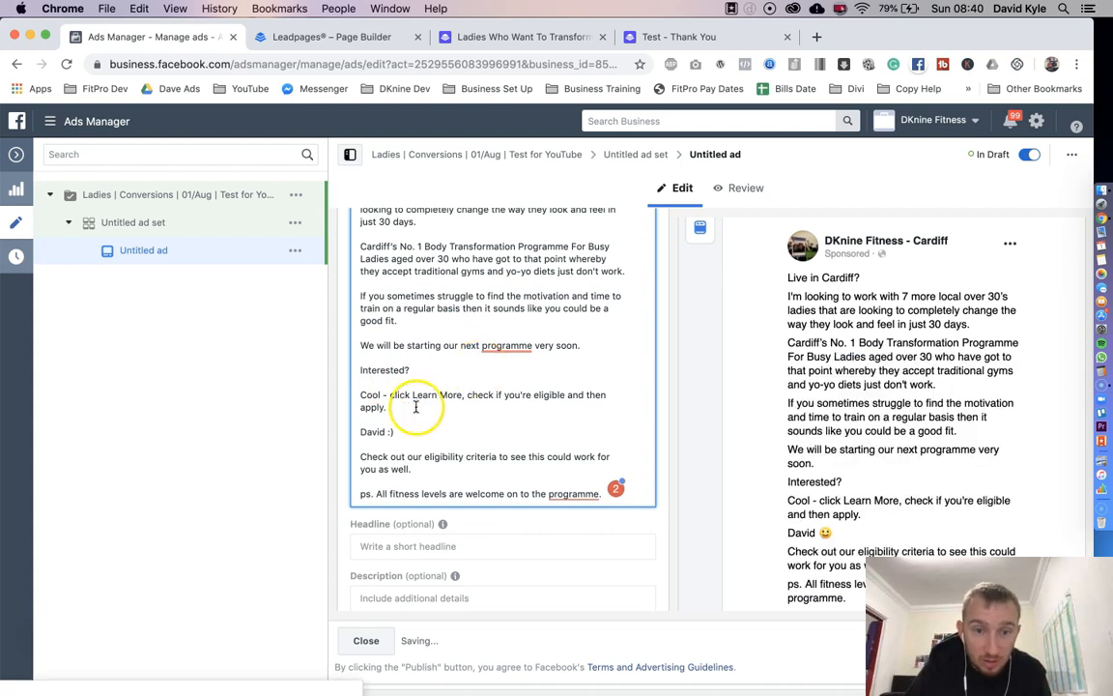
Step: Reword the call-to-action line under "Interested?" to read "Click Learn More, for full details."
{"action": "left_click_drag", "start_coordinate": [388, 394], "coordinate": [357, 394]}
{"action": "key", "text": "BackSpace"}
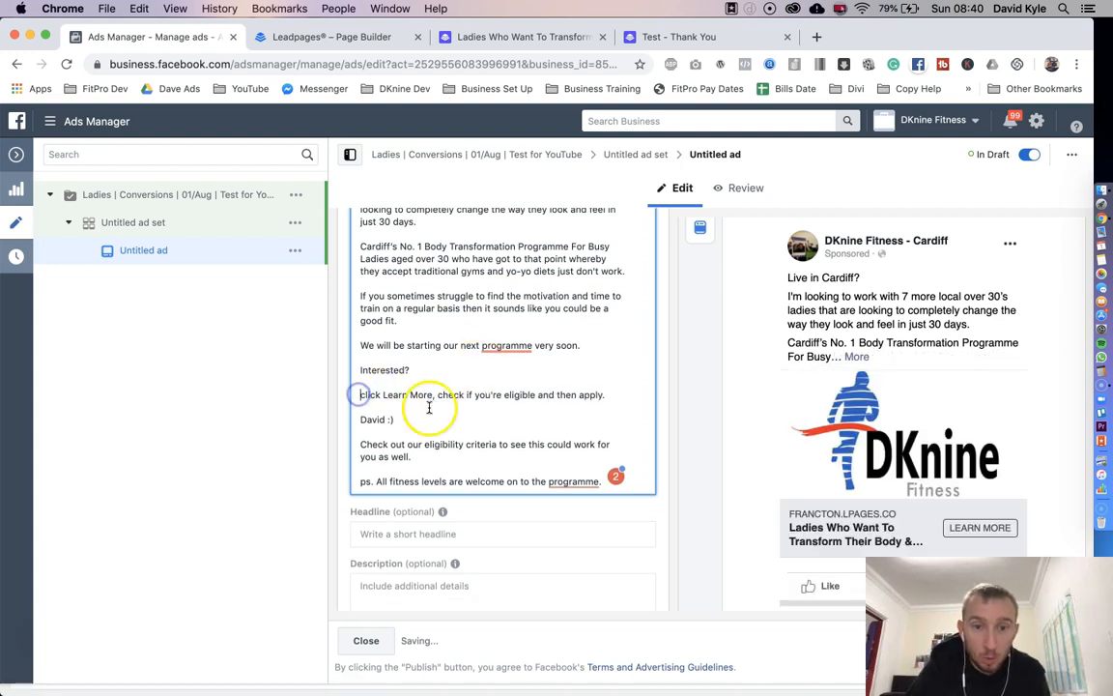
{"action": "left_click_drag", "start_coordinate": [436, 395], "coordinate": [594, 394]}
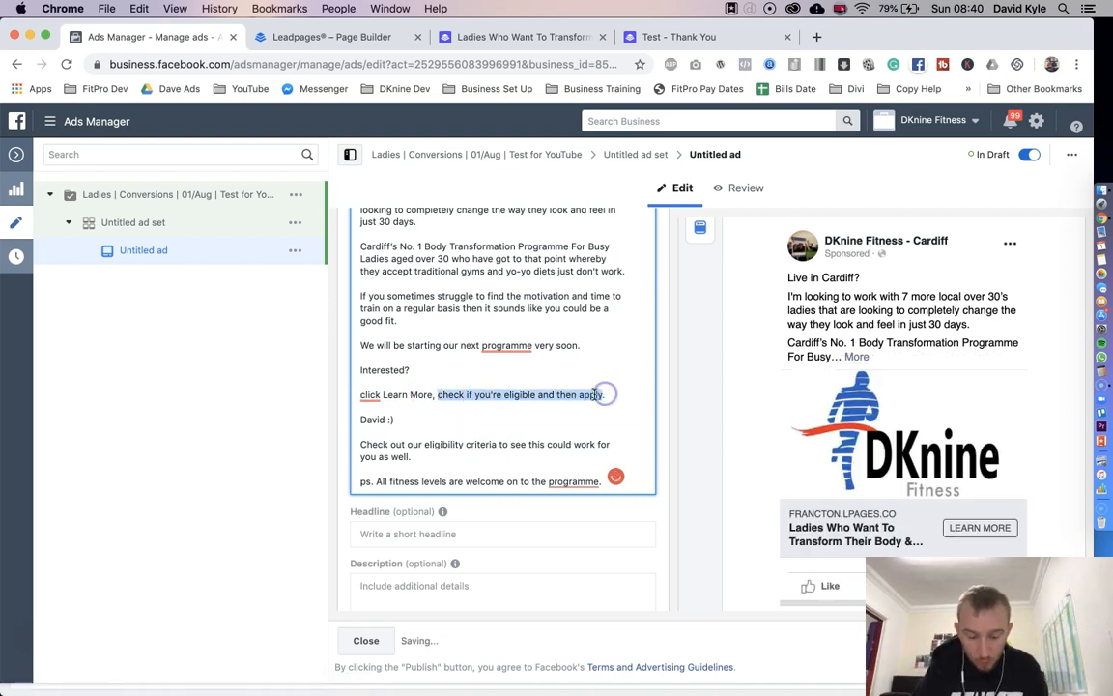
{"action": "type", "text": "for full details."}
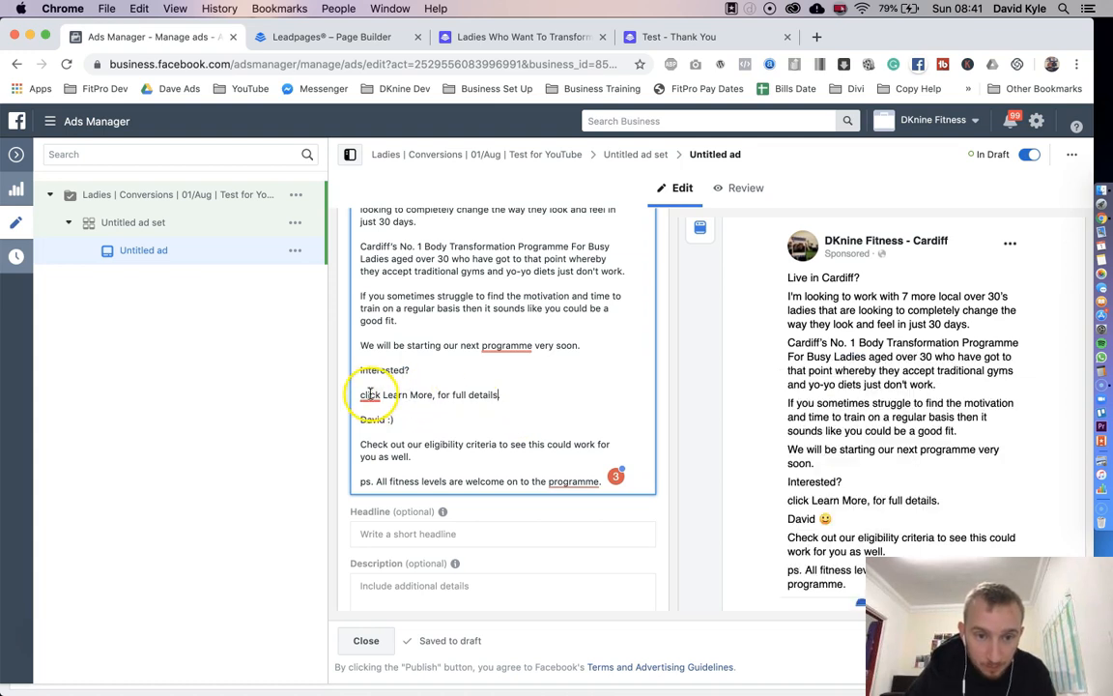
{"action": "mouse_move", "coordinate": [368, 392]}
{"action": "left_click", "coordinate": [376, 440]}
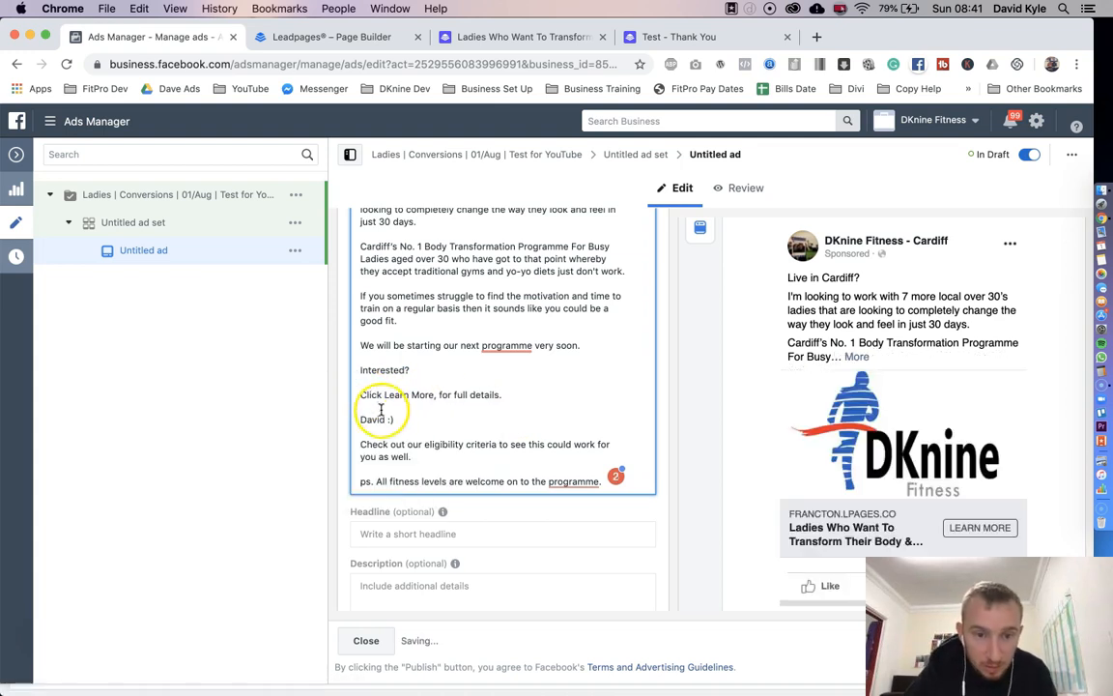
Step: Delete the eligibility criteria sentence, and make the postscript read "Ps... All fitness levels are welcome on to the programme" without a final full stop
{"action": "triple_click", "coordinate": [507, 462]}
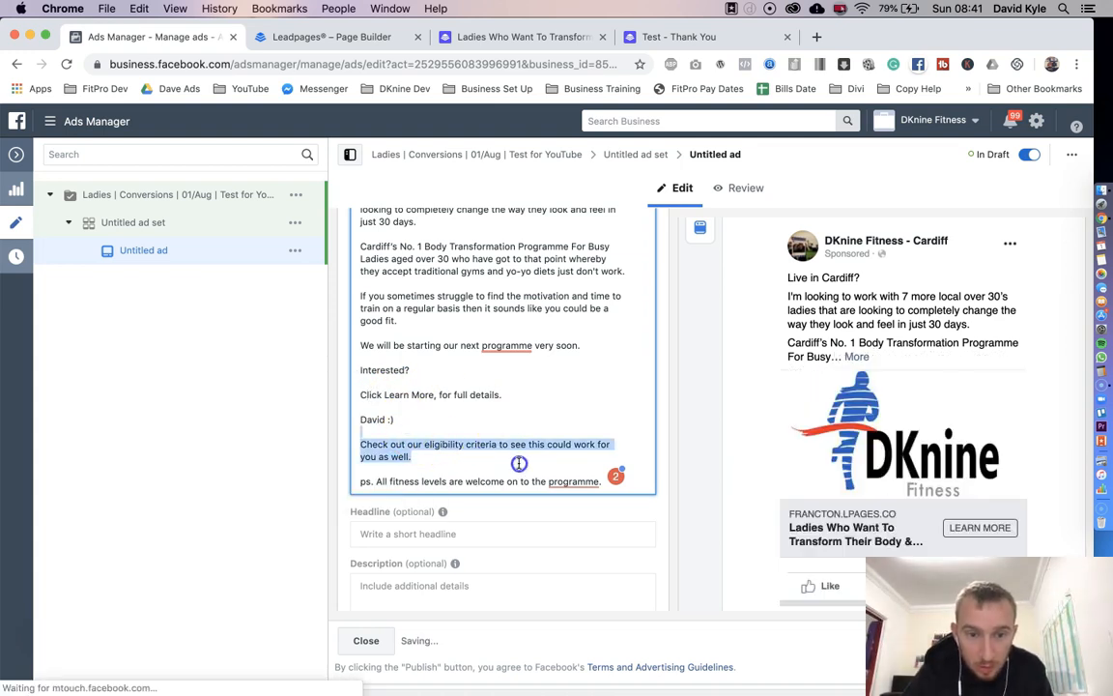
{"action": "key", "text": "BackSpace"}
{"action": "key", "text": "Down"}
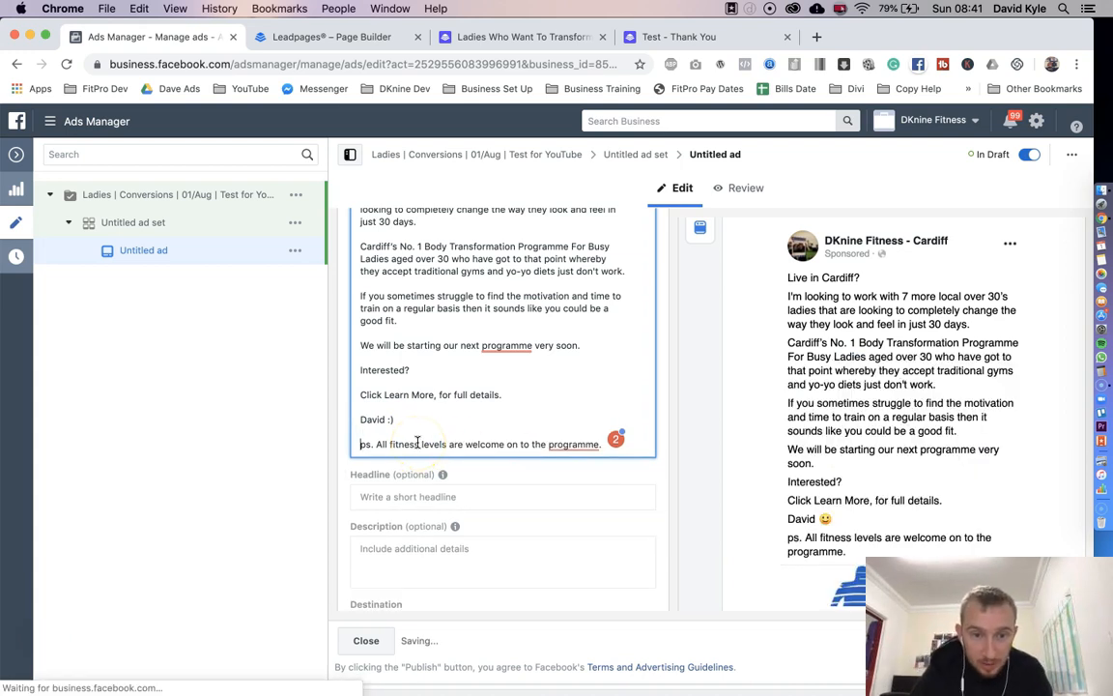
{"action": "key", "text": "BackSpace"}
{"action": "key", "text": "BackSpace"}
{"action": "type", "text": "Ps.."}
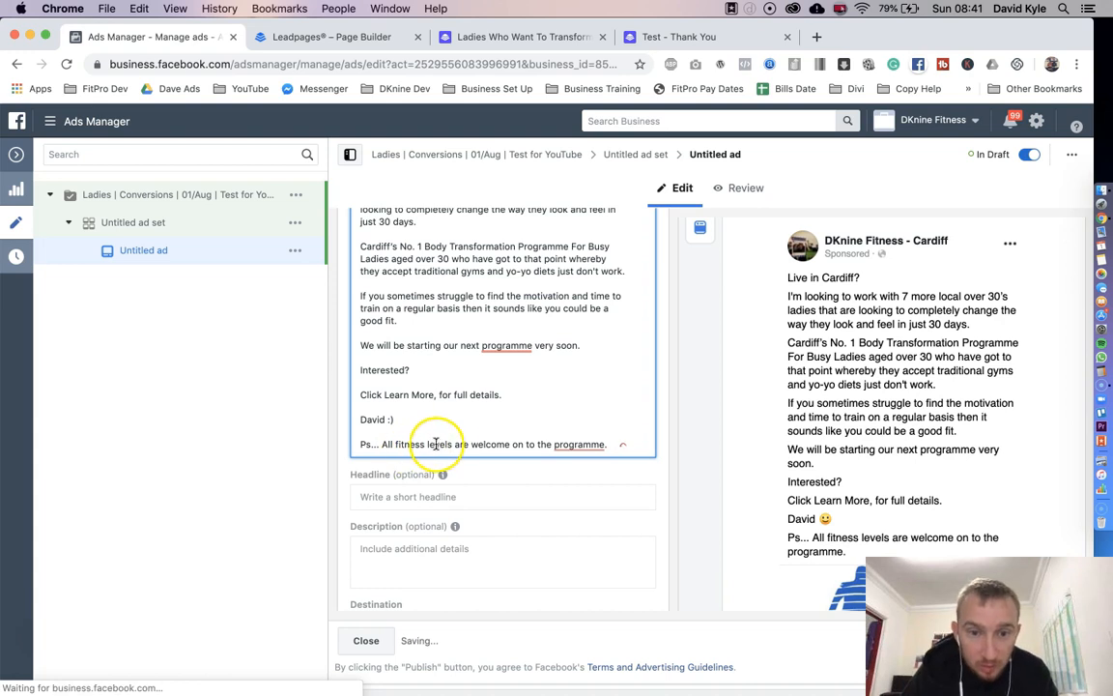
{"action": "left_click", "coordinate": [609, 445]}
{"action": "left_click", "coordinate": [552, 393]}
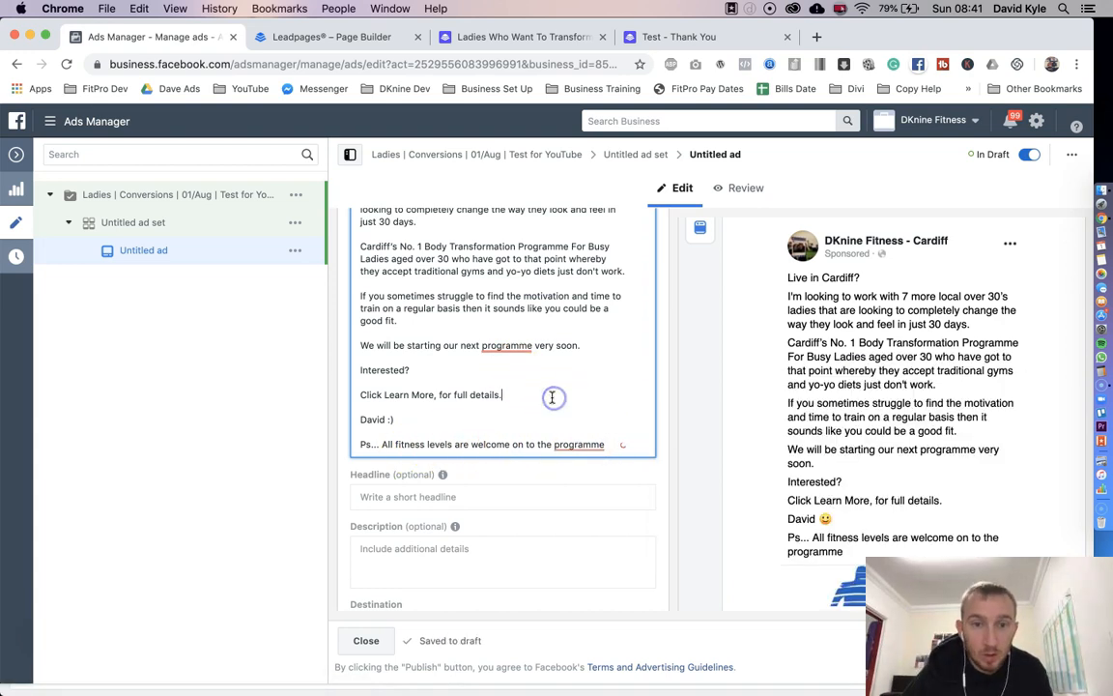
Step: Review the edited primary text from the Cardiff opening line to the Learn More line, and return to the ads list
{"action": "scroll", "coordinate": [555, 396], "scroll_direction": "up", "scroll_amount": 2}
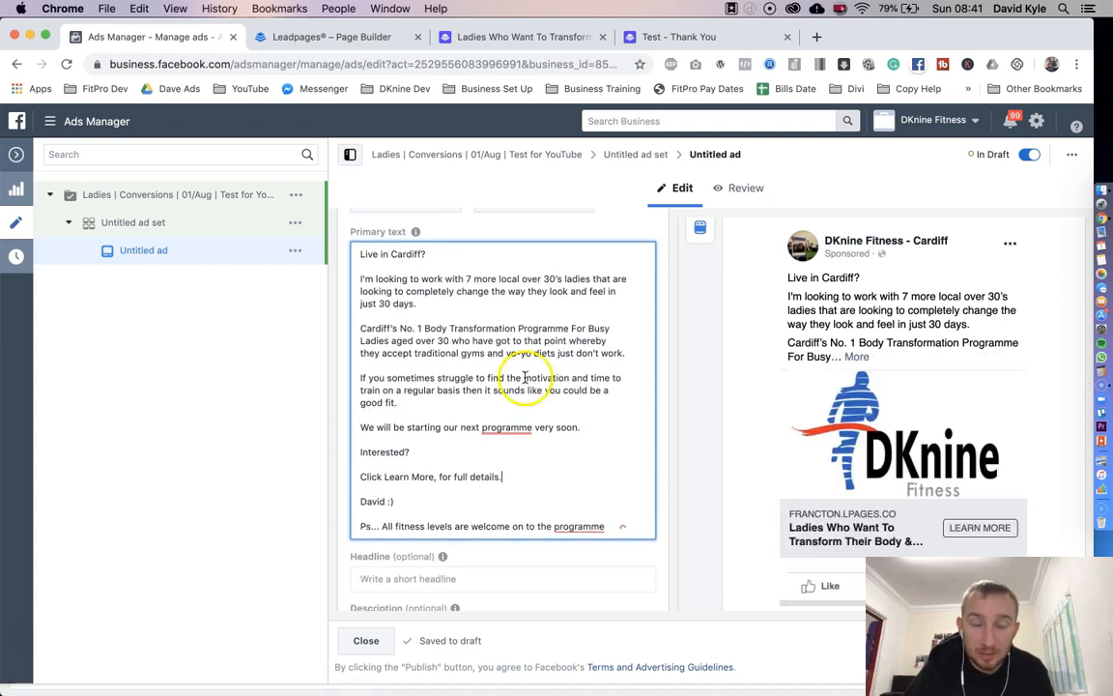
{"action": "left_click", "coordinate": [383, 254]}
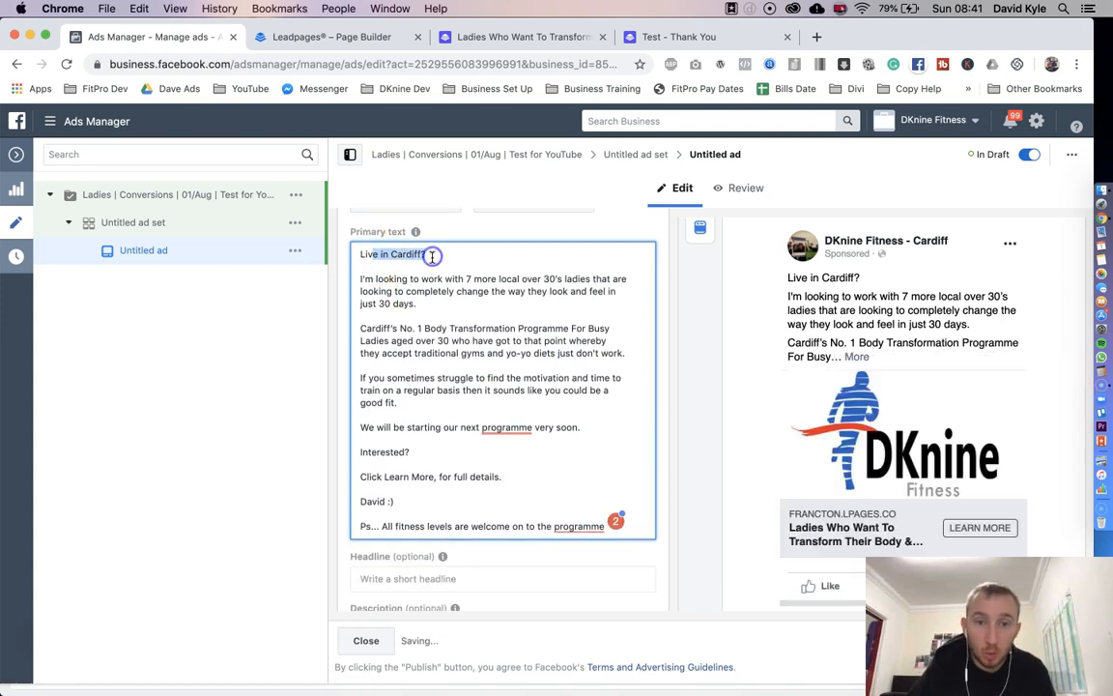
{"action": "left_click", "coordinate": [508, 278]}
{"action": "left_click_drag", "start_coordinate": [586, 278], "coordinate": [587, 279]}
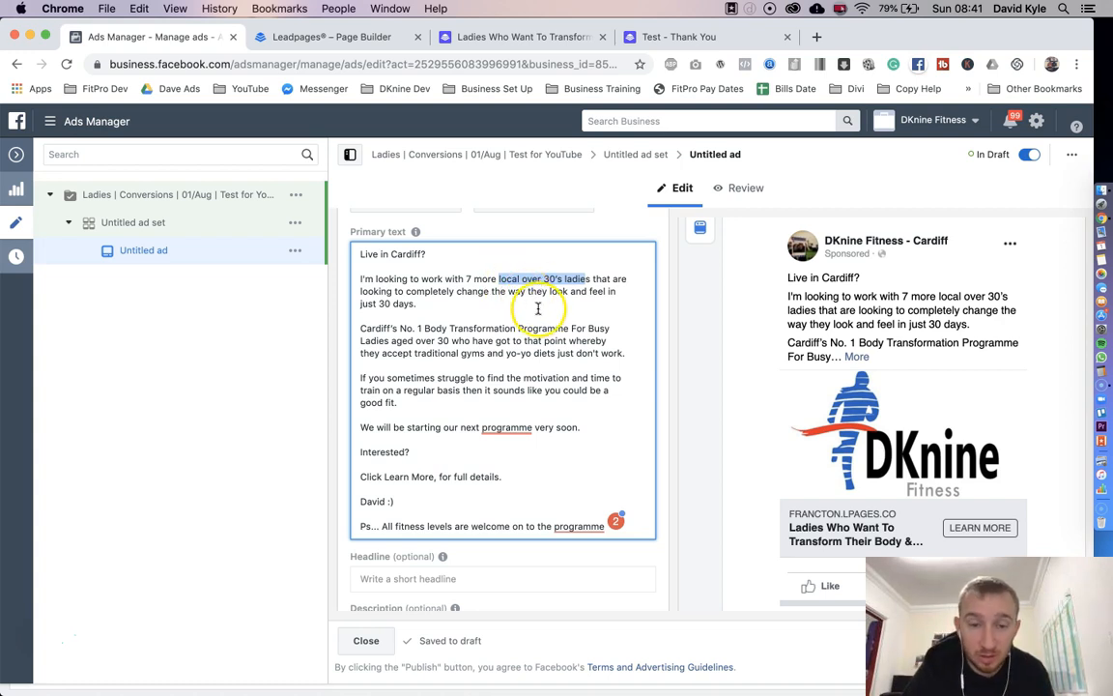
{"action": "scroll", "coordinate": [539, 311], "scroll_direction": "down", "scroll_amount": 2}
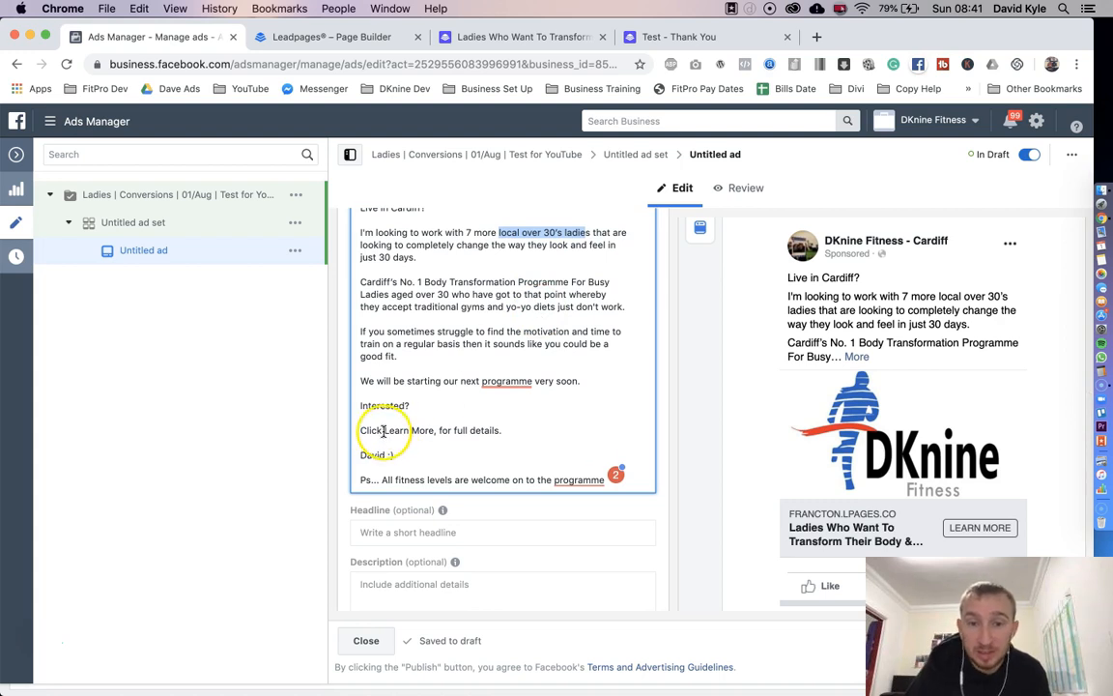
{"action": "left_click_drag", "start_coordinate": [383, 431], "coordinate": [418, 431]}
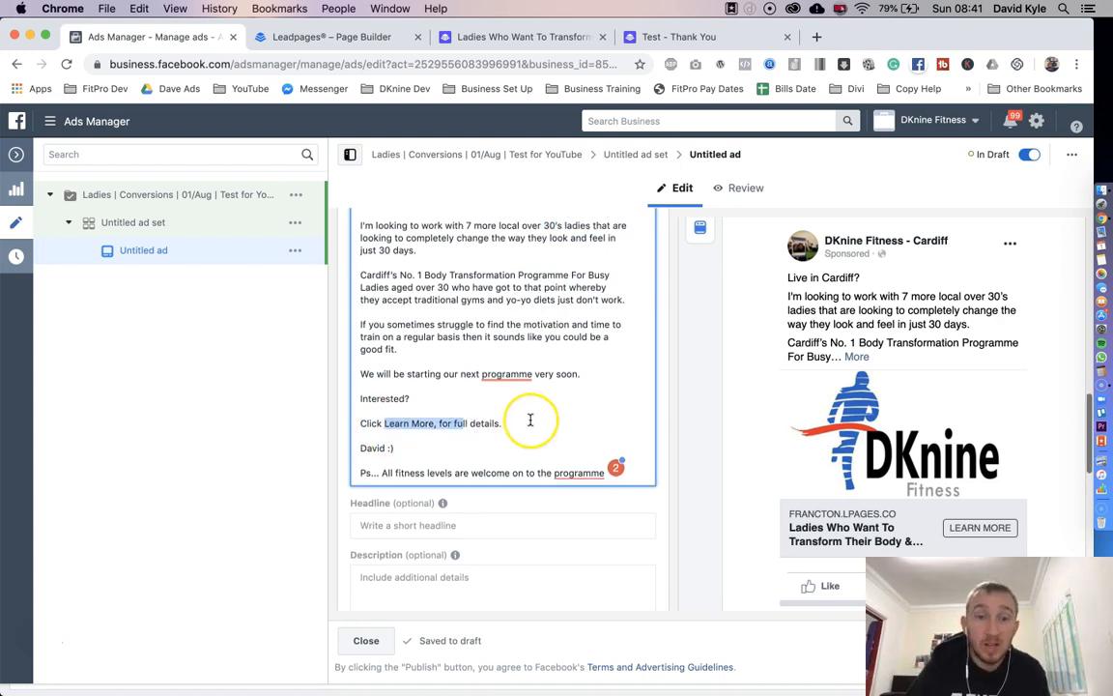
{"action": "scroll", "coordinate": [529, 422], "scroll_direction": "left", "scroll_amount": 5}
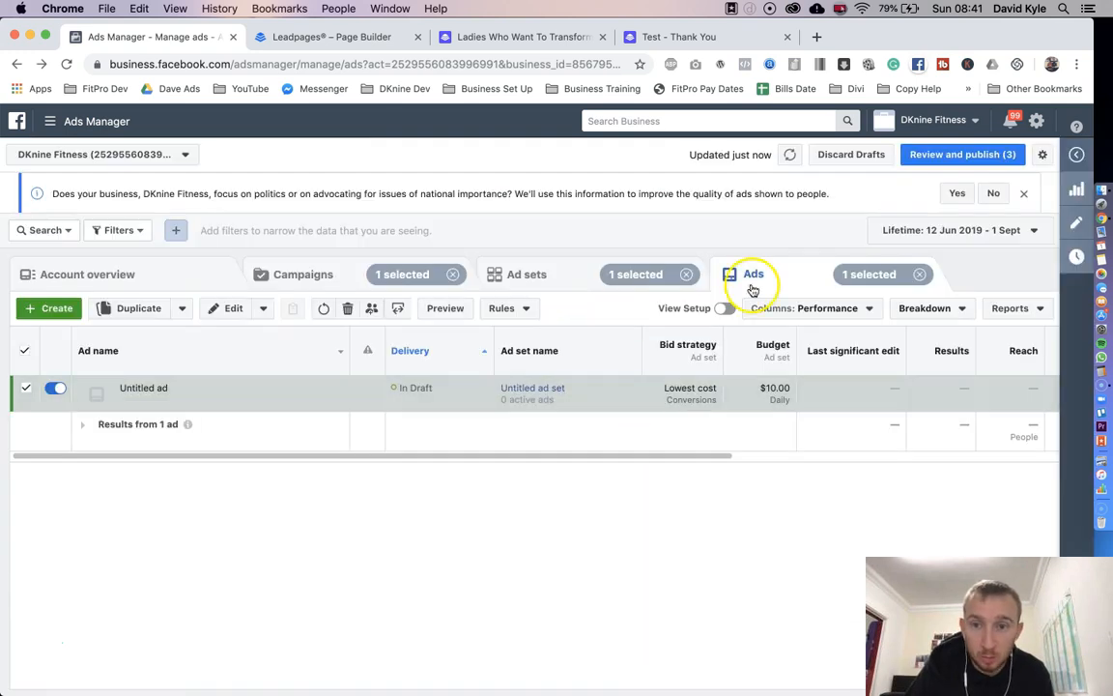
Step: Open the untitled ad for editing and choose Learn More as its call to action
{"action": "left_click", "coordinate": [1074, 230]}
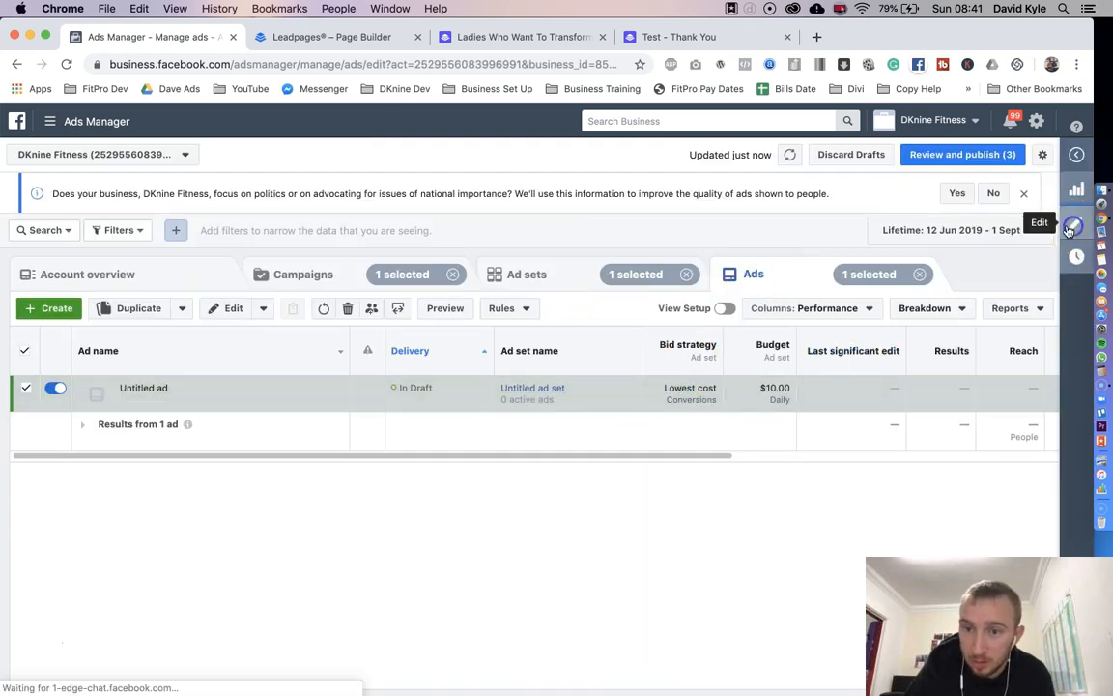
{"action": "scroll", "coordinate": [665, 364], "scroll_direction": "down", "scroll_amount": 5}
{"action": "scroll", "coordinate": [666, 364], "scroll_direction": "down", "scroll_amount": 15}
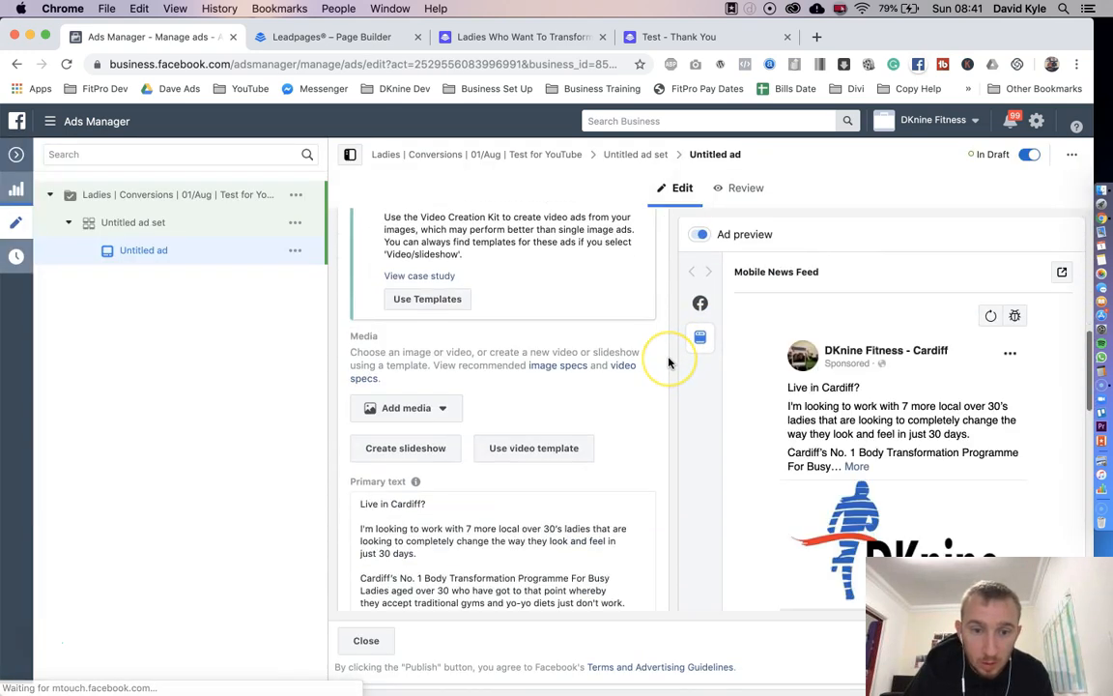
{"action": "scroll", "coordinate": [669, 362], "scroll_direction": "down", "scroll_amount": 3}
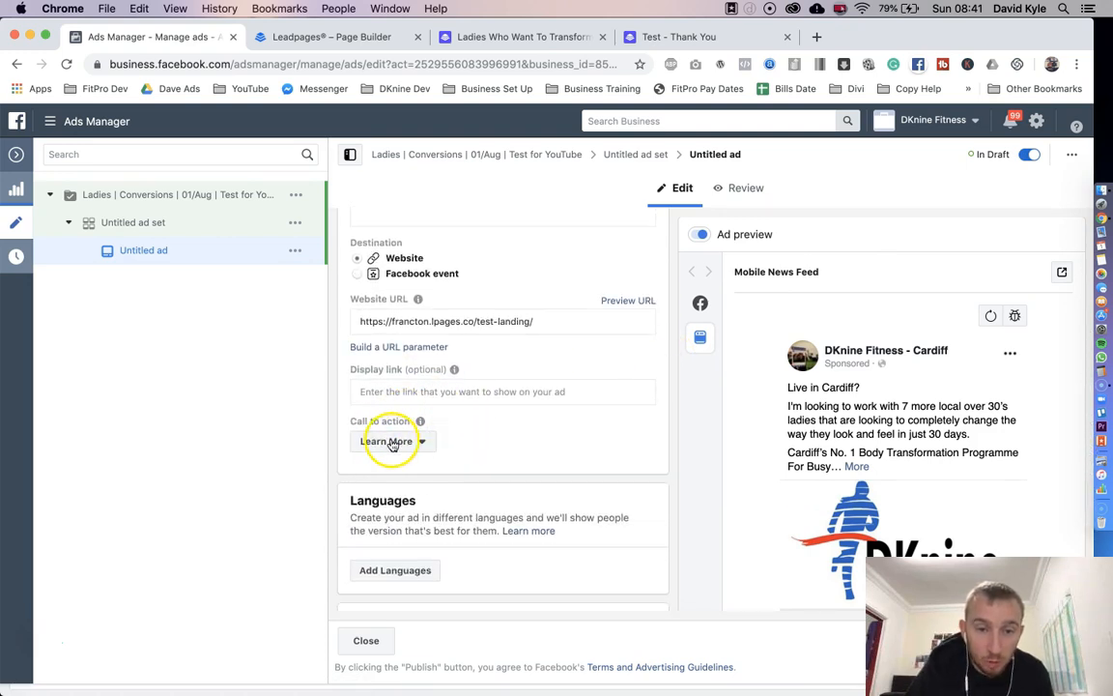
{"action": "left_click", "coordinate": [392, 443]}
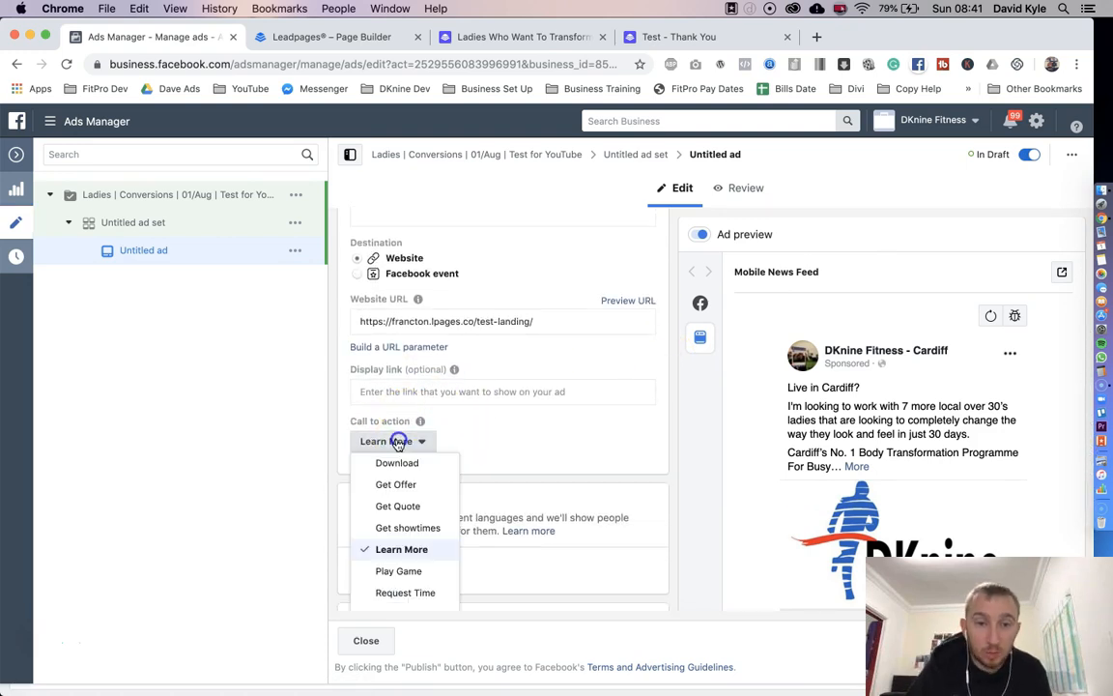
{"action": "left_click", "coordinate": [410, 550]}
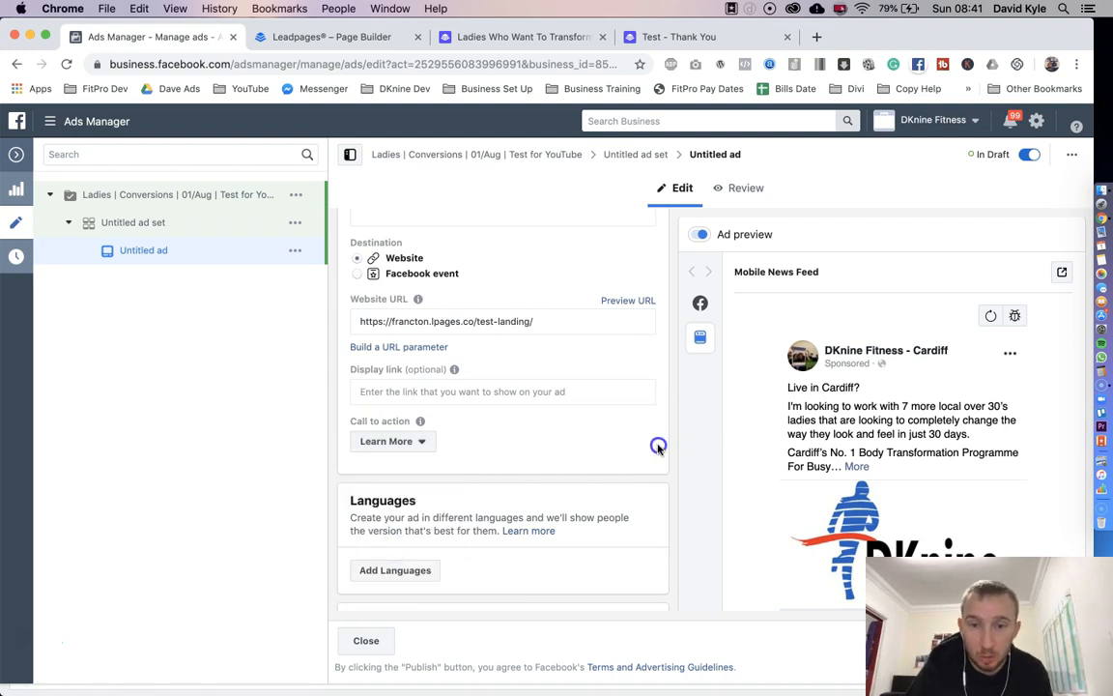
Step: Add the Page's 1440 × 1799 photo of two women holding certificates as the ad's image
{"action": "scroll", "coordinate": [658, 446], "scroll_direction": "up", "scroll_amount": 10}
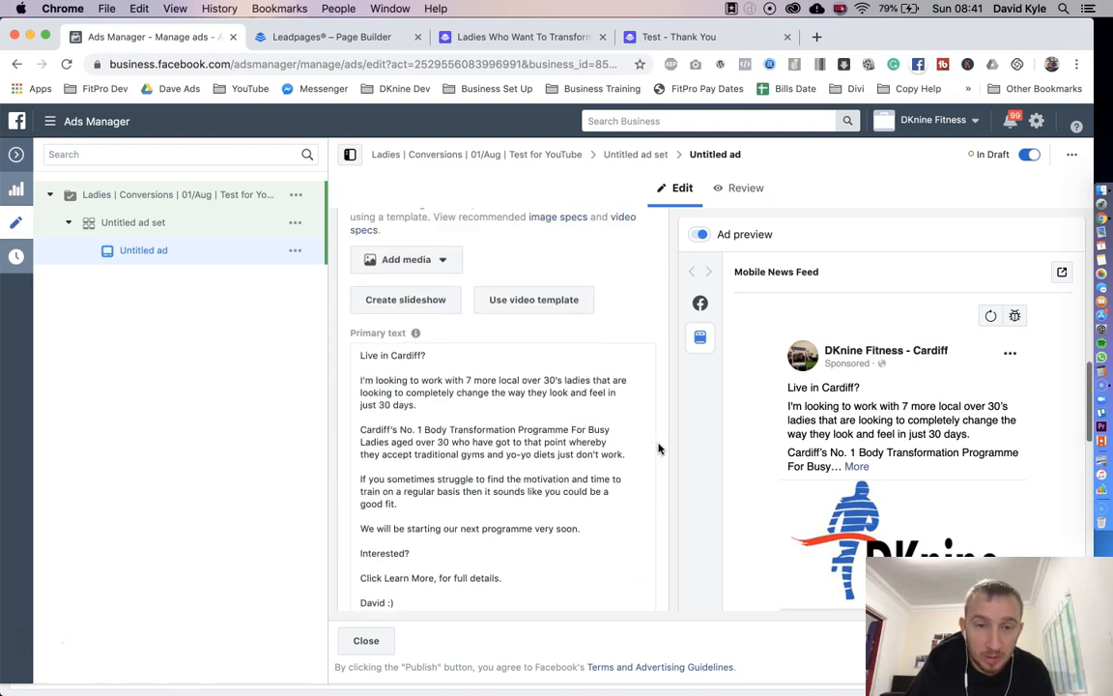
{"action": "scroll", "coordinate": [658, 446], "scroll_direction": "up", "scroll_amount": 1}
{"action": "scroll", "coordinate": [658, 446], "scroll_direction": "up", "scroll_amount": 2}
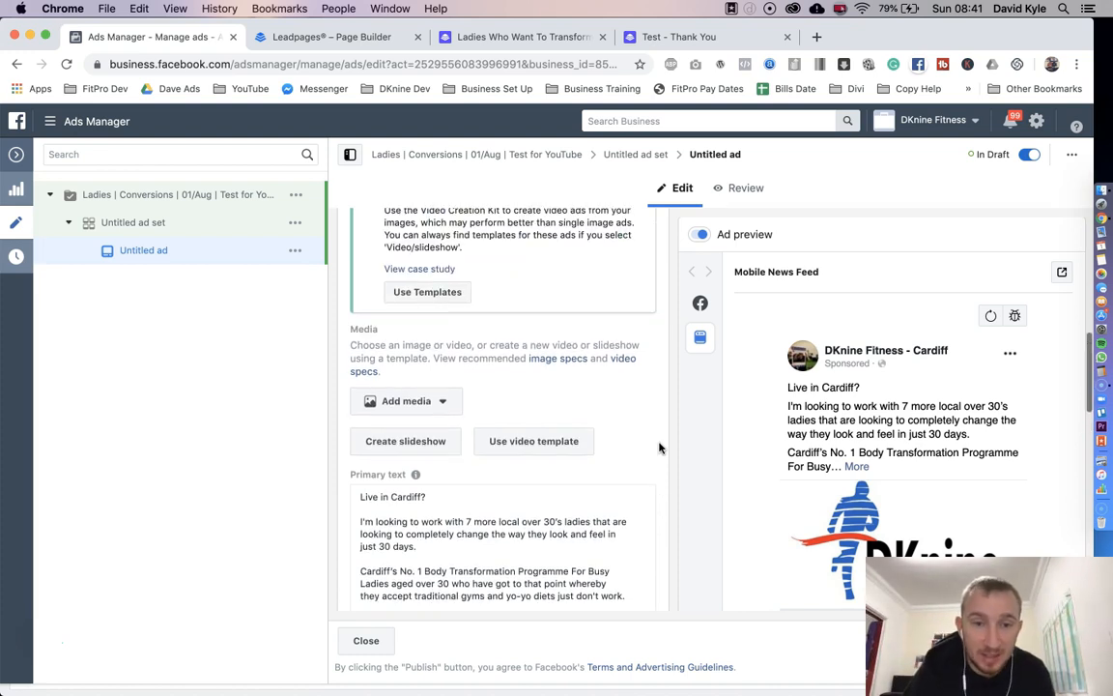
{"action": "left_click", "coordinate": [370, 404]}
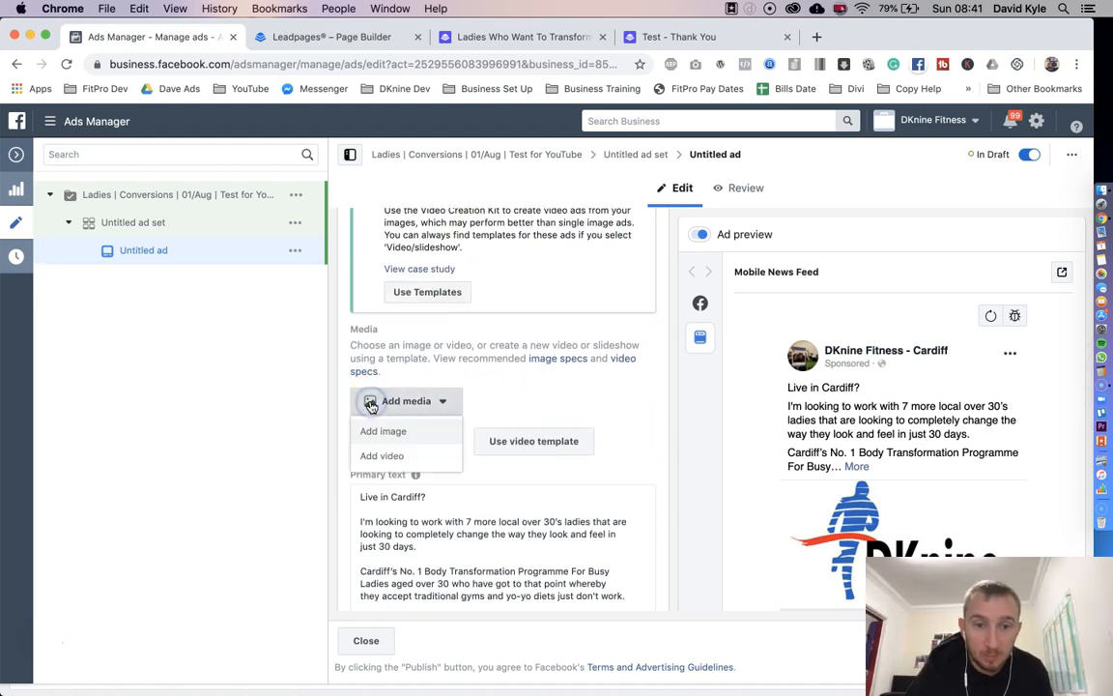
{"action": "left_click", "coordinate": [389, 435]}
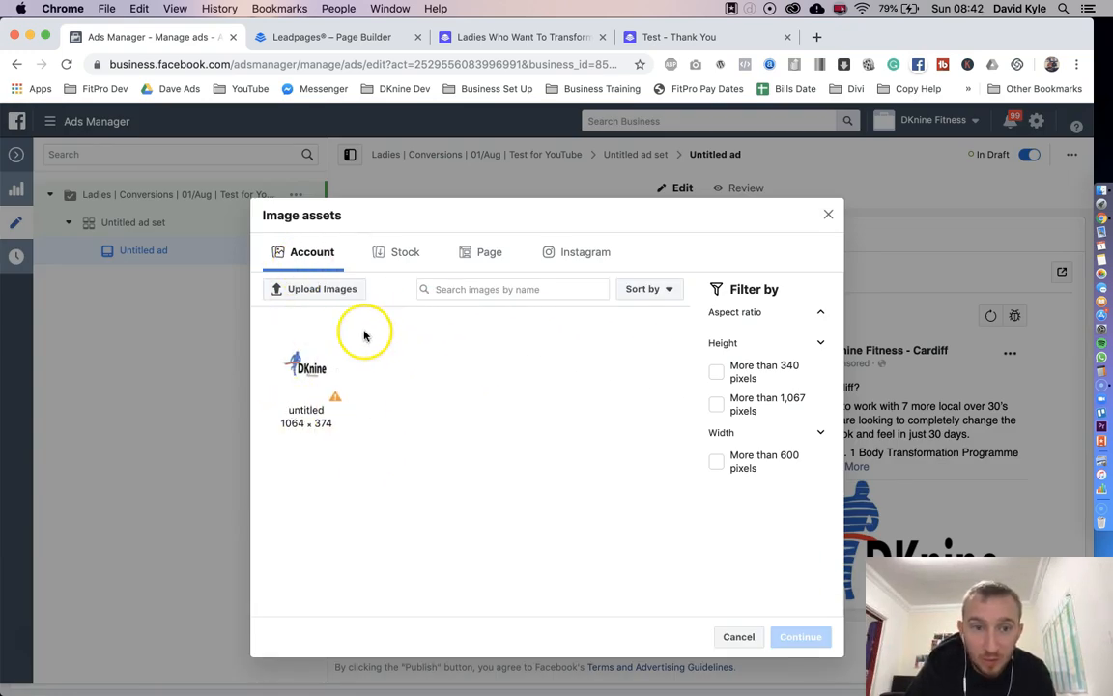
{"action": "left_click", "coordinate": [477, 251]}
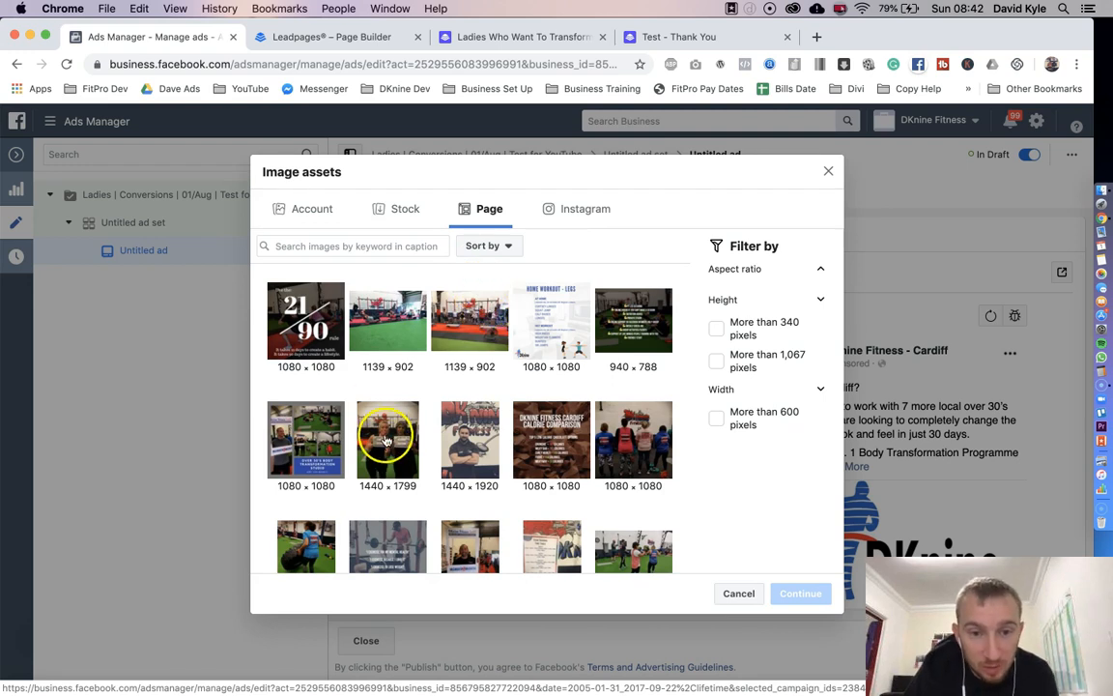
{"action": "left_click", "coordinate": [385, 441]}
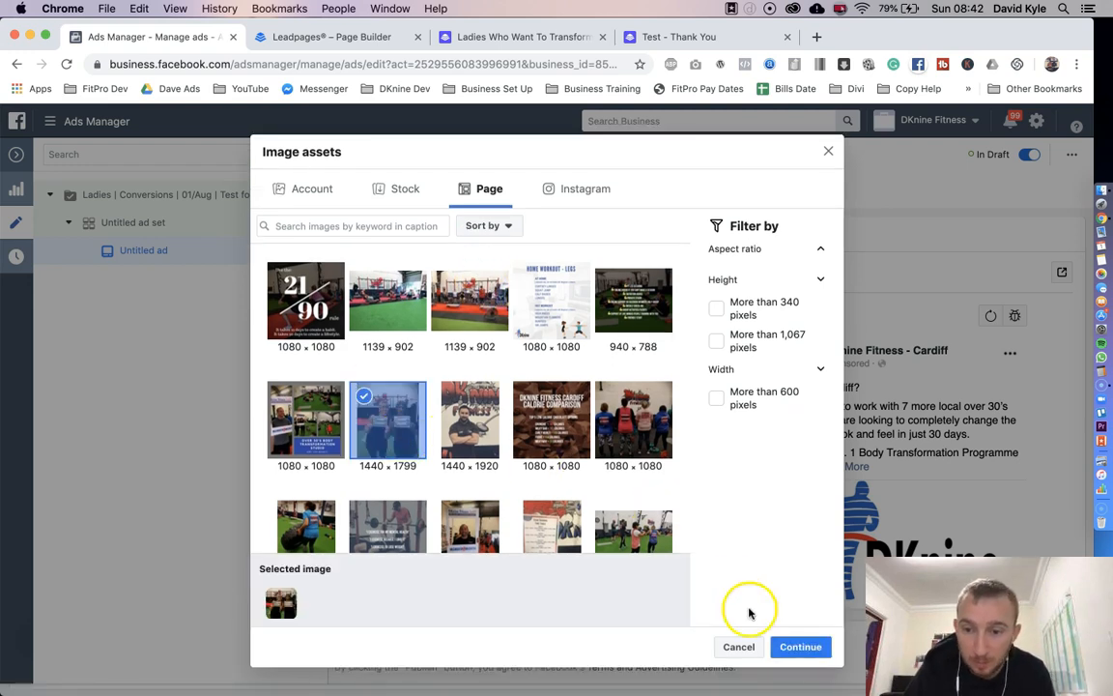
{"action": "left_click", "coordinate": [800, 646]}
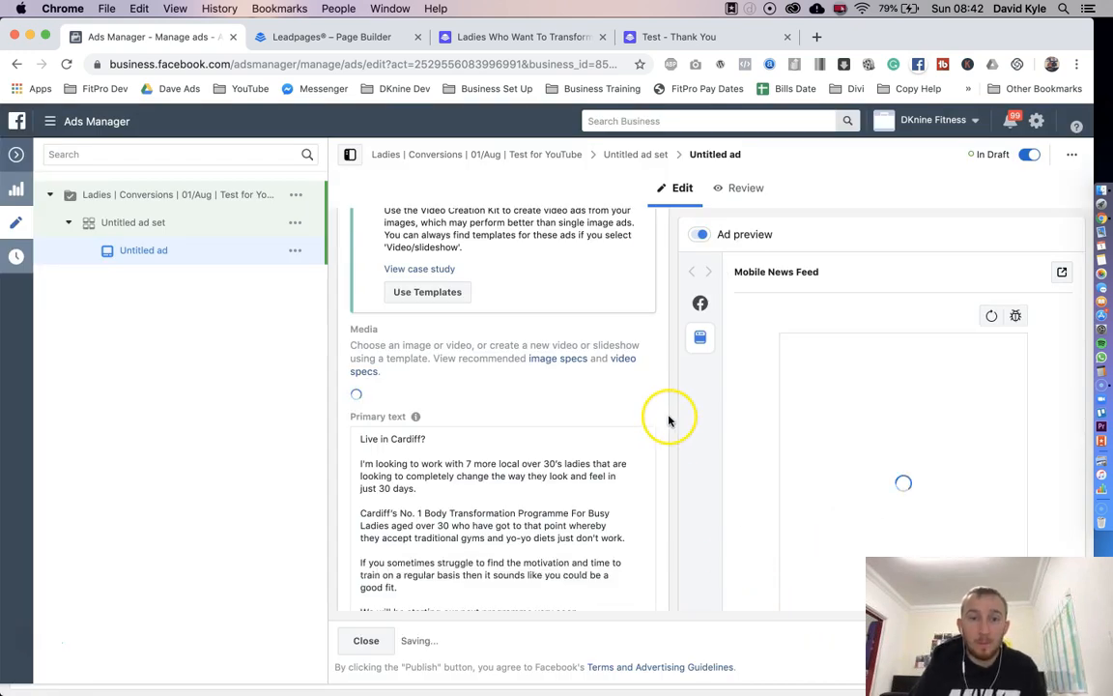
Step: Check the photo in the Mobile News Feed preview, and remove it from the ad's media
{"action": "scroll", "coordinate": [666, 411], "scroll_direction": "down", "scroll_amount": 2}
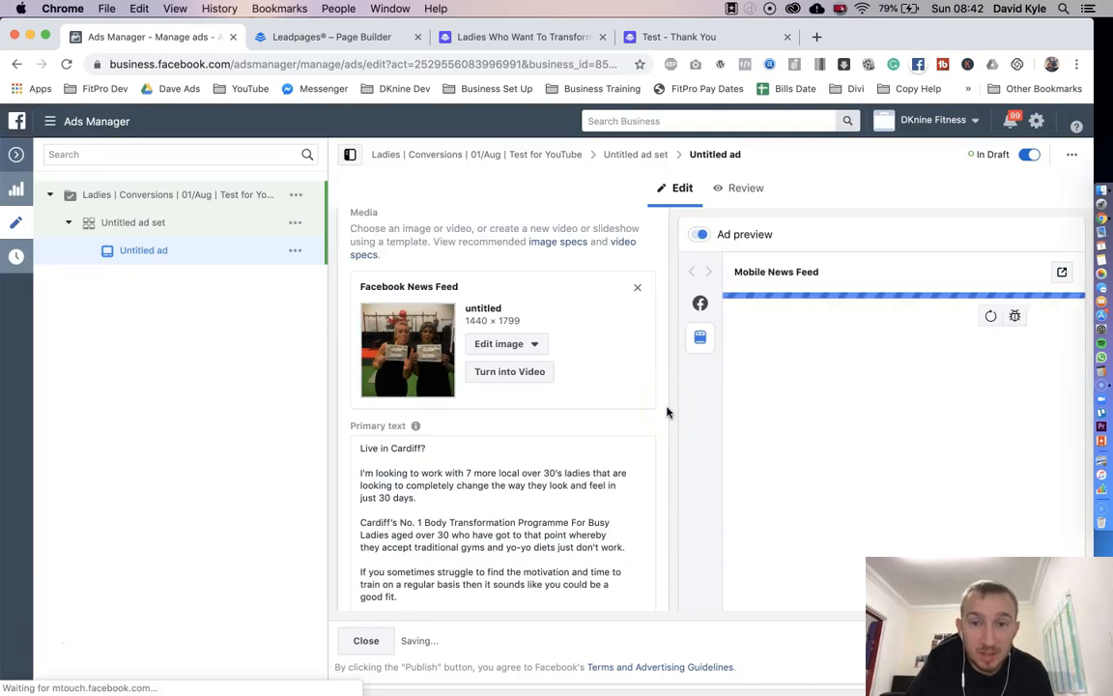
{"action": "scroll", "coordinate": [725, 406], "scroll_direction": "down", "scroll_amount": 3}
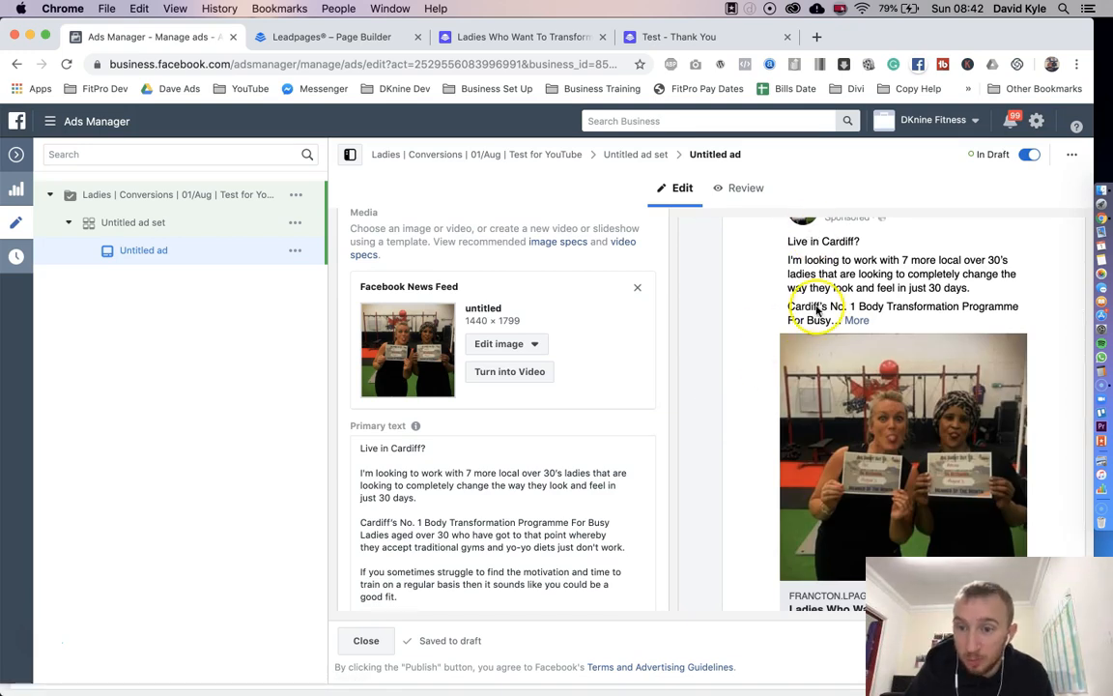
{"action": "scroll", "coordinate": [877, 423], "scroll_direction": "down", "scroll_amount": 1}
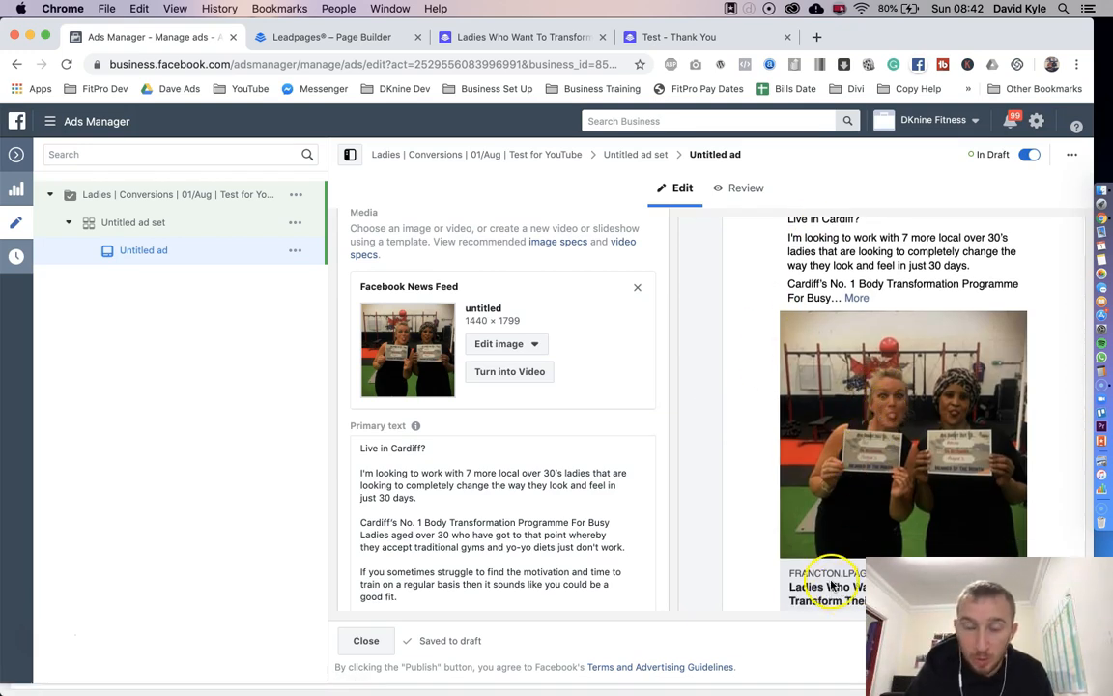
{"action": "scroll", "coordinate": [570, 461], "scroll_direction": "up", "scroll_amount": 3}
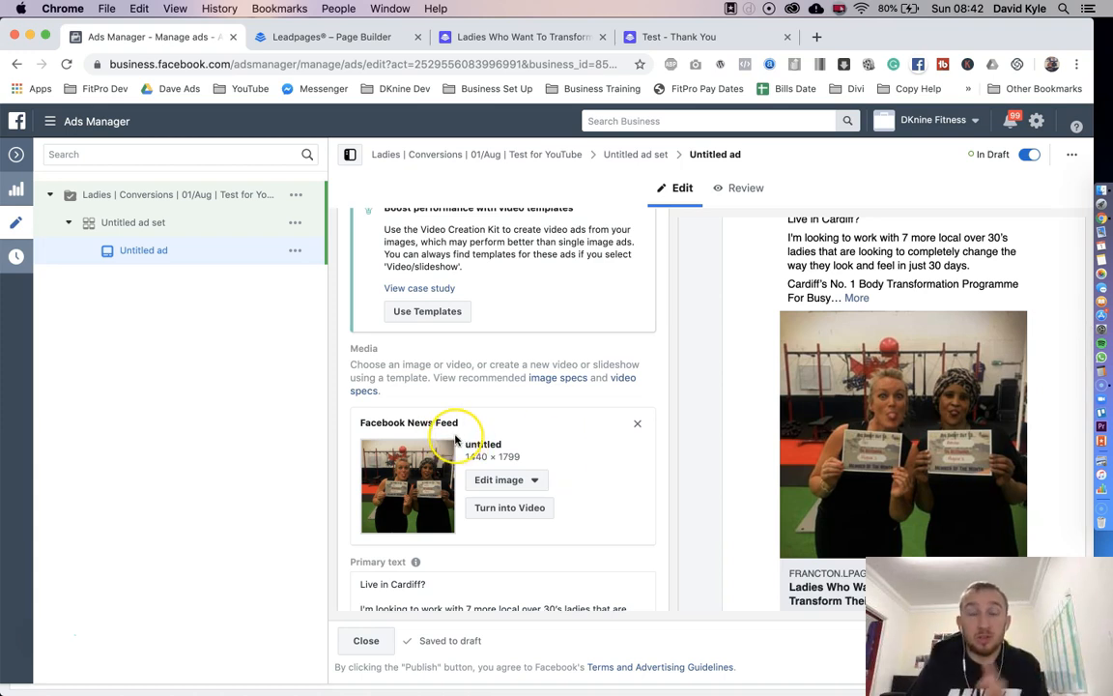
{"action": "left_click", "coordinate": [639, 427]}
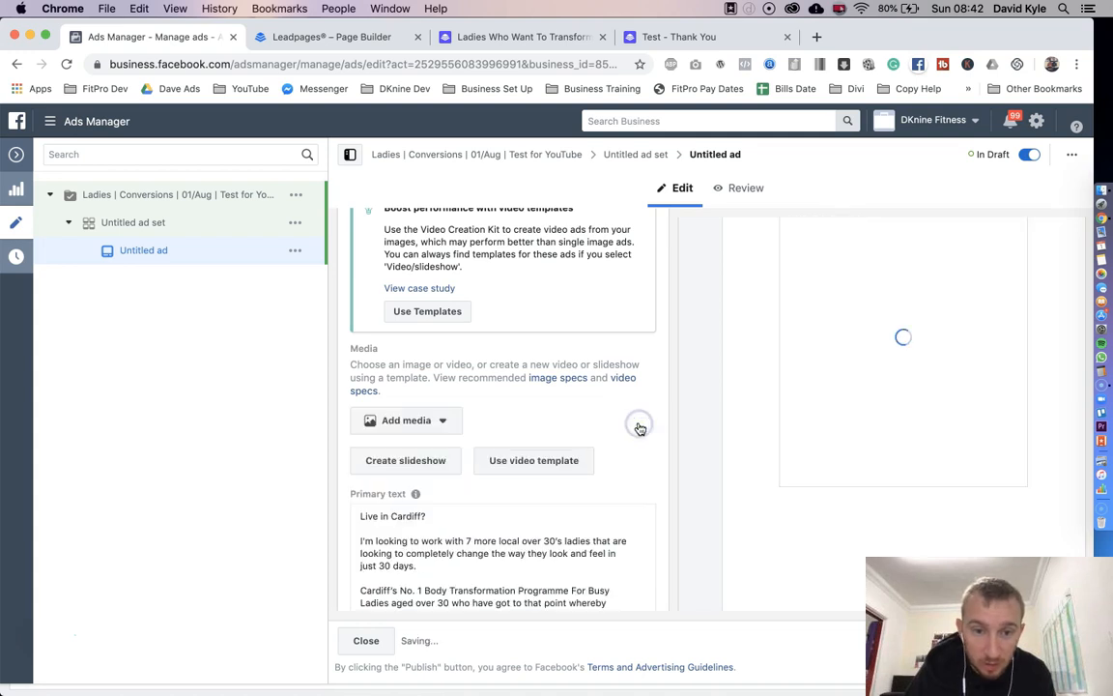
Step: Start a video upload from the computer for the ad's media, and browse to the Photos library
{"action": "left_click", "coordinate": [430, 423]}
{"action": "left_click", "coordinate": [394, 476]}
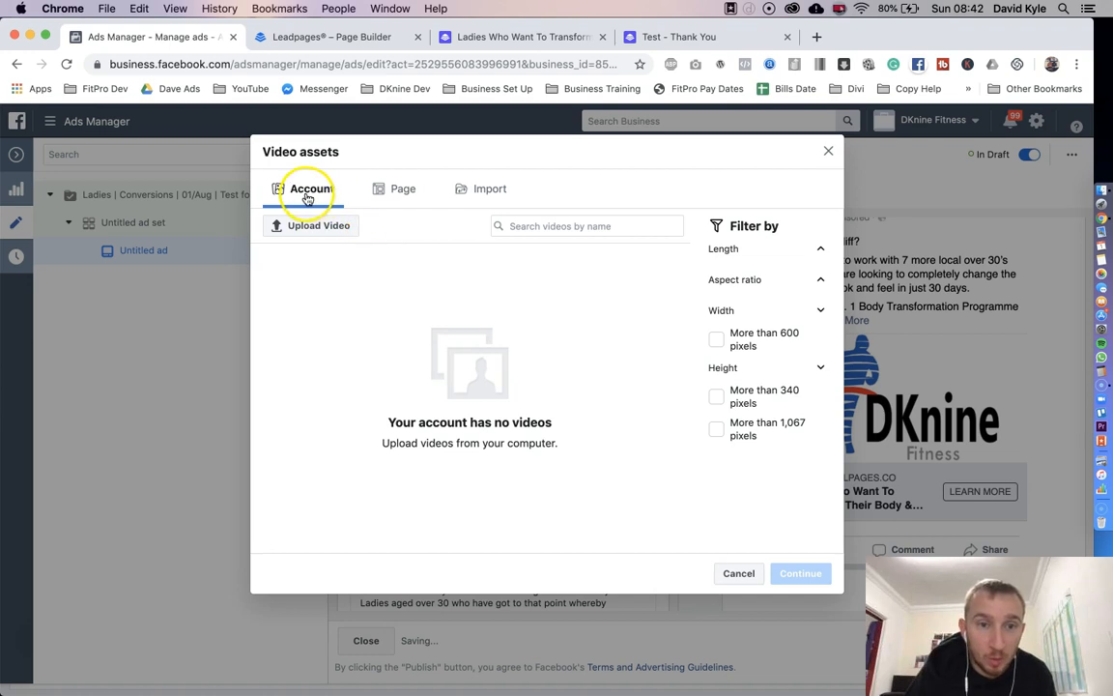
{"action": "left_click", "coordinate": [309, 229]}
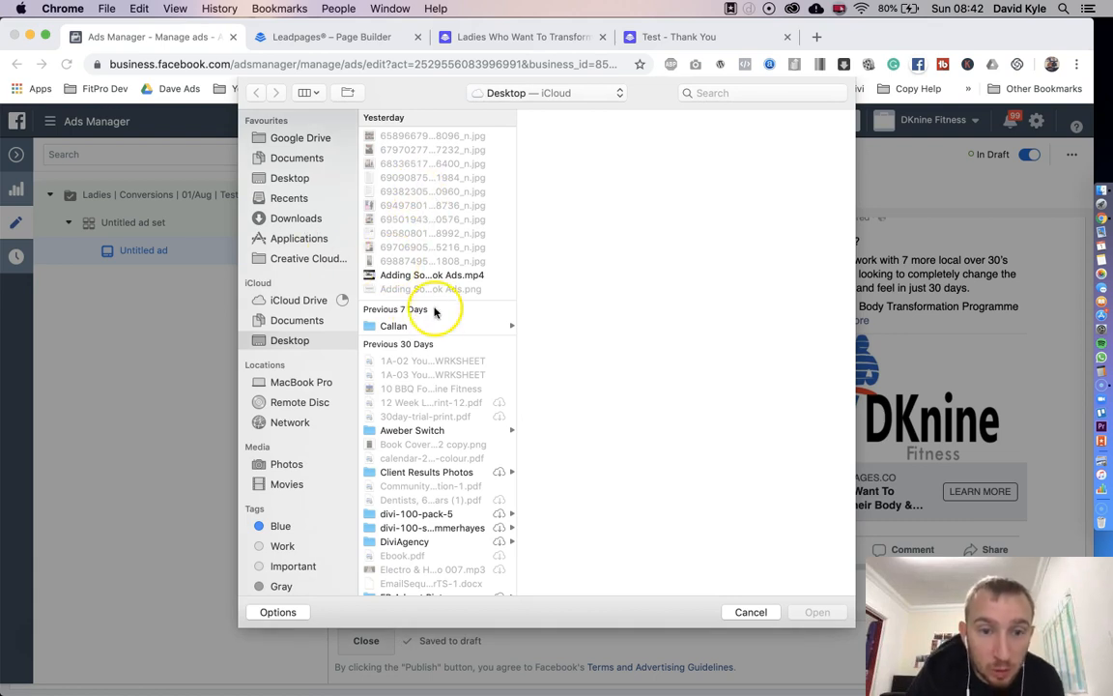
{"action": "scroll", "coordinate": [442, 360], "scroll_direction": "down", "scroll_amount": 5}
{"action": "scroll", "coordinate": [443, 360], "scroll_direction": "up", "scroll_amount": 5}
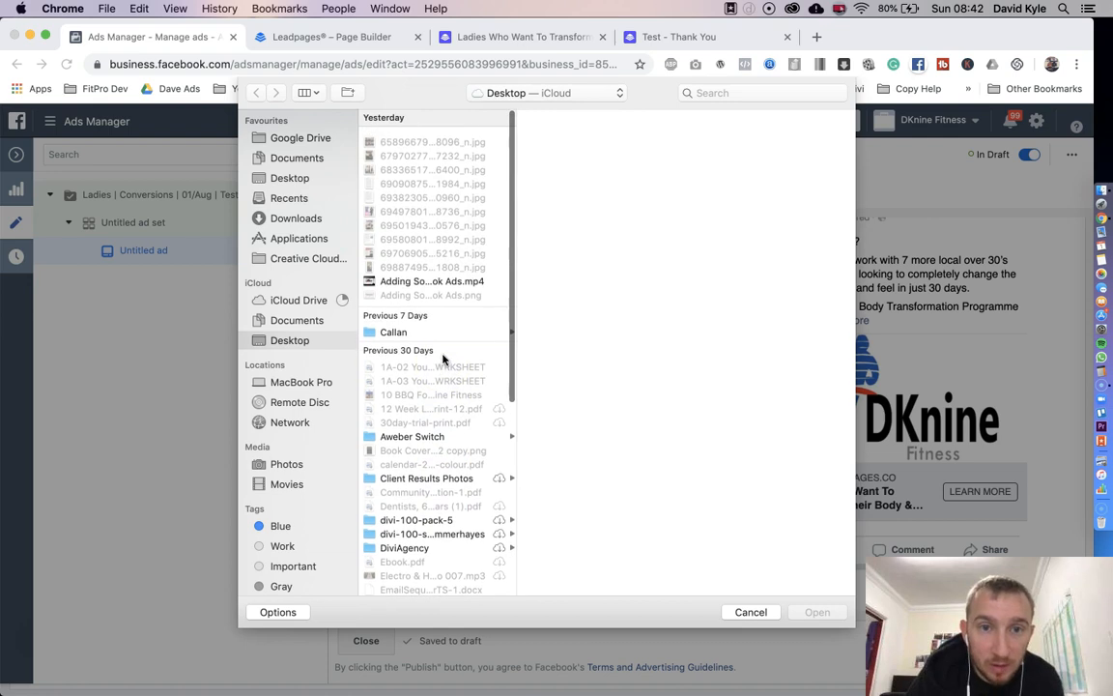
{"action": "left_click", "coordinate": [285, 465]}
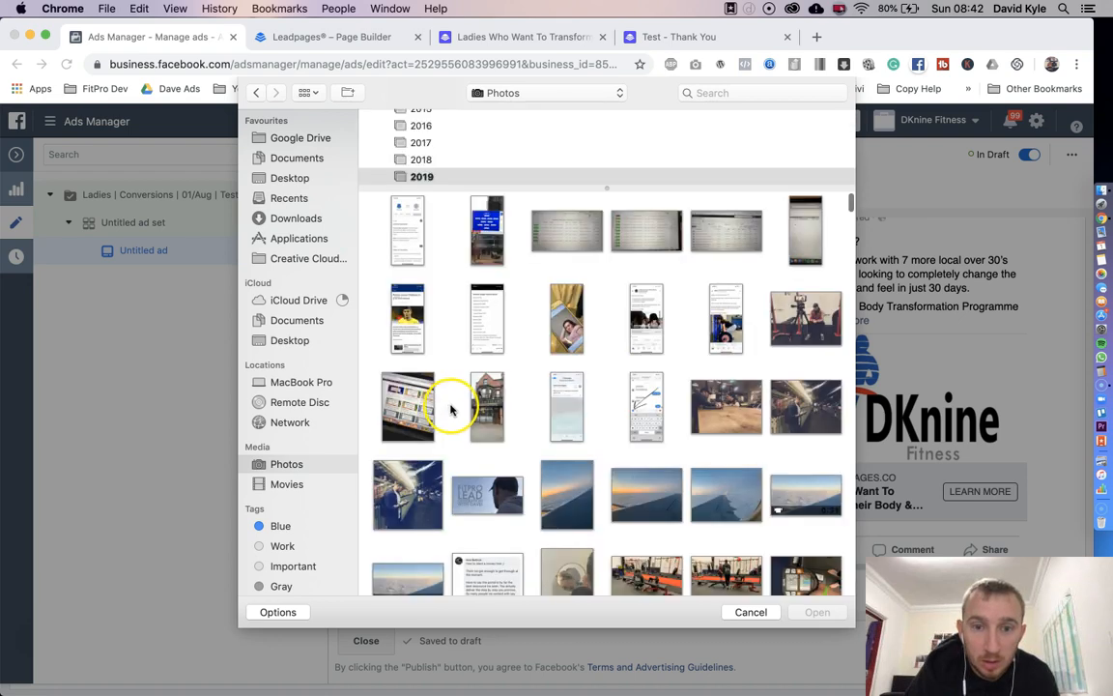
Step: Find the gym video of the woman in a turquoise top among the 2019 photos, and upload it to the ad
{"action": "scroll", "coordinate": [522, 392], "scroll_direction": "down", "scroll_amount": 20}
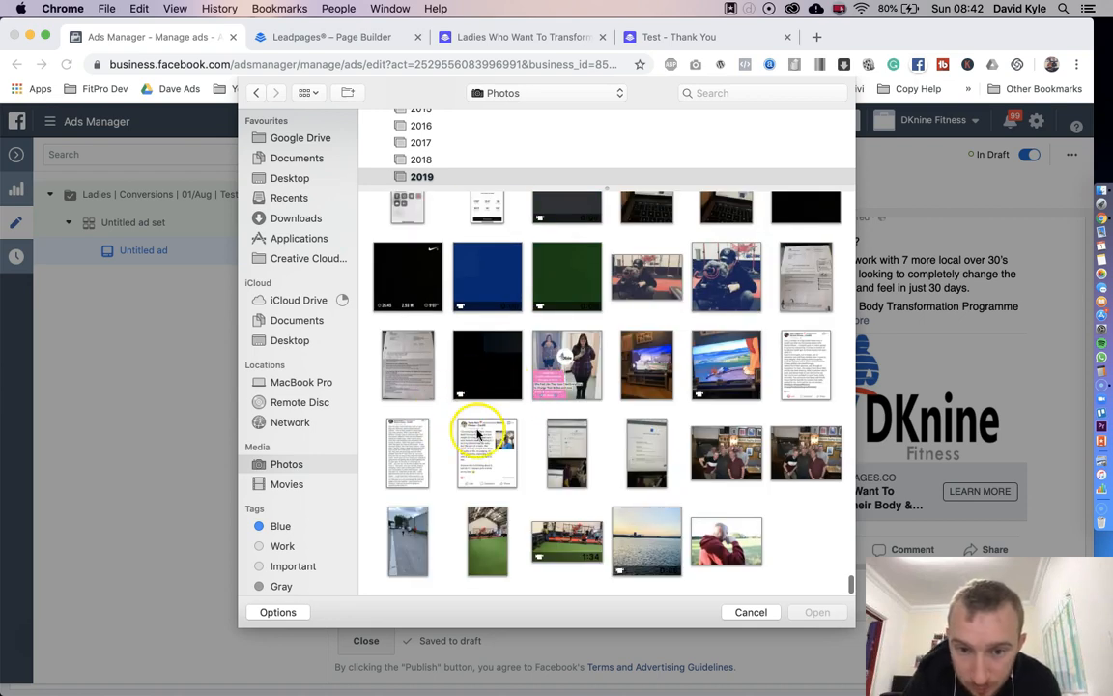
{"action": "scroll", "coordinate": [580, 425], "scroll_direction": "up", "scroll_amount": 3}
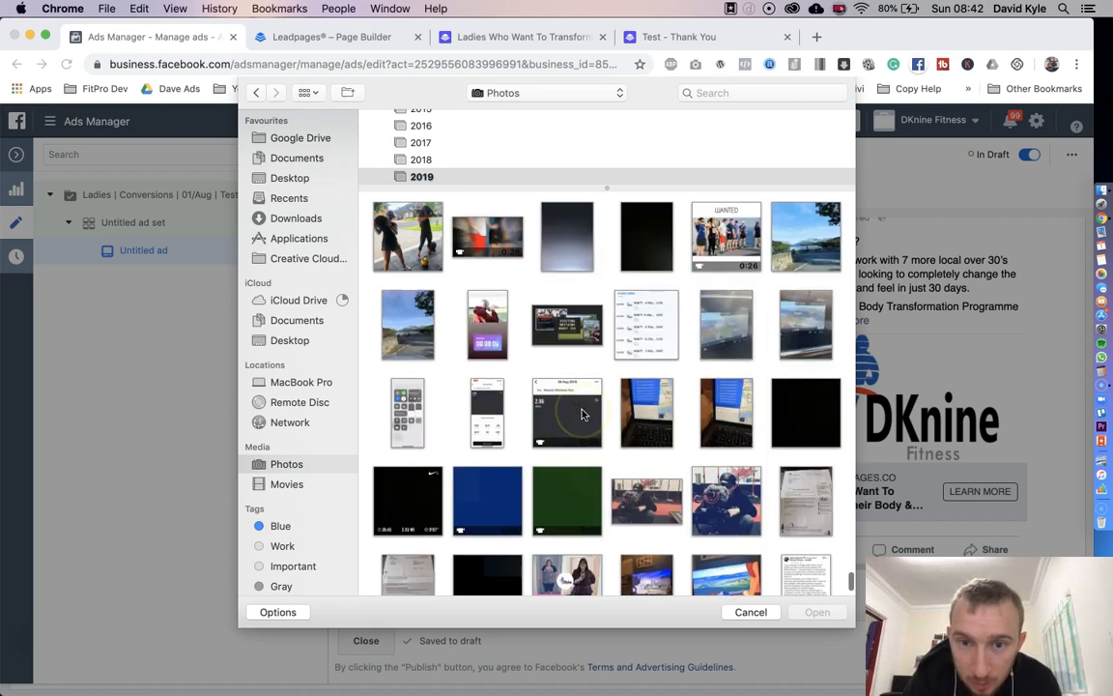
{"action": "scroll", "coordinate": [583, 414], "scroll_direction": "up", "scroll_amount": 10}
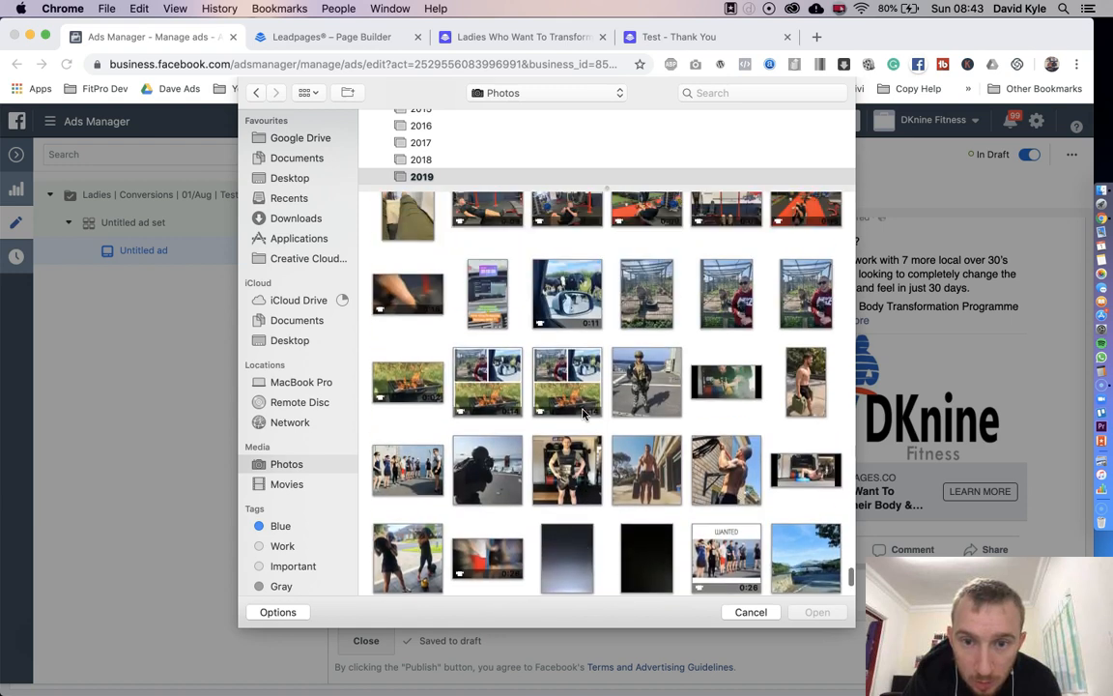
{"action": "scroll", "coordinate": [583, 415], "scroll_direction": "up", "scroll_amount": 2}
{"action": "scroll", "coordinate": [582, 414], "scroll_direction": "down", "scroll_amount": 3}
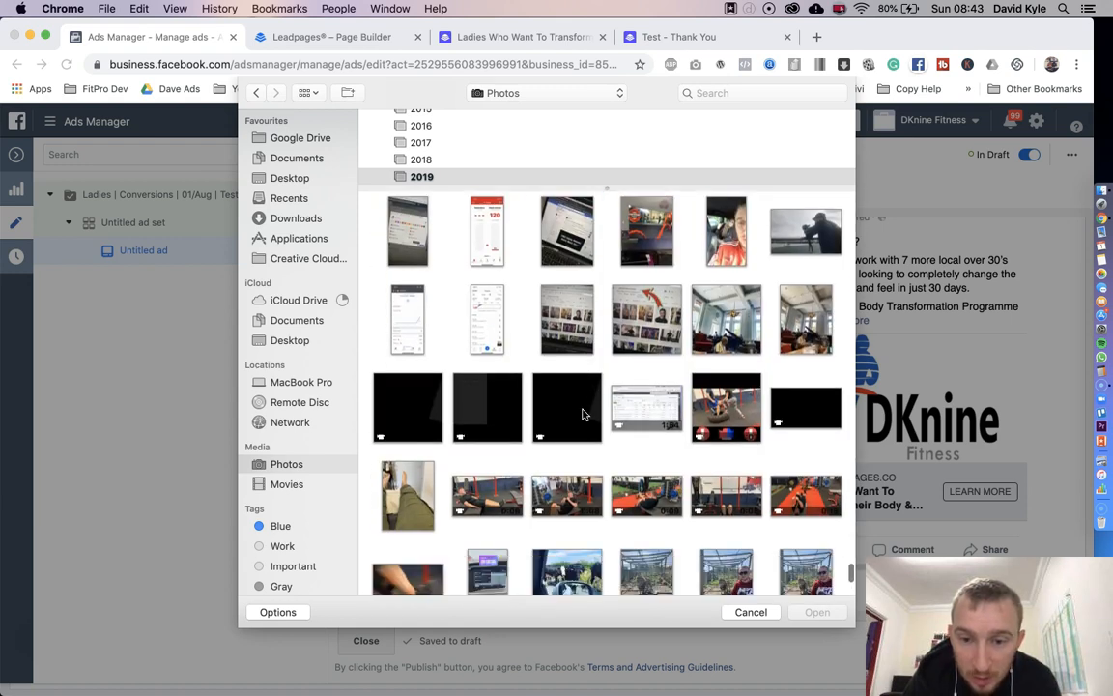
{"action": "scroll", "coordinate": [583, 415], "scroll_direction": "up", "scroll_amount": 4}
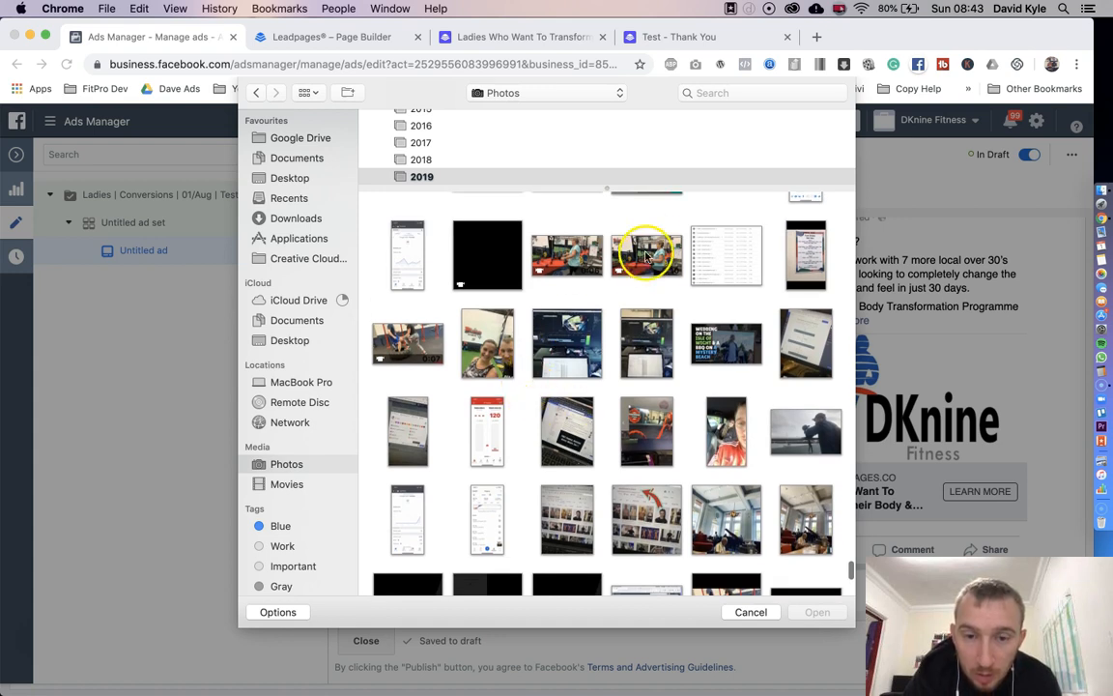
{"action": "left_click", "coordinate": [655, 247]}
{"action": "left_click", "coordinate": [817, 610]}
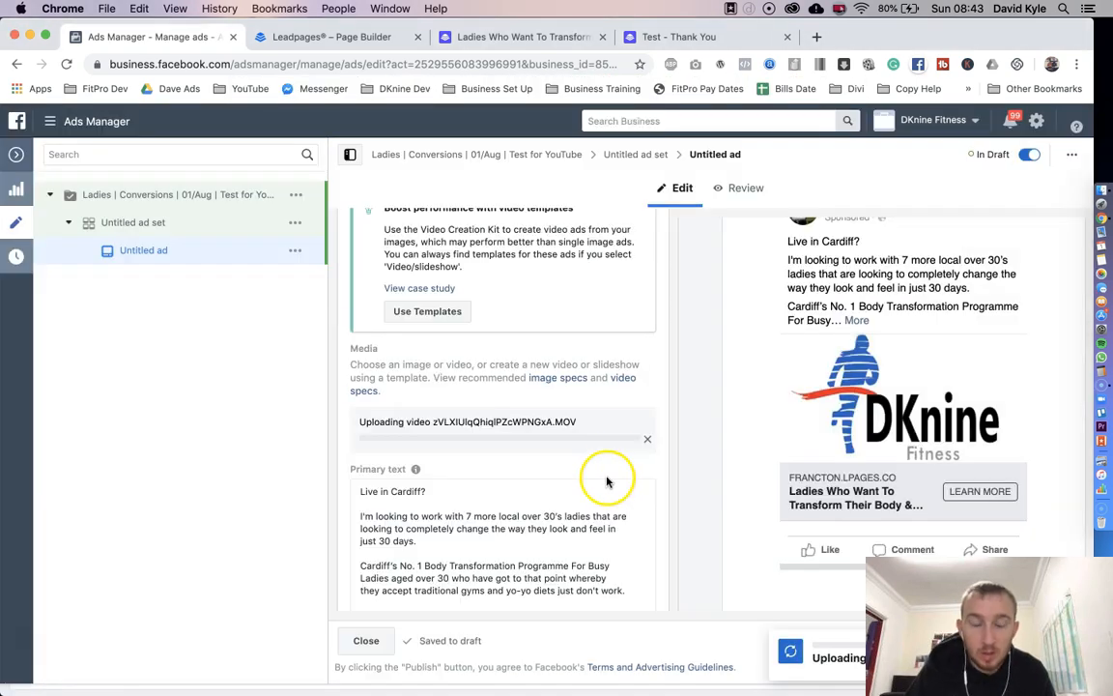
Step: Dismiss the video trimming tip and check the uploaded video with its headline in the Mobile News Feed preview
{"action": "scroll", "coordinate": [584, 400], "scroll_direction": "down", "scroll_amount": 1}
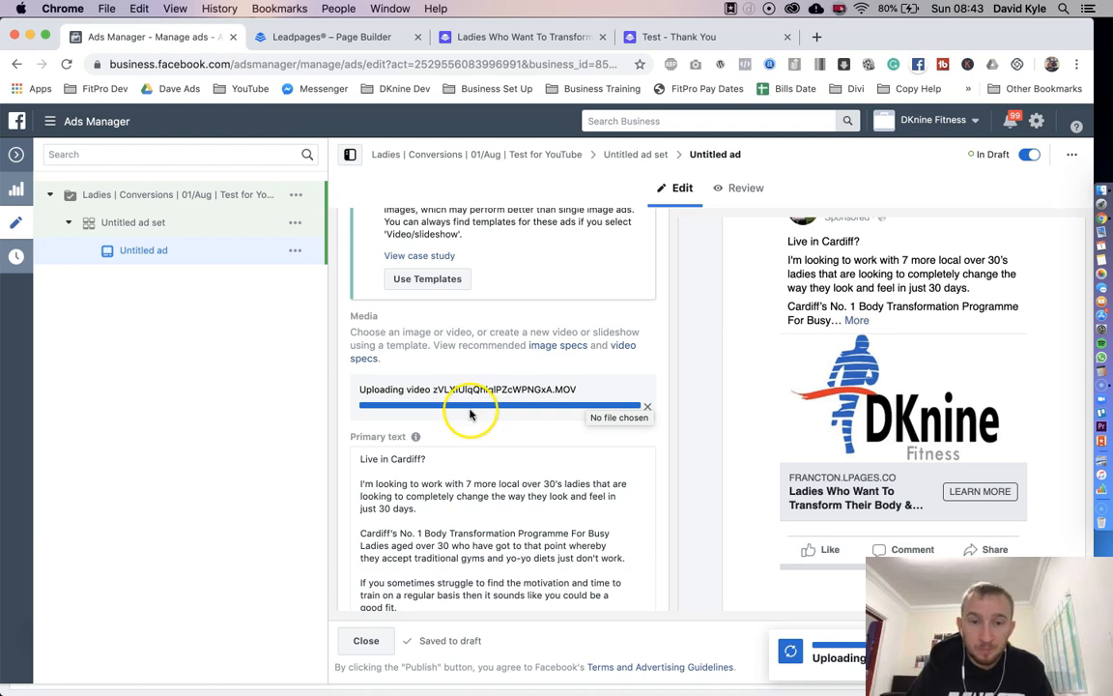
{"action": "scroll", "coordinate": [483, 413], "scroll_direction": "down", "scroll_amount": 1}
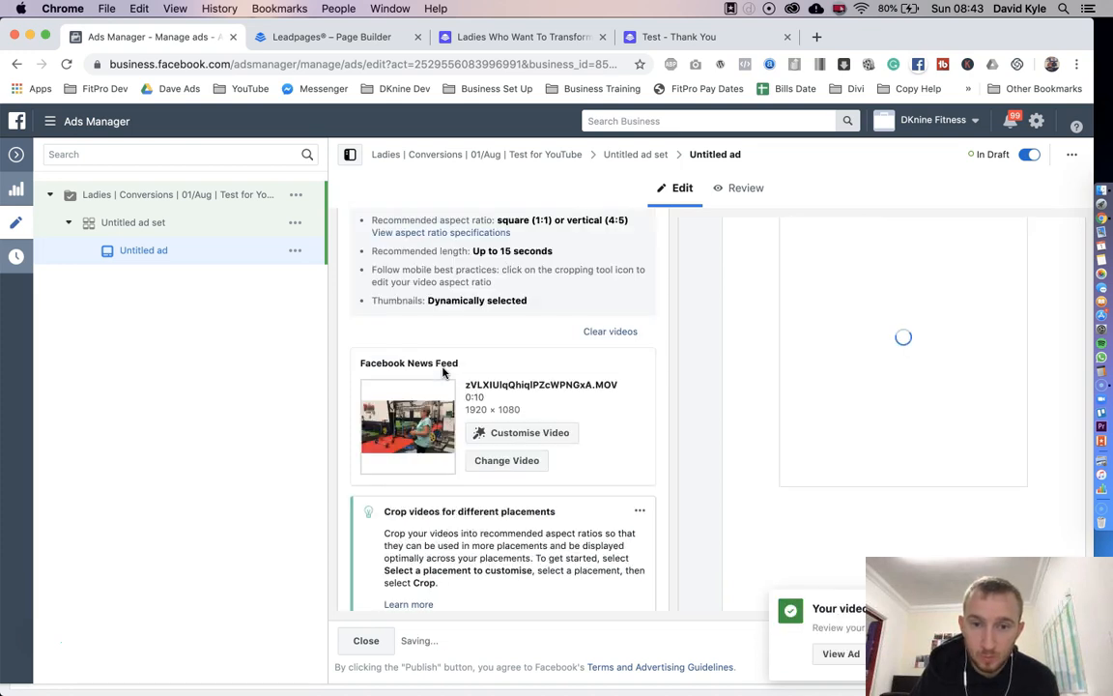
{"action": "left_click", "coordinate": [807, 429]}
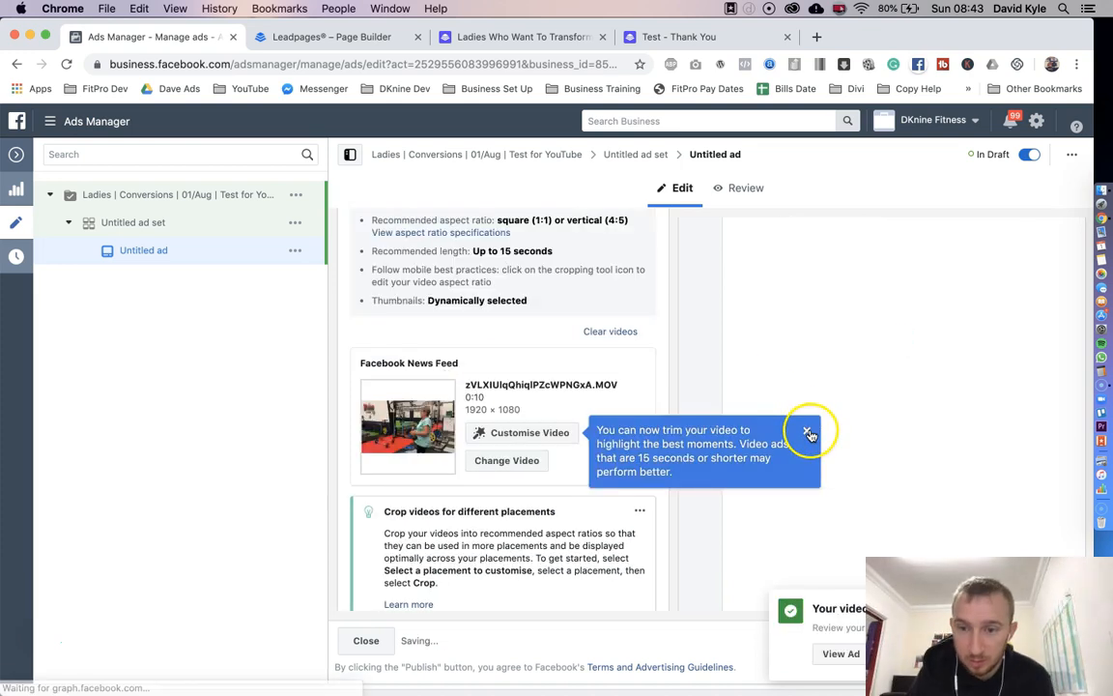
{"action": "scroll", "coordinate": [635, 397], "scroll_direction": "down", "scroll_amount": 1}
{"action": "scroll", "coordinate": [628, 401], "scroll_direction": "down", "scroll_amount": 3}
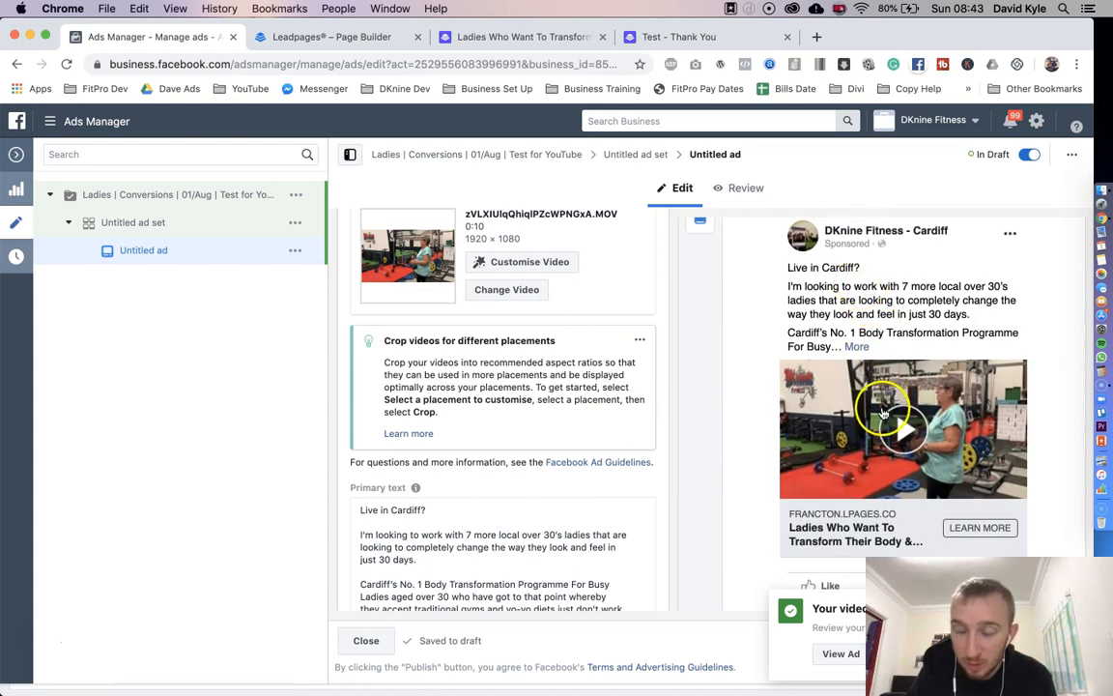
{"action": "scroll", "coordinate": [797, 362], "scroll_direction": "down", "scroll_amount": 2}
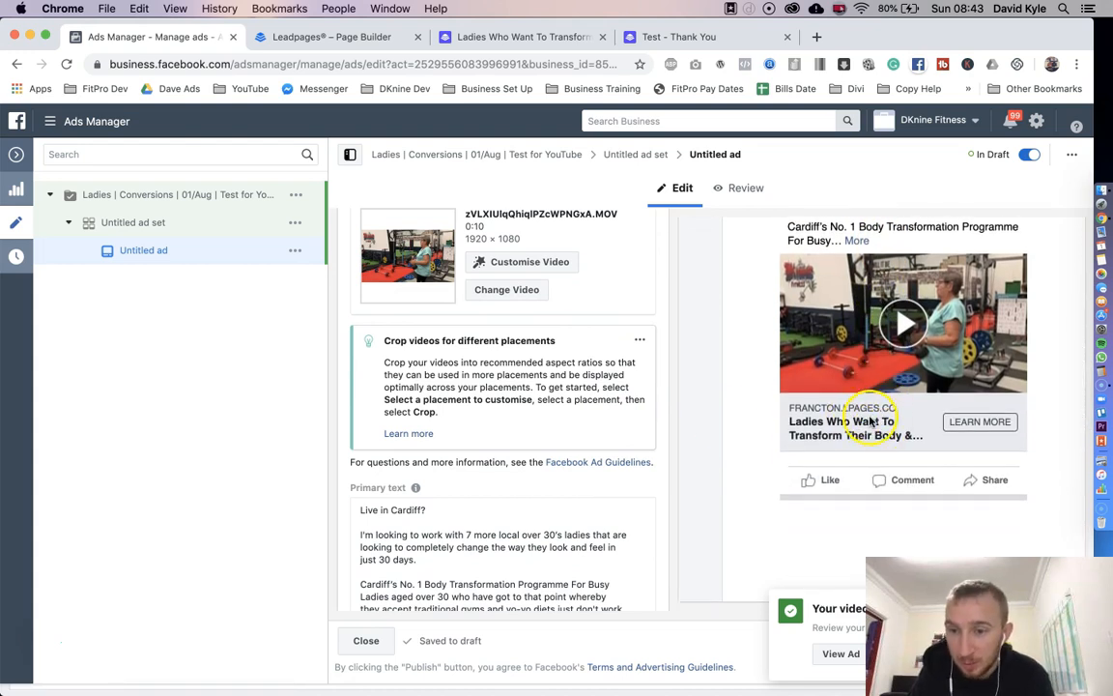
{"action": "scroll", "coordinate": [442, 368], "scroll_direction": "up", "scroll_amount": 3}
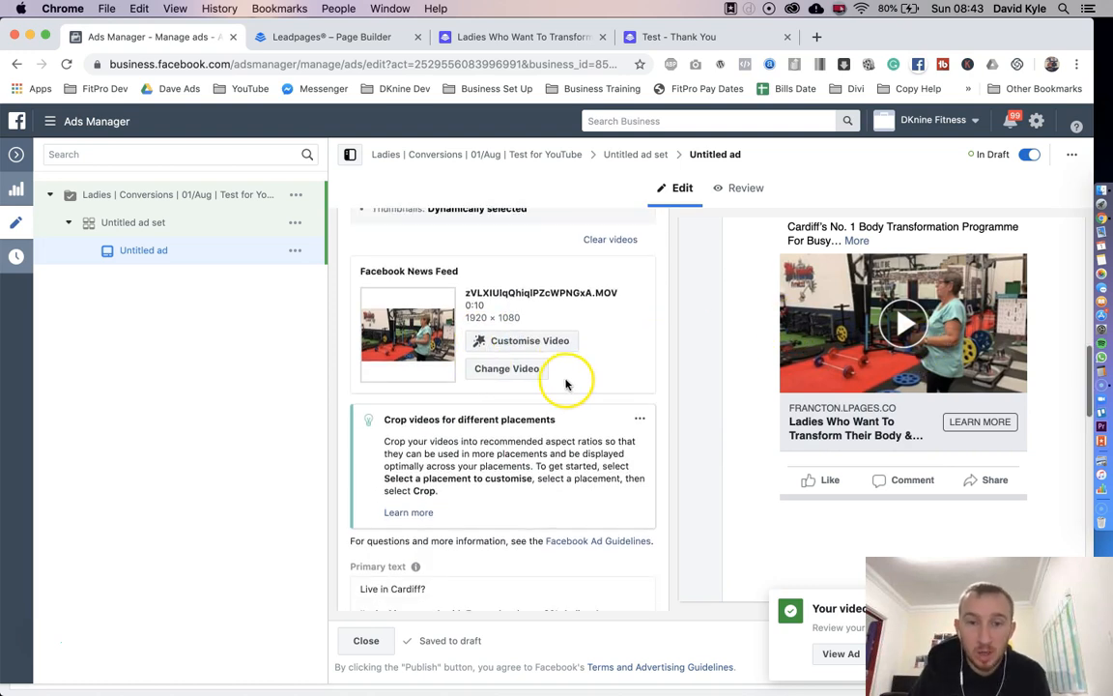
{"action": "left_click", "coordinate": [642, 272]}
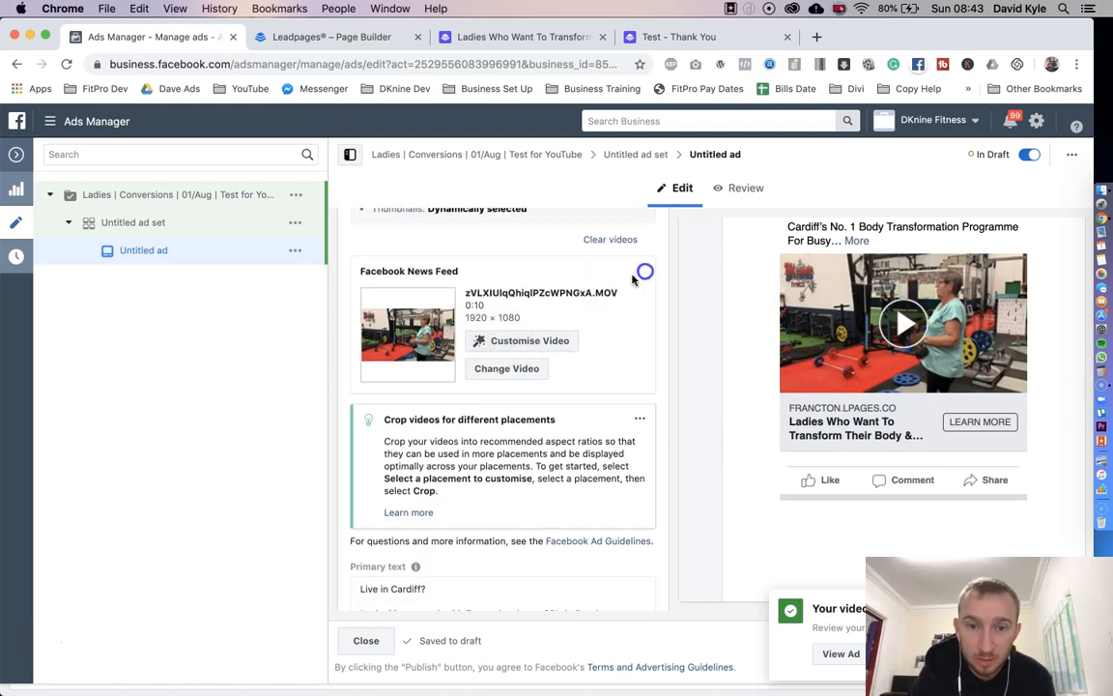
{"action": "left_click", "coordinate": [517, 368]}
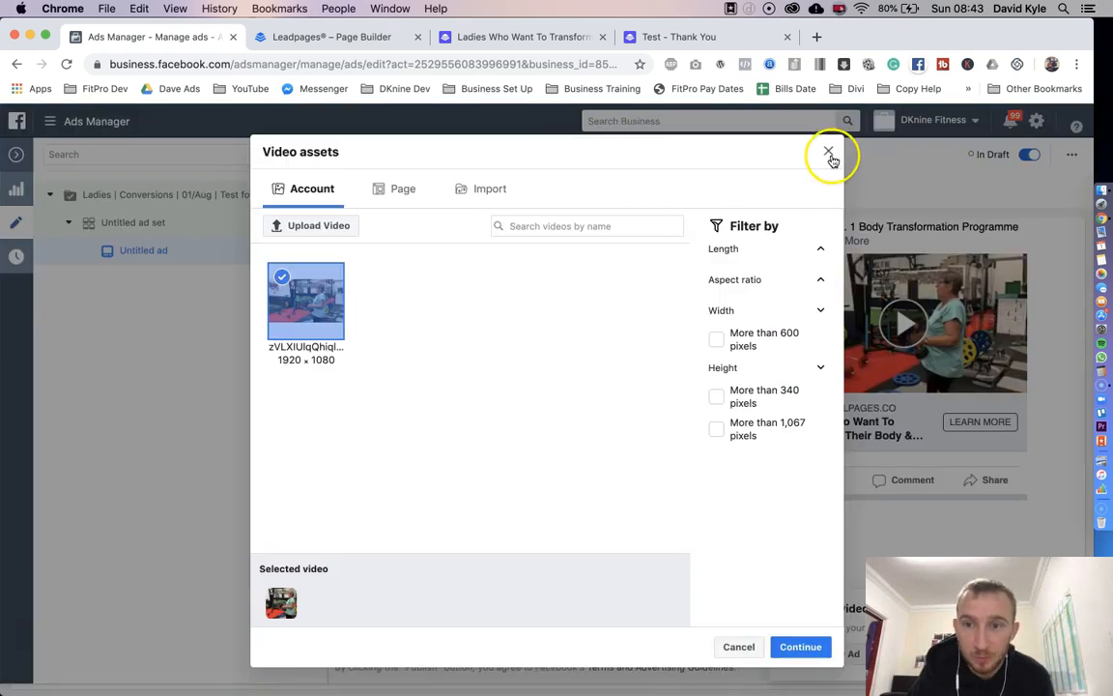
{"action": "left_click", "coordinate": [828, 153]}
{"action": "left_click", "coordinate": [648, 384]}
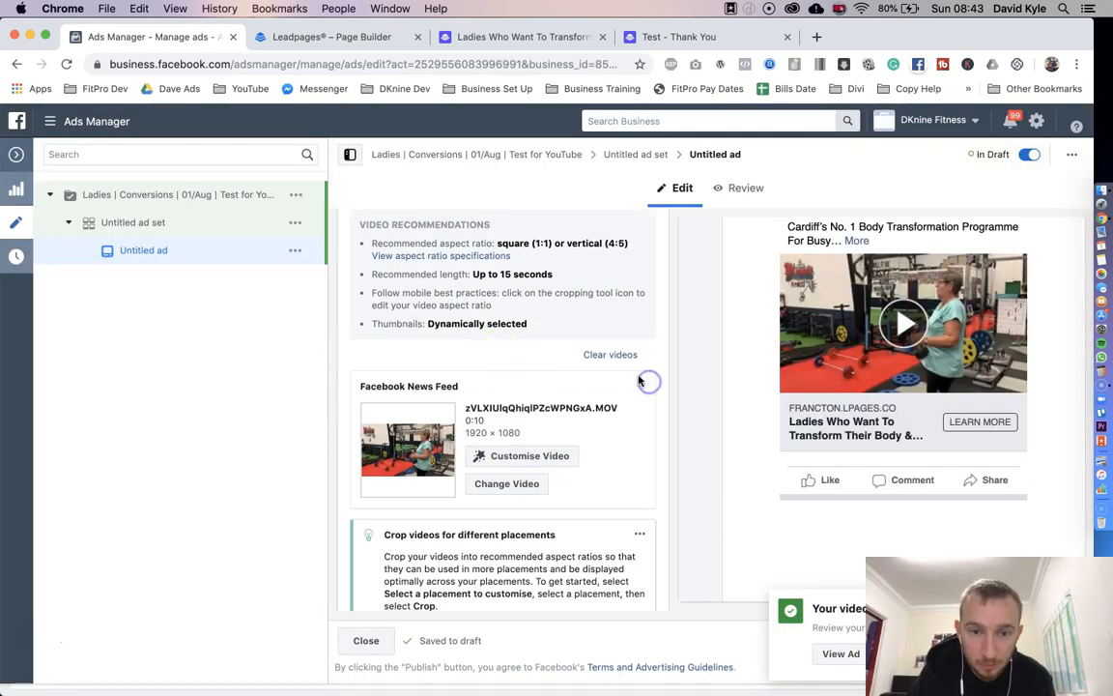
{"action": "scroll", "coordinate": [628, 405], "scroll_direction": "down", "scroll_amount": 5}
{"action": "scroll", "coordinate": [618, 427], "scroll_direction": "up", "scroll_amount": 4}
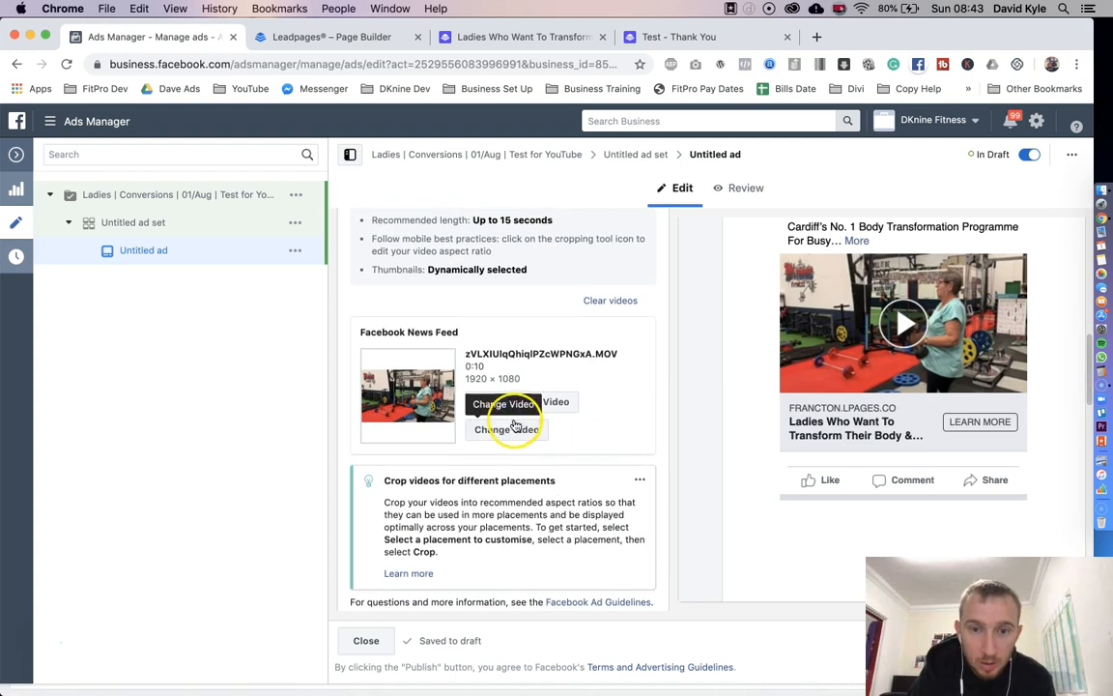
Step: Clear the video from the ad and replace it with the Facebook Page's 1440 × 1799 photo of two women holding certificates
{"action": "left_click", "coordinate": [597, 302]}
{"action": "scroll", "coordinate": [421, 266], "scroll_direction": "up", "scroll_amount": 3}
{"action": "left_click", "coordinate": [413, 263]}
{"action": "left_click", "coordinate": [399, 291]}
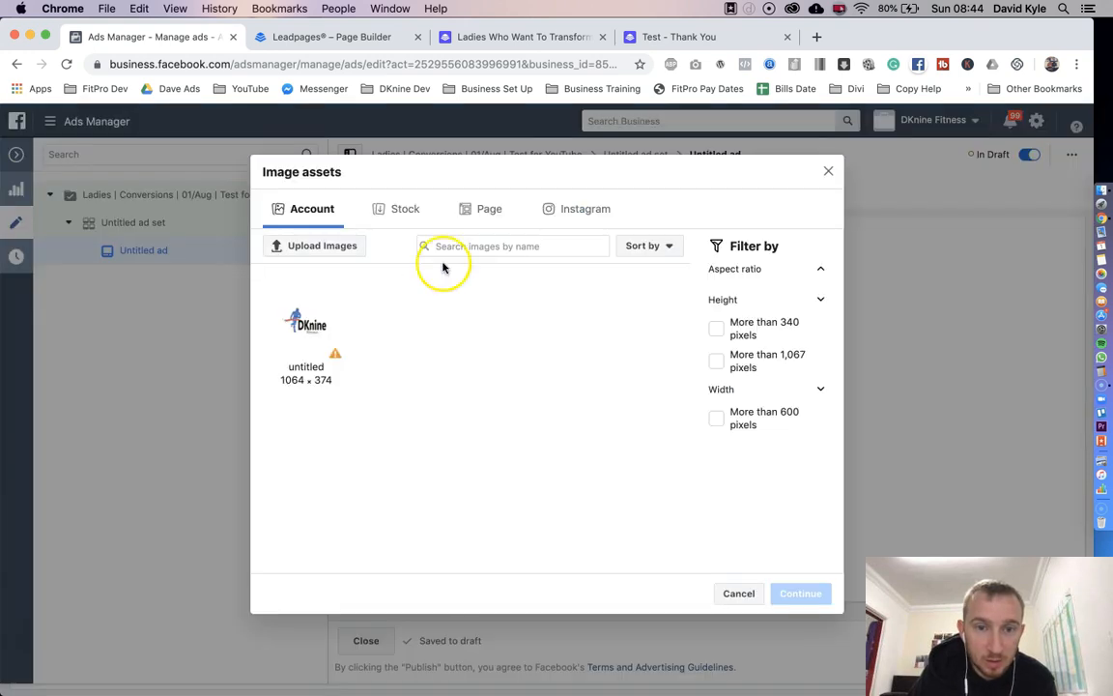
{"action": "left_click", "coordinate": [485, 207]}
{"action": "left_click", "coordinate": [392, 430]}
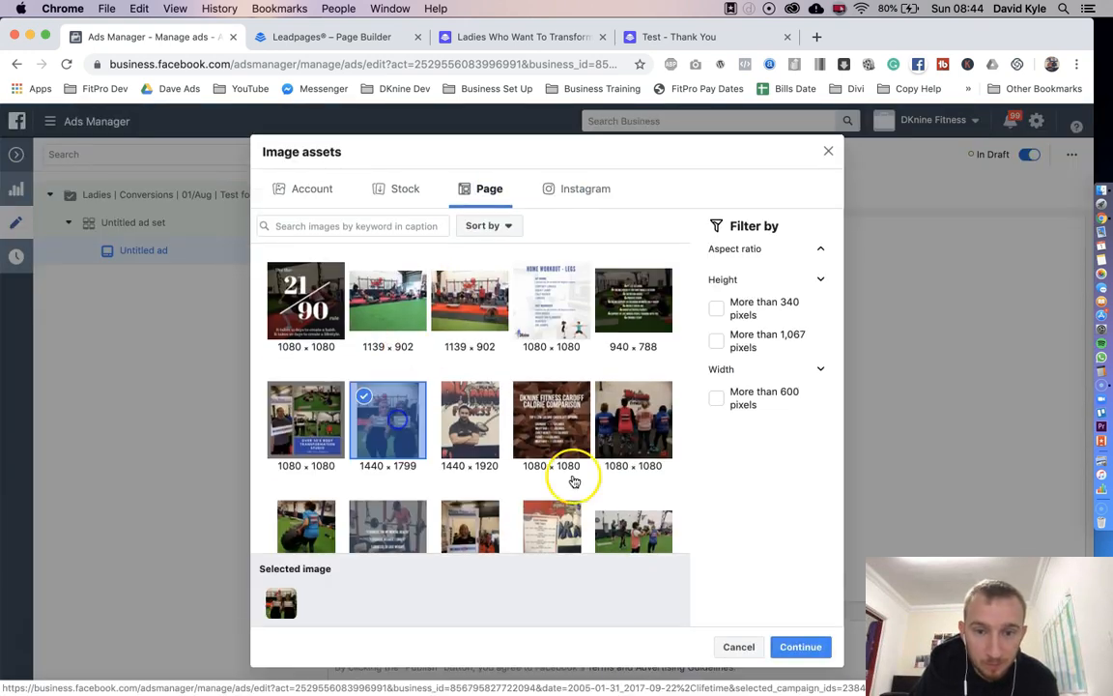
{"action": "left_click", "coordinate": [798, 647]}
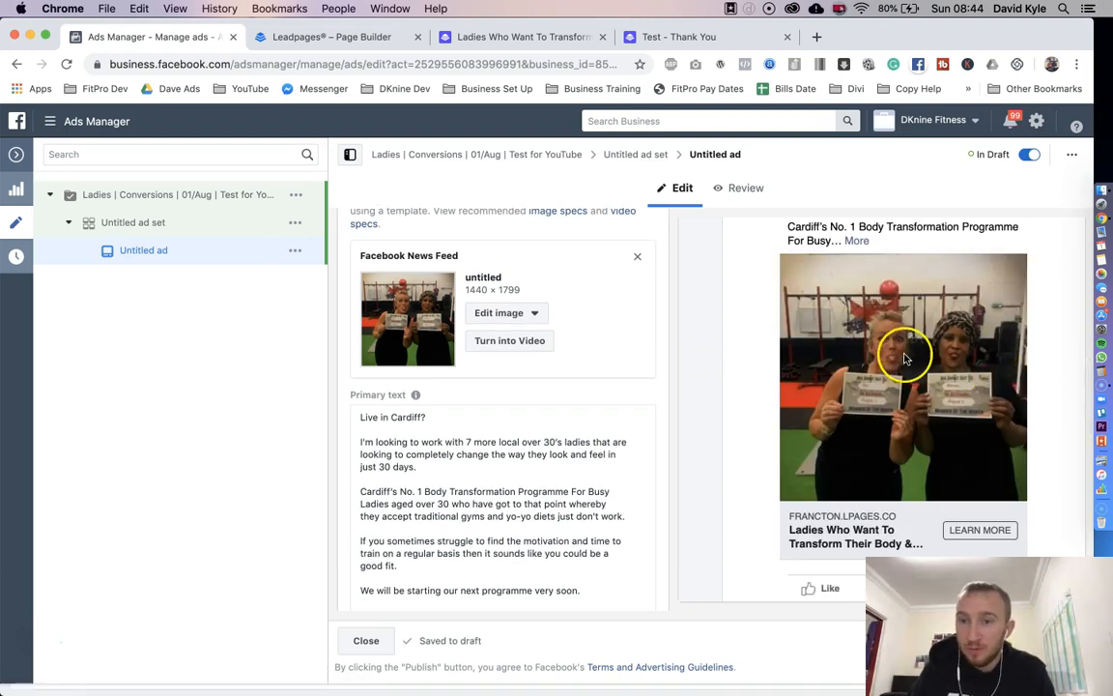
{"action": "scroll", "coordinate": [906, 377], "scroll_direction": "up", "scroll_amount": 2}
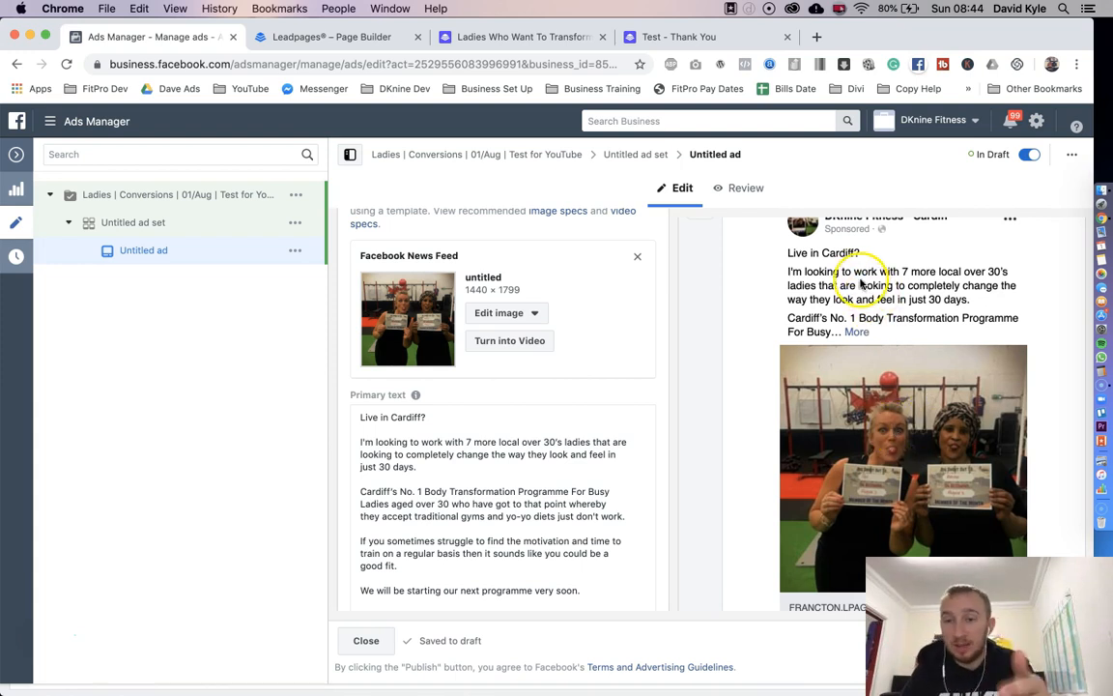
Step: Copy the primary text's opening line into the ad's headline and edit it to "Live in Cardiff -->>"
{"action": "scroll", "coordinate": [659, 377], "scroll_direction": "down", "scroll_amount": 5}
{"action": "scroll", "coordinate": [658, 375], "scroll_direction": "down", "scroll_amount": 5}
{"action": "scroll", "coordinate": [657, 375], "scroll_direction": "up", "scroll_amount": 3}
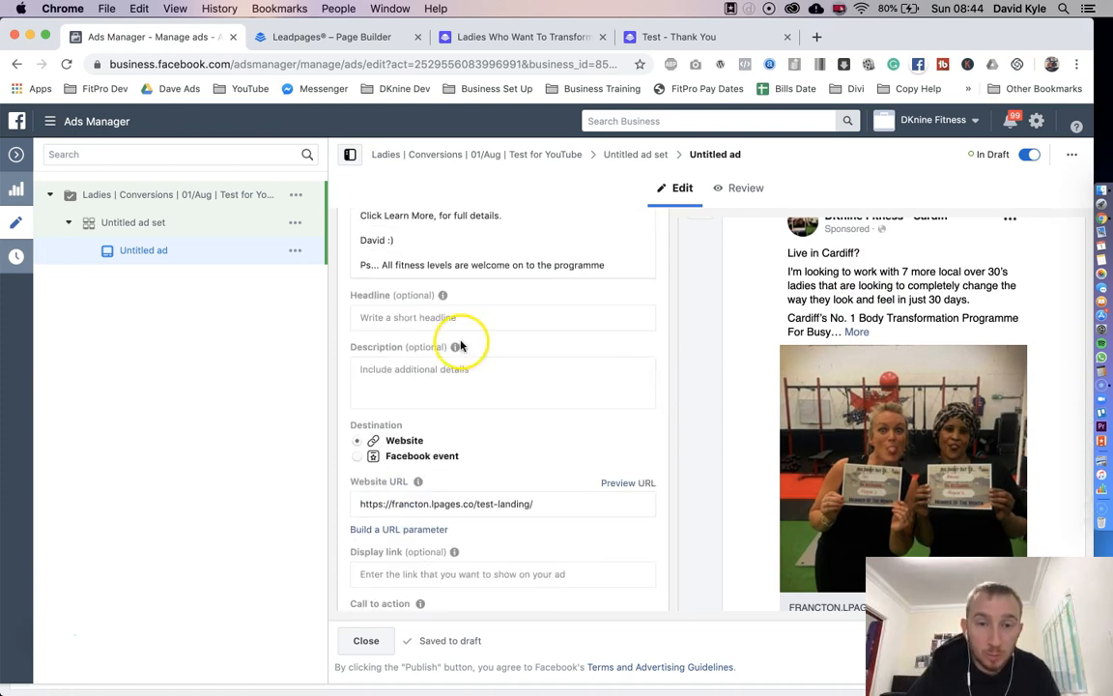
{"action": "scroll", "coordinate": [819, 387], "scroll_direction": "down", "scroll_amount": 3}
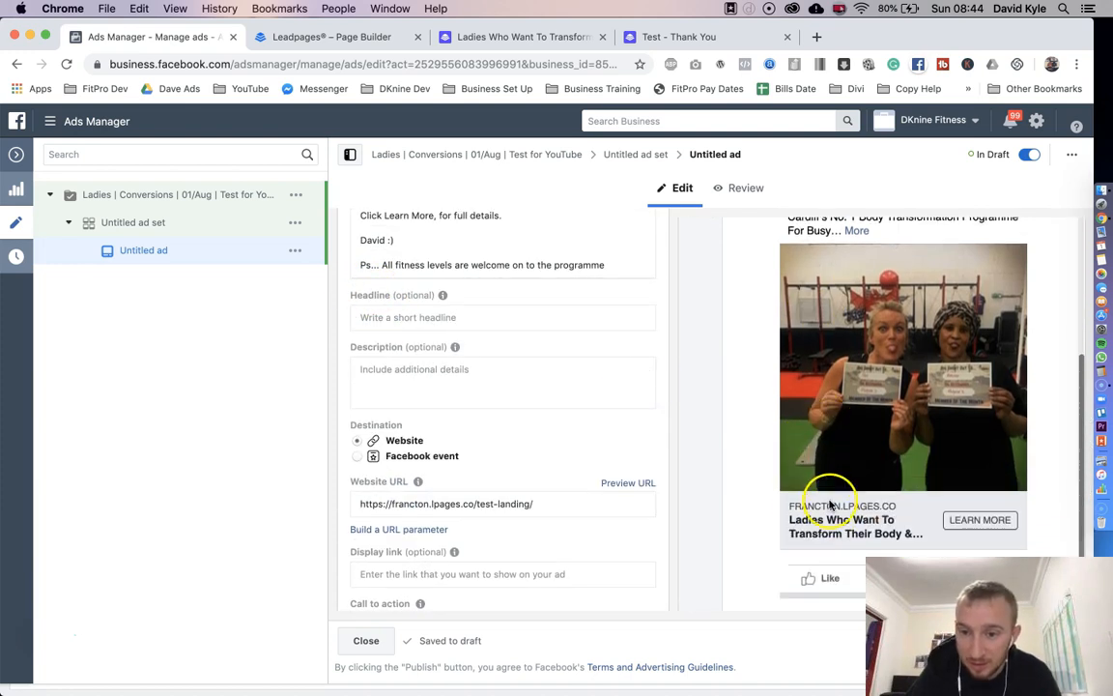
{"action": "scroll", "coordinate": [830, 507], "scroll_direction": "down", "scroll_amount": 1}
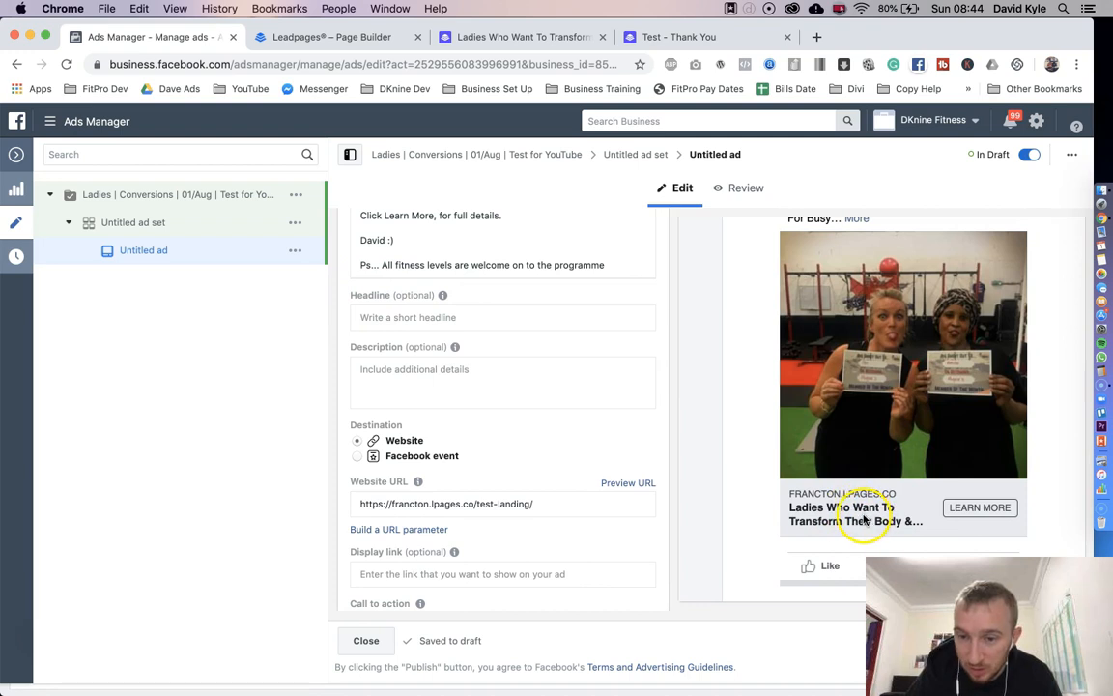
{"action": "scroll", "coordinate": [508, 443], "scroll_direction": "up", "scroll_amount": 5}
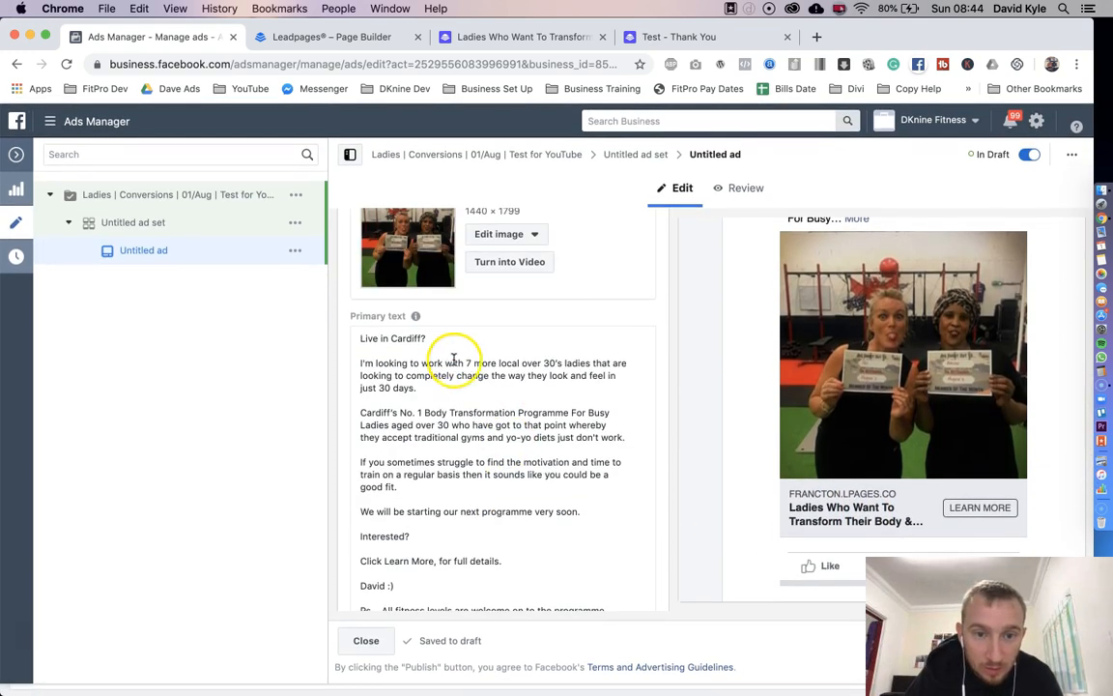
{"action": "left_click_drag", "start_coordinate": [440, 339], "coordinate": [350, 339]}
{"action": "key", "text": "super+c"}
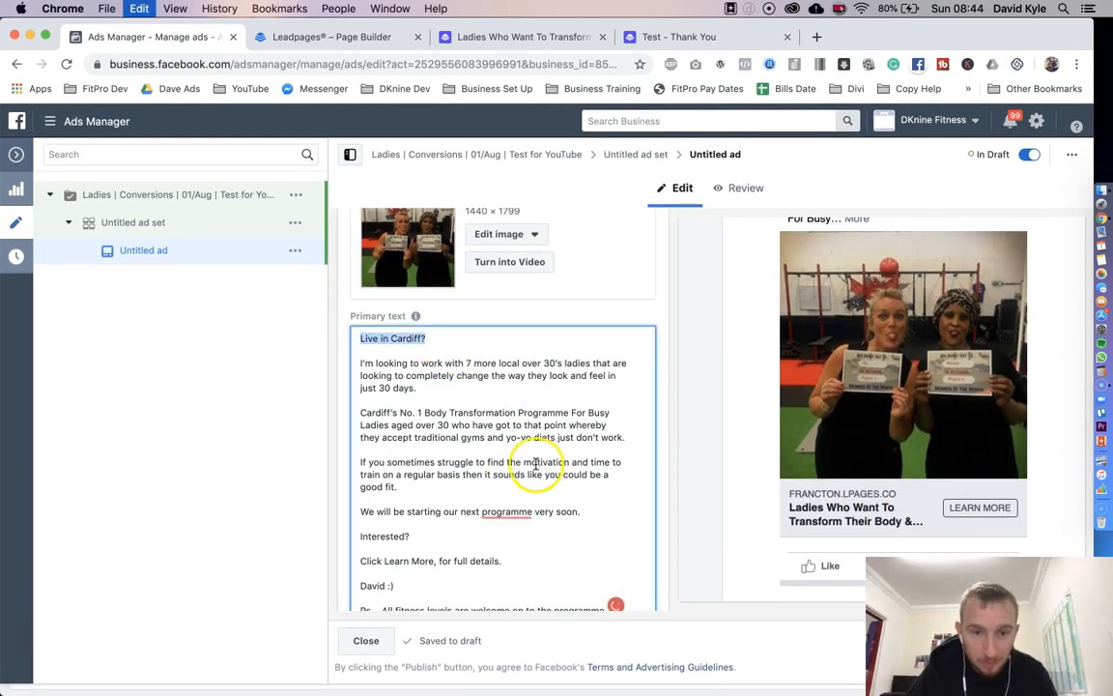
{"action": "scroll", "coordinate": [536, 463], "scroll_direction": "down", "scroll_amount": 3}
{"action": "left_click", "coordinate": [420, 356]}
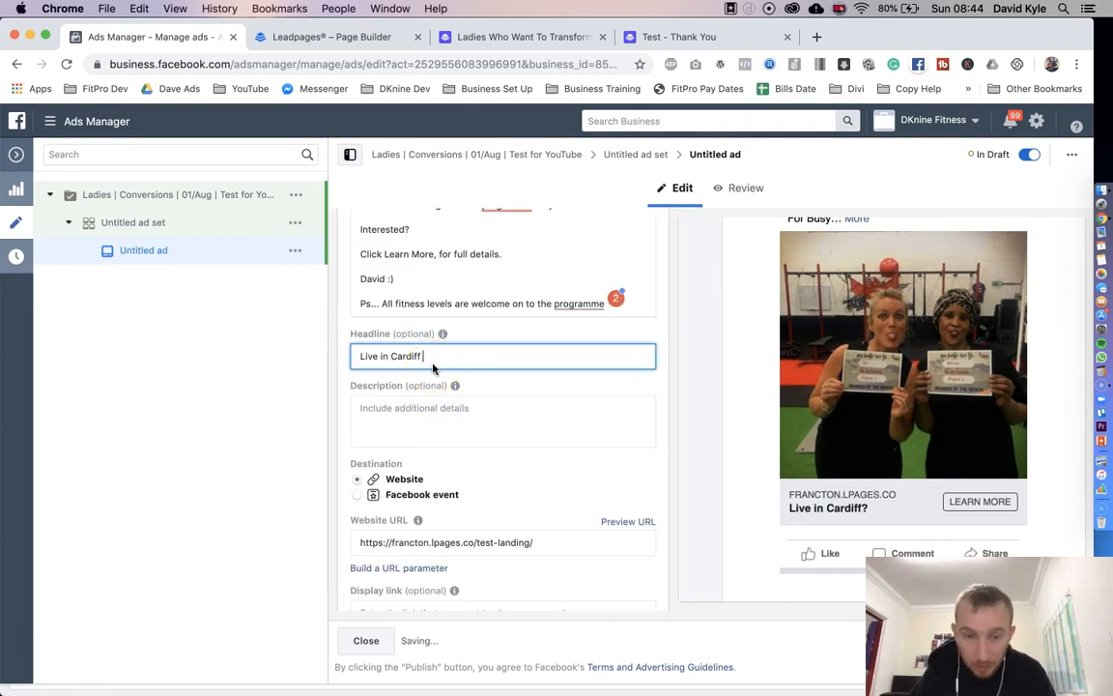
{"action": "type", "text": "-->>"}
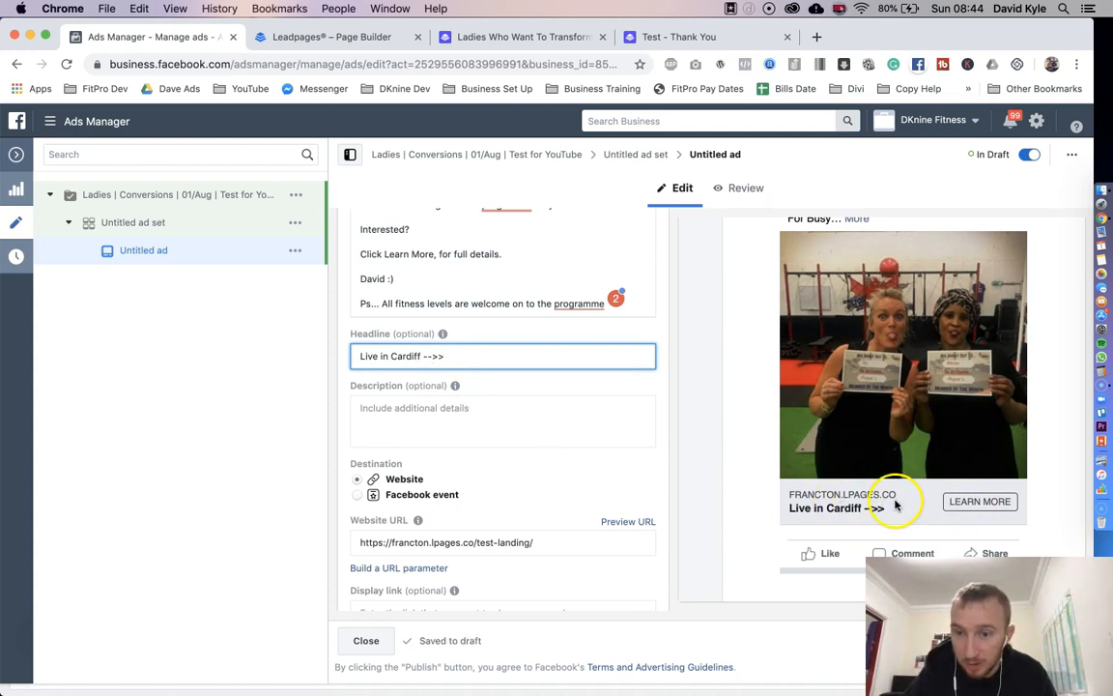
{"action": "scroll", "coordinate": [409, 460], "scroll_direction": "down", "scroll_amount": 2}
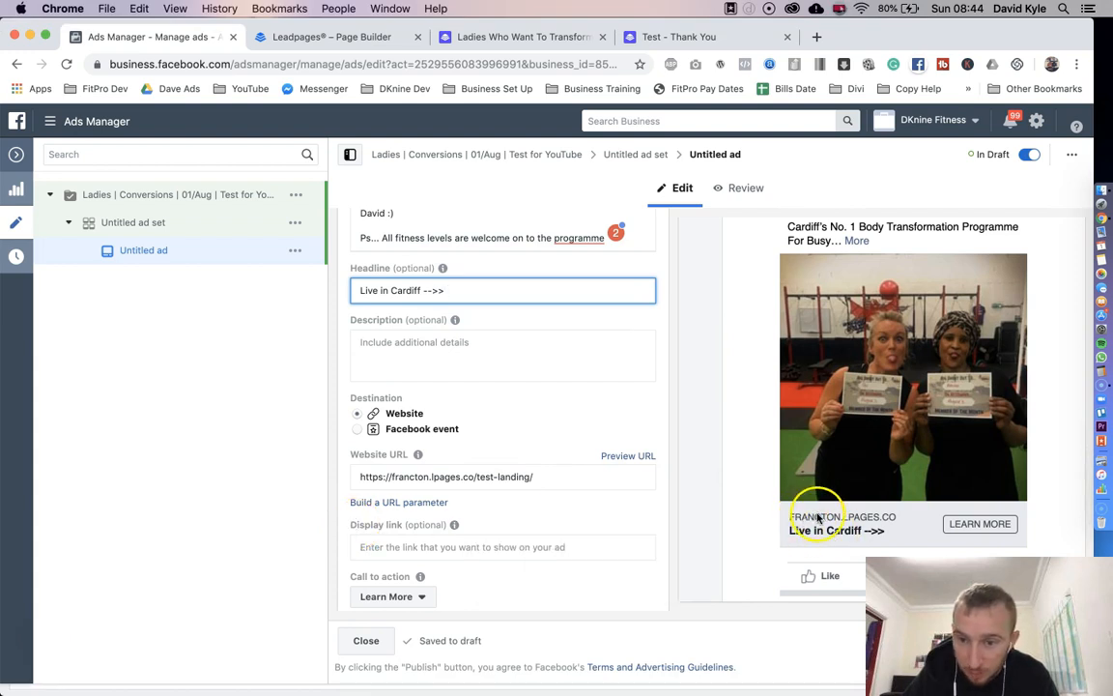
{"action": "left_click", "coordinate": [456, 545]}
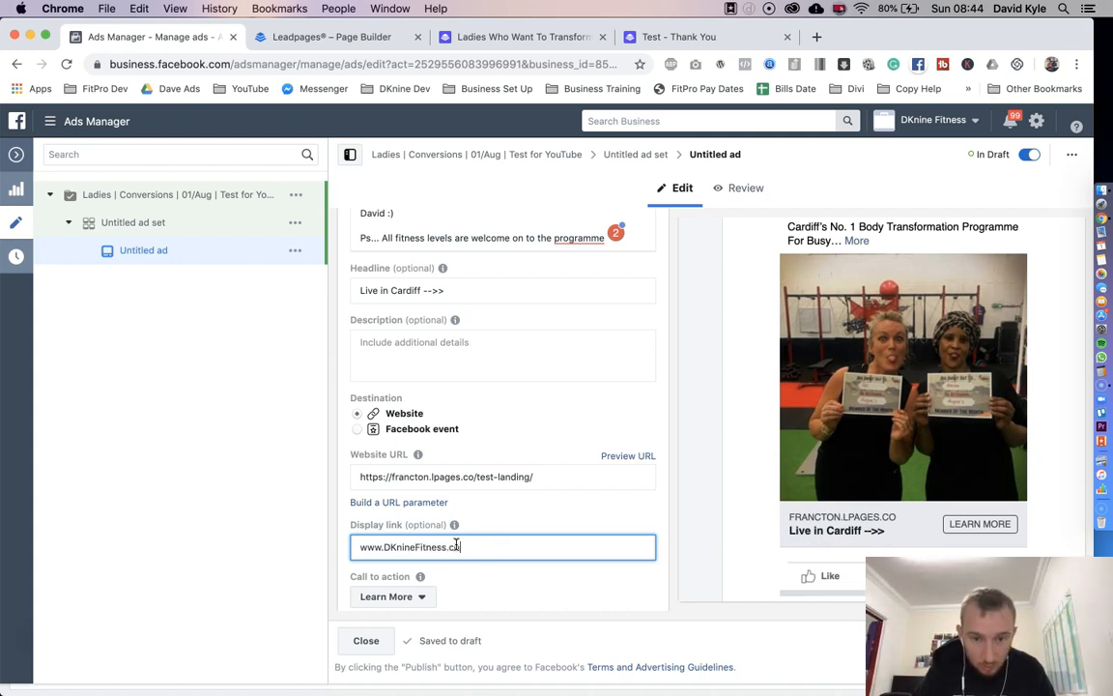
{"action": "left_click", "coordinate": [666, 522]}
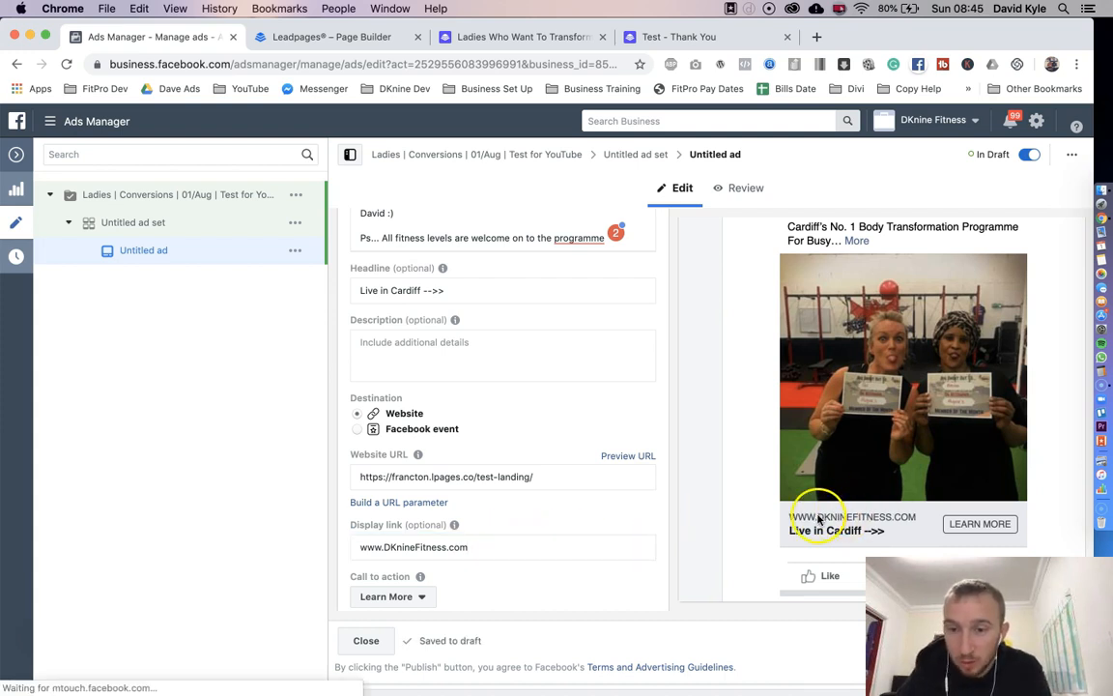
{"action": "scroll", "coordinate": [957, 502], "scroll_direction": "up", "scroll_amount": 3}
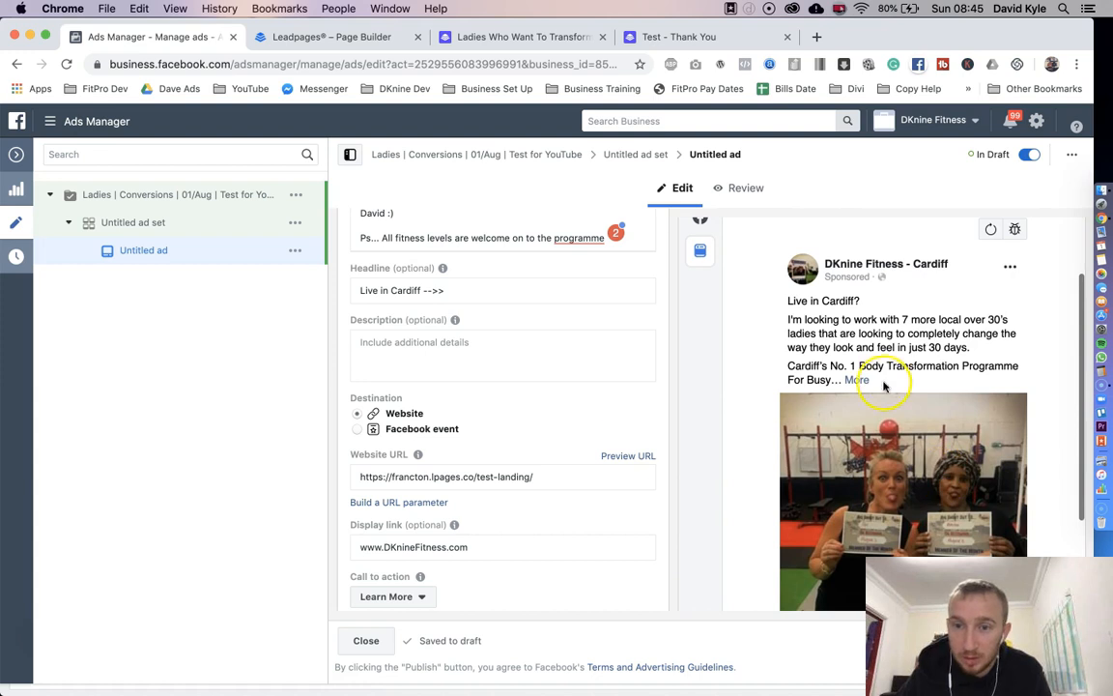
Step: Check the ad's pixel tracking and publish the campaign, setting the ad account's time zone to Europe/London
{"action": "scroll", "coordinate": [653, 397], "scroll_direction": "down", "scroll_amount": 5}
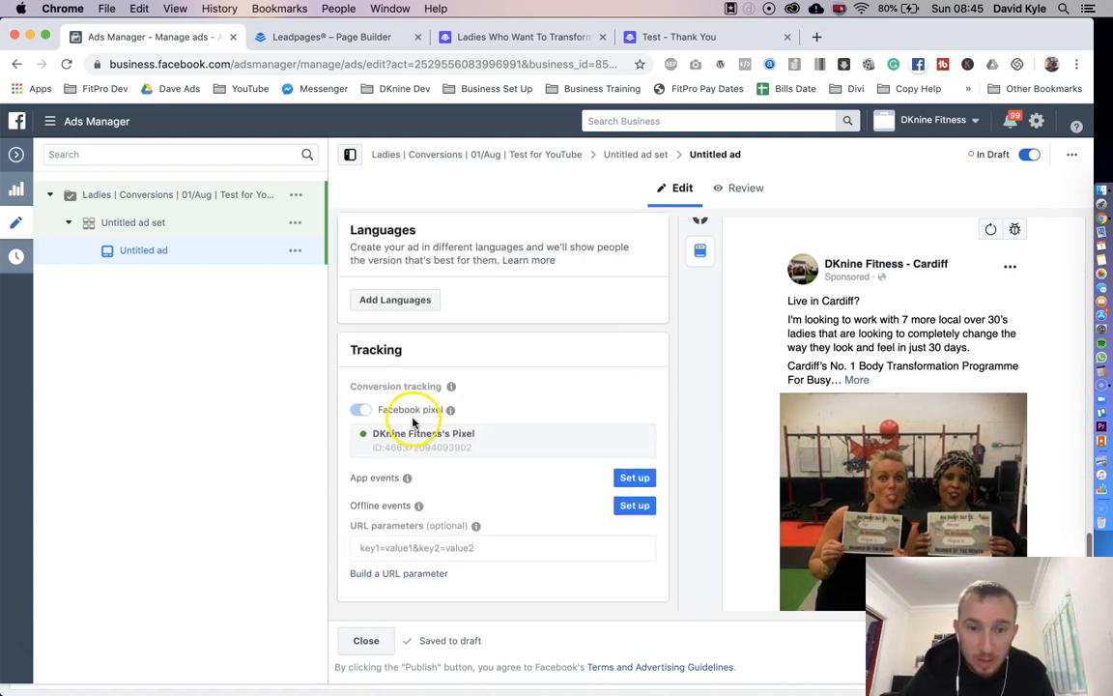
{"action": "scroll", "coordinate": [498, 404], "scroll_direction": "up", "scroll_amount": 5}
{"action": "scroll", "coordinate": [500, 406], "scroll_direction": "up", "scroll_amount": 10}
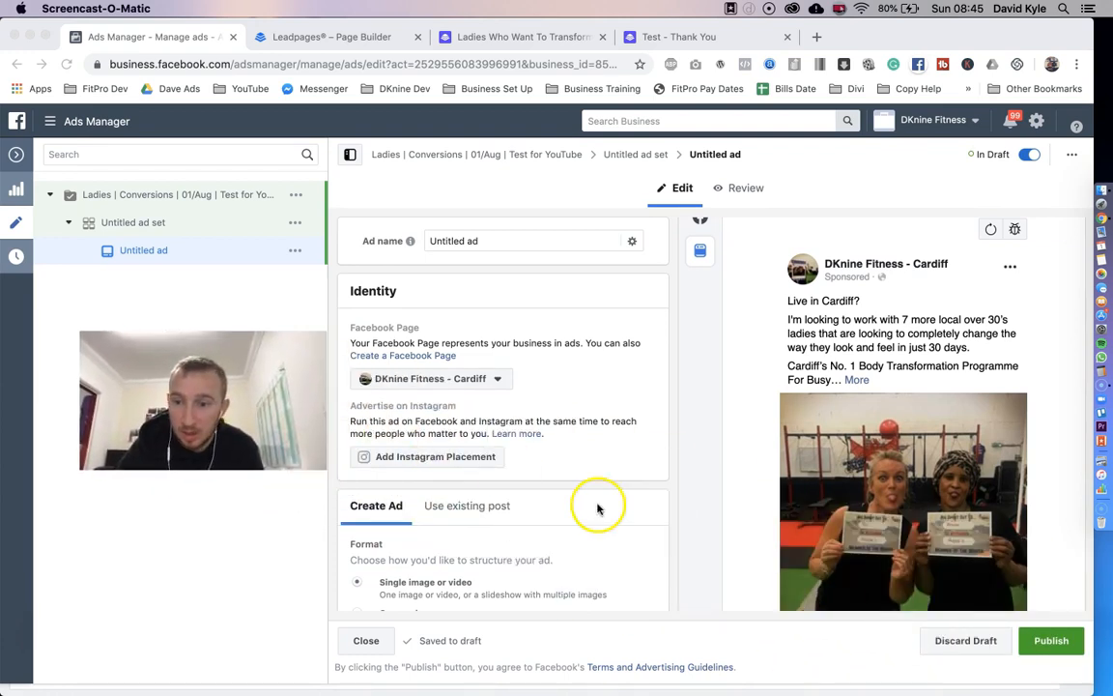
{"action": "left_click", "coordinate": [1051, 641]}
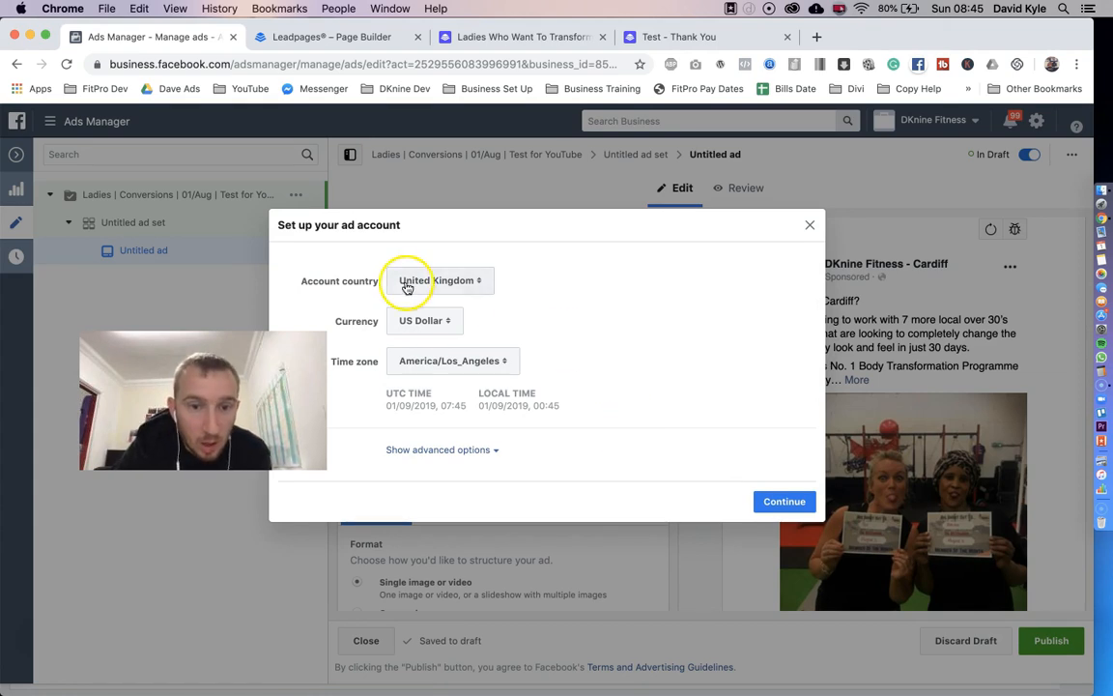
{"action": "left_click", "coordinate": [422, 361]}
{"action": "left_click", "coordinate": [435, 379]}
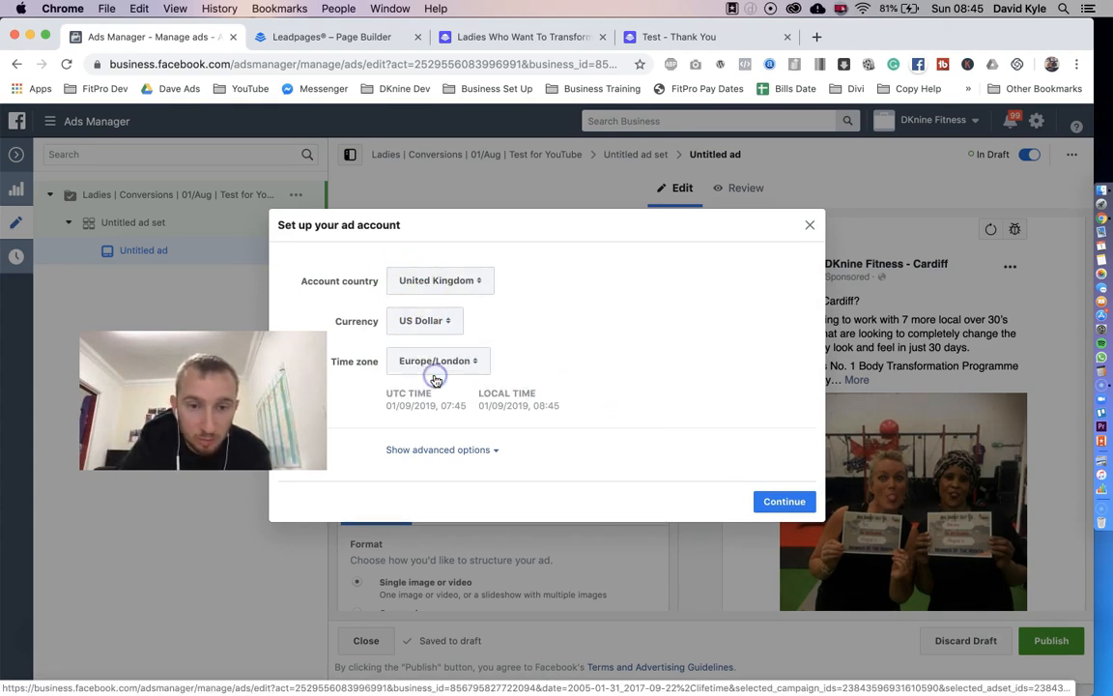
{"action": "left_click", "coordinate": [783, 502]}
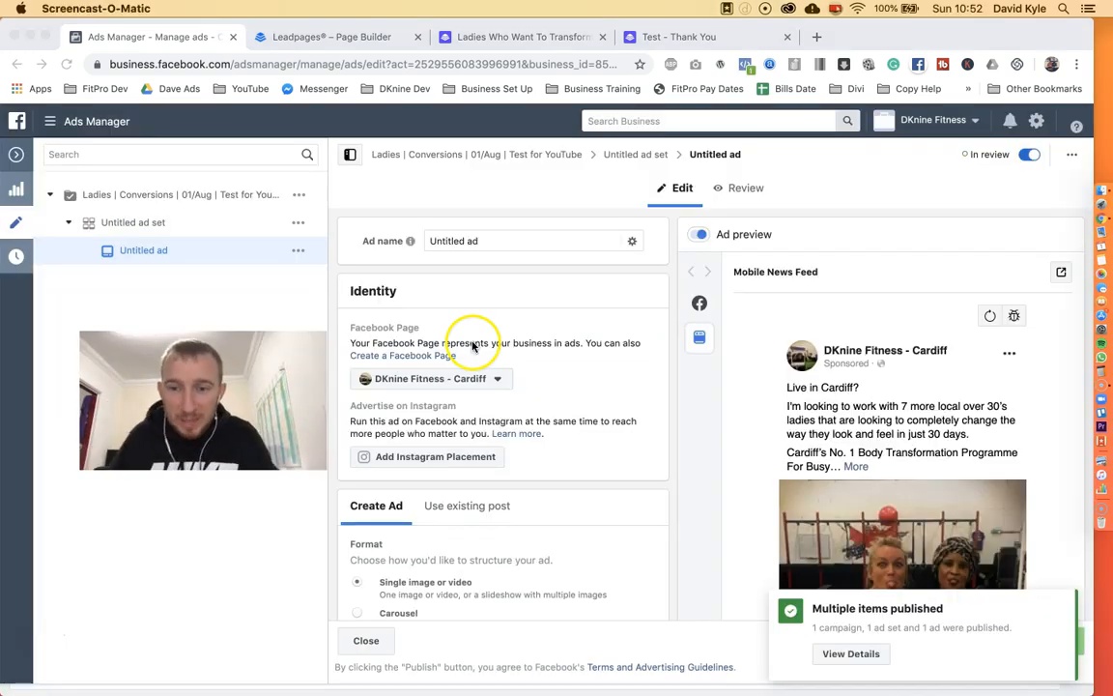
{"action": "left_click", "coordinate": [1065, 606]}
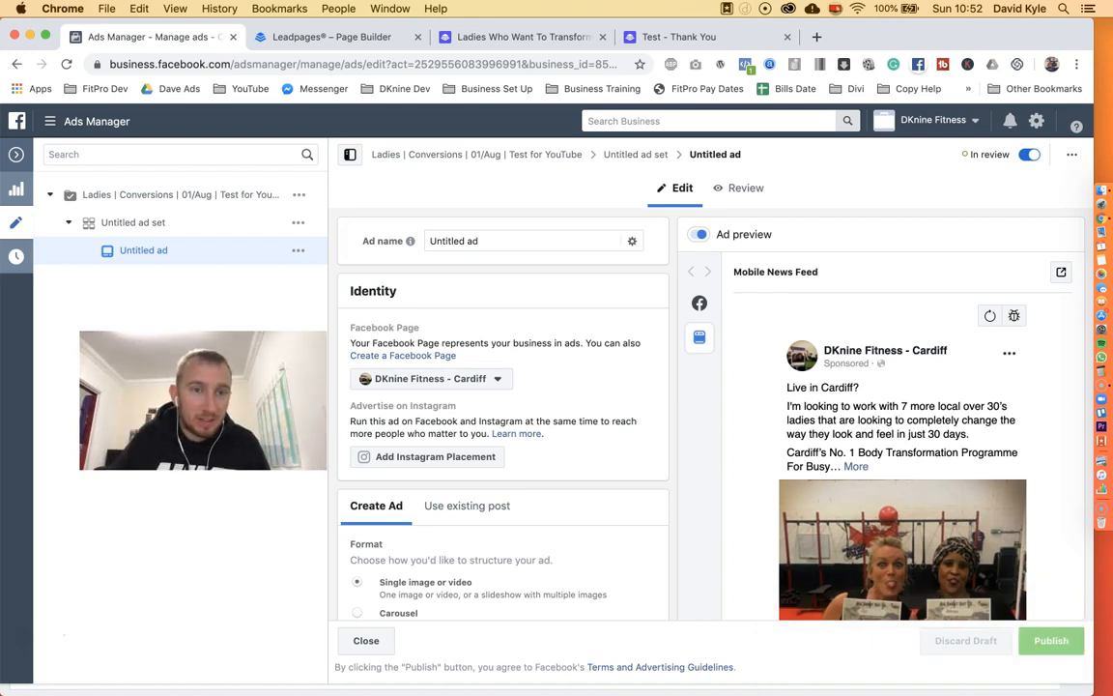
Step: Close the ad editor to return to the ads overview, and dismiss the notices above the table
{"action": "left_click", "coordinate": [18, 157]}
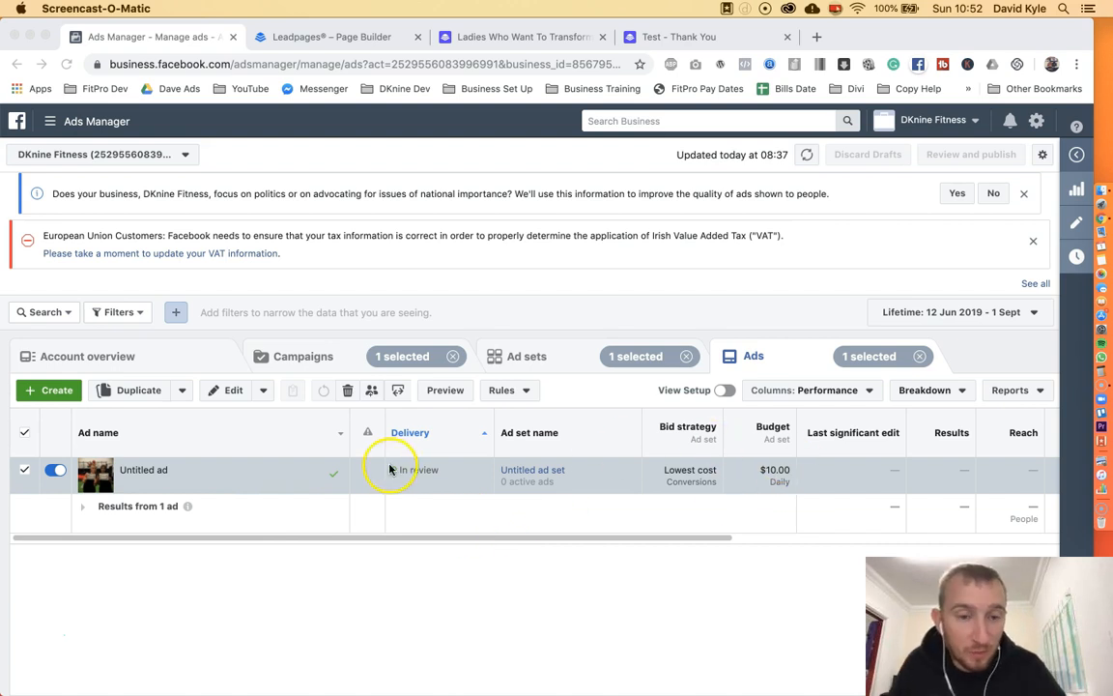
{"action": "left_click", "coordinate": [1025, 194]}
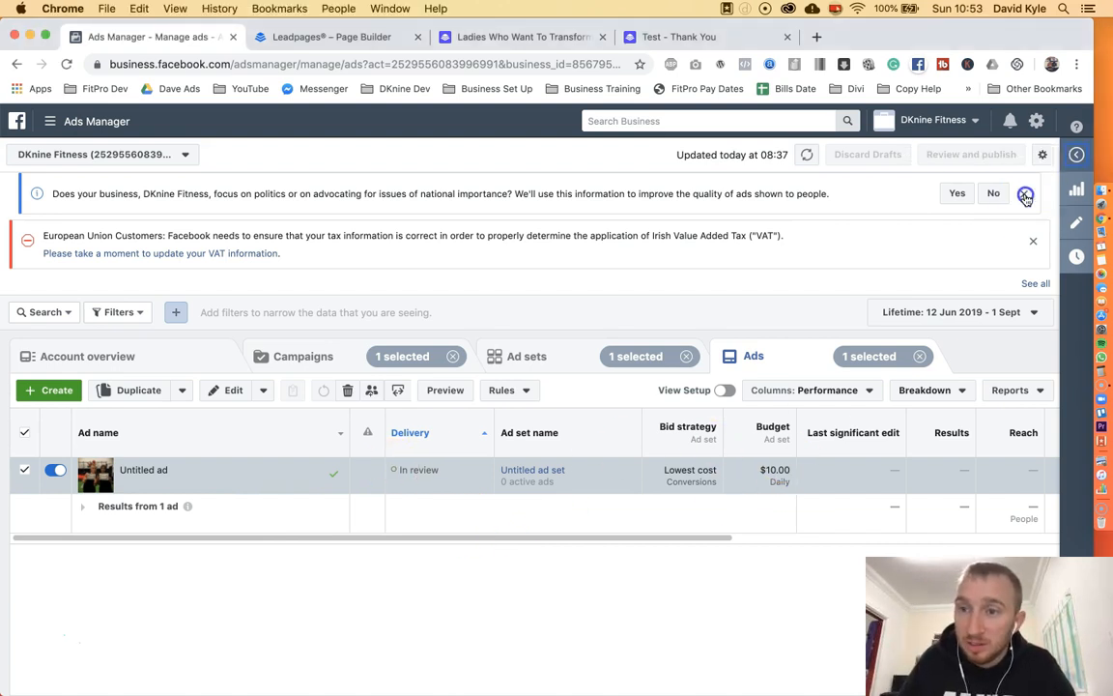
{"action": "left_click", "coordinate": [1025, 195]}
{"action": "left_click", "coordinate": [1033, 198]}
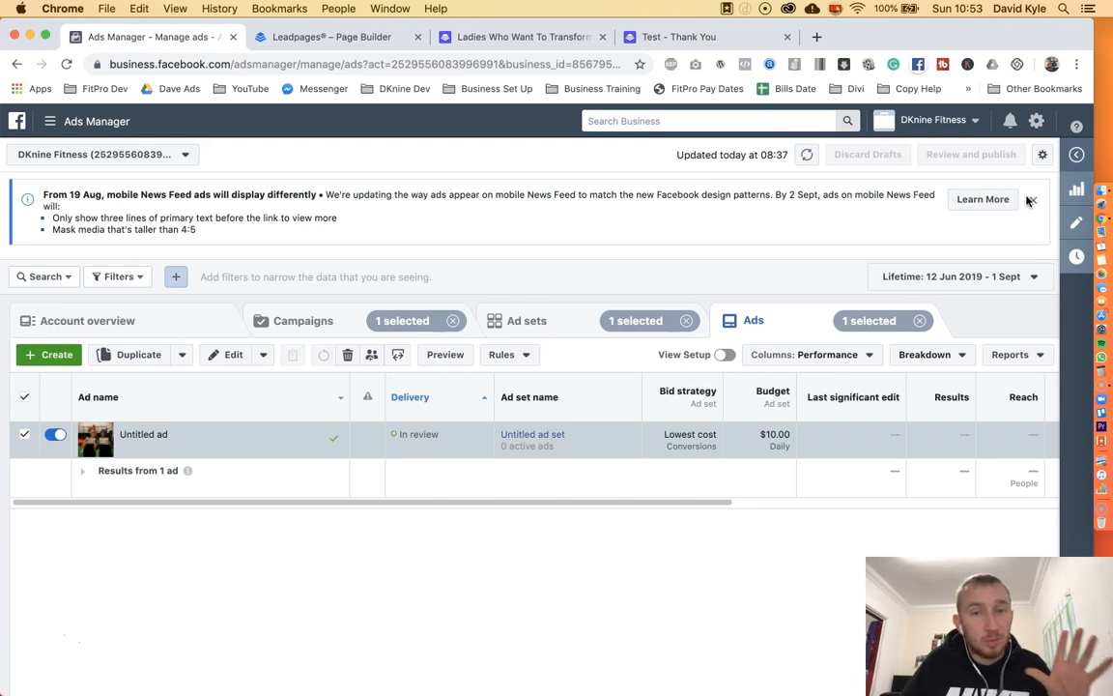
{"action": "left_click", "coordinate": [1031, 201]}
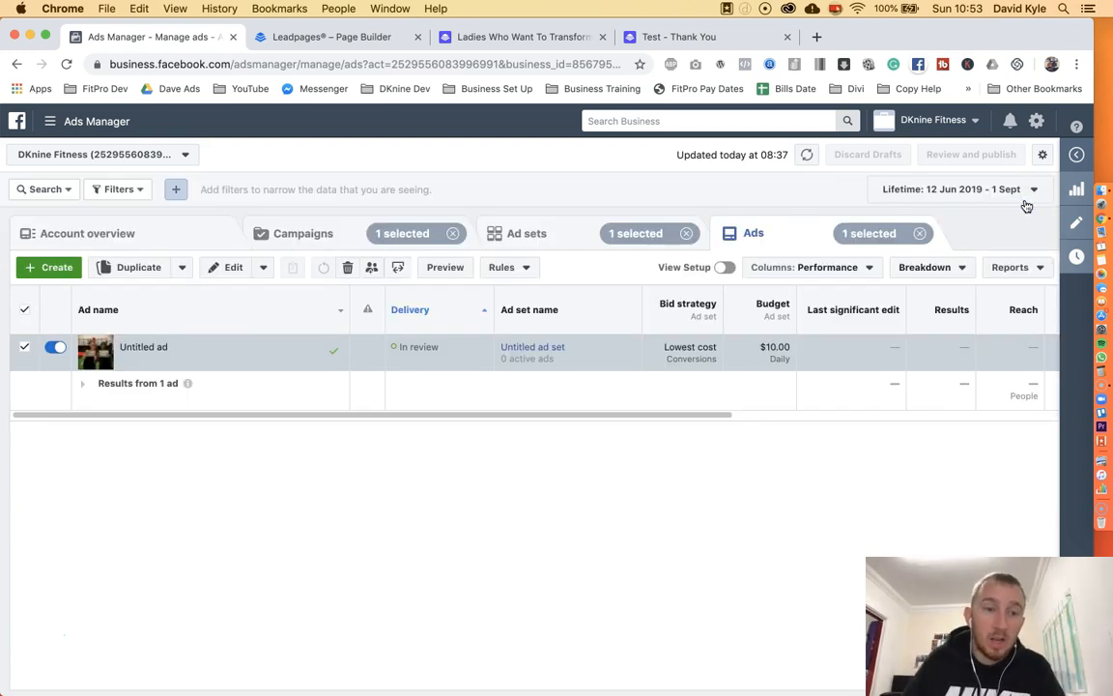
Step: Examine the published ad's budget, results and cost-per-result columns in the ads table
{"action": "left_click", "coordinate": [654, 345]}
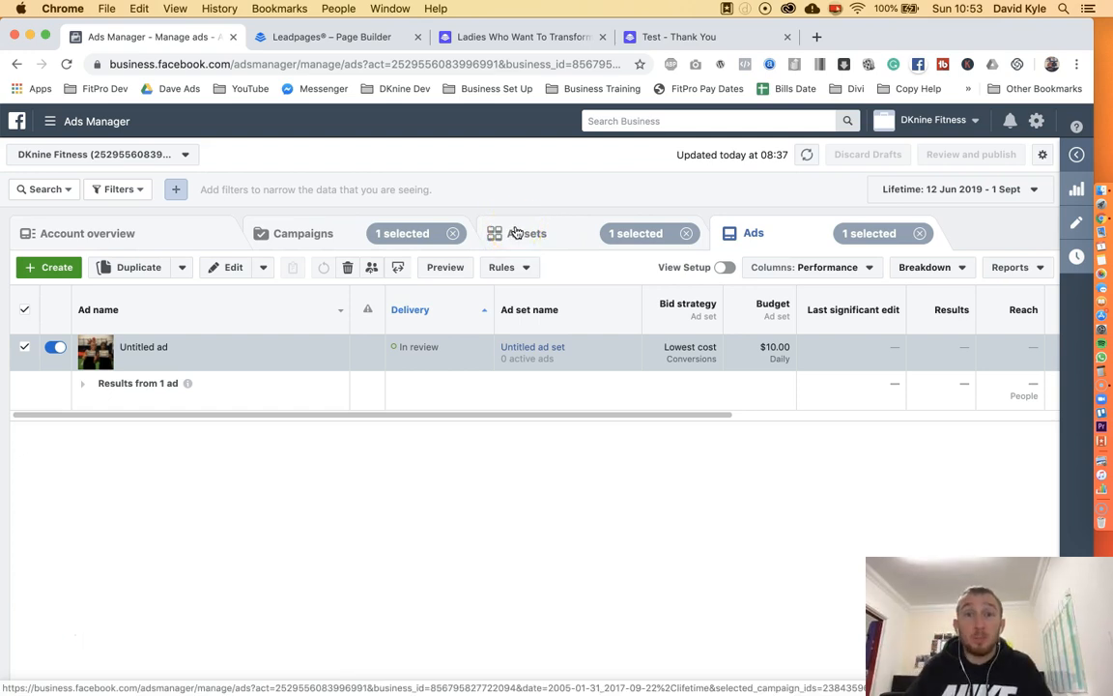
{"action": "left_click", "coordinate": [506, 43]}
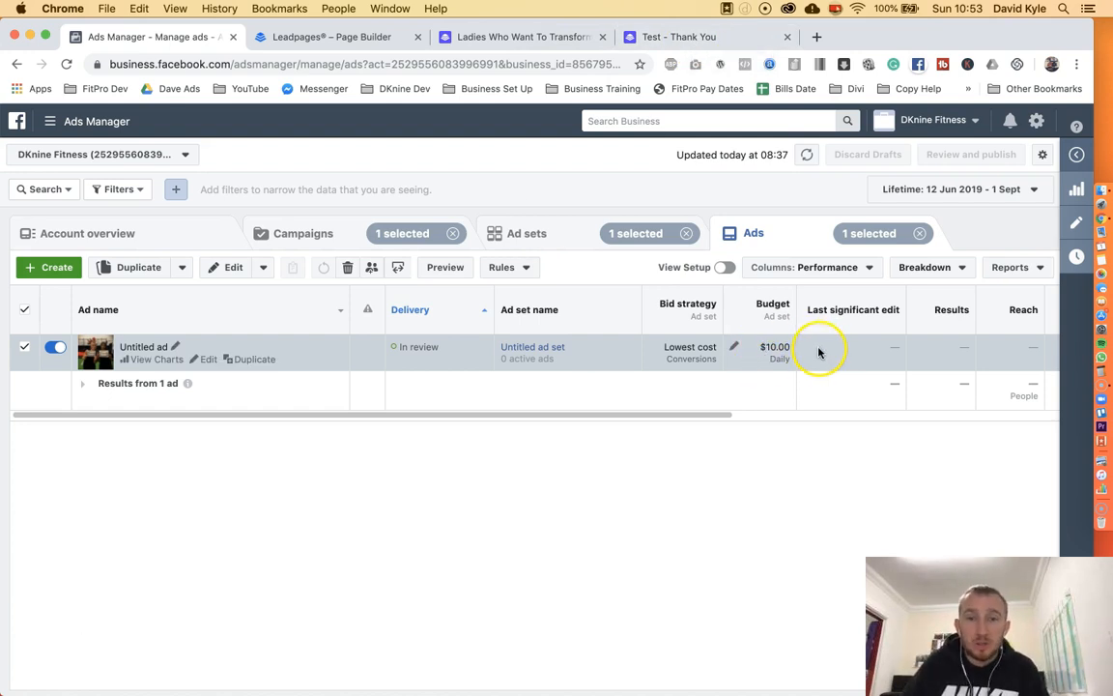
{"action": "scroll", "coordinate": [818, 351], "scroll_direction": "right", "scroll_amount": 5}
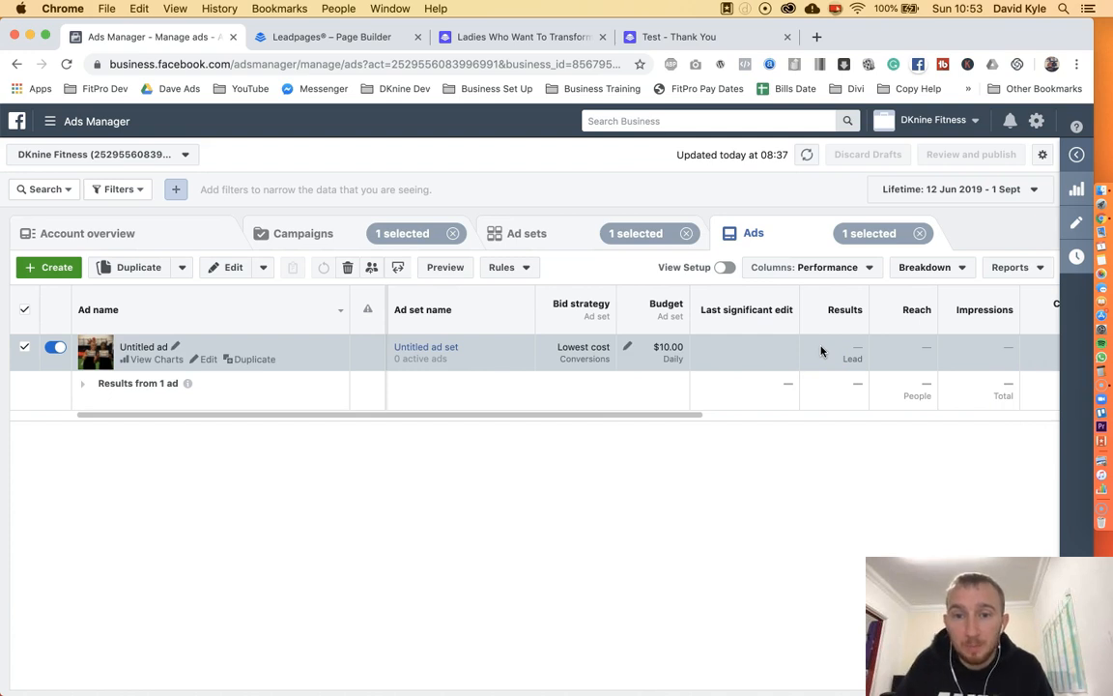
{"action": "scroll", "coordinate": [819, 350], "scroll_direction": "right", "scroll_amount": 2}
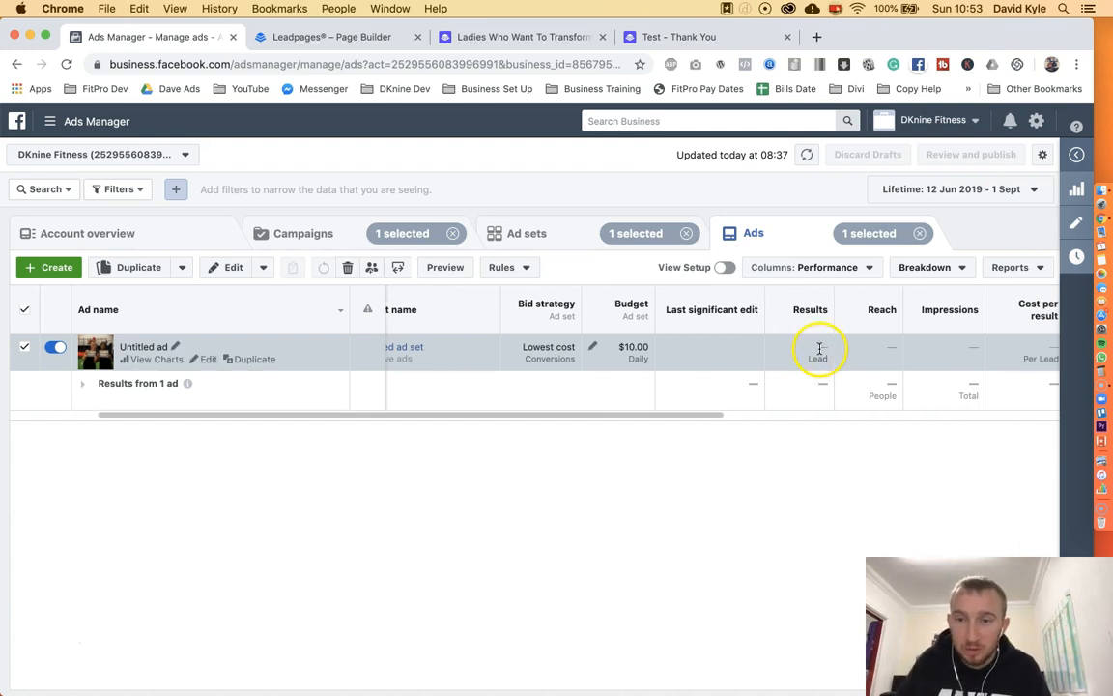